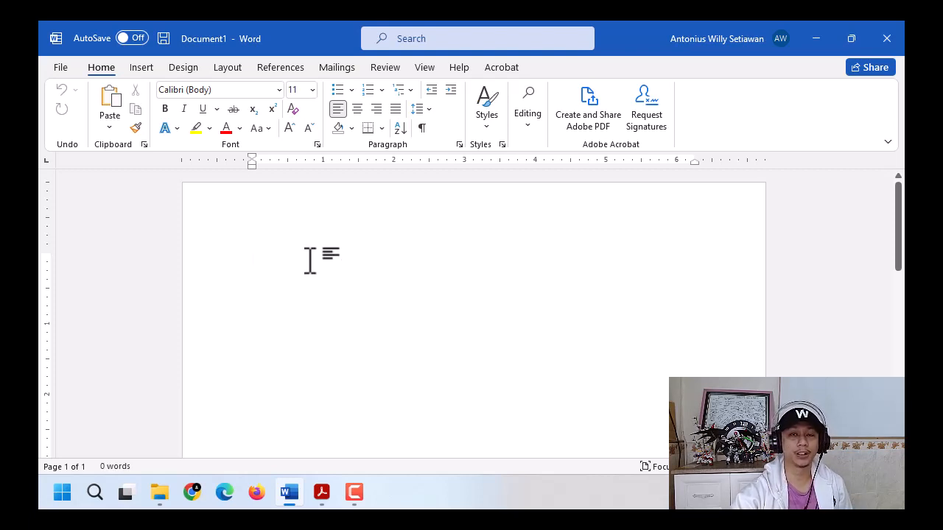
# Apply the last custom margins to the page: top and left 1.58", bottom and right 1.18".
pyautogui.click(224, 68)
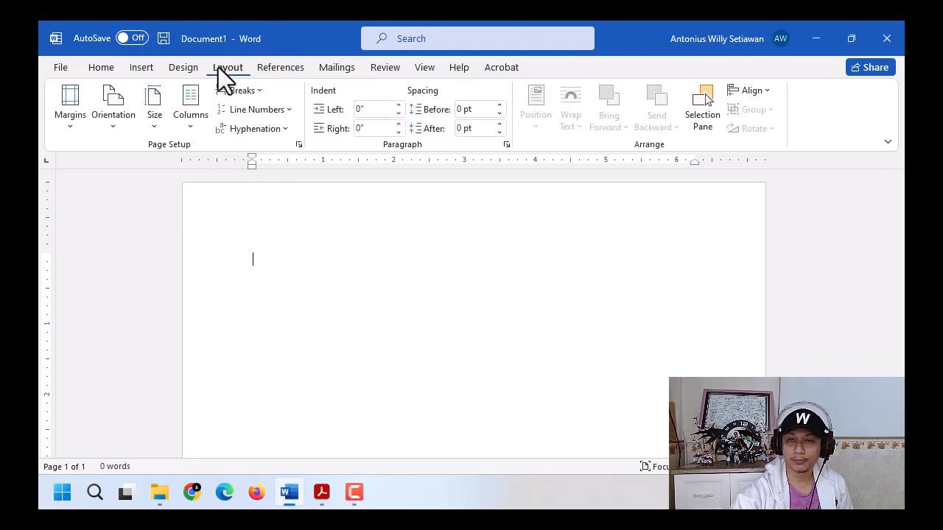
pyautogui.click(156, 128)
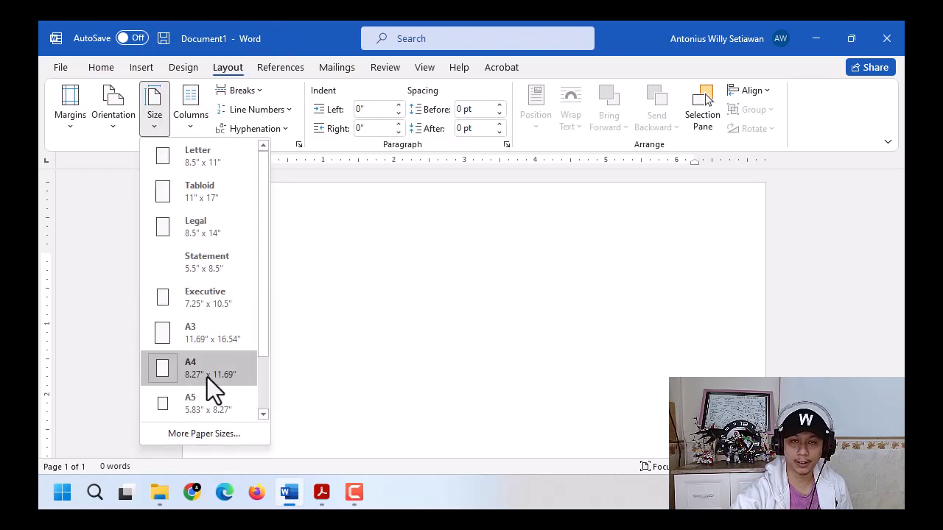
pyautogui.click(112, 129)
pyautogui.click(70, 122)
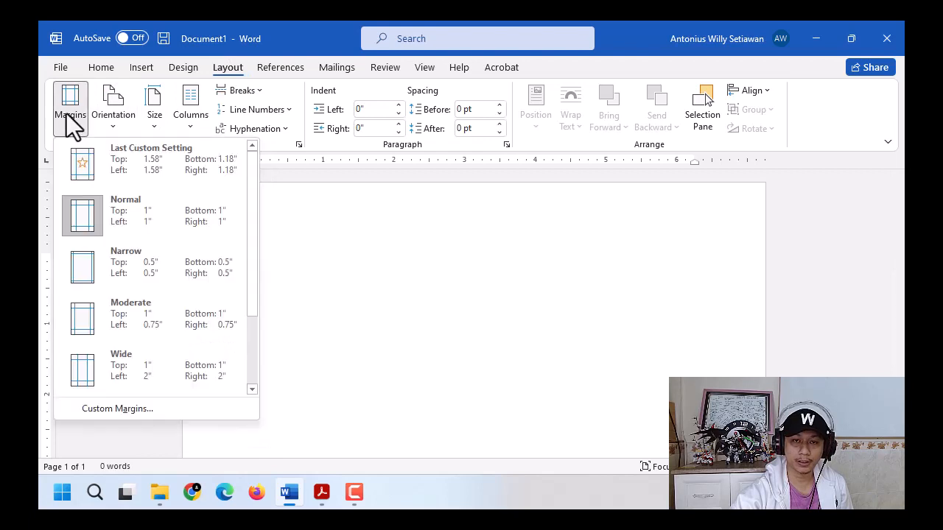
pyautogui.click(157, 169)
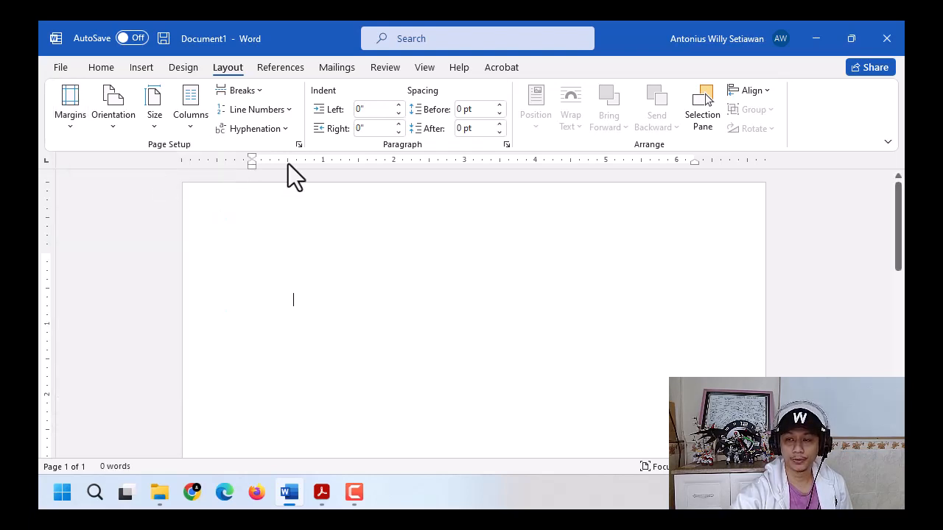
pyautogui.press('ctrl')
pyautogui.press('ctrl')
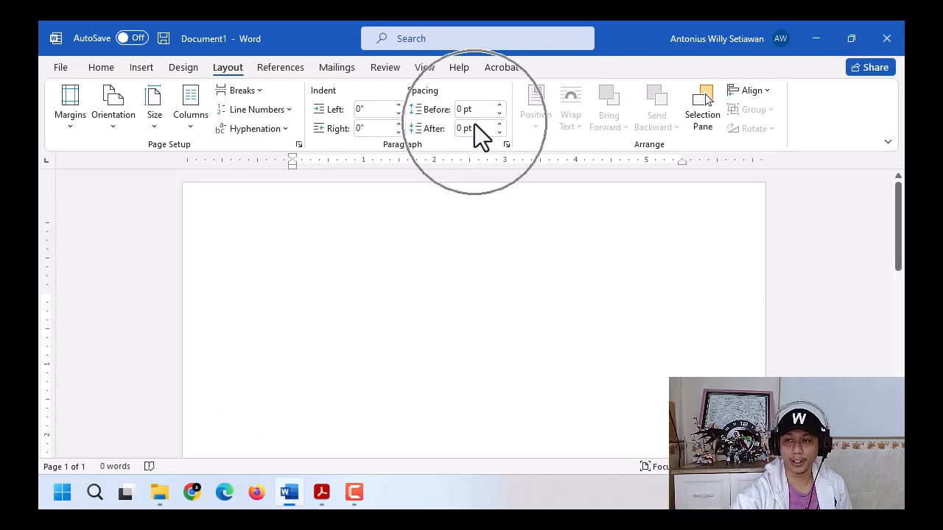
pyautogui.press('ctrl')
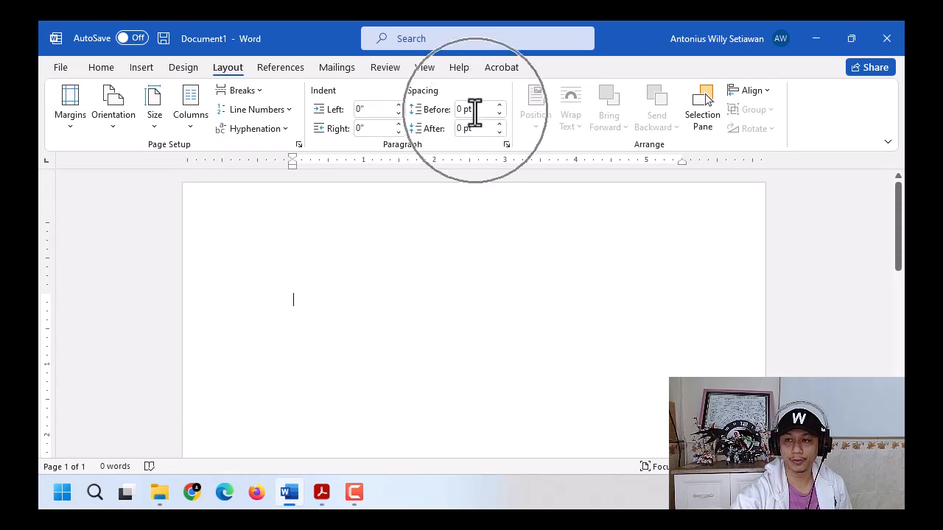
# Set the text font to Times New Roman at size 12.
pyautogui.click(104, 67)
pyautogui.click(279, 90)
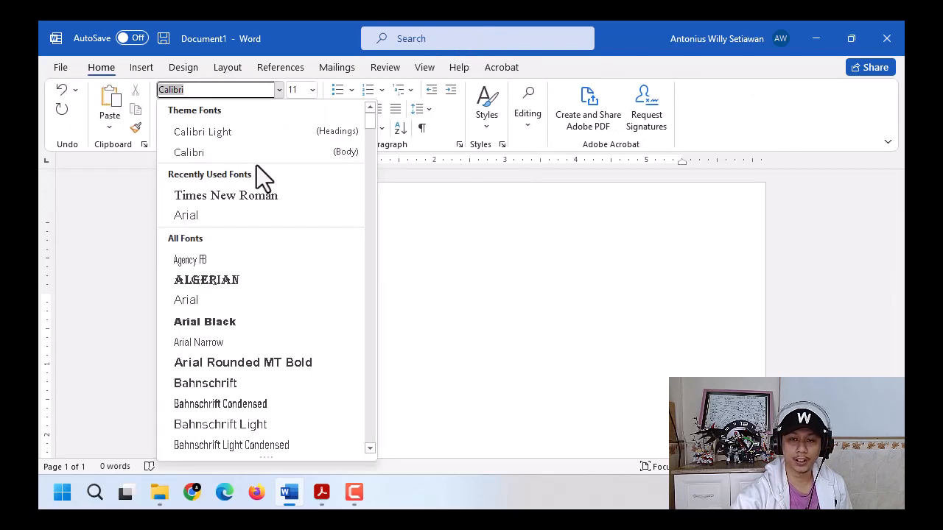
pyautogui.click(258, 195)
pyautogui.click(313, 90)
pyautogui.click(300, 175)
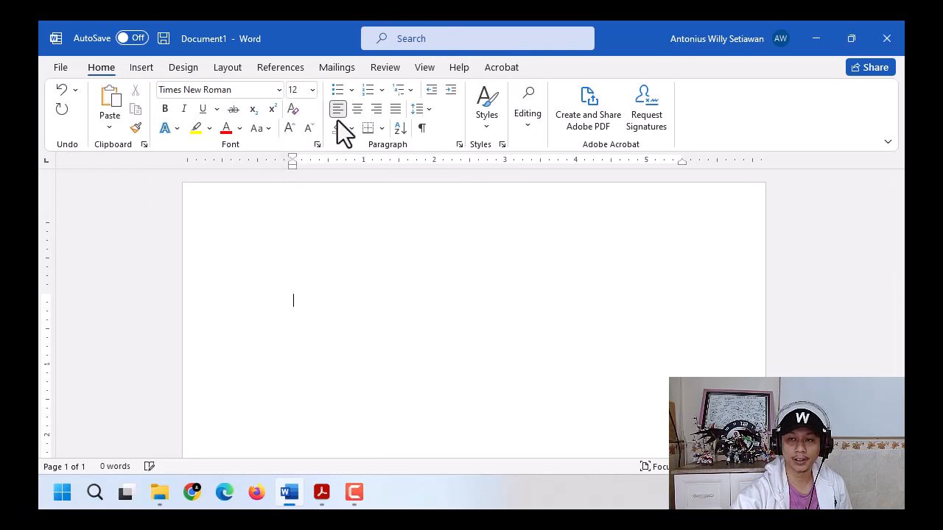
# Justify the paragraph and set its line spacing to 1.5.
pyautogui.click(395, 111)
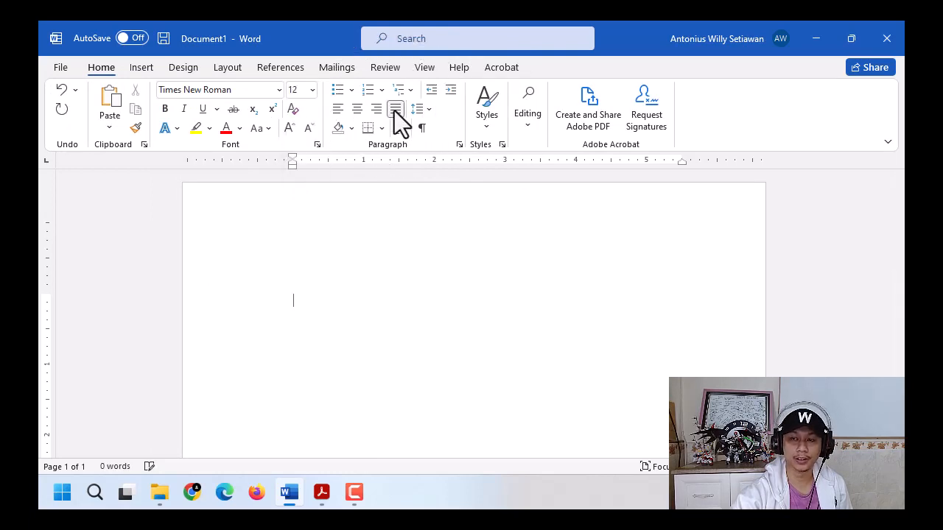
pyautogui.click(424, 109)
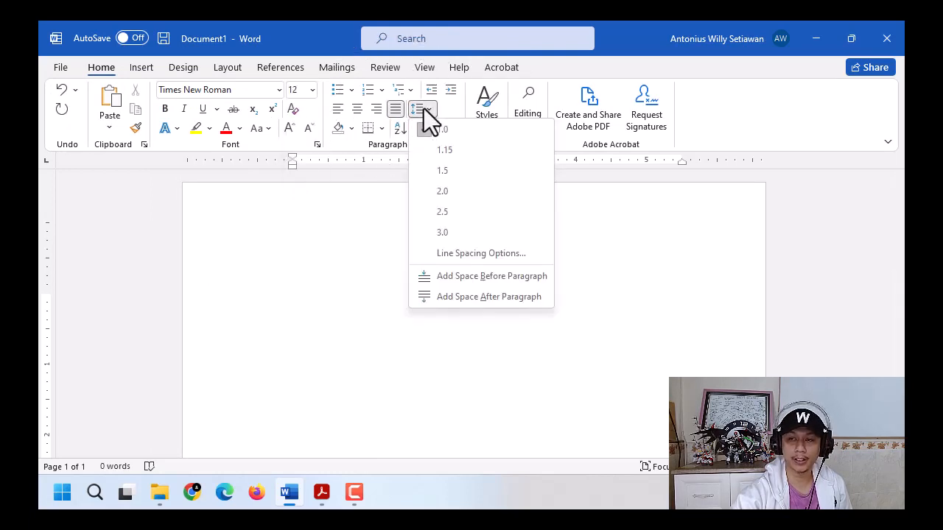
pyautogui.click(441, 171)
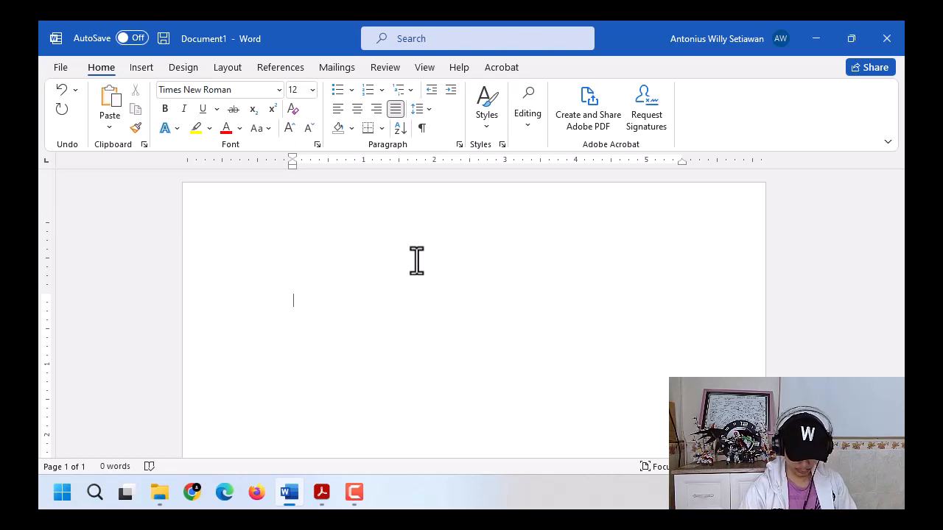
# Write the opening sentence "Berikut adalah contoh penyajian gambar." and start a new line below it.
pyautogui.write('Berikut')
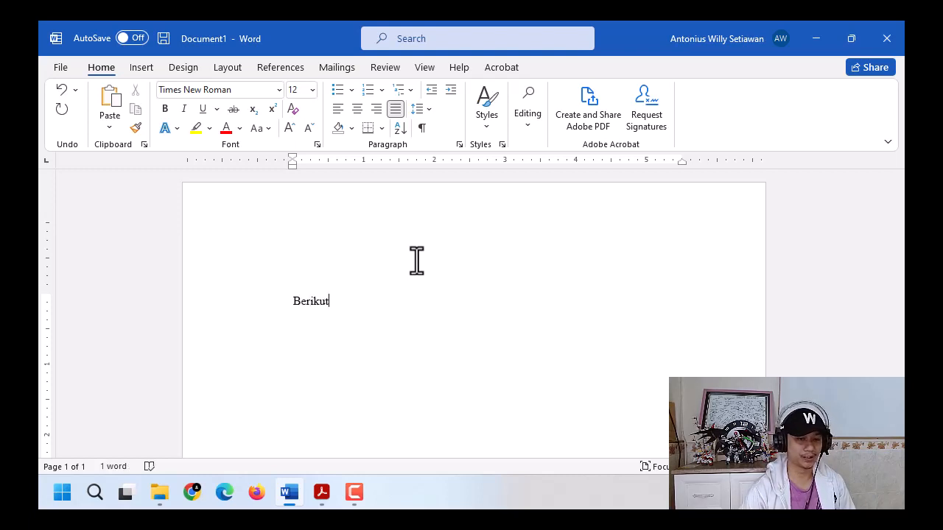
pyautogui.write(' adalah contoh p')
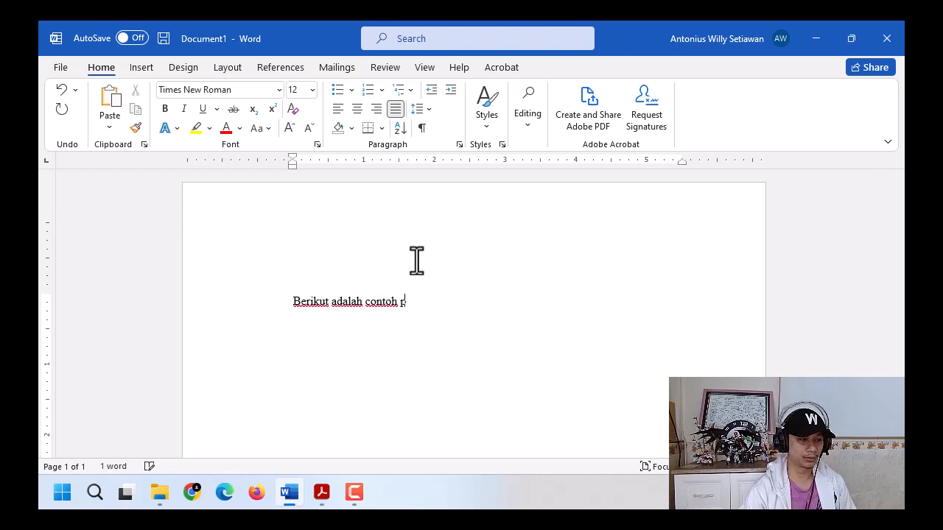
pyautogui.write('enyajian gambar')
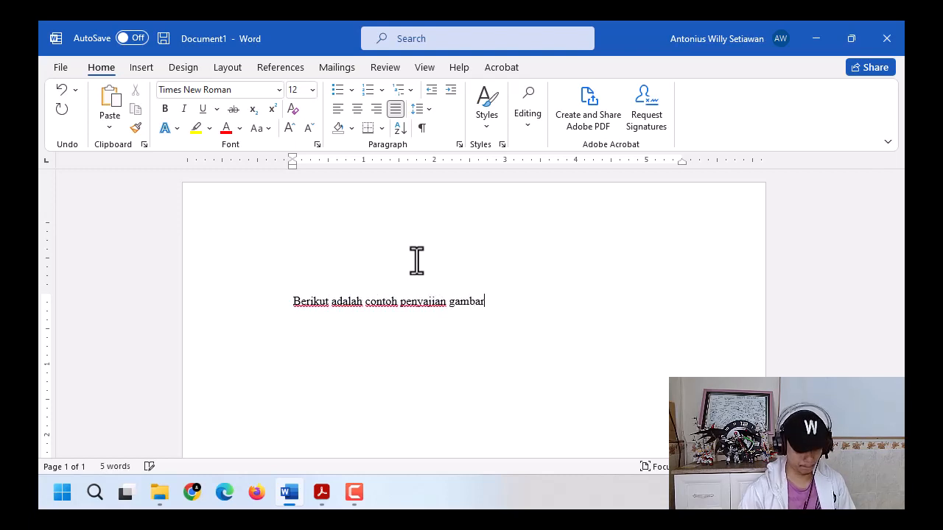
pyautogui.write('.')
pyautogui.press('Return')
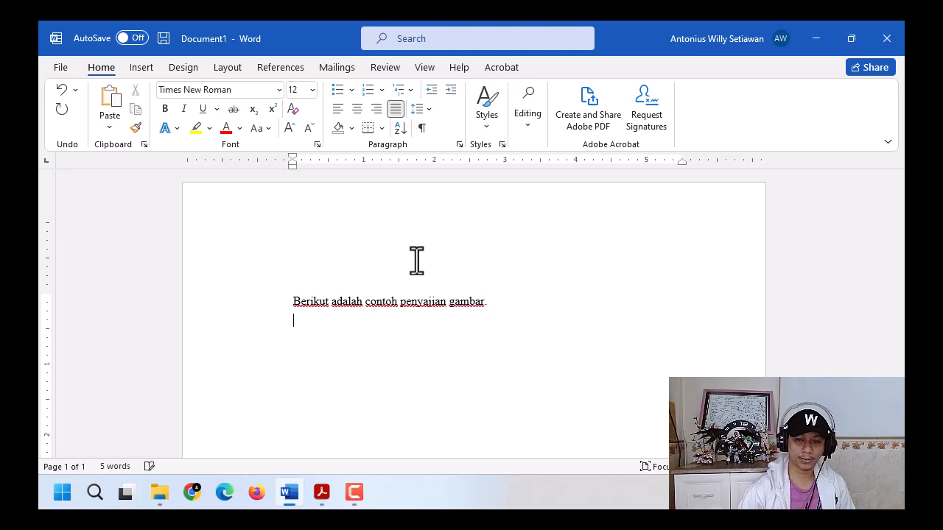
pyautogui.press('Return')
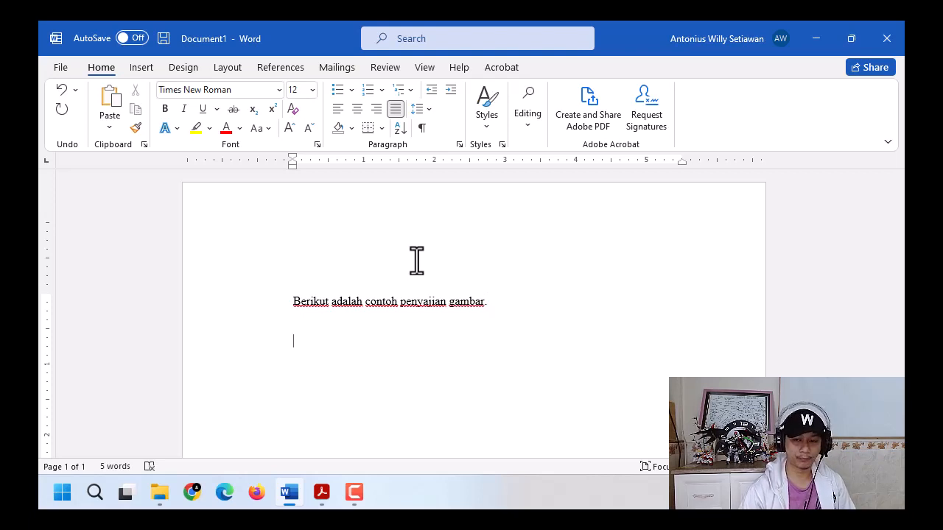
pyautogui.press('BackSpace')
# Add the figure label "Gambar 1" in bold below the opening sentence, with regular text on the following line.
pyautogui.write('G')
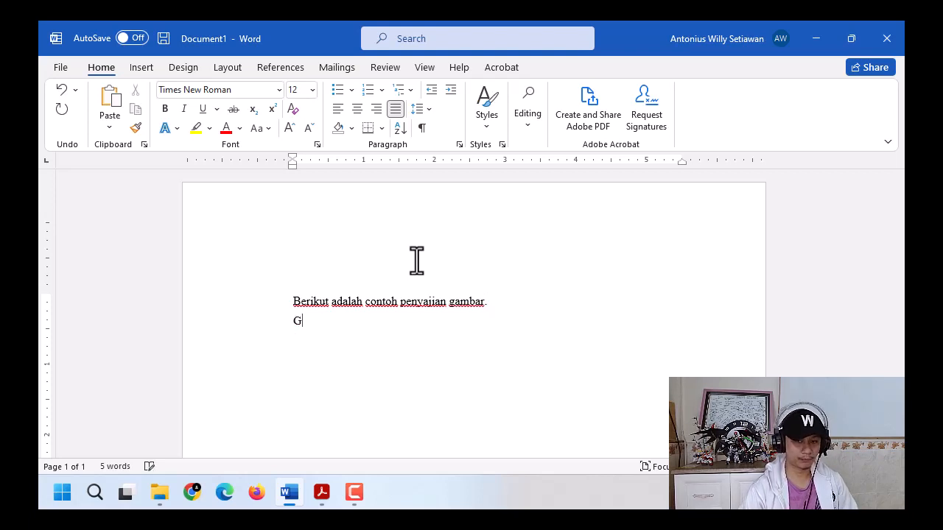
pyautogui.write('ambar 1')
pyautogui.press('Return')
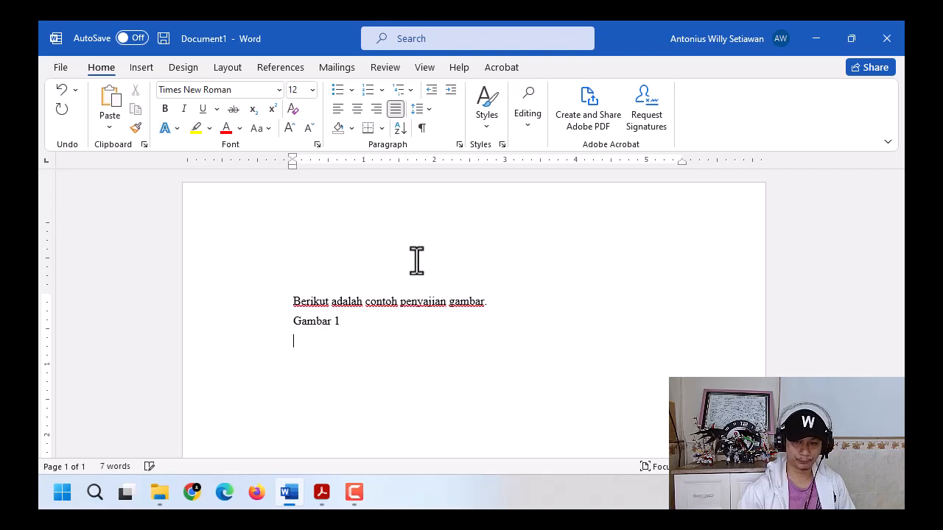
pyautogui.hotkey('shift', 'Down')
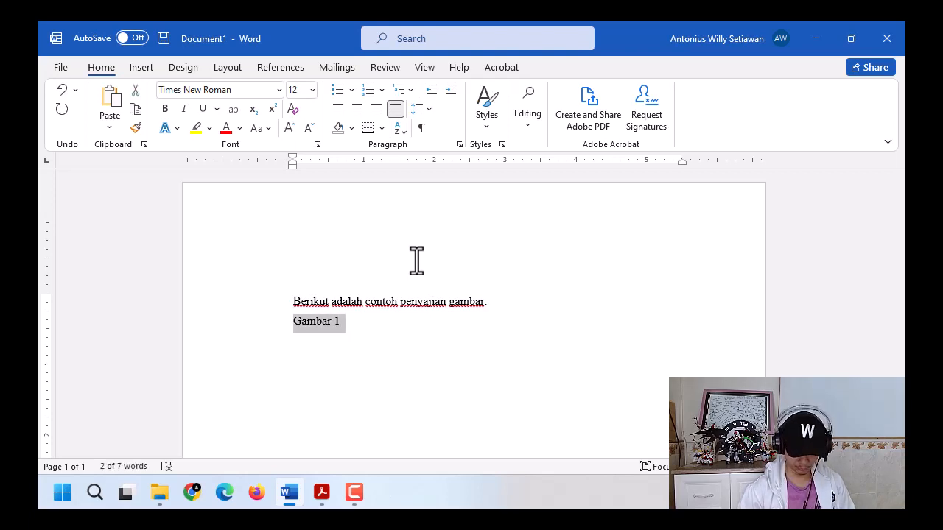
pyautogui.hotkey('ctrl', 'b')
pyautogui.press('Right')
pyautogui.hotkey('ctrl', 'b')
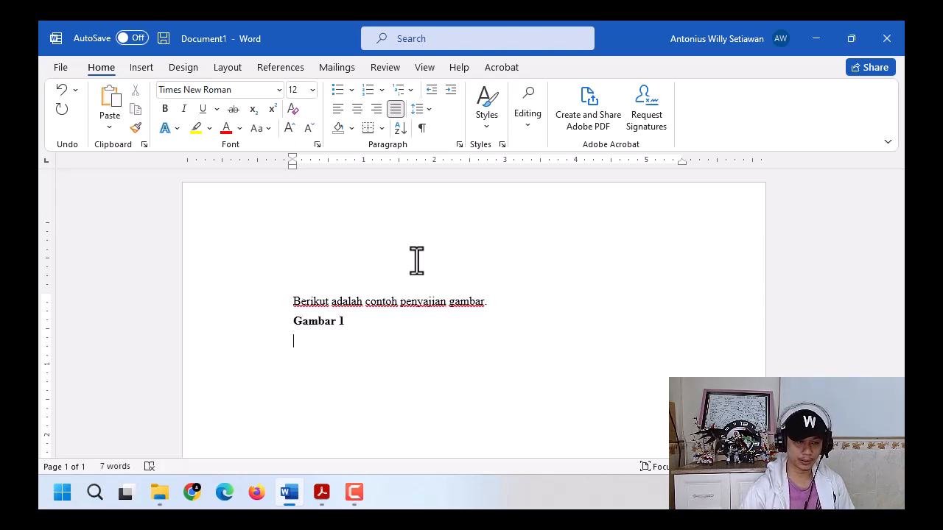
# Add the figure title "Grafik Harga Emas Per 31 Desember 2022" in italics below the label, followed by an empty line.
pyautogui.write('Grafik ')
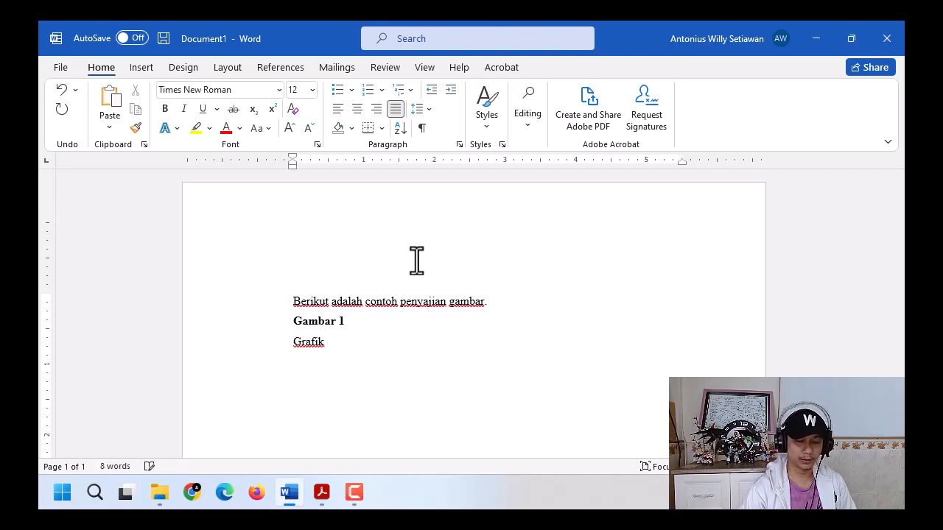
pyautogui.write('Harga Emas')
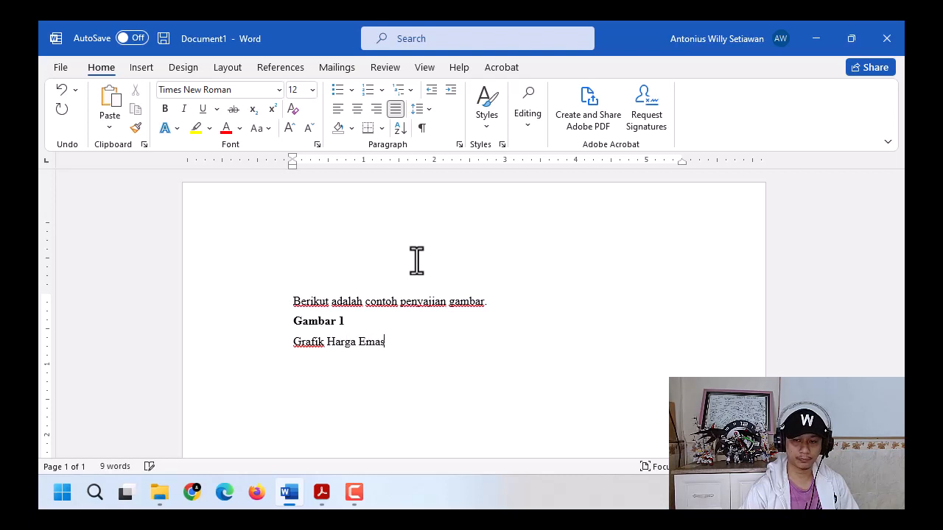
pyautogui.write(' Per 31 Des')
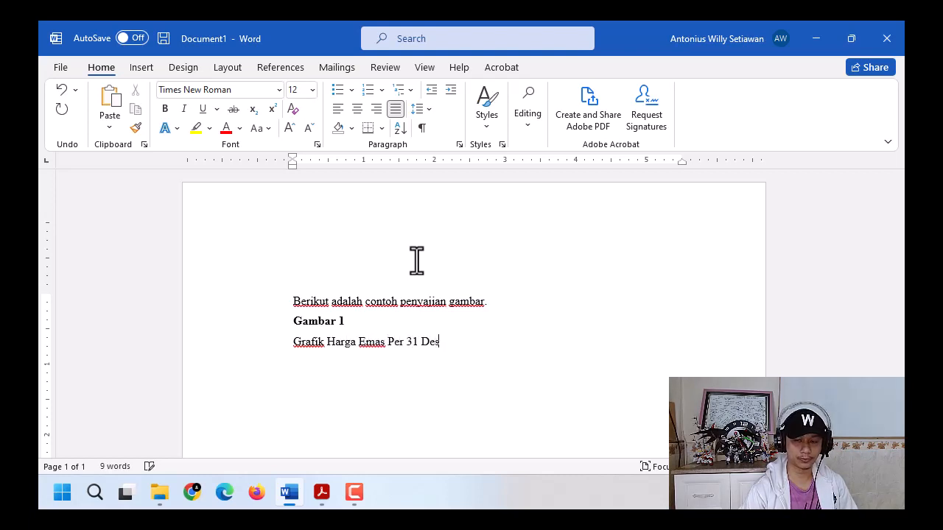
pyautogui.write('ember 2022')
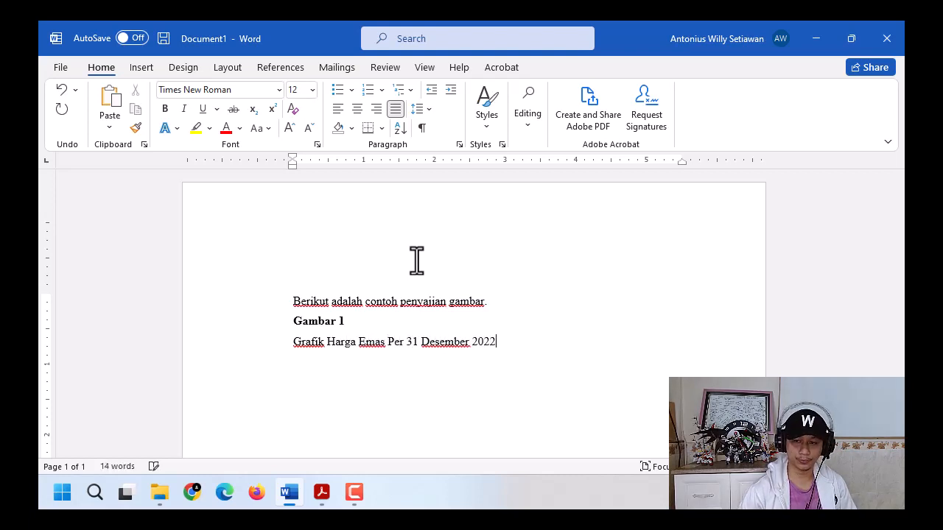
pyautogui.press('Return')
pyautogui.press('Up')
pyautogui.hotkey('shift', 'Down')
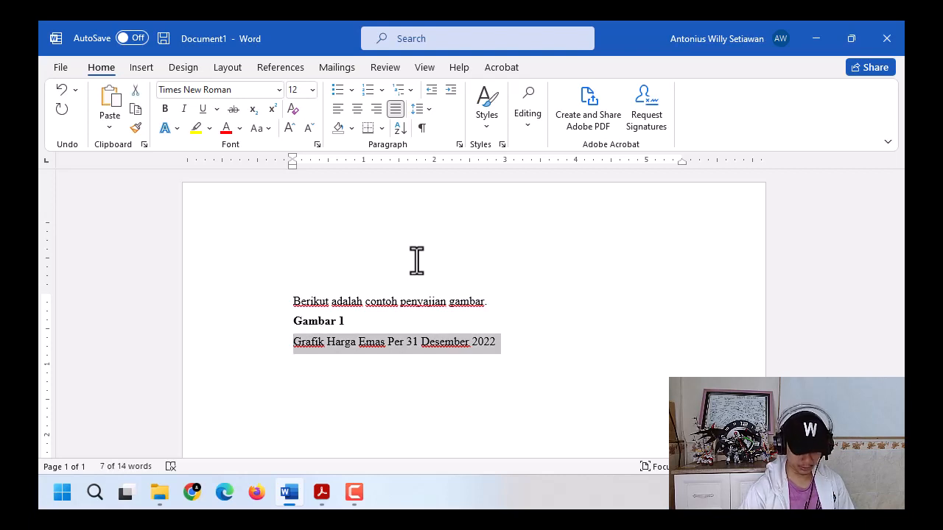
pyautogui.hotkey('ctrl', 'i')
pyautogui.press('Down')
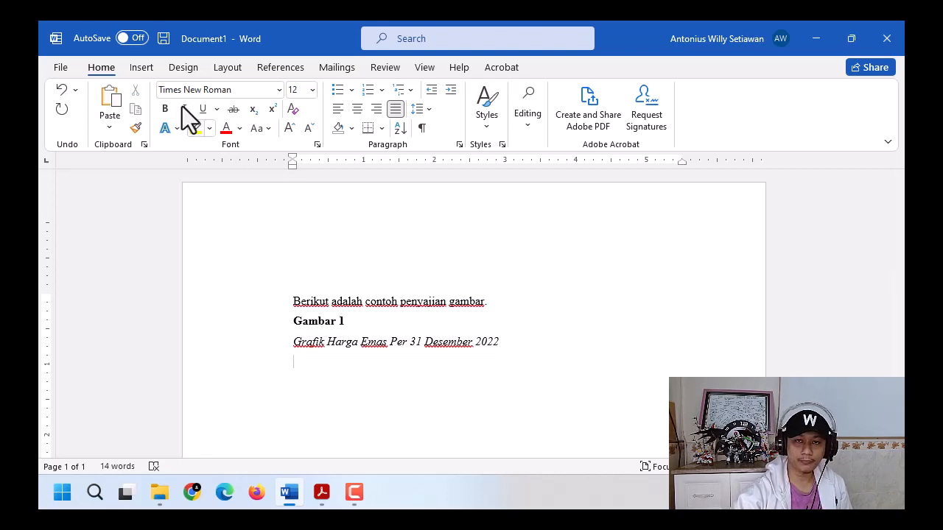
pyautogui.click(150, 71)
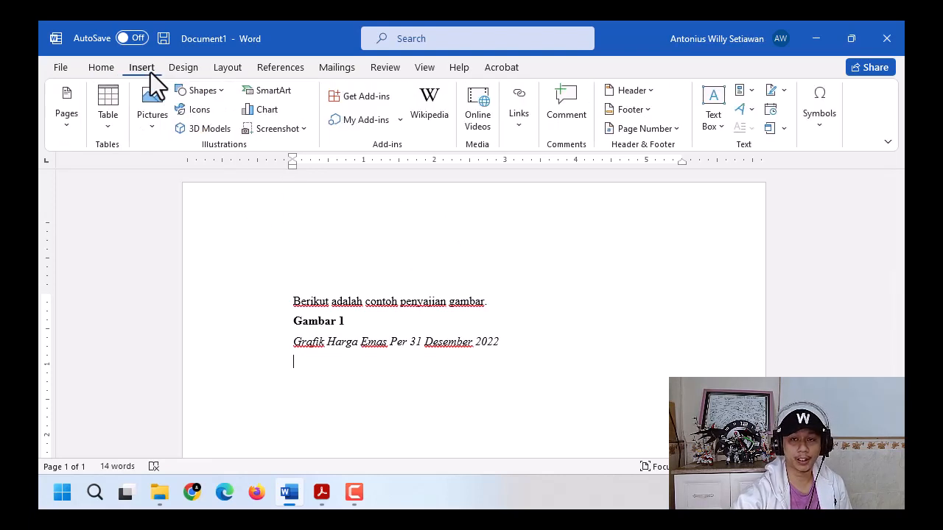
pyautogui.click(149, 127)
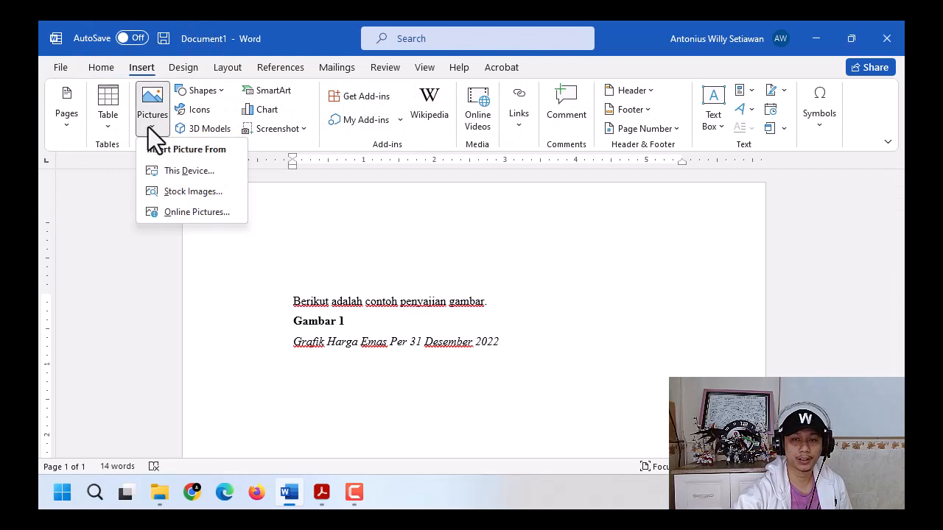
pyautogui.click(214, 173)
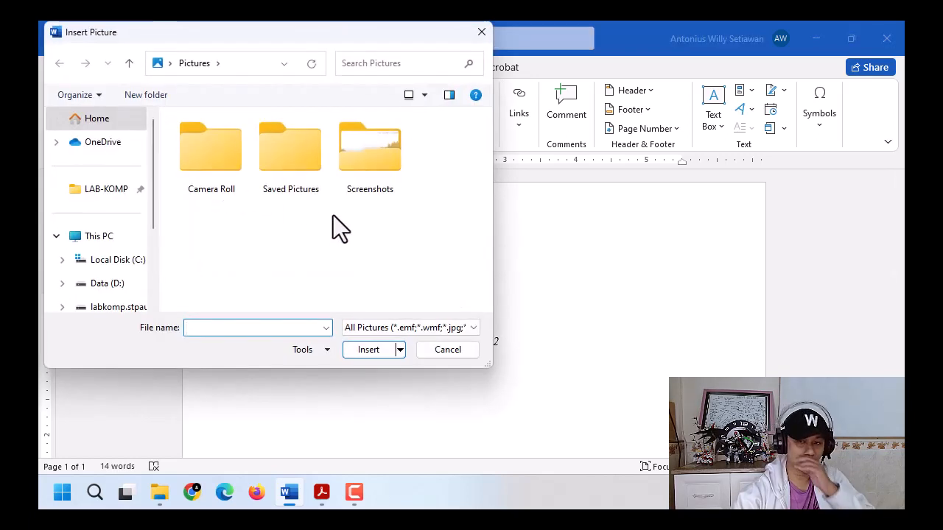
pyautogui.click(176, 244)
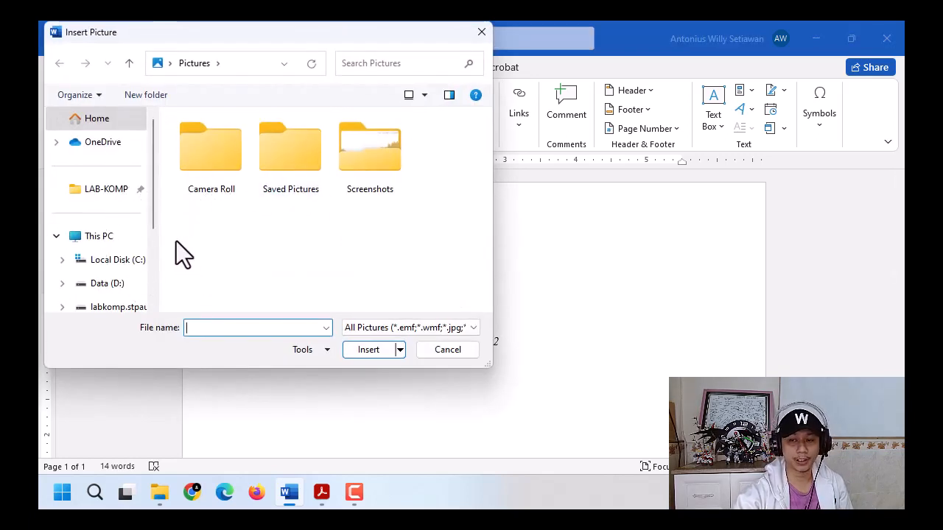
pyautogui.click(464, 349)
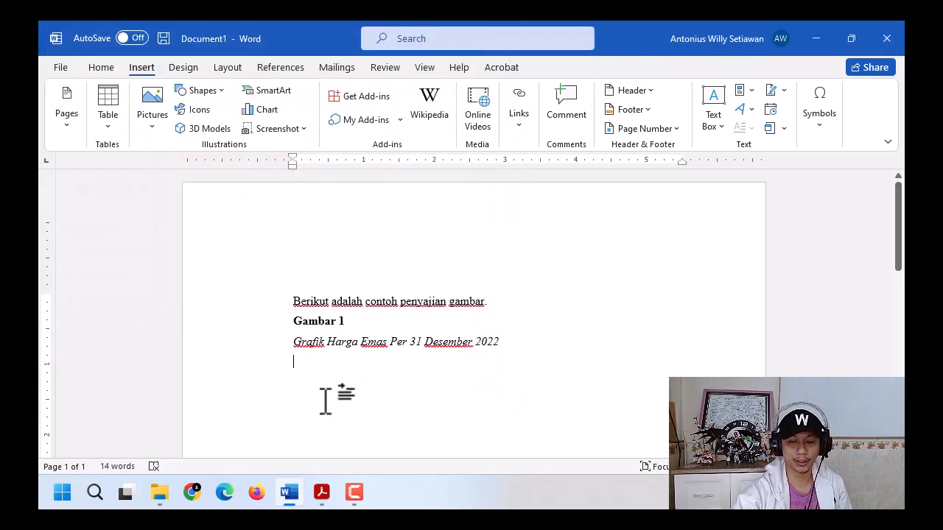
# Switch to the Screenshots folder in File Explorer and move its window aside so the document's empty line is visible.
pyautogui.click(161, 496)
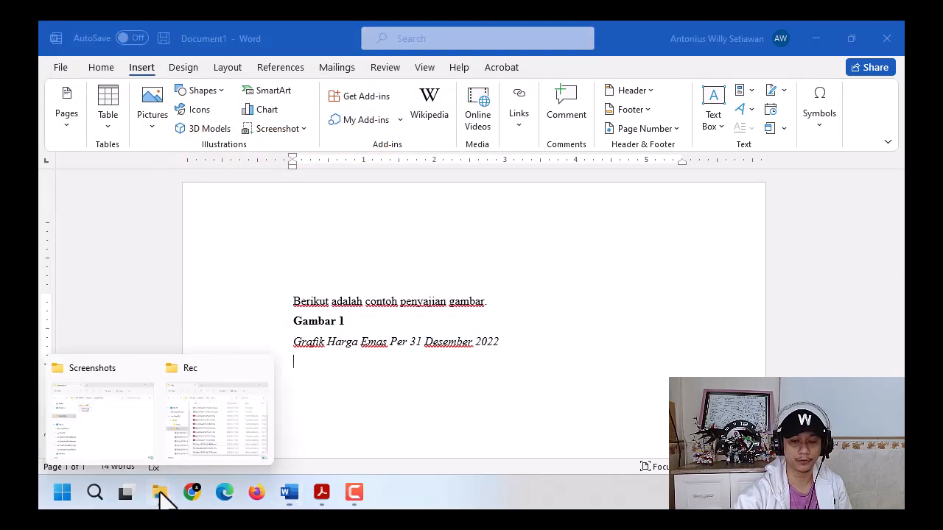
pyautogui.click(97, 418)
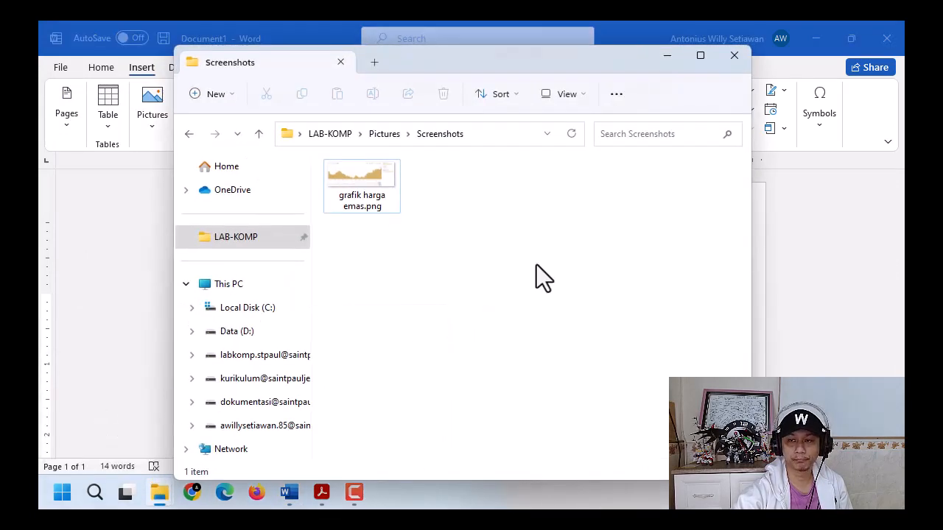
pyautogui.moveTo(467, 67); pyautogui.dragTo(698, 102)
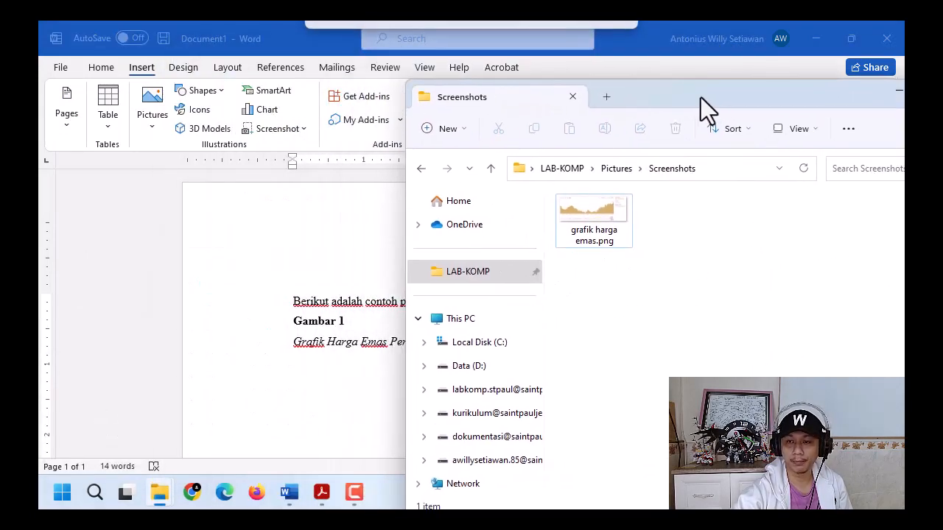
# Insert the image "grafik harga emas.png" from the Screenshots folder on the empty line below the figure title.
pyautogui.click(589, 210)
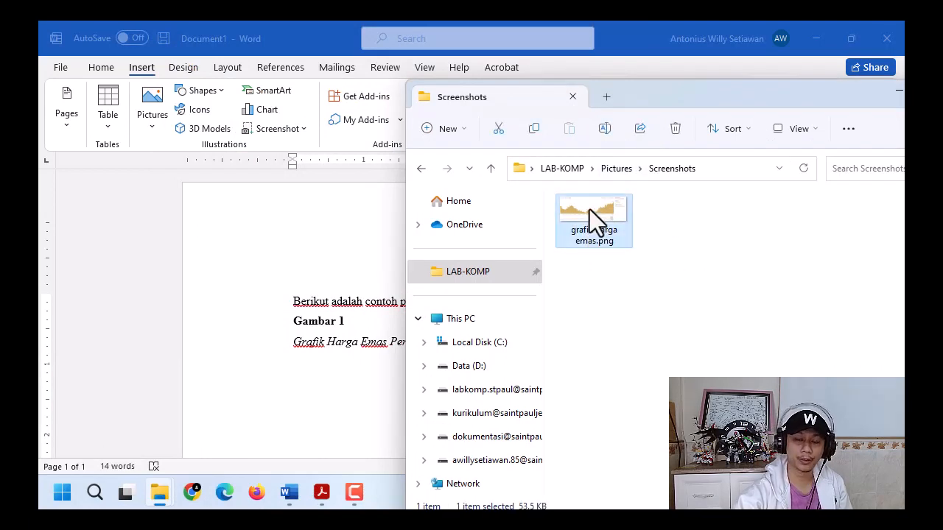
pyautogui.moveTo(590, 209); pyautogui.dragTo(390, 372)
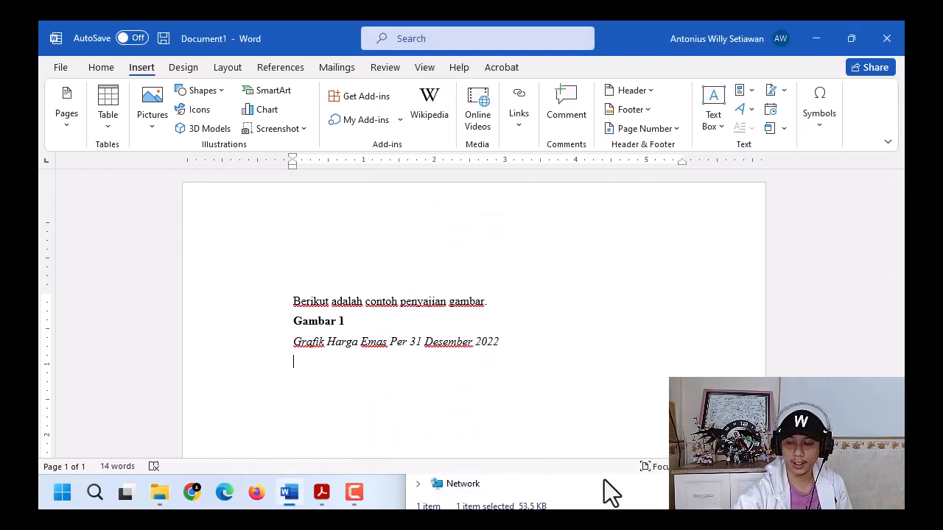
pyautogui.click(653, 495)
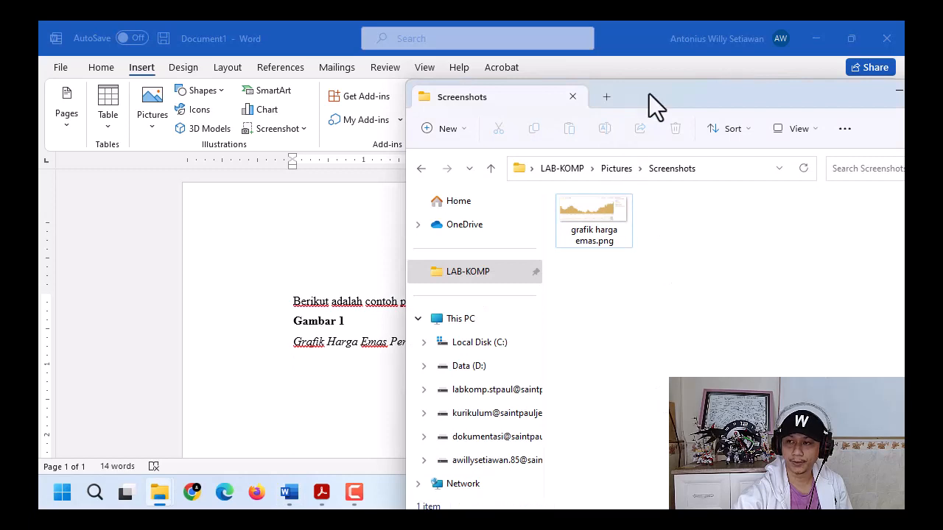
pyautogui.moveTo(649, 94); pyautogui.dragTo(700, 91)
pyautogui.click(653, 209)
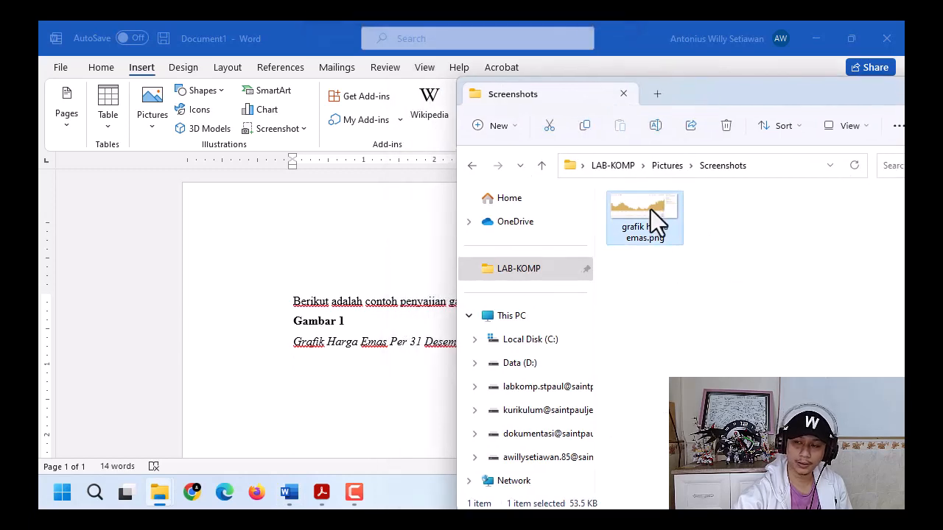
pyautogui.moveTo(651, 209); pyautogui.dragTo(317, 371)
pyautogui.scroll(-5, 577, 335)
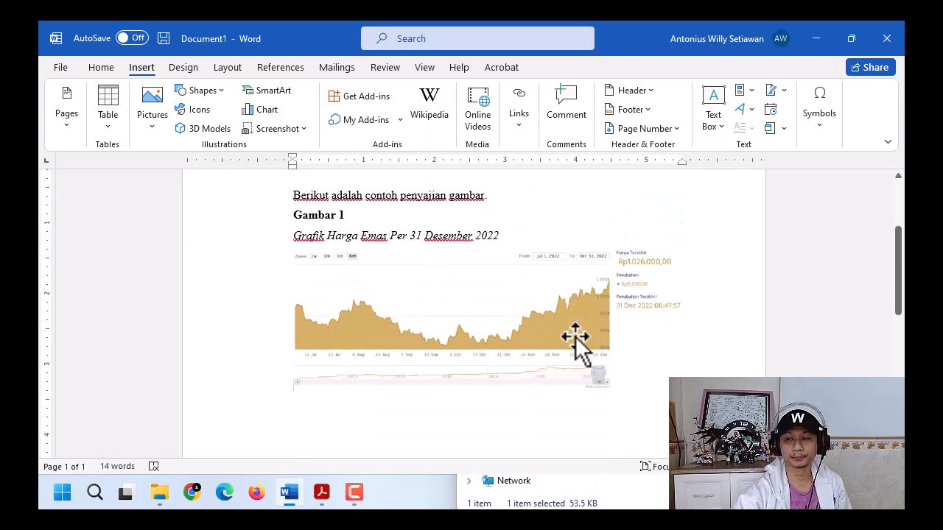
pyautogui.click(531, 268)
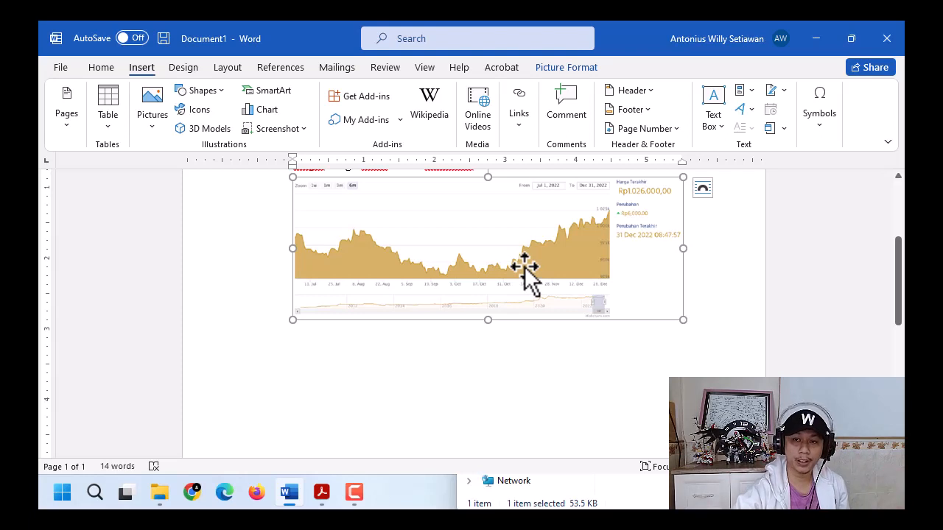
pyautogui.click(703, 189)
pyautogui.click(700, 185)
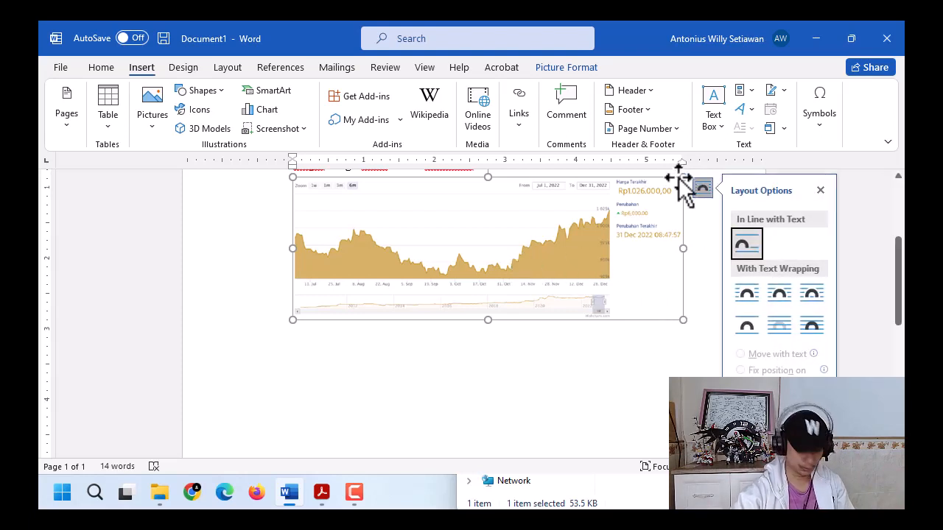
pyautogui.press('Escape')
pyautogui.press('Escape')
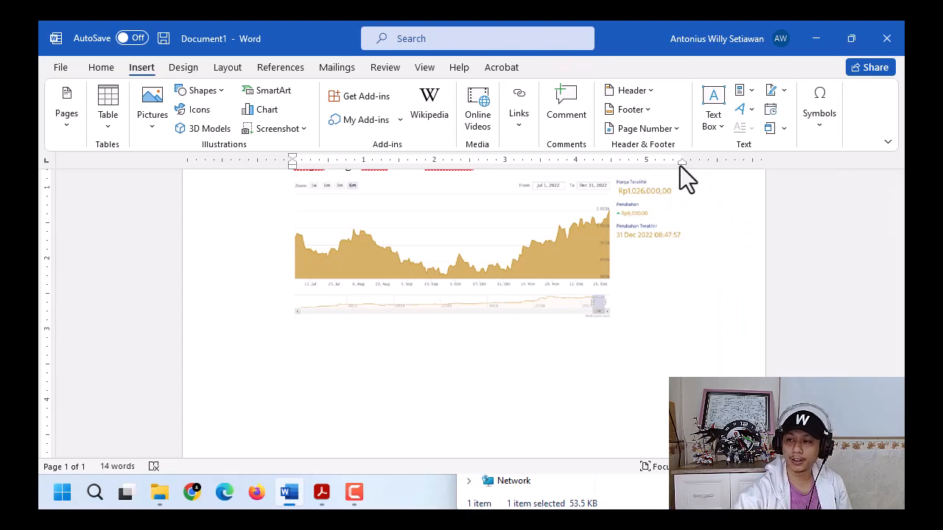
pyautogui.click(665, 207)
pyautogui.press('ctrl')
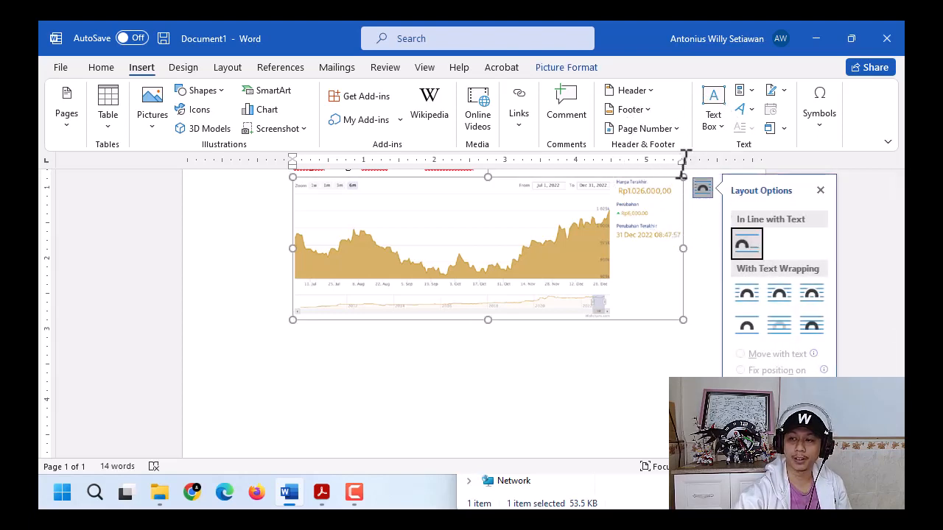
pyautogui.click(696, 203)
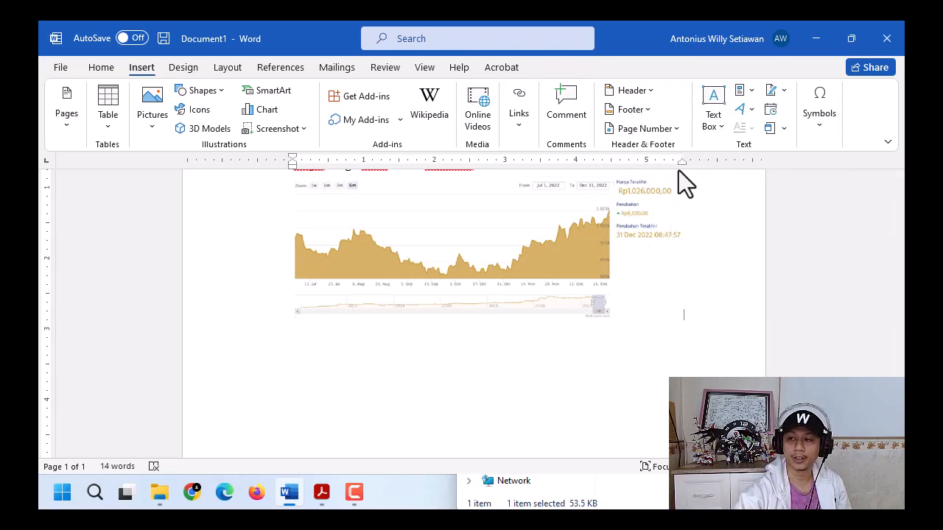
pyautogui.click(663, 255)
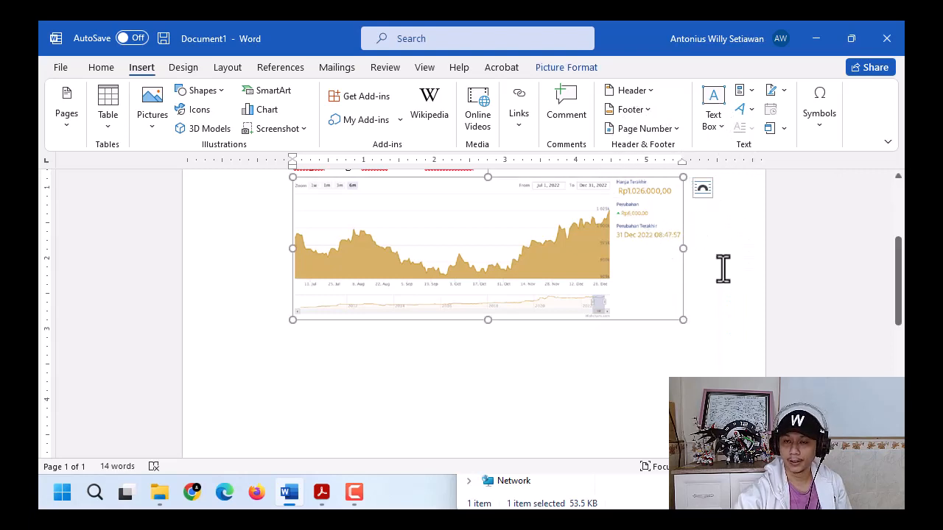
pyautogui.scroll(2, 722, 269)
pyautogui.click(729, 320)
pyautogui.click(599, 315)
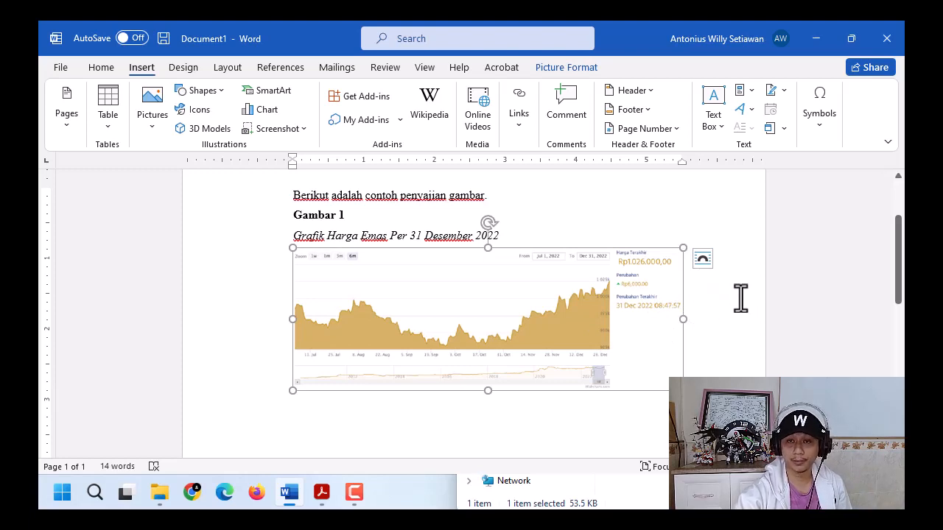
pyautogui.click(535, 297)
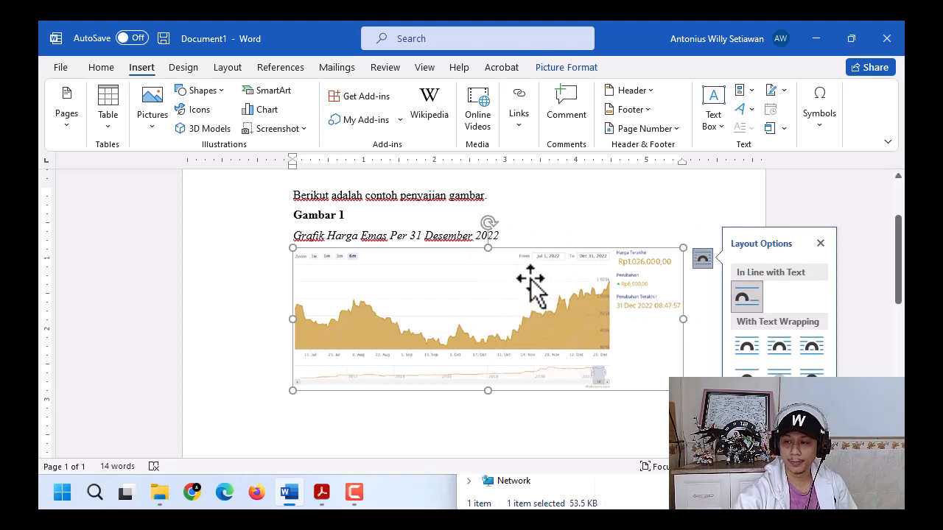
pyautogui.press('Left')
pyautogui.click(595, 274)
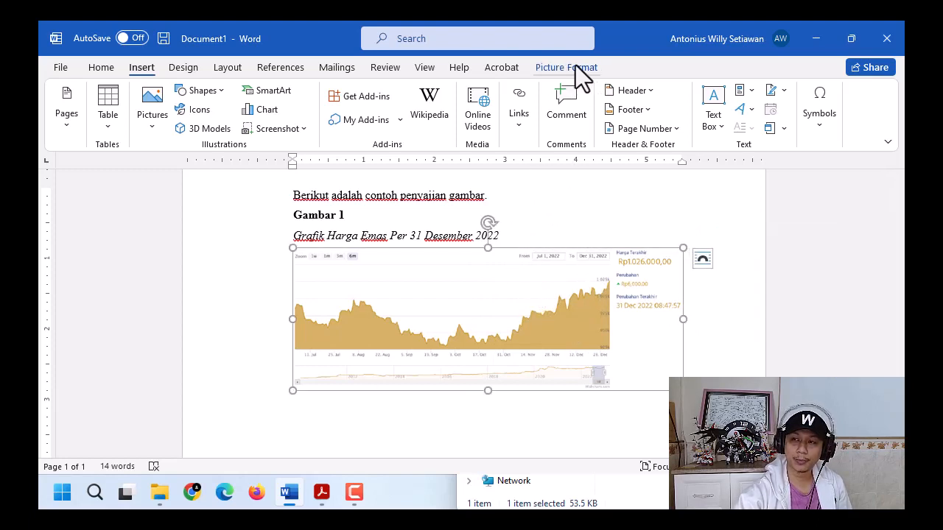
pyautogui.press('ctrl')
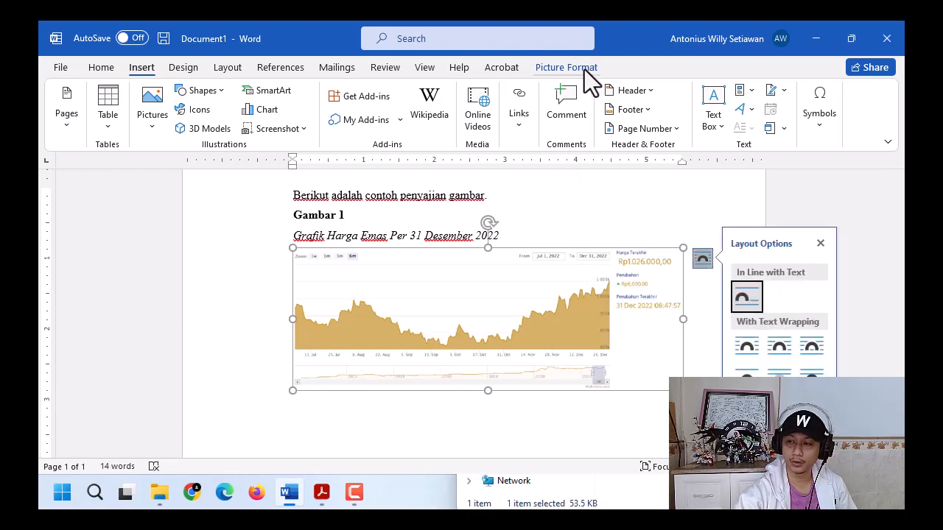
pyautogui.press('Escape')
pyautogui.press('Escape')
pyautogui.click(662, 297)
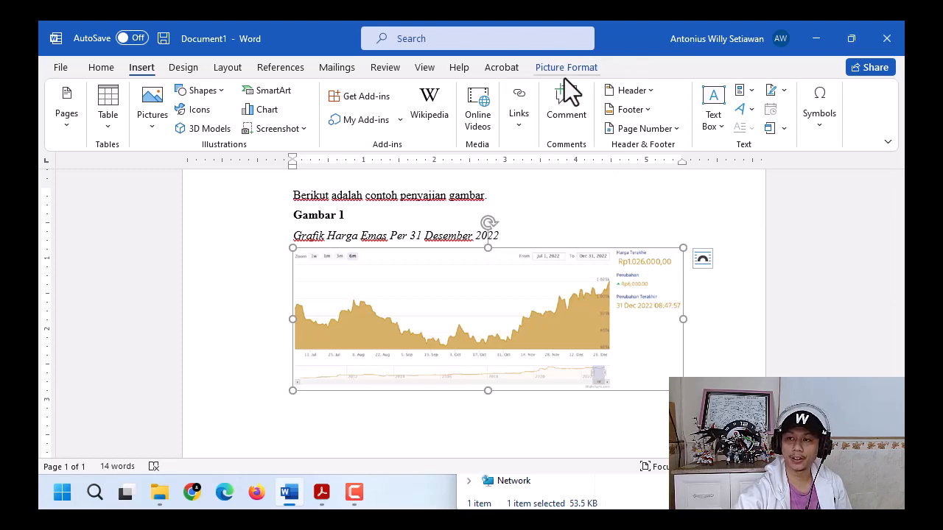
pyautogui.press('ctrl')
pyautogui.press('ctrl')
pyautogui.press('ctrl')
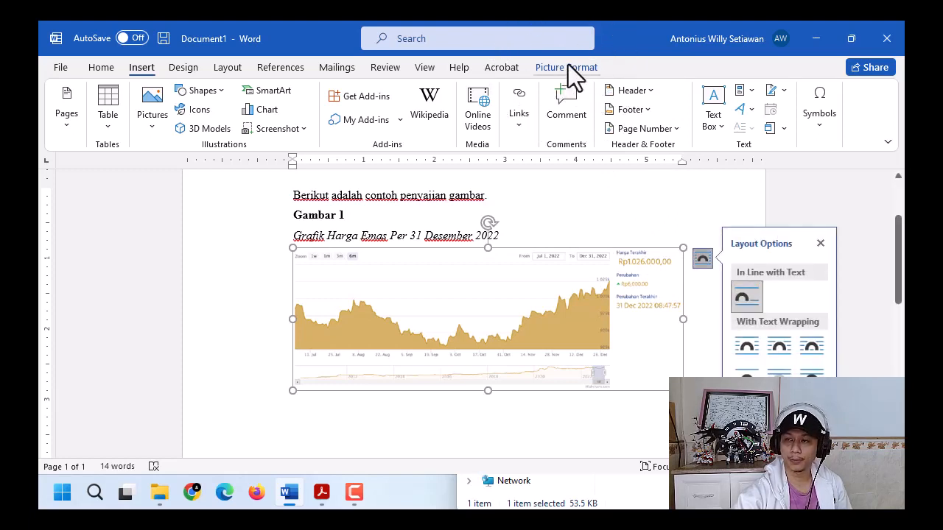
pyautogui.click(566, 66)
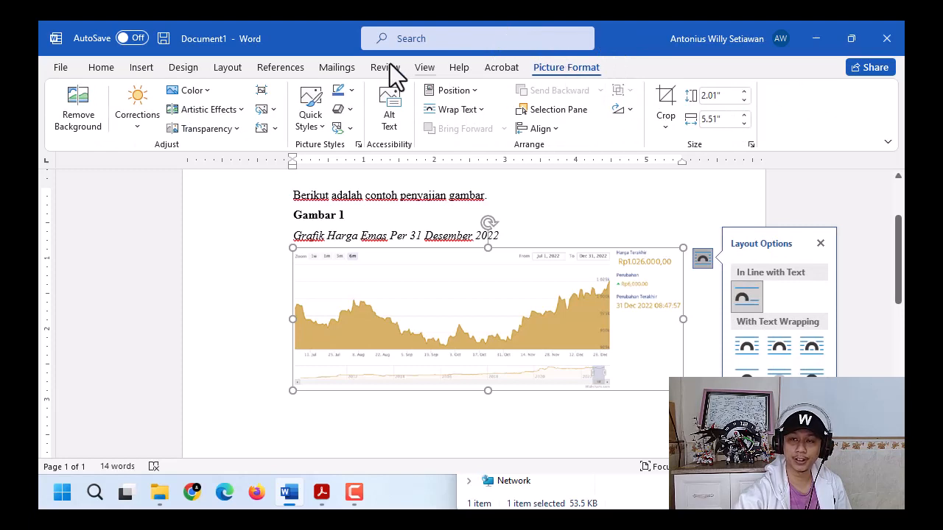
pyautogui.press('ctrl')
pyautogui.press('ctrl')
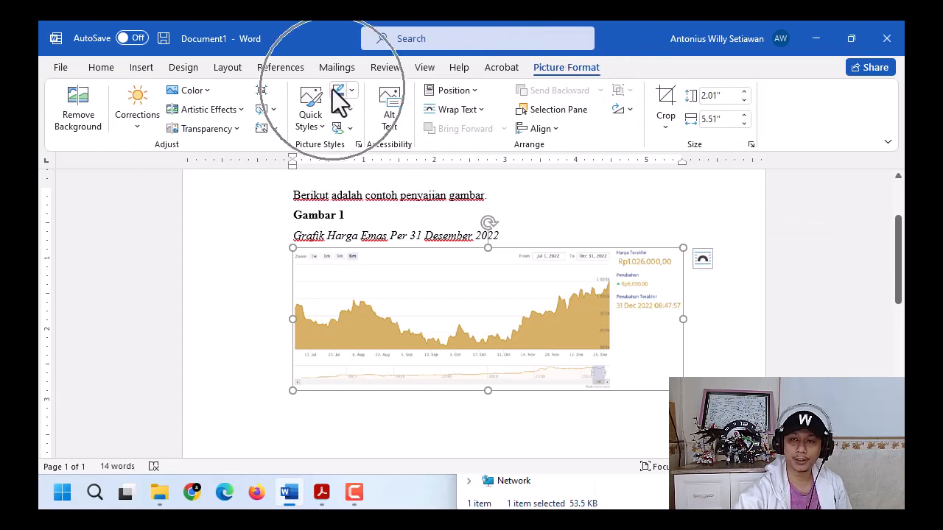
pyautogui.click(352, 90)
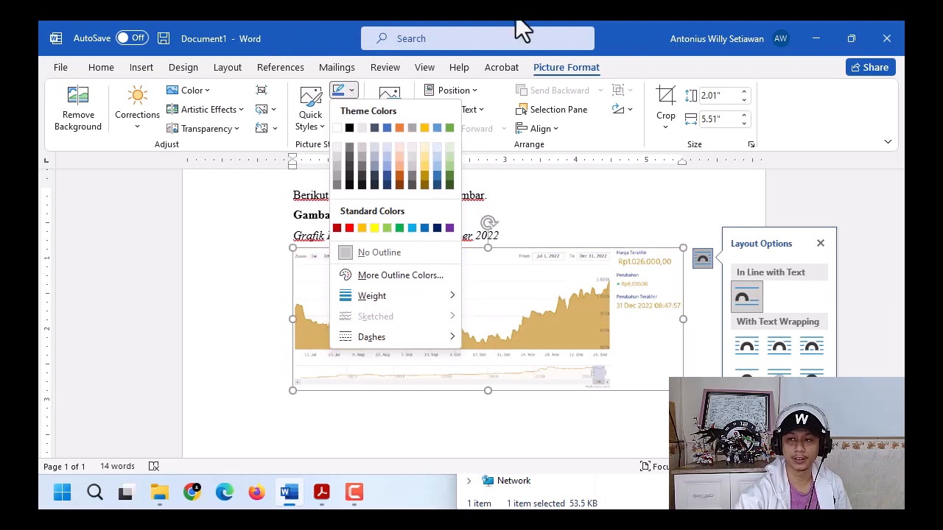
pyautogui.click(617, 21)
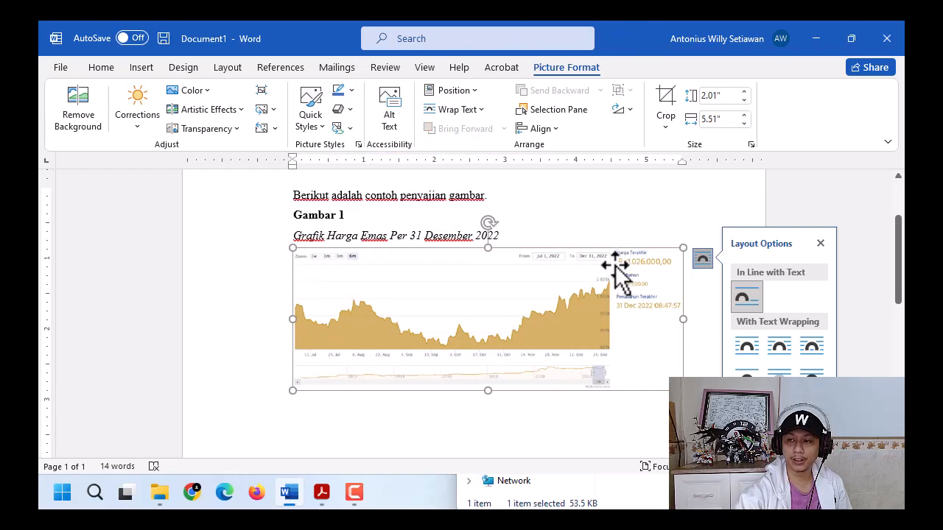
pyautogui.click(661, 221)
pyautogui.click(582, 305)
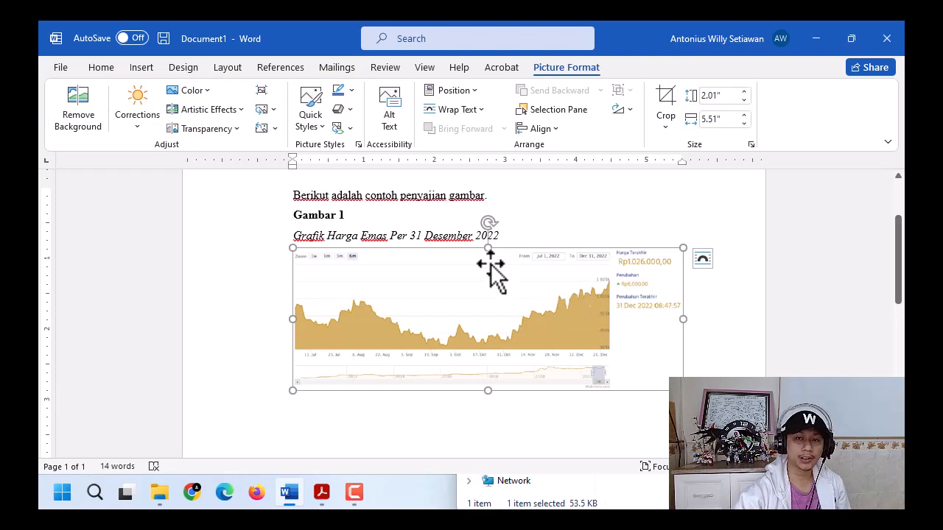
pyautogui.click(137, 125)
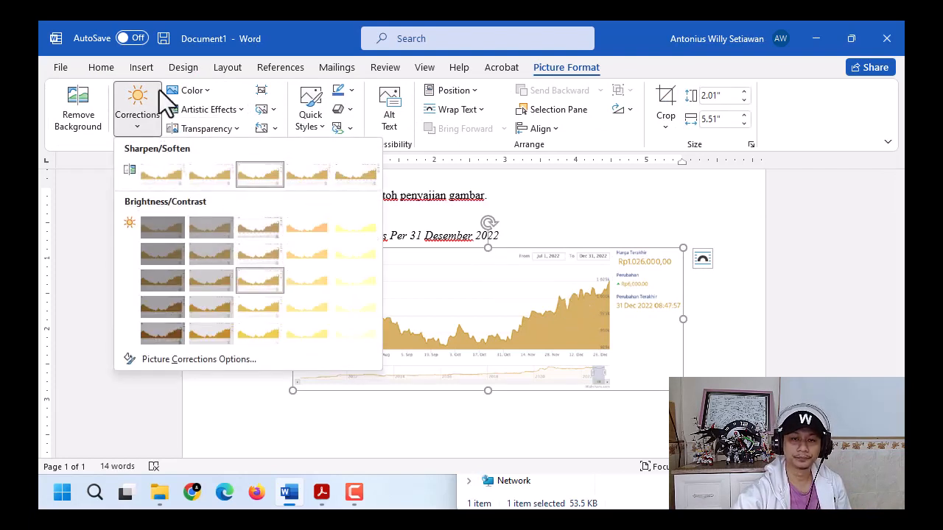
pyautogui.click(199, 90)
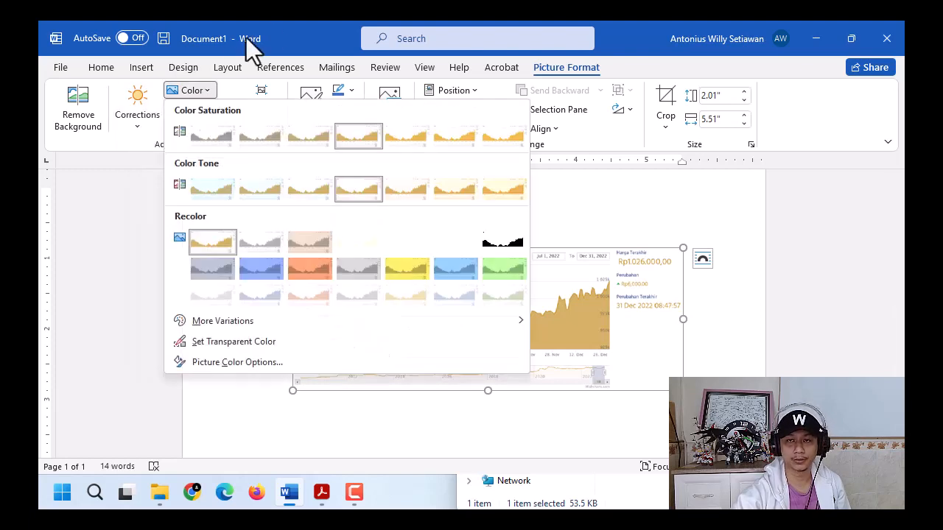
pyautogui.click(291, 21)
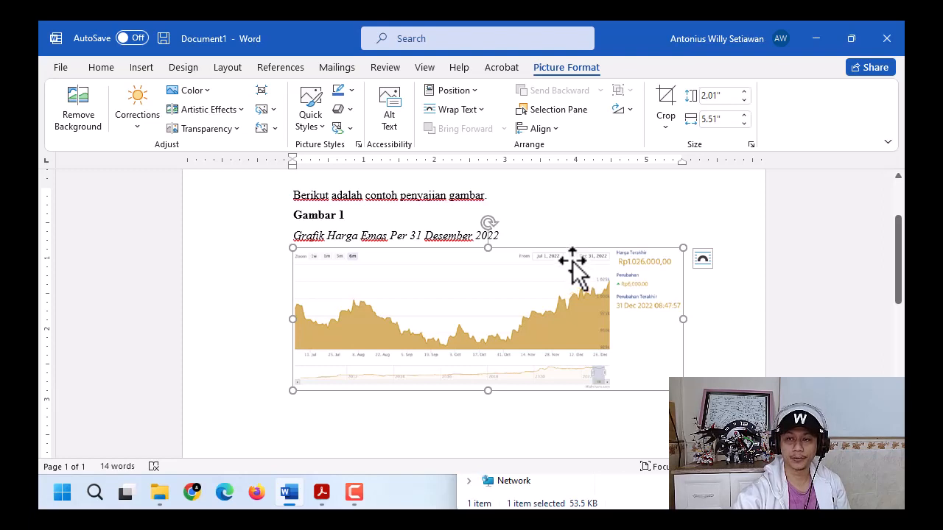
pyautogui.press('ctrl')
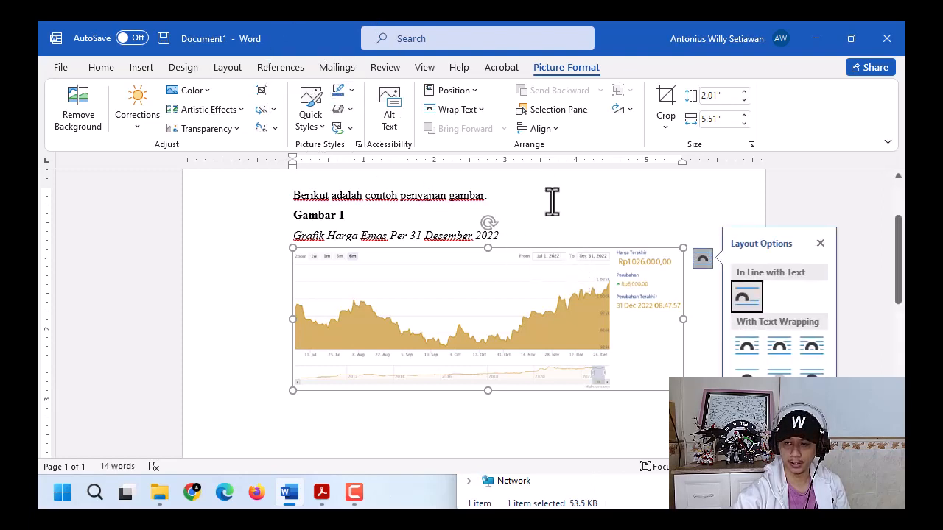
pyautogui.click(565, 236)
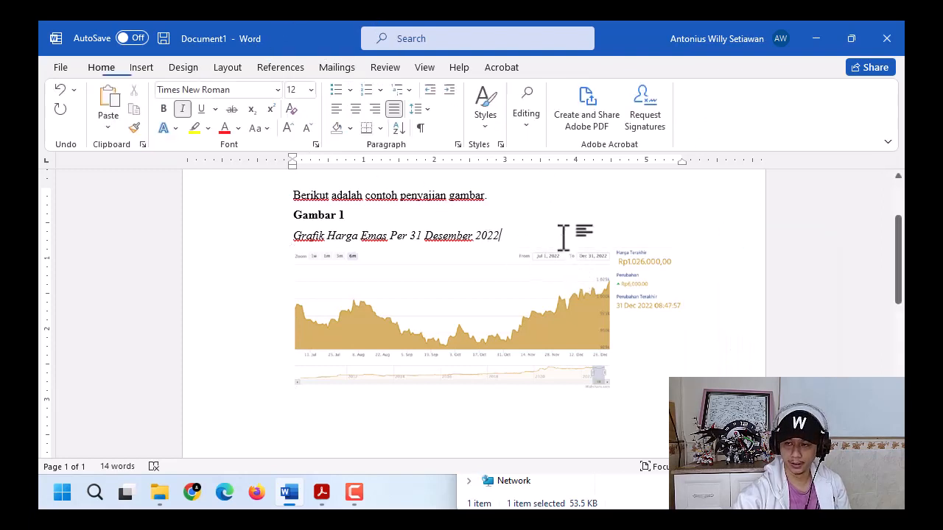
# Set the gold price chart picture's text wrapping to In Front of Text.
pyautogui.click(600, 323)
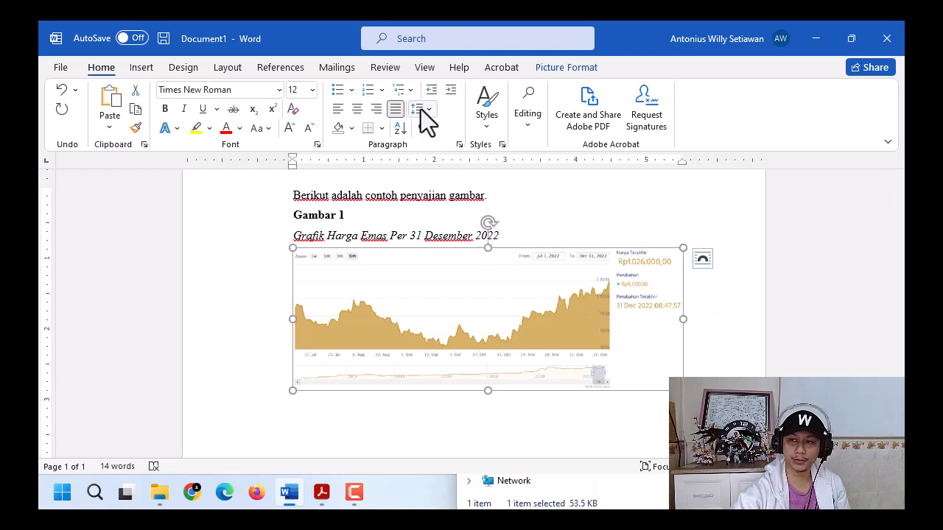
pyautogui.click(564, 67)
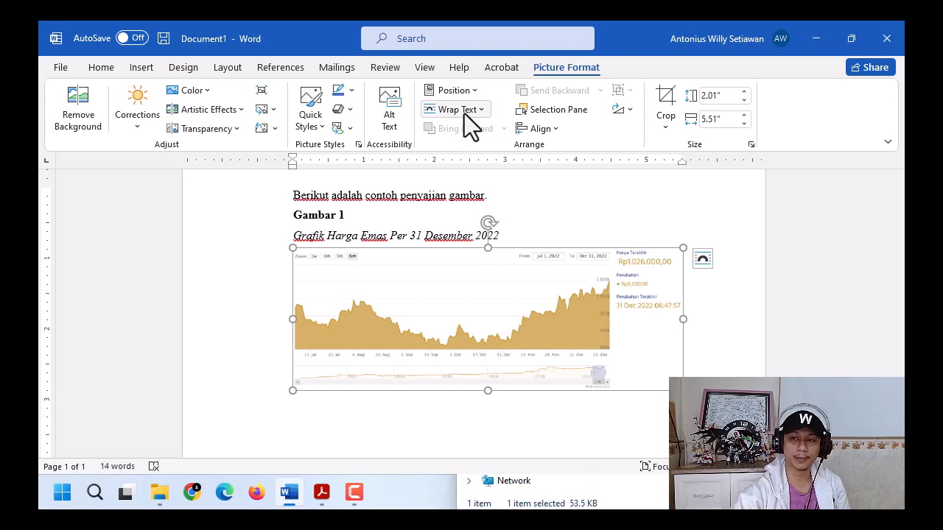
pyautogui.click(471, 108)
pyautogui.click(466, 90)
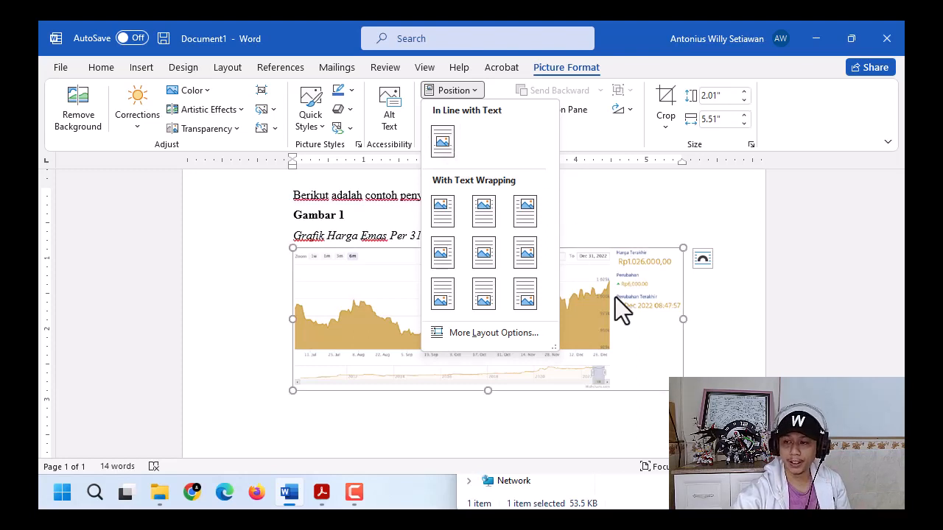
pyautogui.click(616, 297)
pyautogui.click(462, 111)
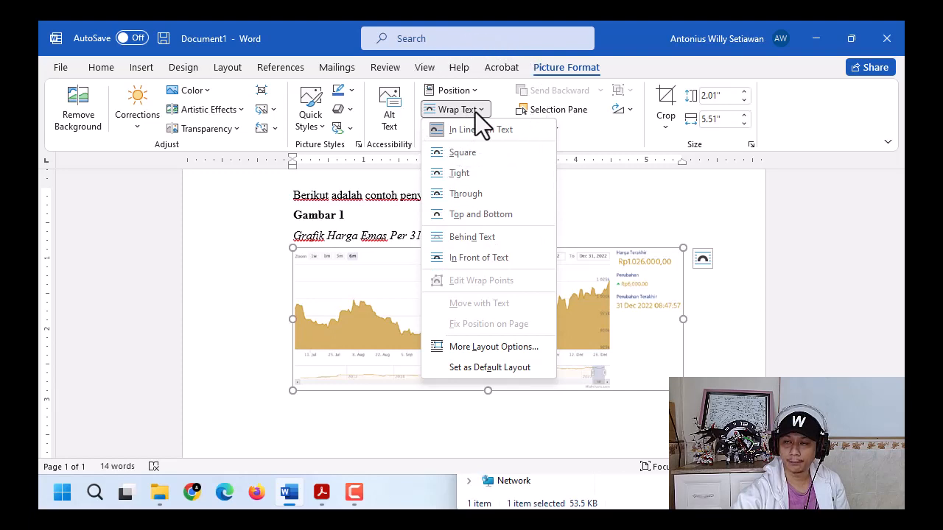
pyautogui.click(507, 259)
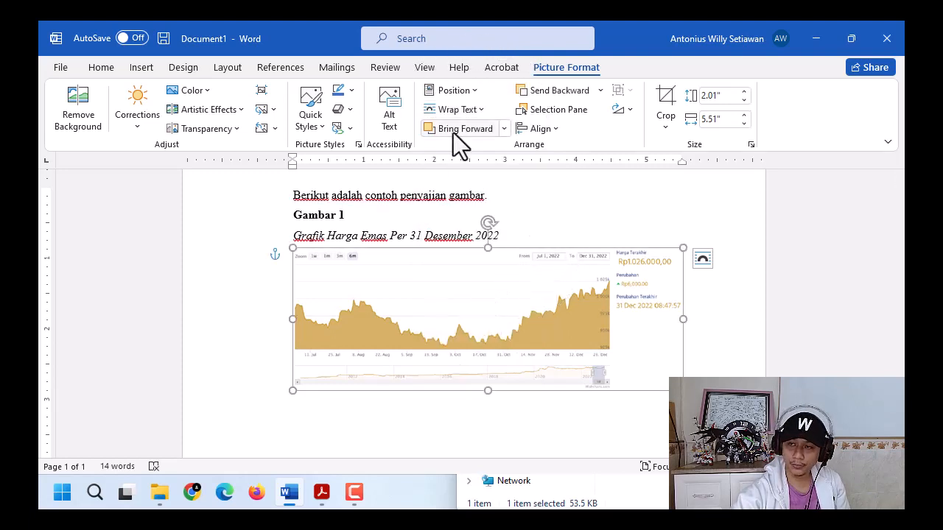
# Try moving the floating gold price chart picture over the text and partly past the page's upper-left corner.
pyautogui.click(463, 110)
pyautogui.click(486, 237)
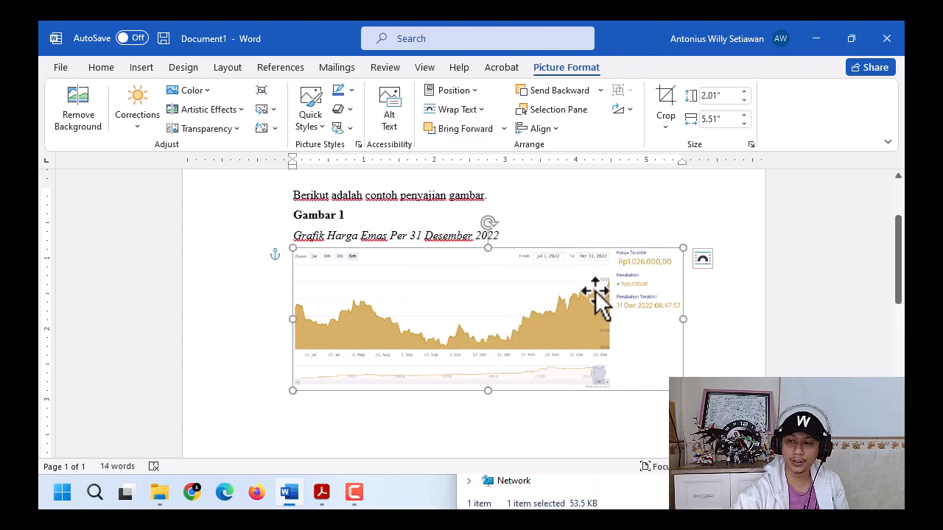
pyautogui.moveTo(400, 316); pyautogui.dragTo(471, 303)
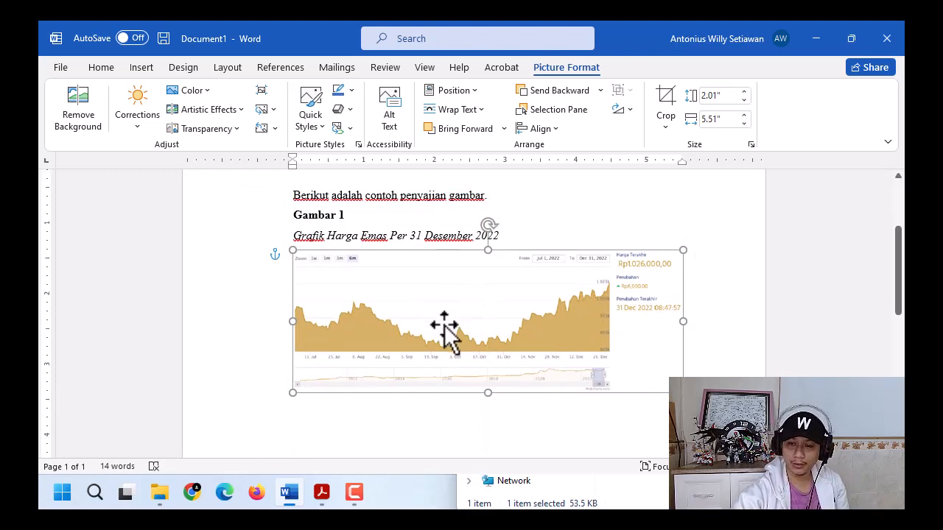
pyautogui.scroll(-5, 438, 309)
pyautogui.scroll(8, 416, 210)
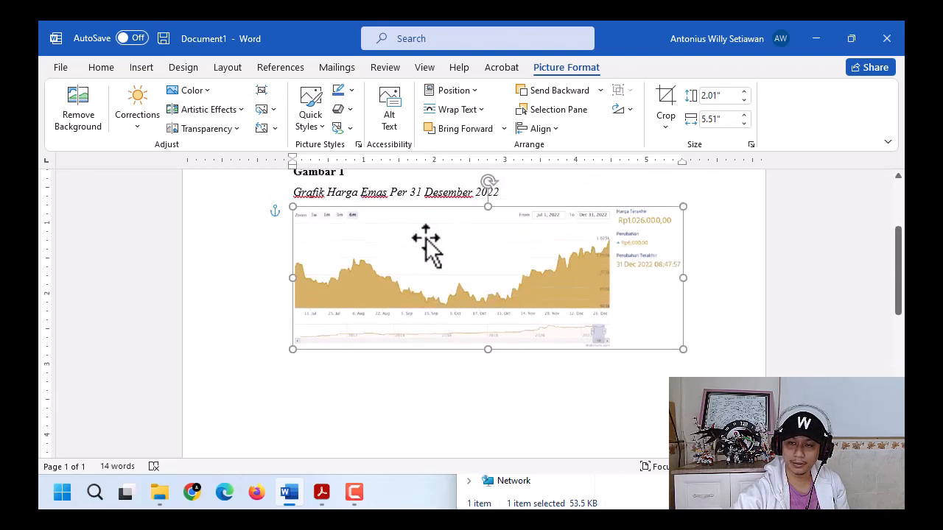
pyautogui.moveTo(410, 402); pyautogui.dragTo(381, 250)
pyautogui.press('ctrl')
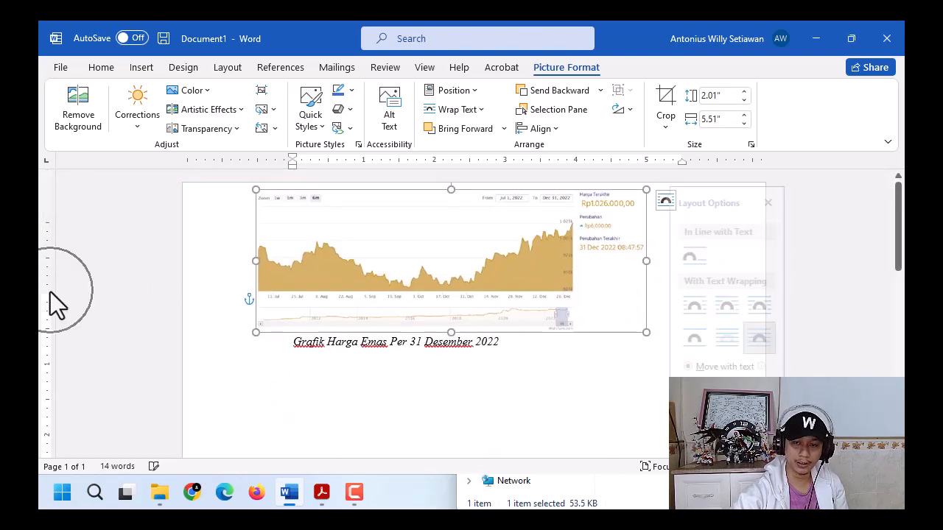
pyautogui.moveTo(375, 254); pyautogui.dragTo(204, 169)
pyautogui.moveTo(343, 236); pyautogui.dragTo(253, 185)
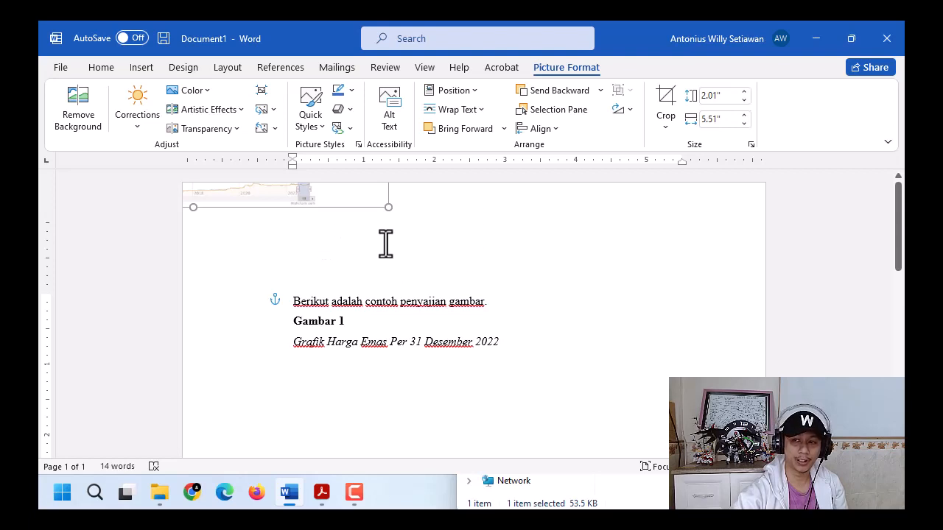
# Drag the floating chart picture back down into the page body, overlapping the figure label and title.
pyautogui.moveTo(240, 196); pyautogui.dragTo(464, 446)
pyautogui.moveTo(385, 358); pyautogui.dragTo(462, 394)
pyautogui.scroll(-5, 506, 305)
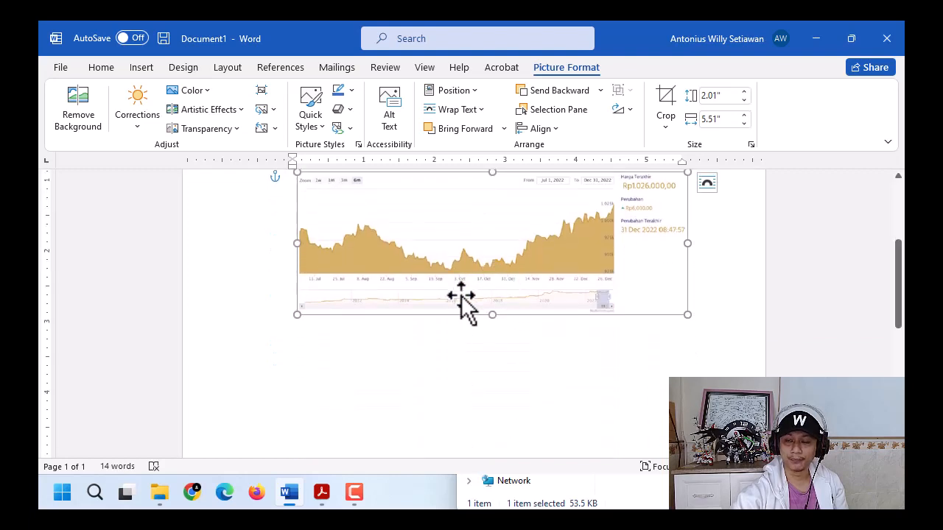
pyautogui.scroll(2, 464, 295)
pyautogui.moveTo(458, 304); pyautogui.dragTo(463, 267)
# Set the chart picture's text wrapping to Behind Text and shift it slightly behind the paragraphs.
pyautogui.click(477, 110)
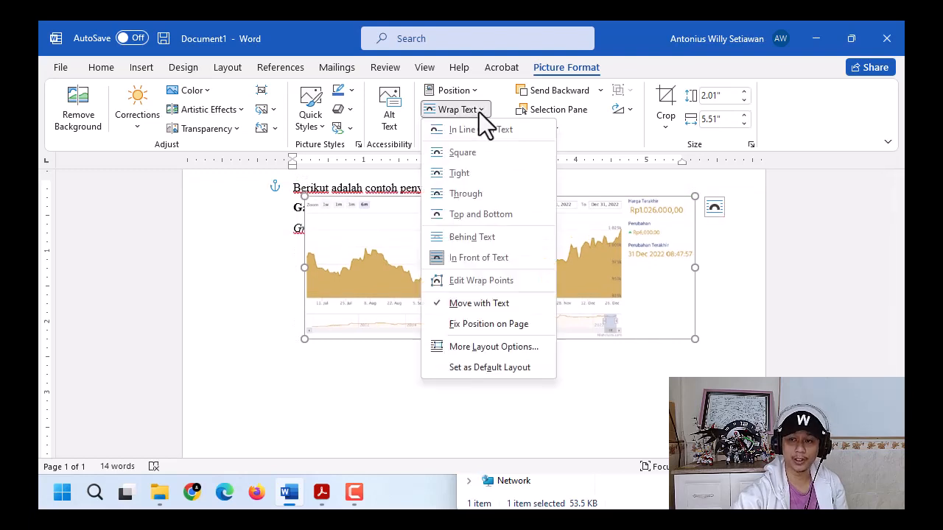
pyautogui.click(498, 240)
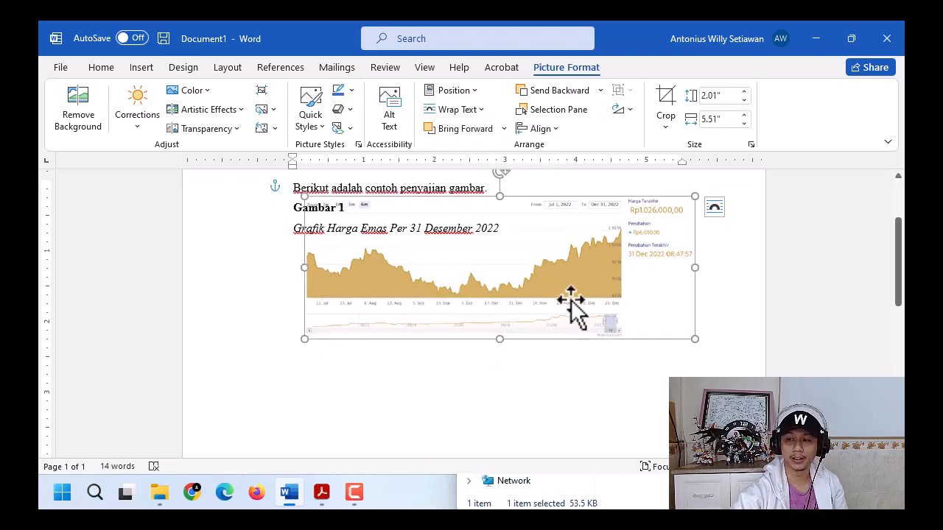
pyautogui.moveTo(572, 309)
pyautogui.mouseDown()
pyautogui.moveTo(573, 273)
pyautogui.moveTo(495, 255)
pyautogui.moveTo(509, 297)
pyautogui.moveTo(606, 302)
pyautogui.moveTo(576, 326)
pyautogui.mouseUp()
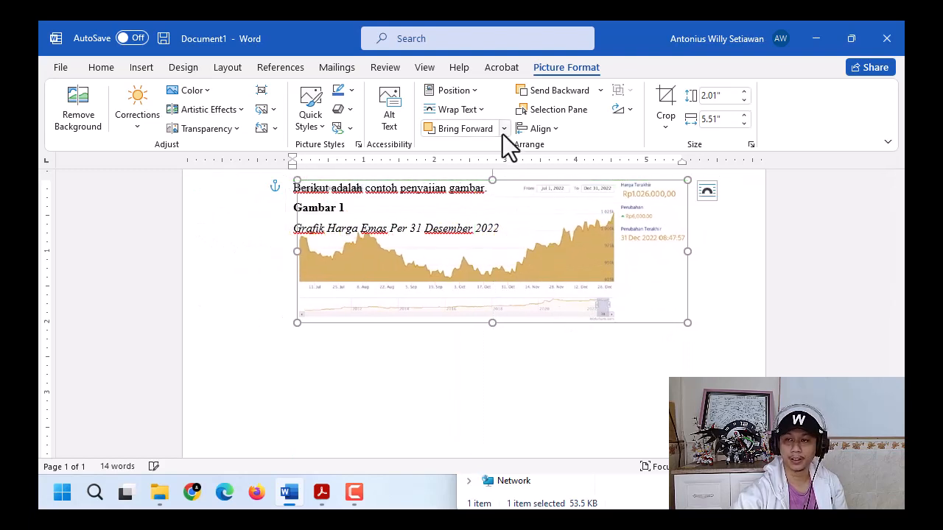
# Set the chart picture's text wrapping to Square and move it right so the text wraps beside it.
pyautogui.click(483, 110)
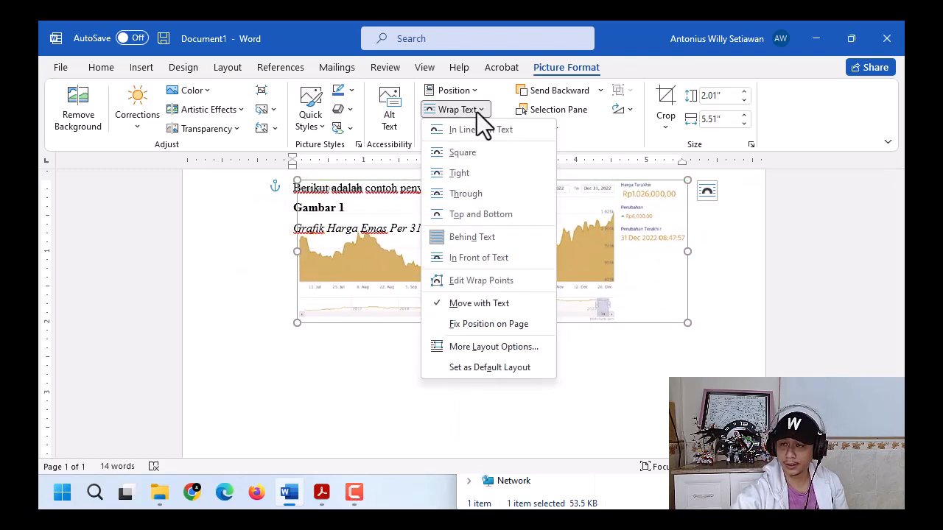
pyautogui.click(490, 151)
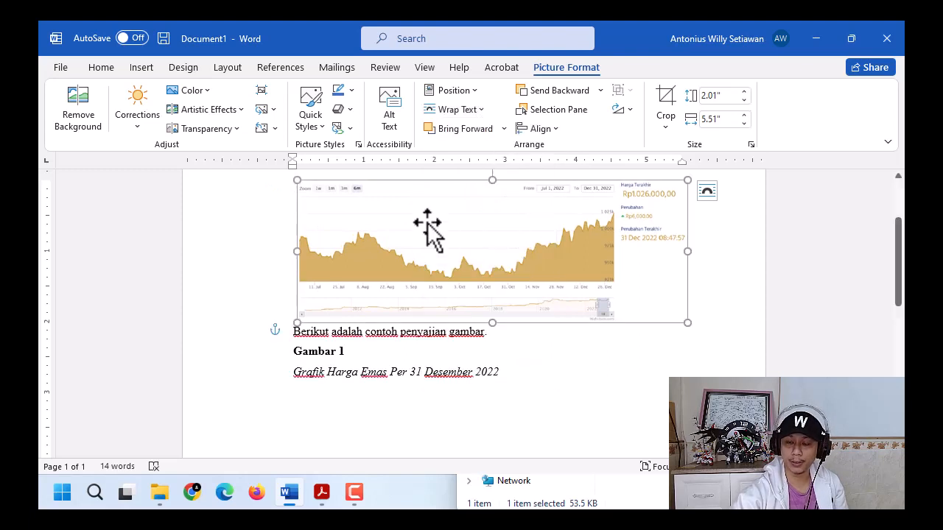
pyautogui.moveTo(427, 217); pyautogui.dragTo(484, 216)
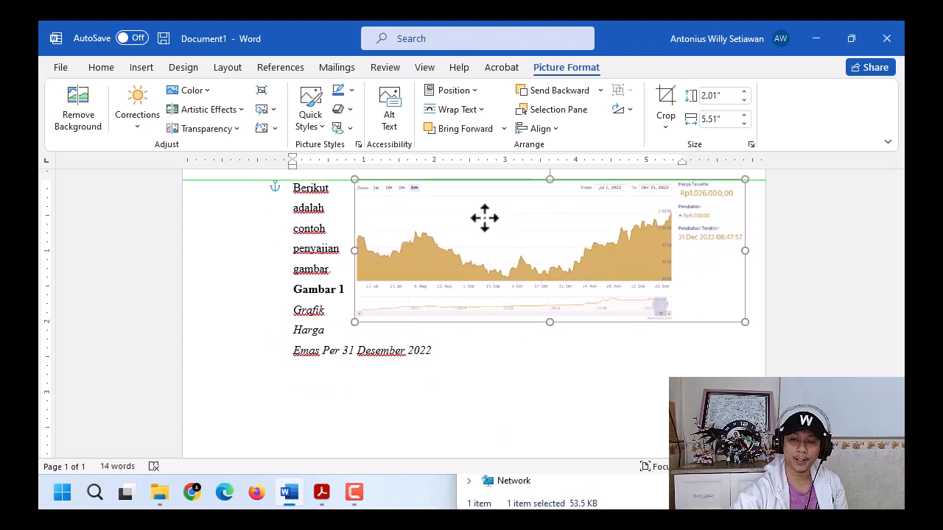
pyautogui.scroll(2, 371, 346)
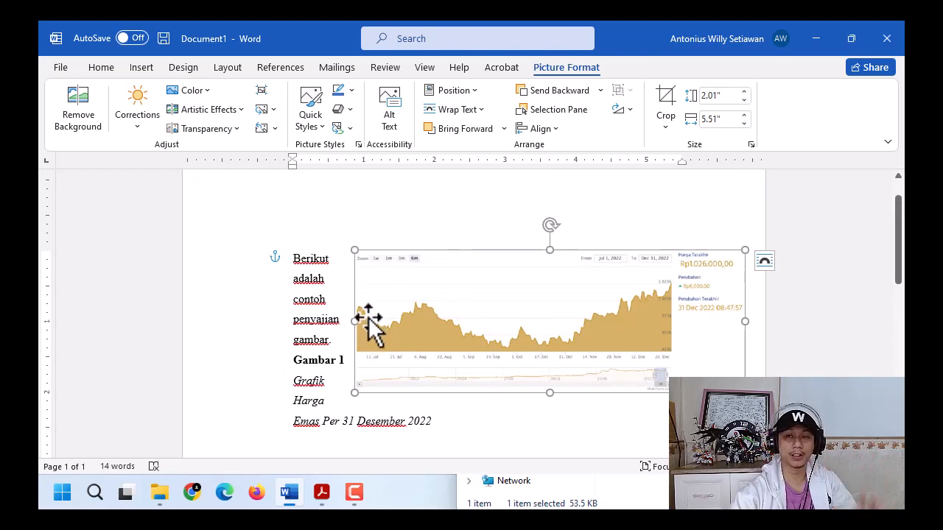
# Shift the Square-wrapped chart further right and back left beside the text, leaving the cursor in the opening sentence.
pyautogui.click(475, 110)
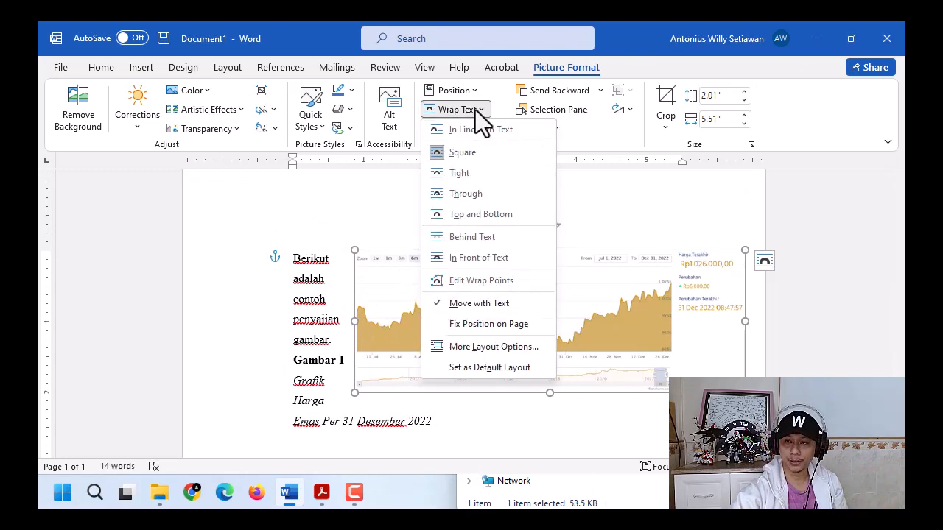
pyautogui.click(390, 328)
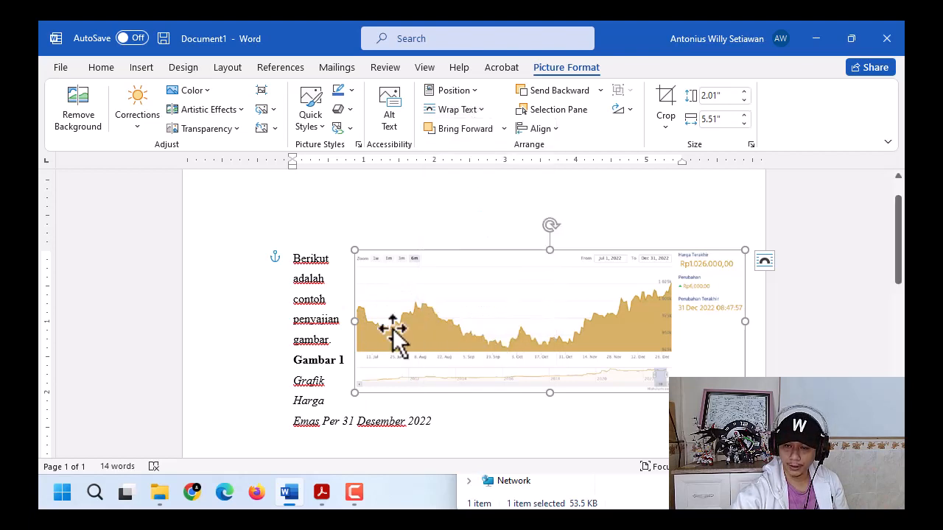
pyautogui.moveTo(367, 318); pyautogui.dragTo(435, 325)
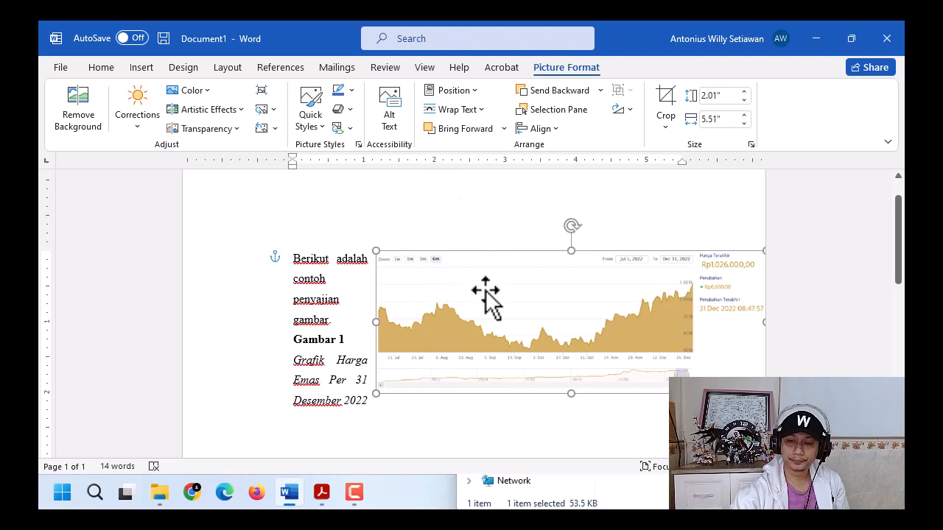
pyautogui.moveTo(486, 291); pyautogui.dragTo(425, 290)
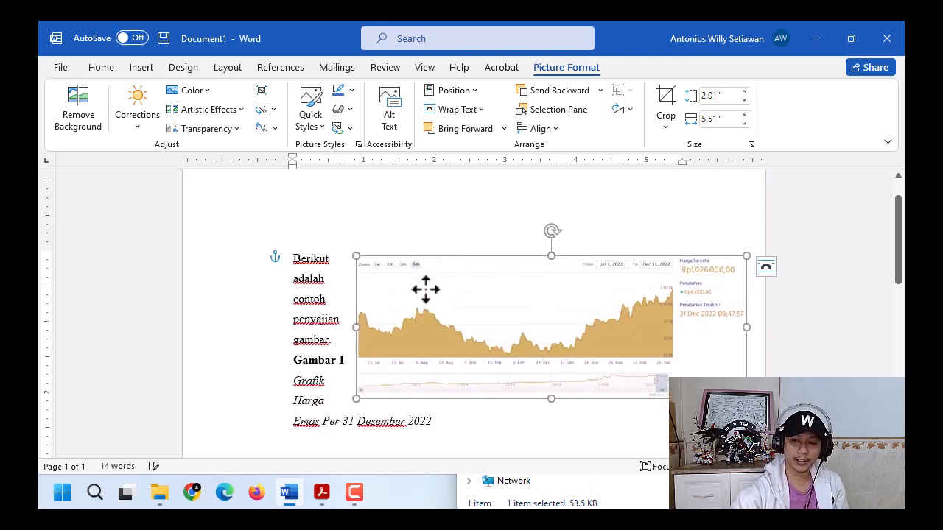
pyautogui.click(100, 68)
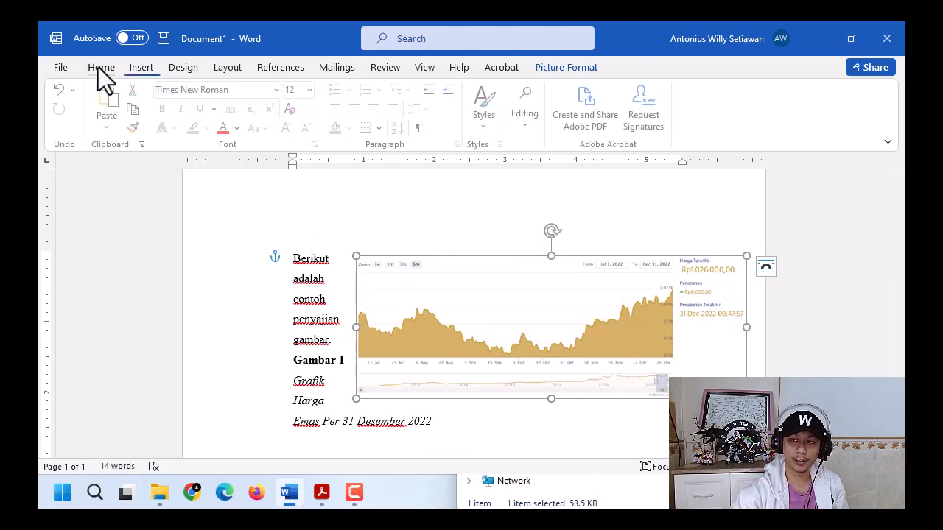
pyautogui.click(321, 279)
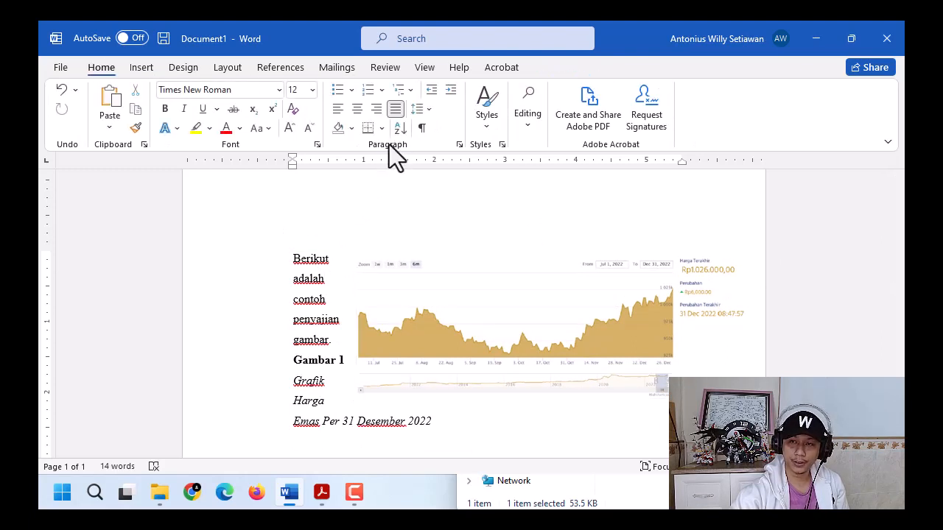
# Preview the Tight, Through, and Top and Bottom text wrapping options on the chart picture.
pyautogui.click(409, 289)
pyautogui.click(567, 67)
pyautogui.click(483, 109)
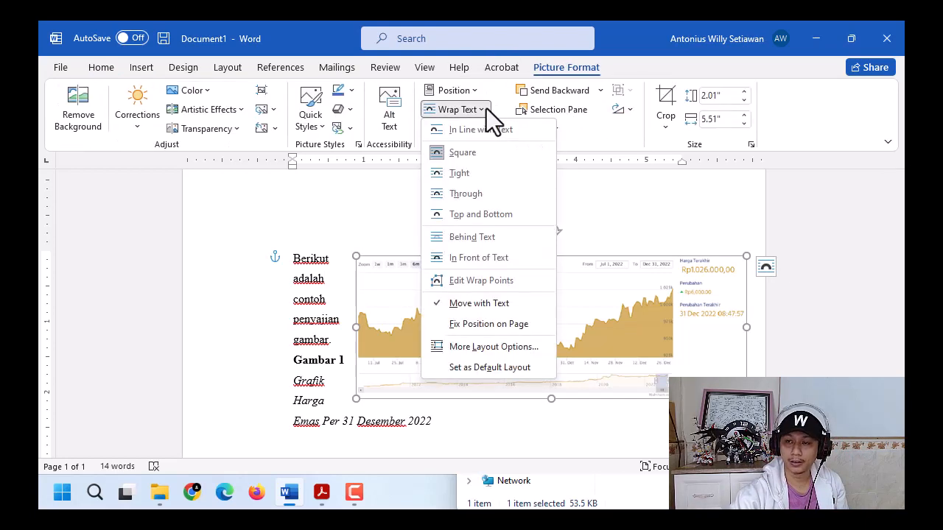
pyautogui.click(465, 177)
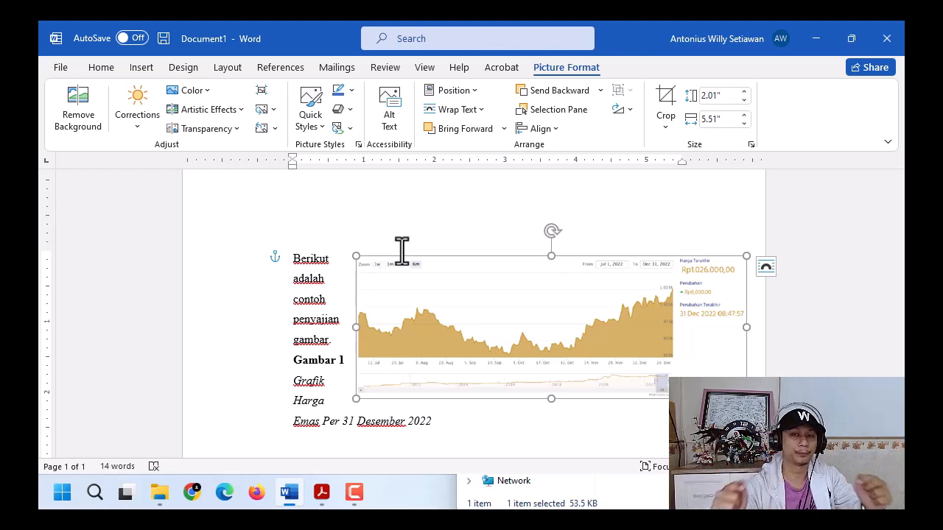
pyautogui.click(465, 110)
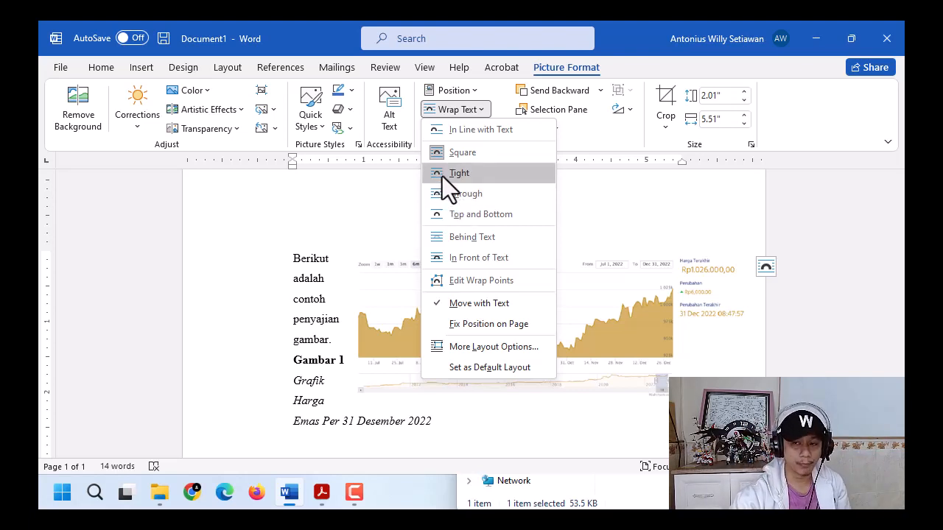
pyautogui.click(438, 195)
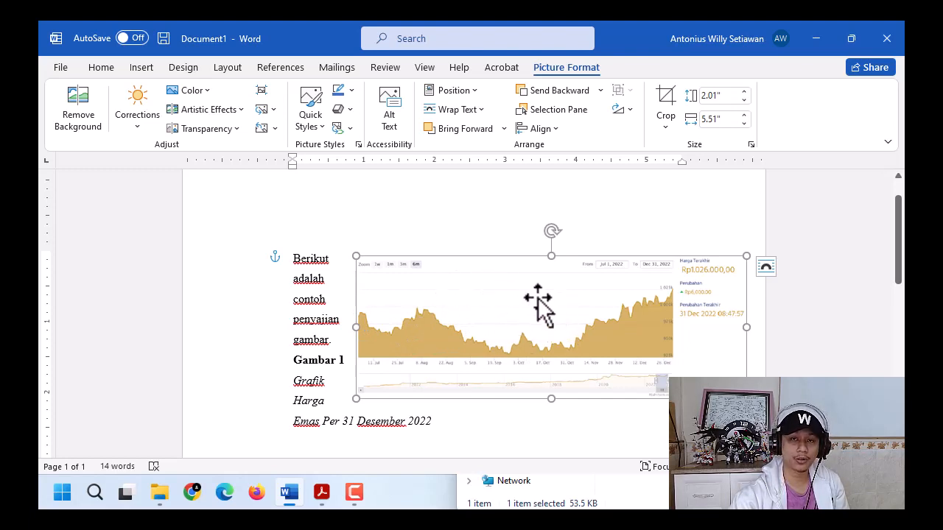
pyautogui.click(471, 118)
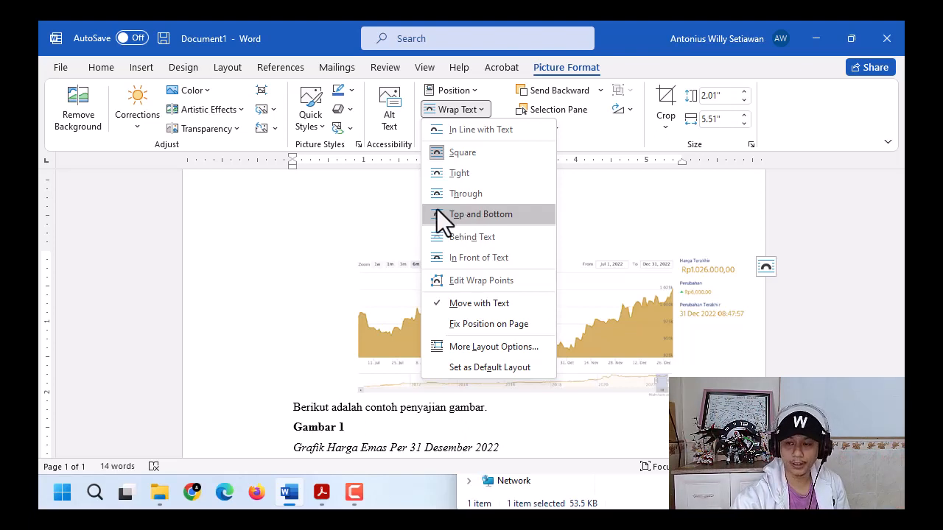
pyautogui.click(649, 330)
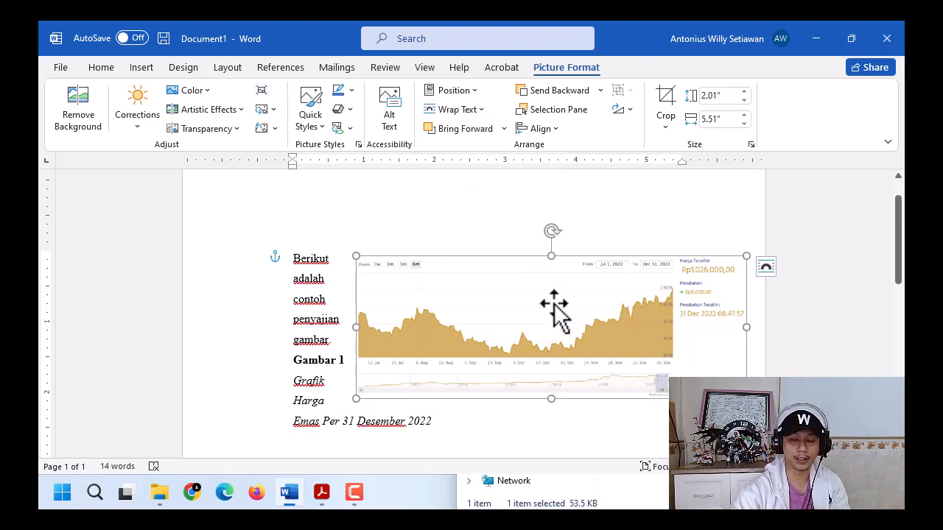
# Set the chart picture's text wrapping to In Line with Text.
pyautogui.click(466, 111)
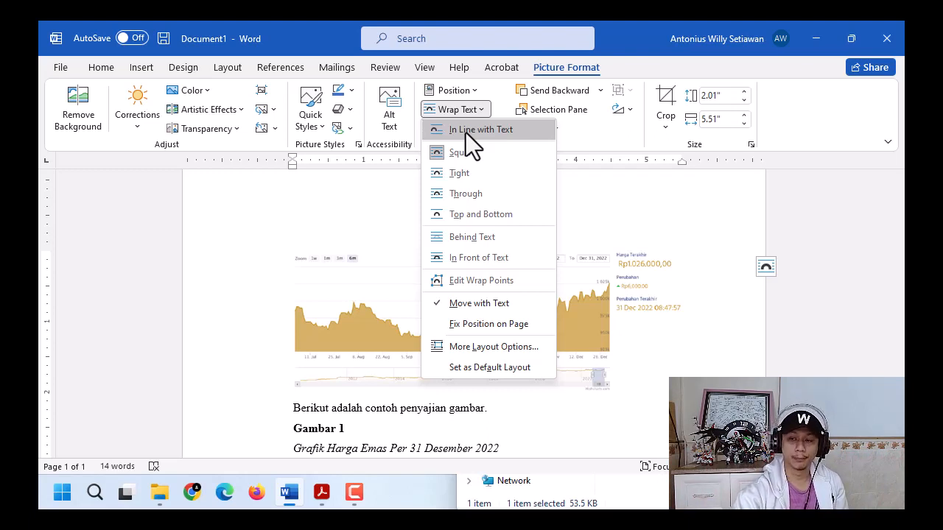
pyautogui.click(463, 151)
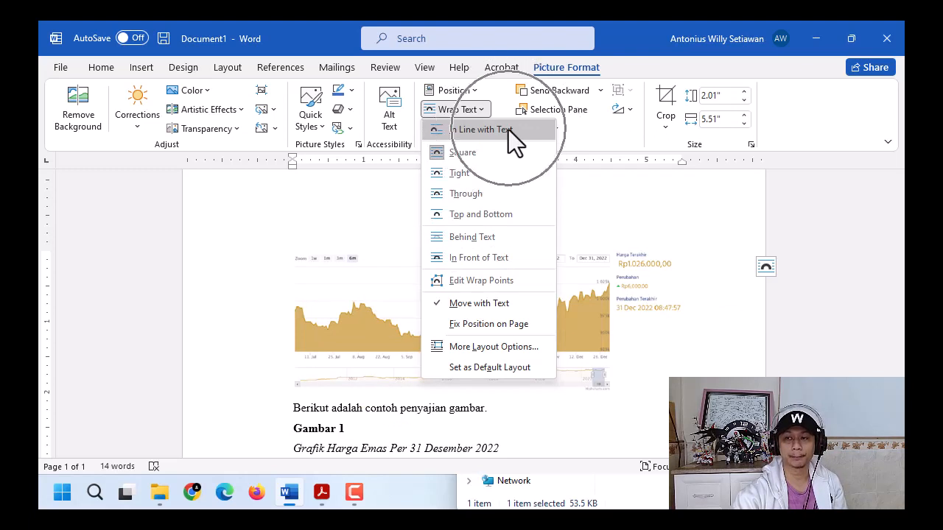
pyautogui.click(487, 129)
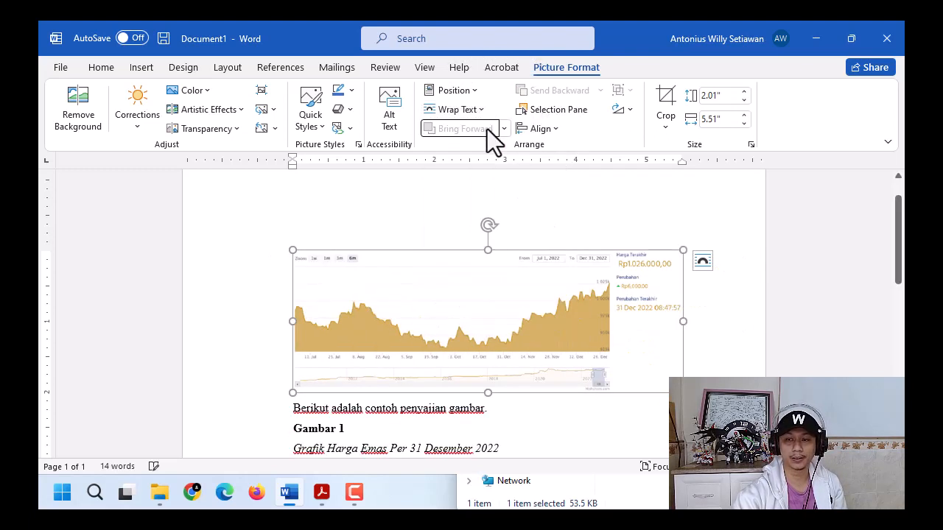
# Move the inline chart picture to the line below the italic figure title.
pyautogui.moveTo(493, 302); pyautogui.dragTo(462, 326)
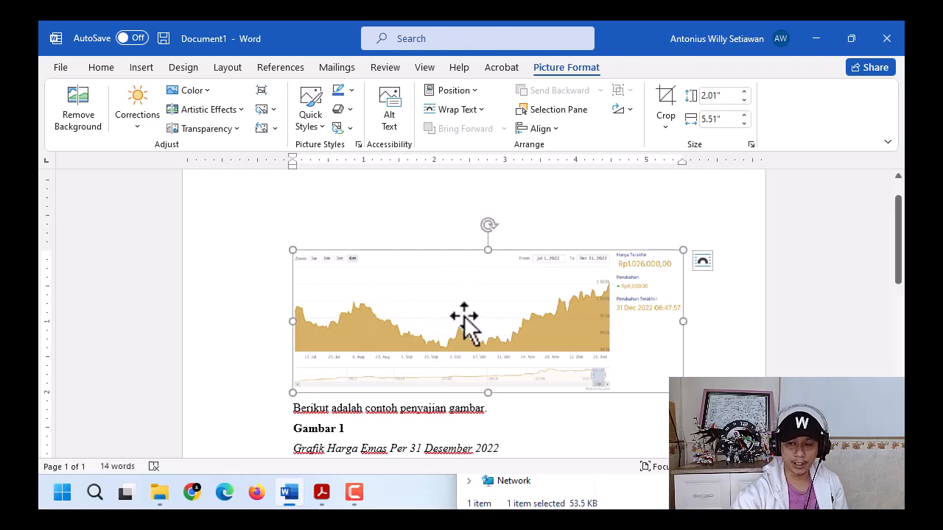
pyautogui.scroll(-3, 463, 326)
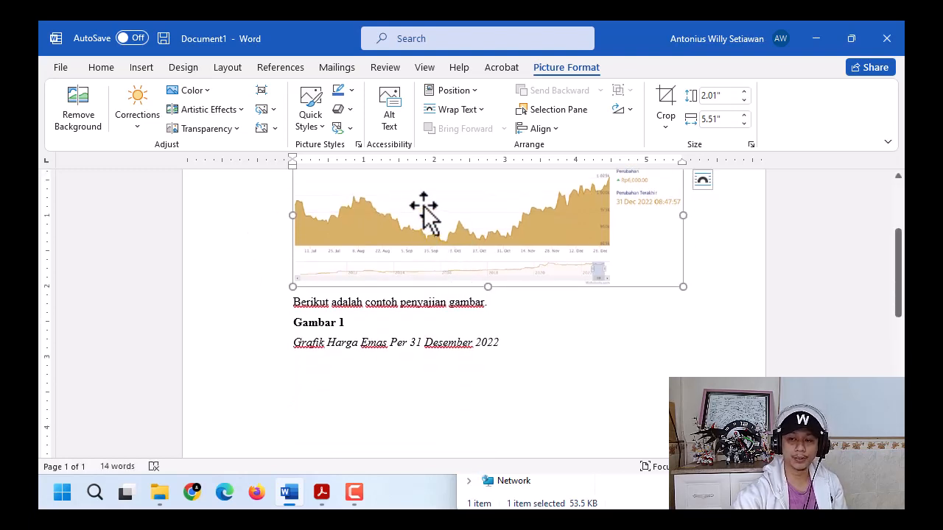
pyautogui.moveTo(450, 214); pyautogui.dragTo(350, 380)
pyautogui.scroll(3, 442, 361)
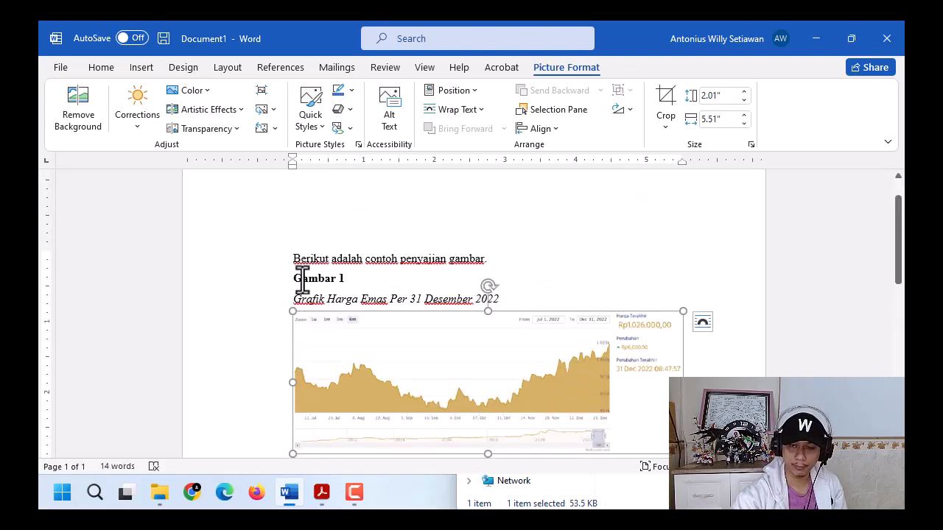
# Move the sentence "Berikut adalah contoh penyajian gambar." below the bold "Gambar 1" label and dismiss the paste options.
pyautogui.moveTo(293, 258); pyautogui.dragTo(485, 260)
pyautogui.moveTo(400, 259); pyautogui.dragTo(381, 294)
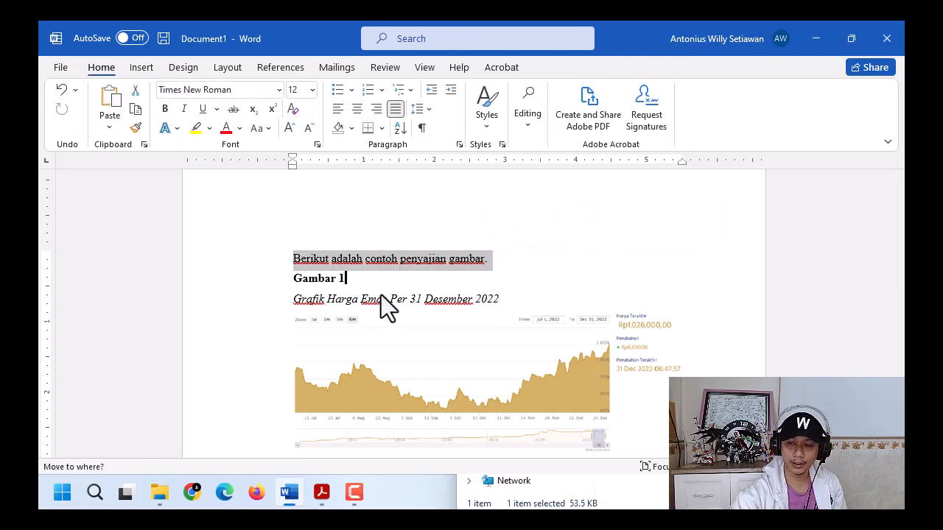
pyautogui.moveTo(283, 325); pyautogui.dragTo(293, 305)
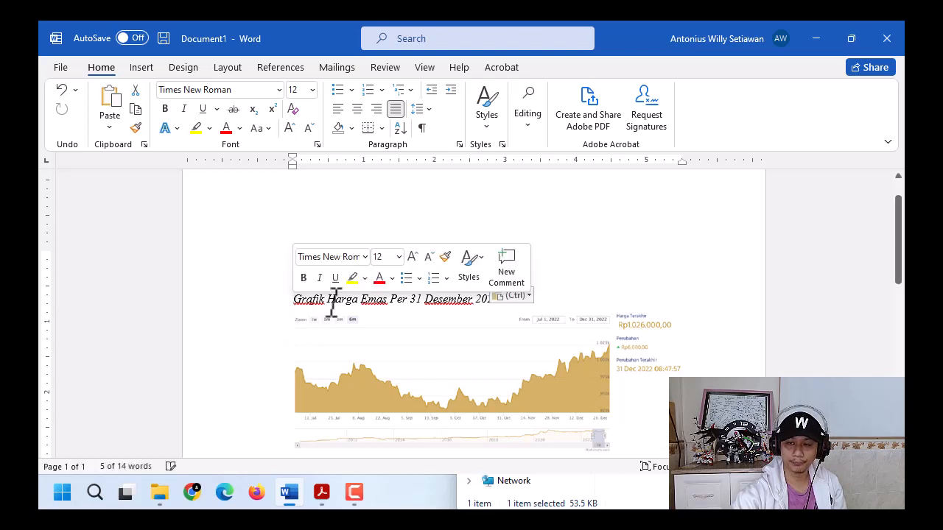
pyautogui.click(627, 278)
pyautogui.press('ctrl')
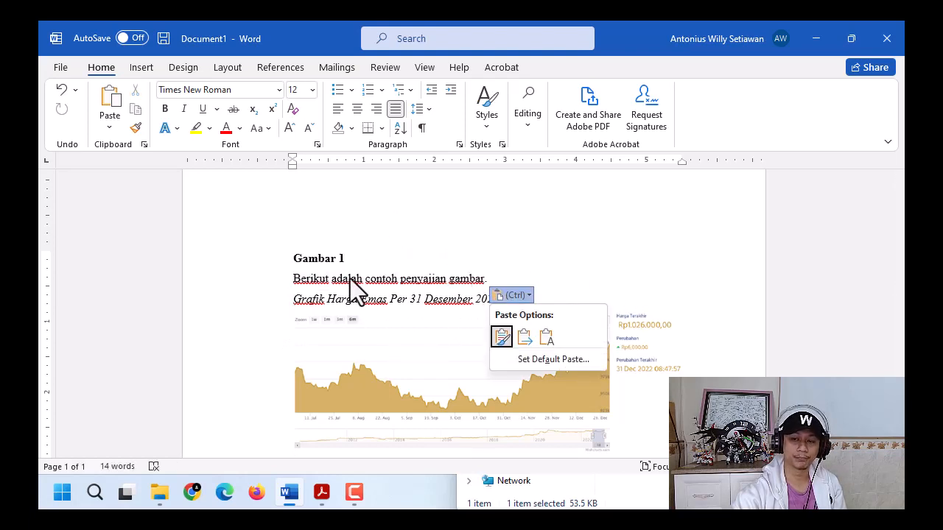
pyautogui.press('Escape')
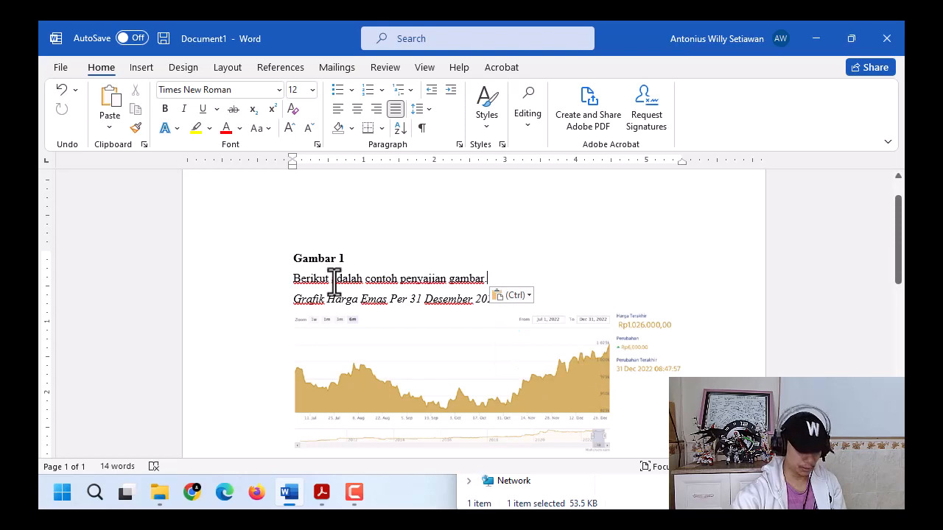
# Undo the move of the sentence "Berikut adalah contoh penyajian gambar." so it returns above the bold "Gambar 1" label.
pyautogui.hotkey('ctrl', 'z')
pyautogui.click(389, 282)
pyautogui.click(441, 361)
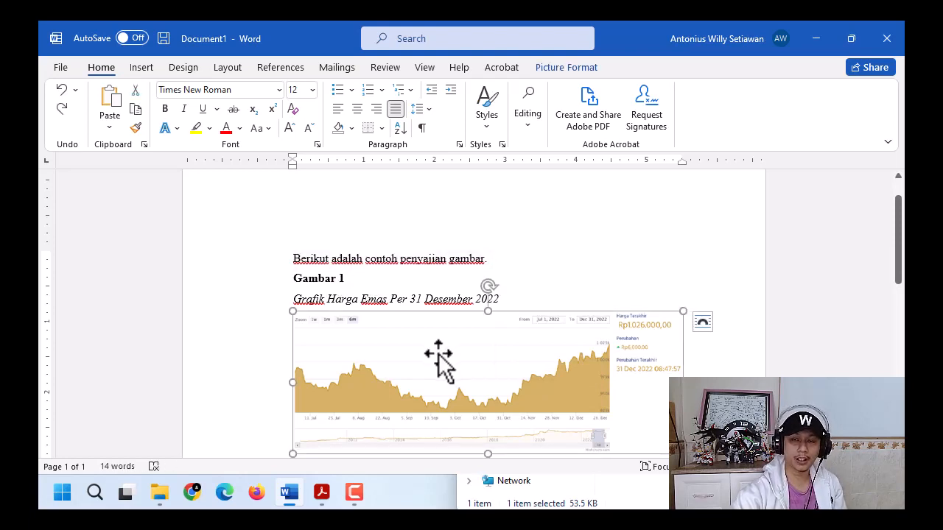
# Insert blank lines after the italic figure title to push the chart picture down onto the following page.
pyautogui.scroll(-3, 436, 361)
pyautogui.scroll(-2, 385, 261)
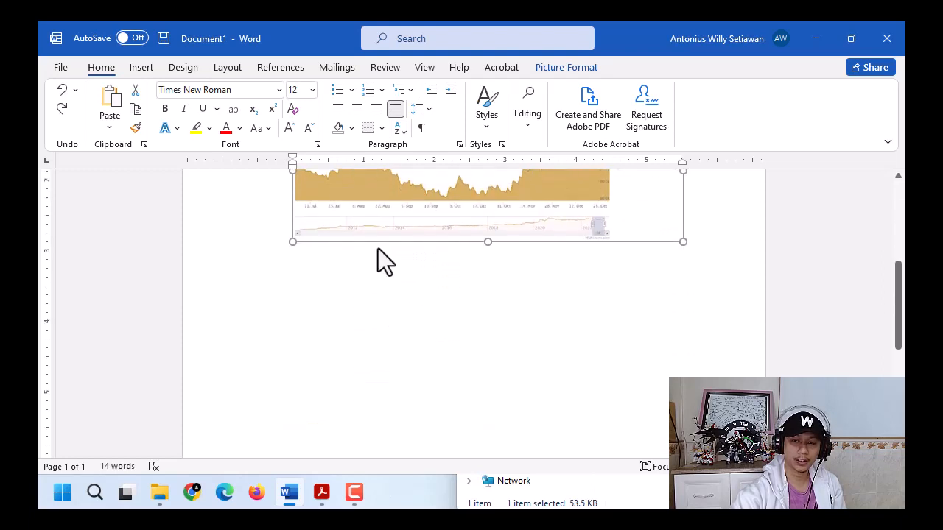
pyautogui.scroll(-3, 341, 391)
pyautogui.scroll(-3, 339, 396)
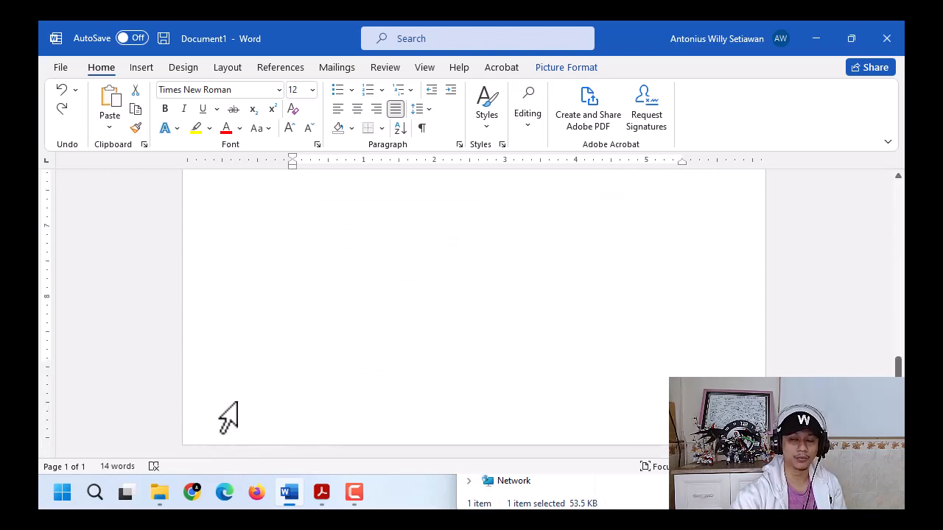
pyautogui.scroll(6, 354, 365)
pyautogui.scroll(6, 357, 363)
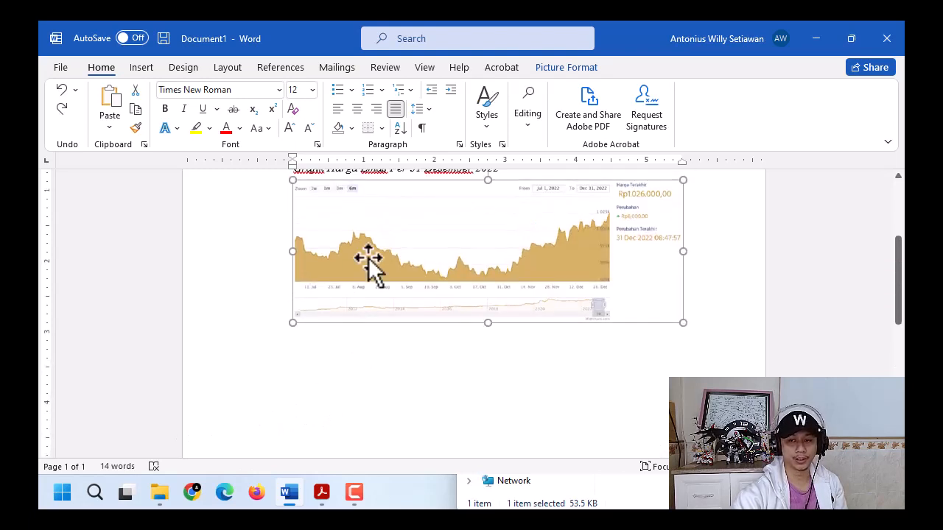
pyautogui.click(519, 276)
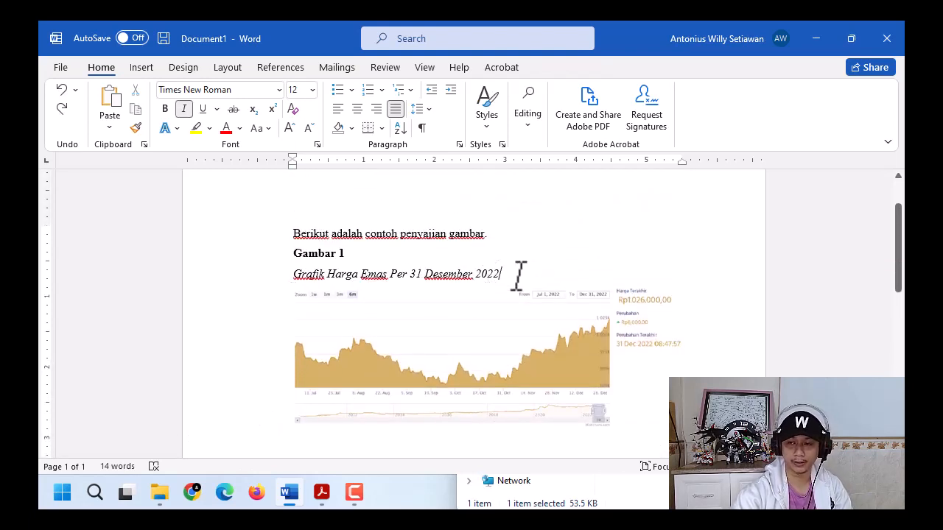
pyautogui.press('Return')
pyautogui.press('Return')
pyautogui.press('Return')
pyautogui.press('Return')
pyautogui.press('Return')
pyautogui.press('Return')
pyautogui.scroll(-7, 529, 320)
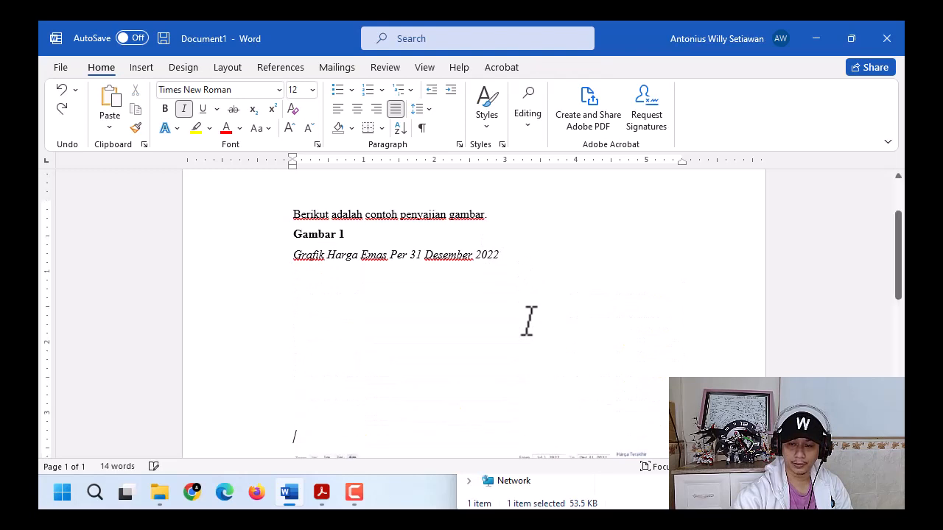
pyautogui.scroll(2, 530, 310)
pyautogui.scroll(1, 472, 294)
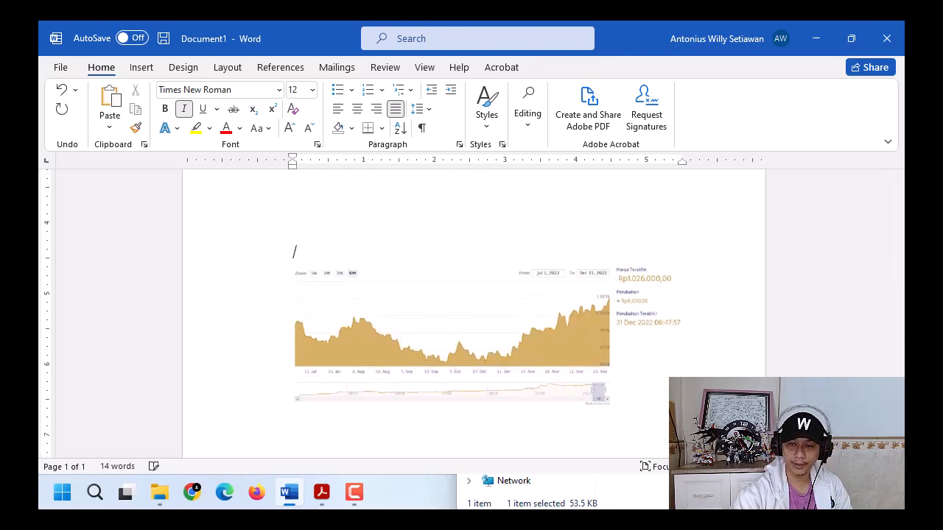
pyautogui.scroll(-3, 472, 294)
pyautogui.scroll(3, 472, 295)
pyautogui.scroll(-1, 538, 306)
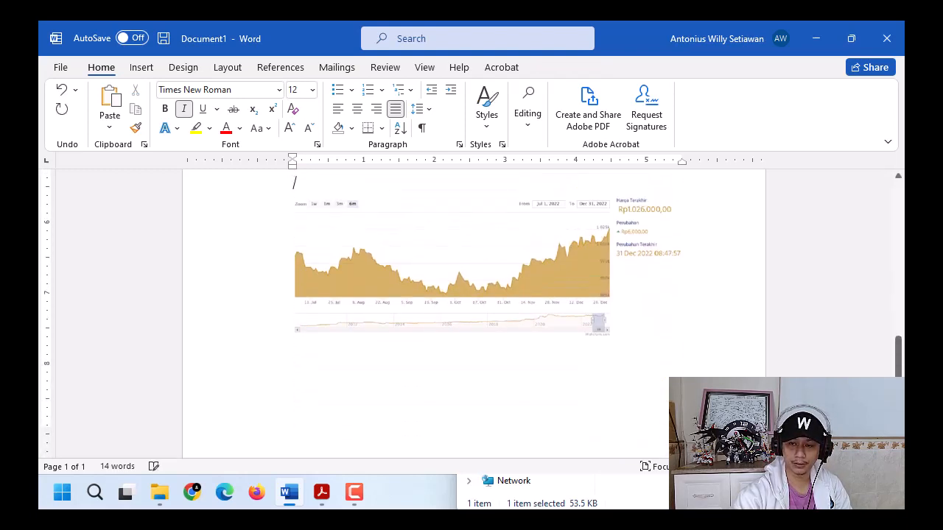
pyautogui.scroll(3, 538, 306)
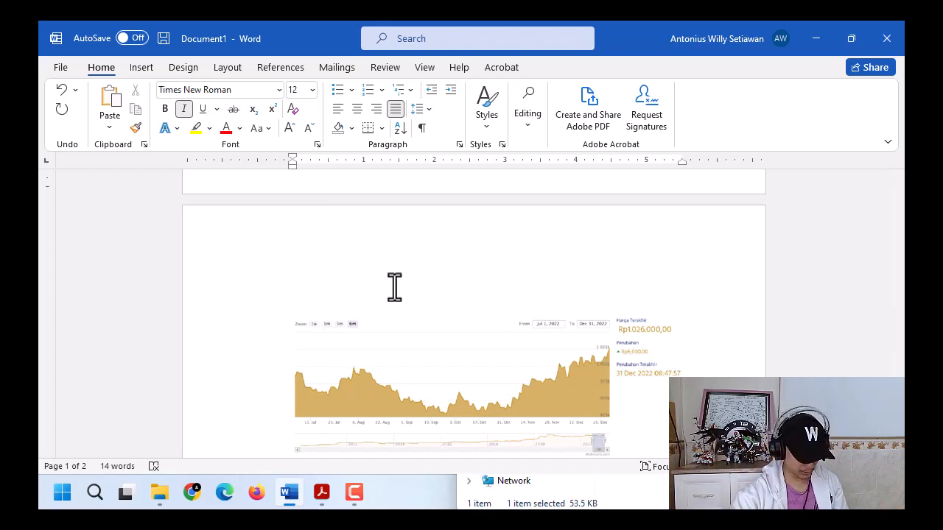
# Remove all blank lines between the italic figure title and the chart picture, undoing the last insertion and deleting the rest.
pyautogui.hotkey('ctrl', 'z')
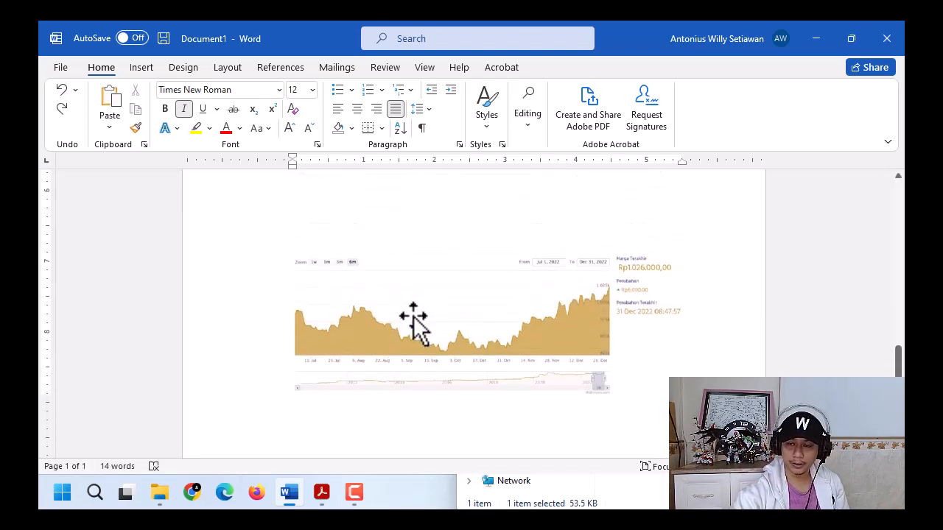
pyautogui.click(413, 316)
pyautogui.scroll(3, 427, 319)
pyautogui.click(400, 375)
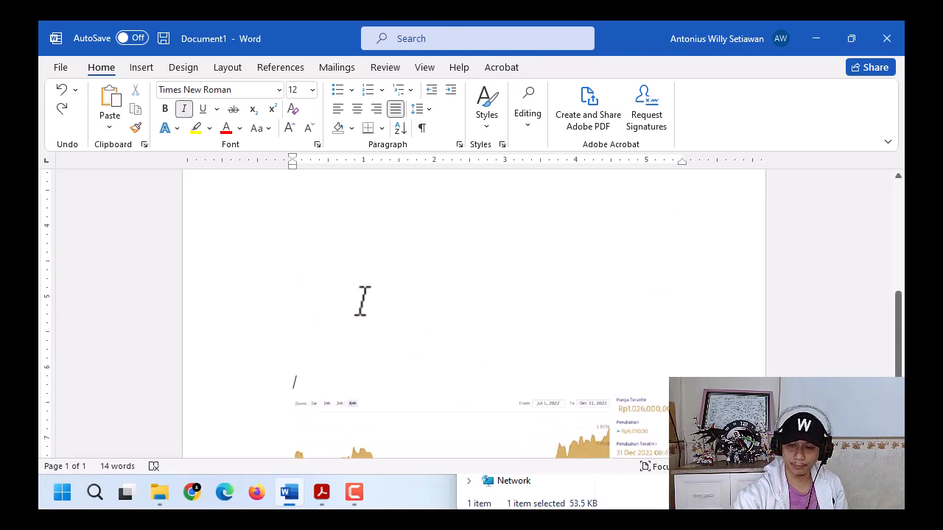
pyautogui.scroll(3, 361, 300)
pyautogui.keyDown('shift'); pyautogui.click(312, 219); pyautogui.keyUp('shift')
pyautogui.press('Delete')
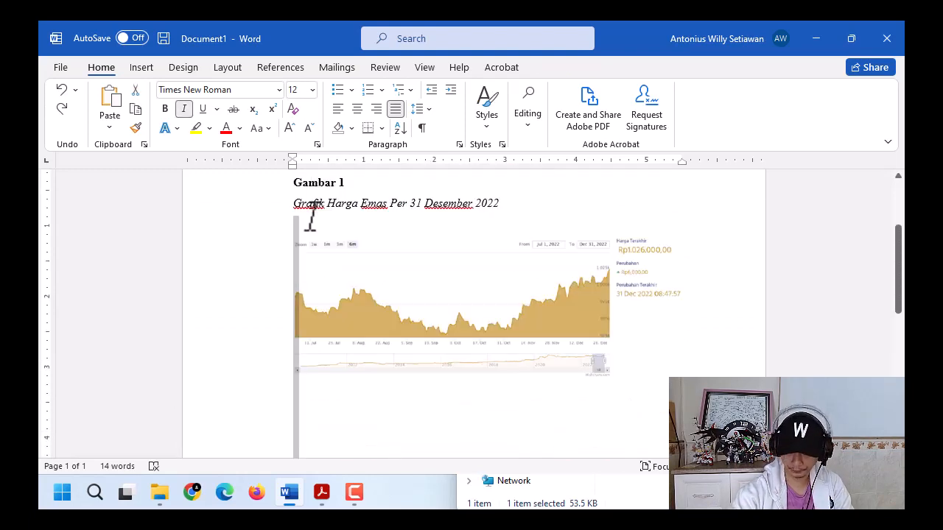
pyautogui.click(552, 304)
pyautogui.click(533, 220)
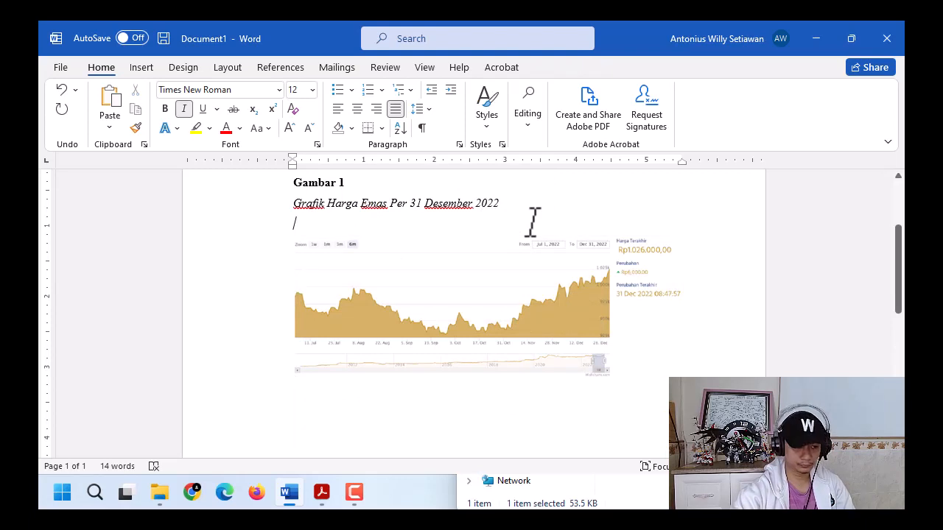
pyautogui.press('Delete')
# Add a note on a new line below the chart reading "Catatan. Harga berdasarkan produk 1 gram Butik Emas LM - Graha Dipta".
pyautogui.click(726, 352)
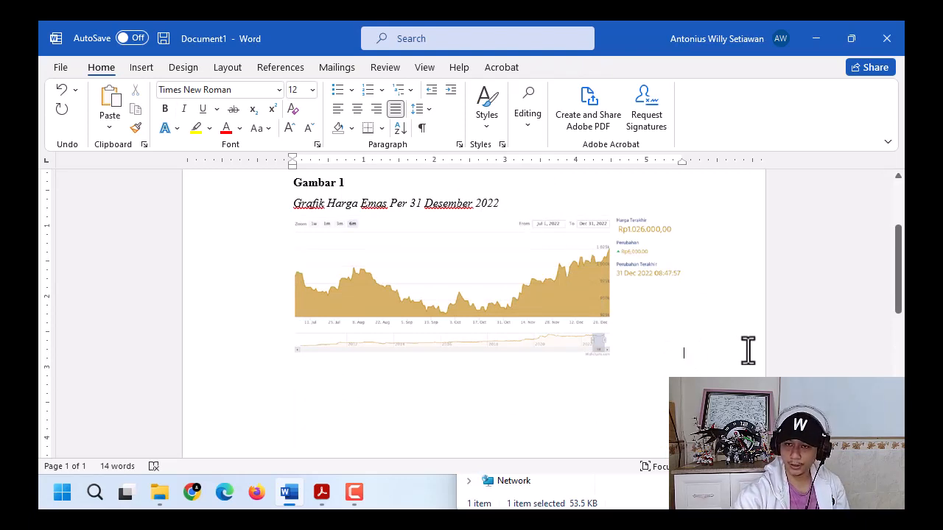
pyautogui.press('Return')
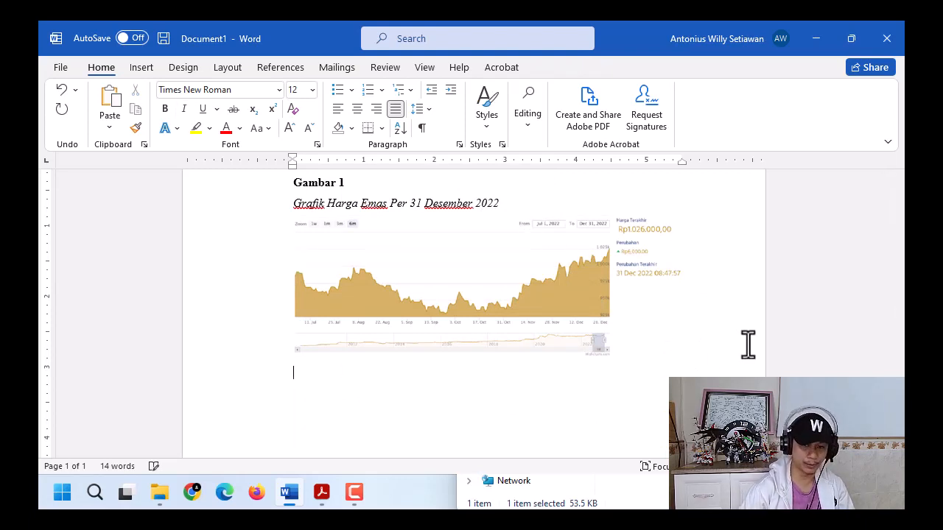
pyautogui.write('Catatan')
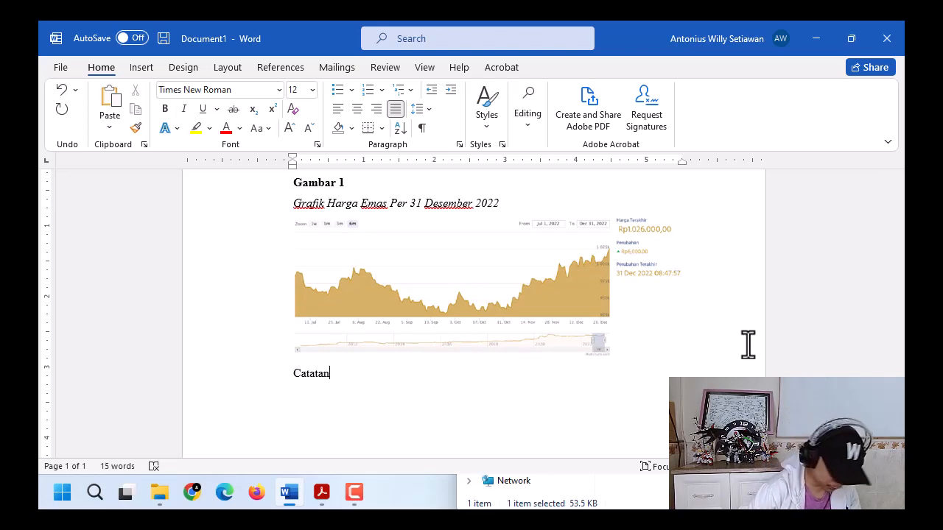
pyautogui.write('. Ha')
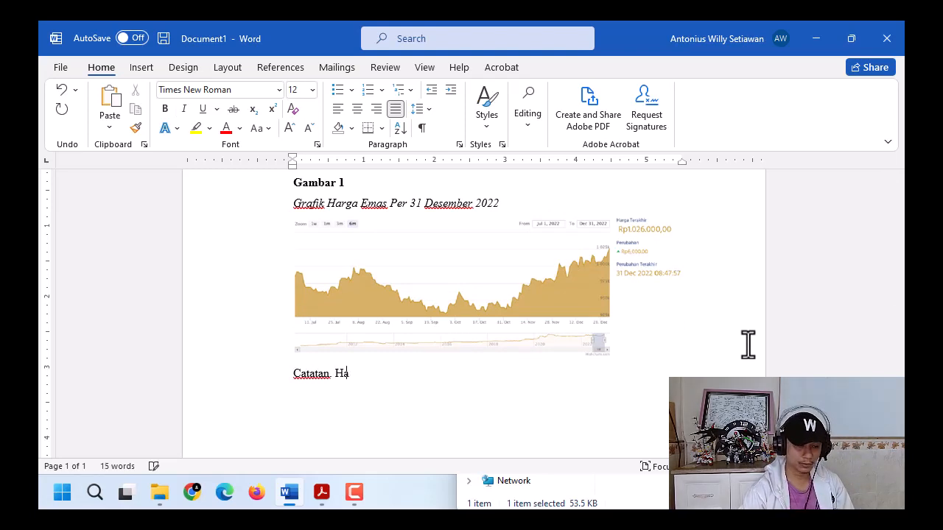
pyautogui.write('rga berdasarka')
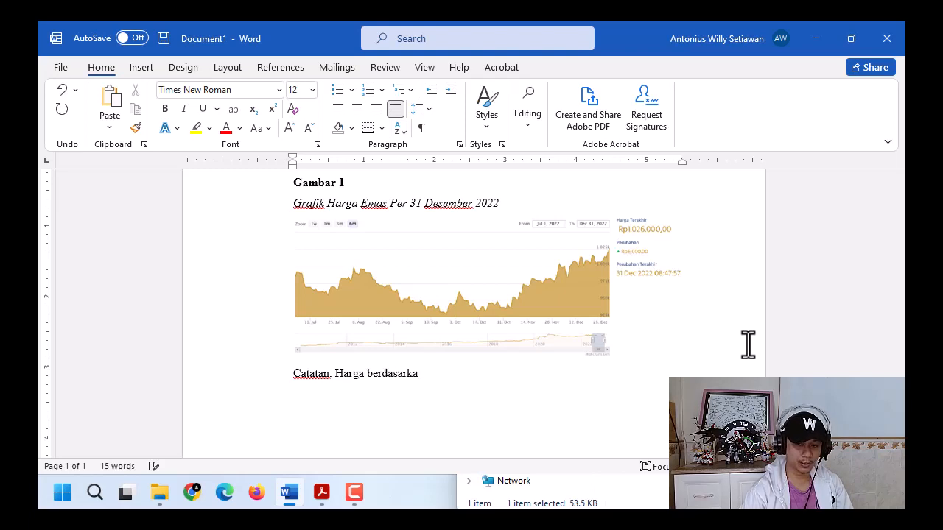
pyautogui.write('n produk ')
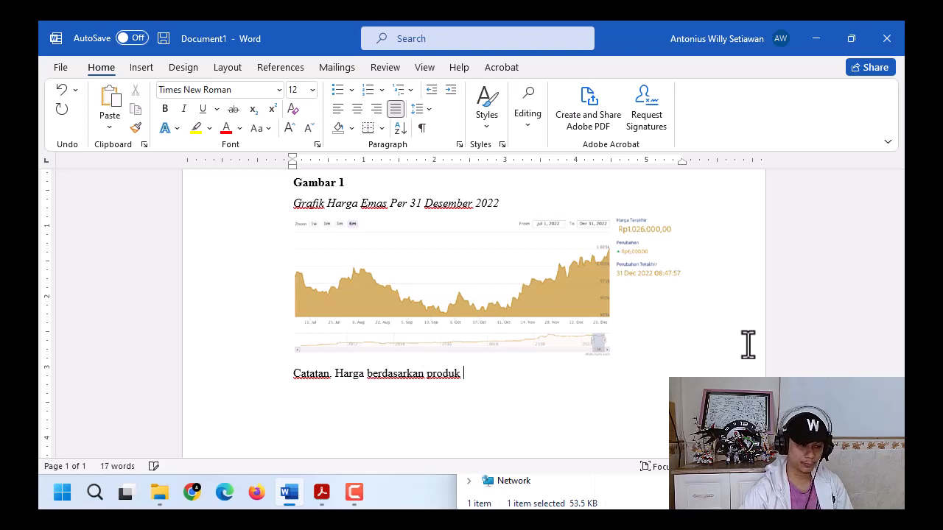
pyautogui.write('1 gram Bu')
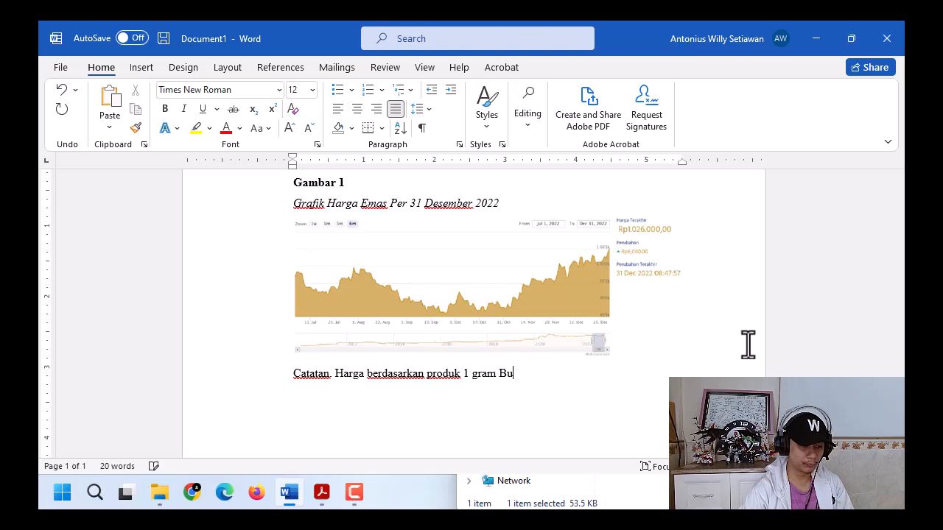
pyautogui.write('tik Emas ')
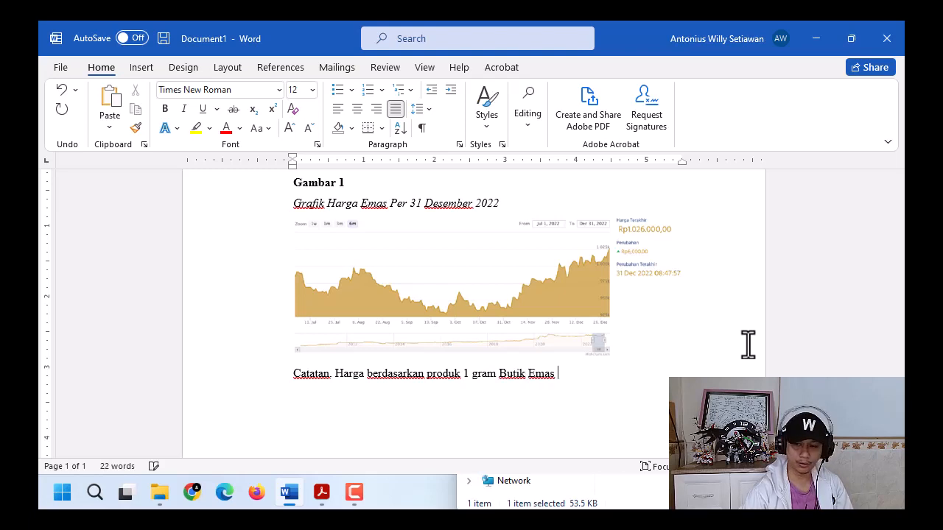
pyautogui.write('LM - Gr')
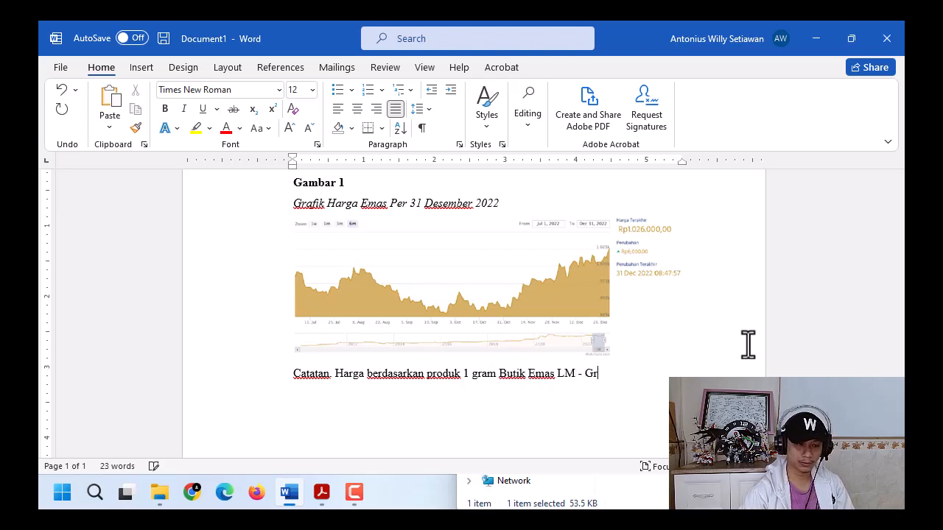
pyautogui.write('aha Di')
pyautogui.hotkey('ctrl', 'z')
pyautogui.hotkey('ctrl', 'z')
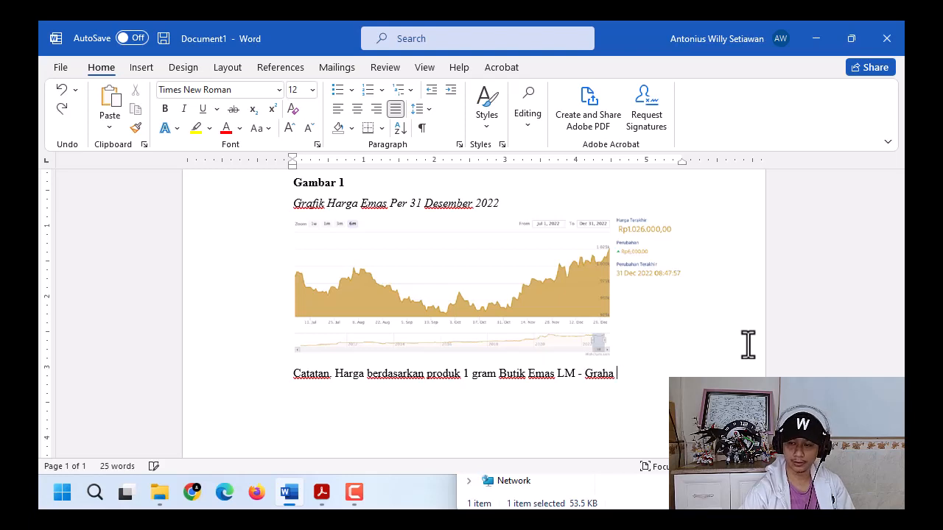
pyautogui.write('Dipta')
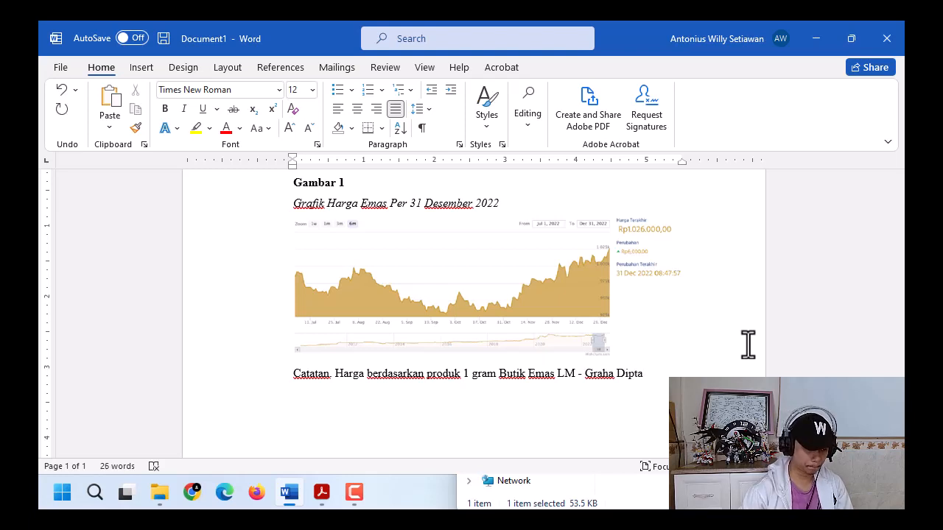
# Continue the note with "(Pengambilan di Butik) Pulo Gadung" and an opening parenthesis for the source link.
pyautogui.write(' (')
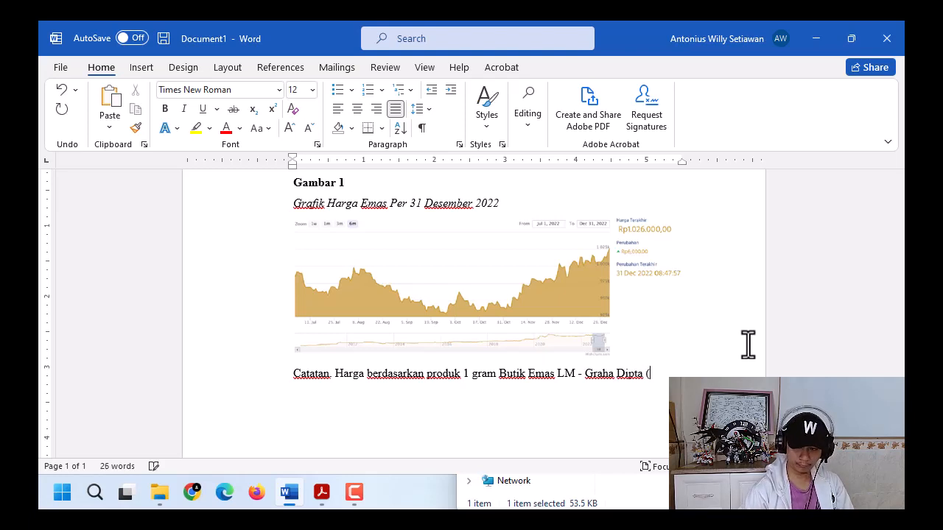
pyautogui.write('Pengambilan ')
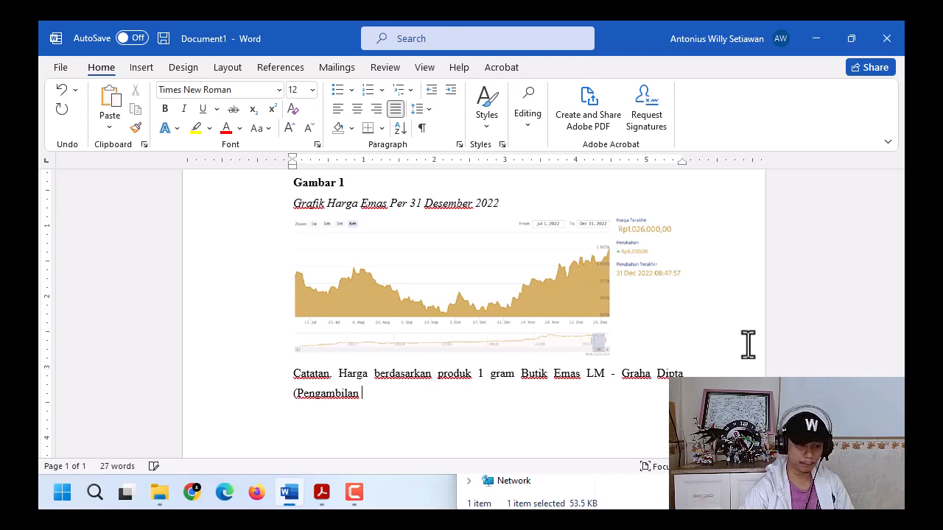
pyautogui.write('di Butik')
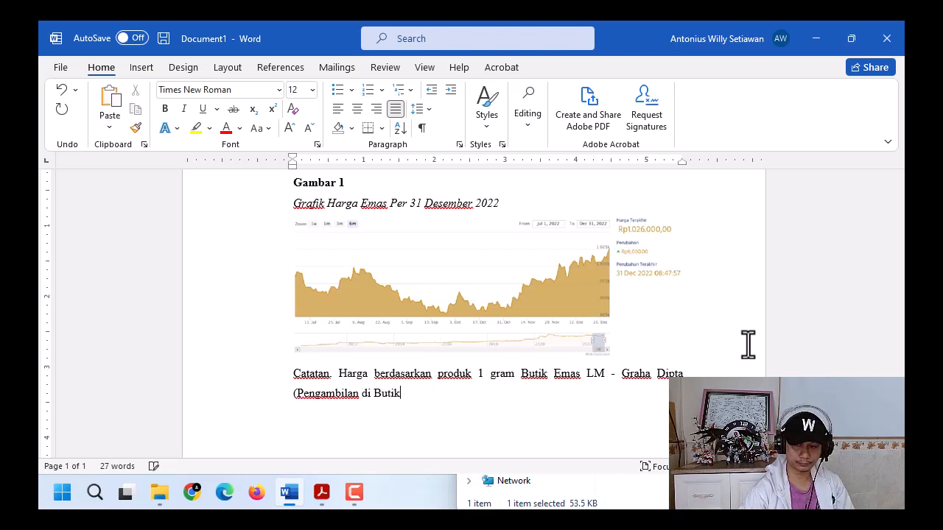
pyautogui.write(') Pulo G')
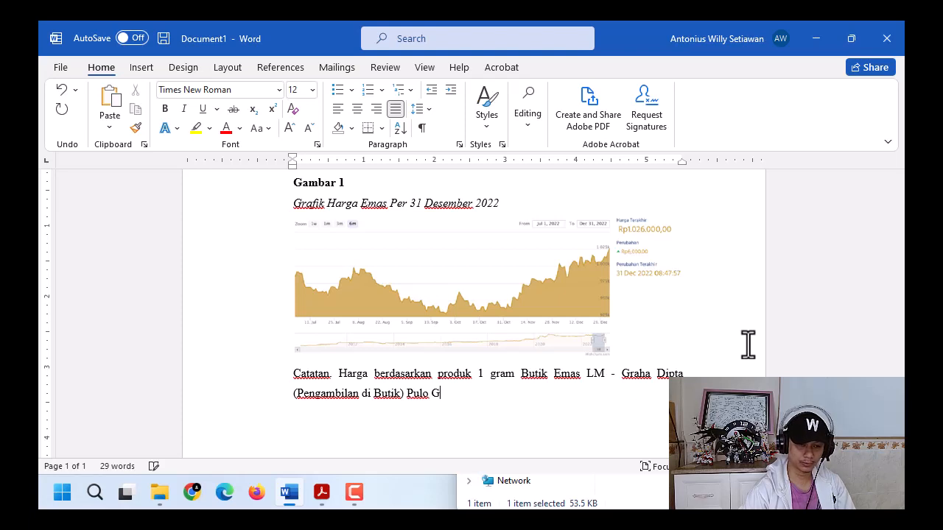
pyautogui.write('adung (')
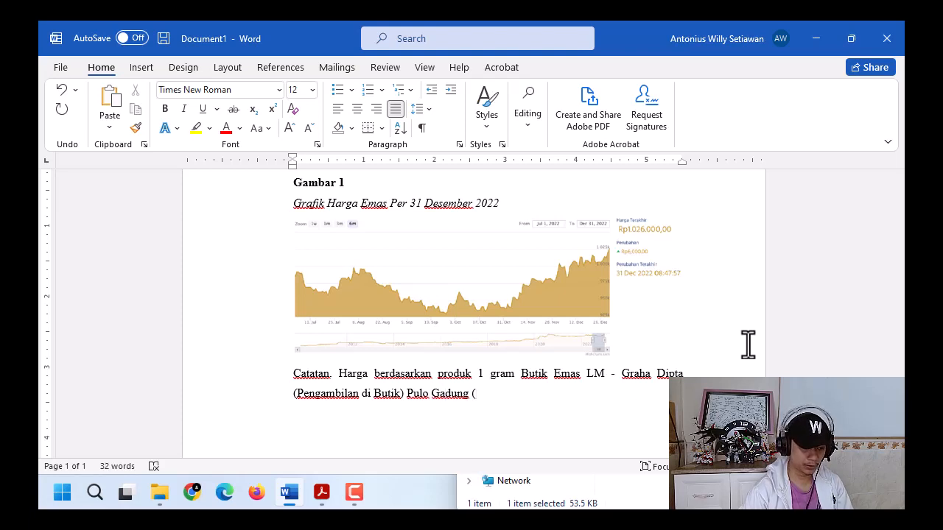
pyautogui.write('https:')
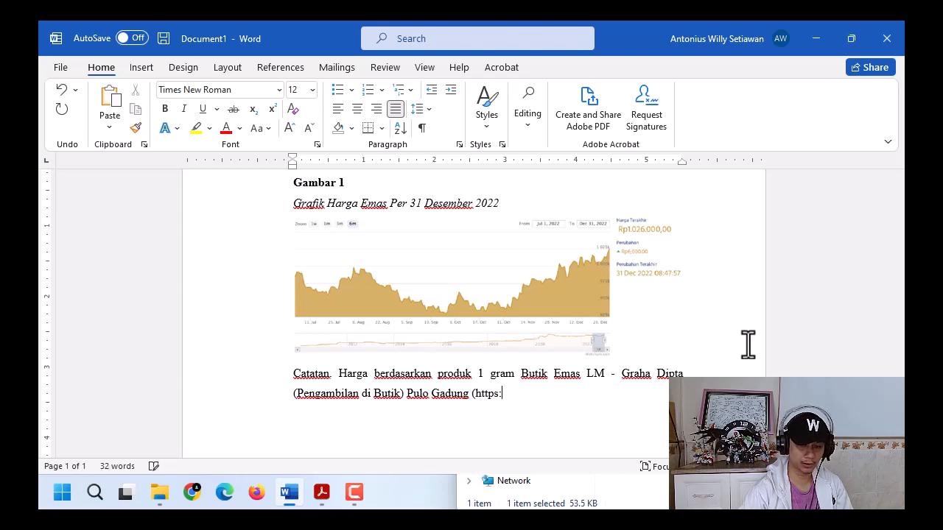
pyautogui.write('//www')
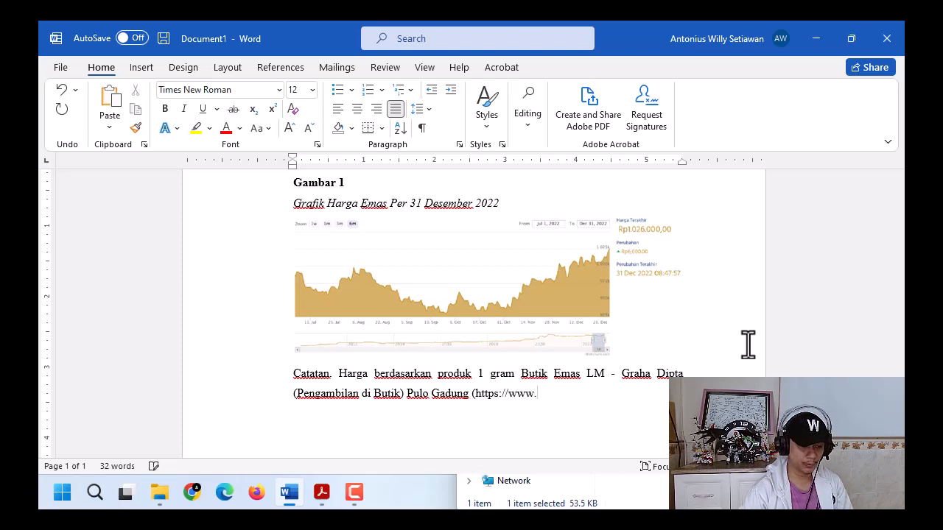
pyautogui.write('.logam')
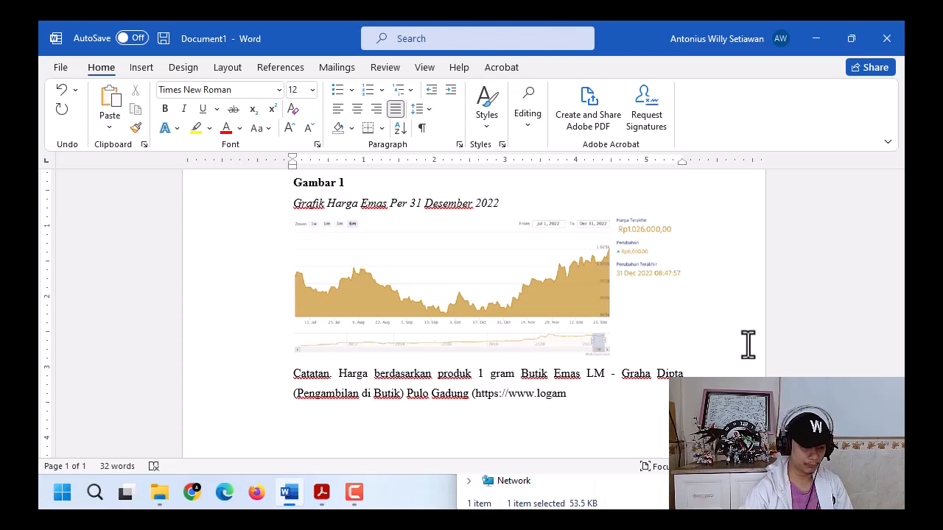
pyautogui.write('mulia.com/id/har')
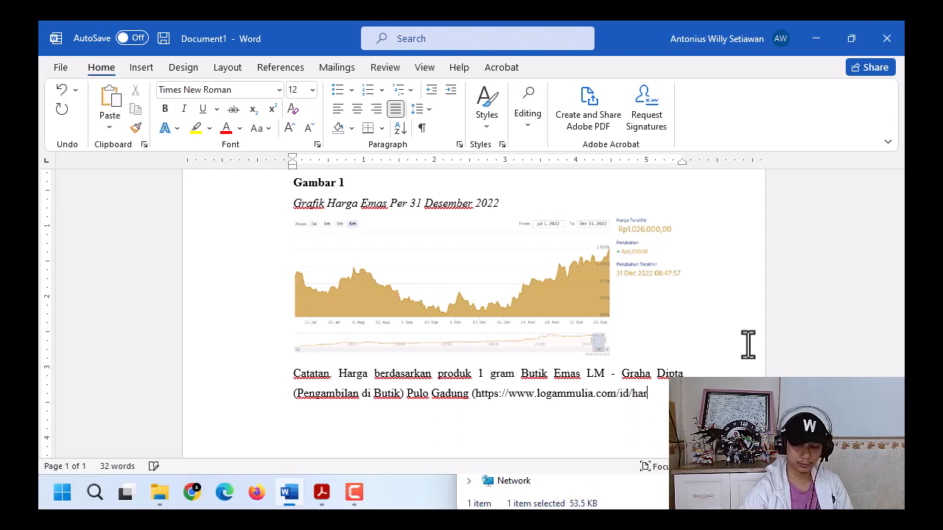
pyautogui.write('ga-emas-ha')
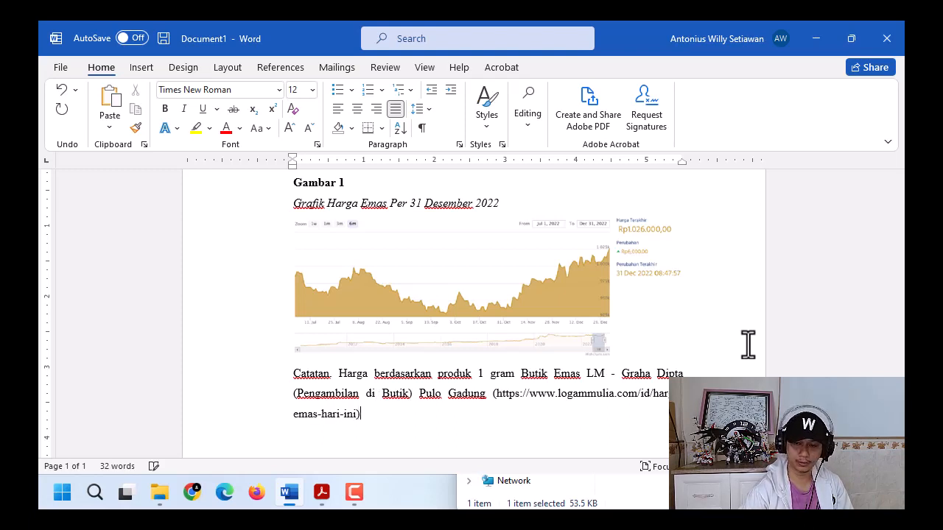
pyautogui.write('ri-ini).')
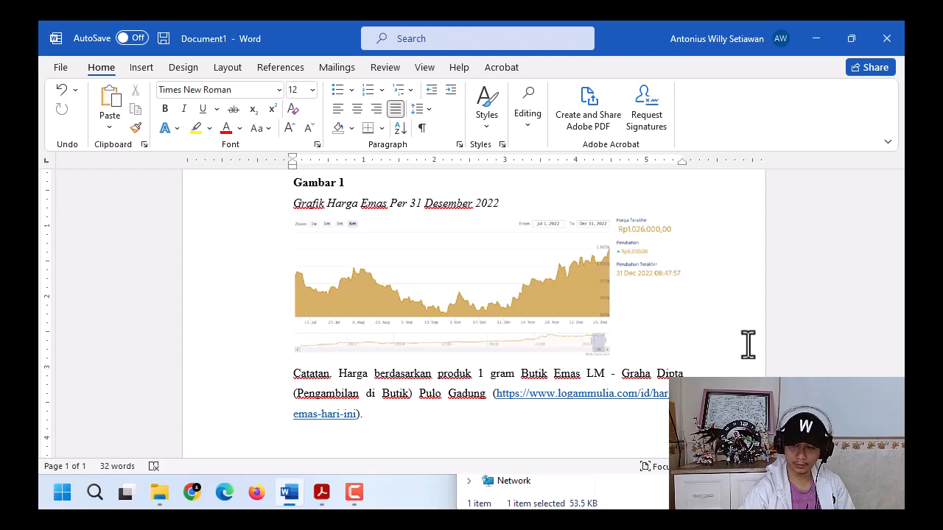
# Remove the automatic hyperlink from the source address and end the note with "Hak cipta tahun 2022 oleh Logam Mulia.".
pyautogui.click(748, 344)
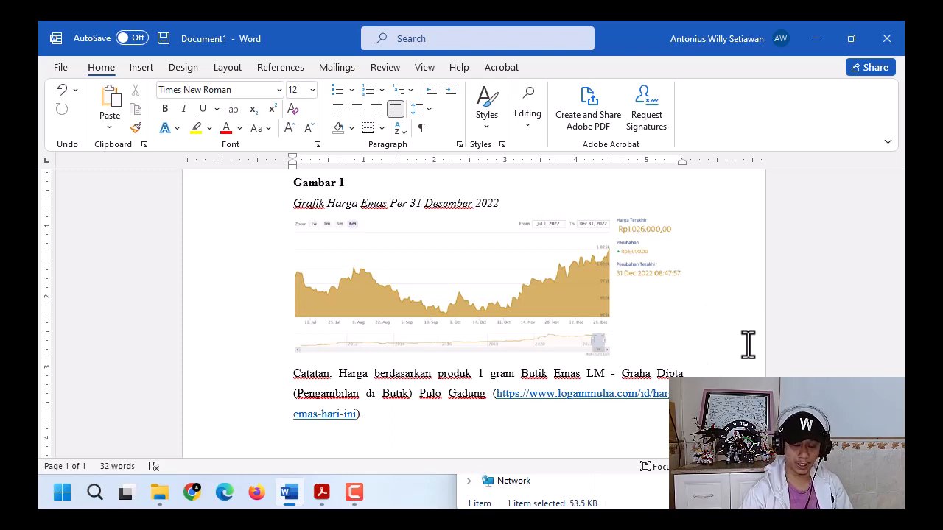
pyautogui.hotkey('ctrl', 'z')
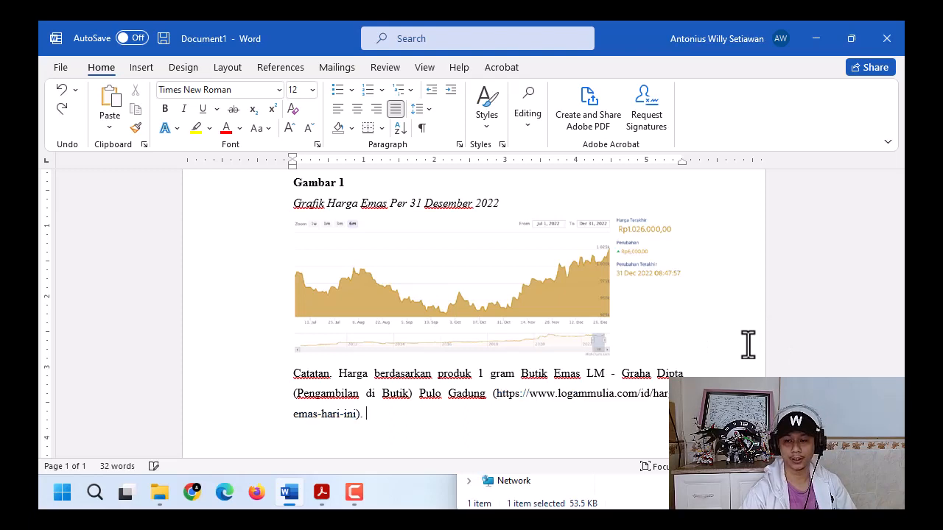
pyautogui.write('H')
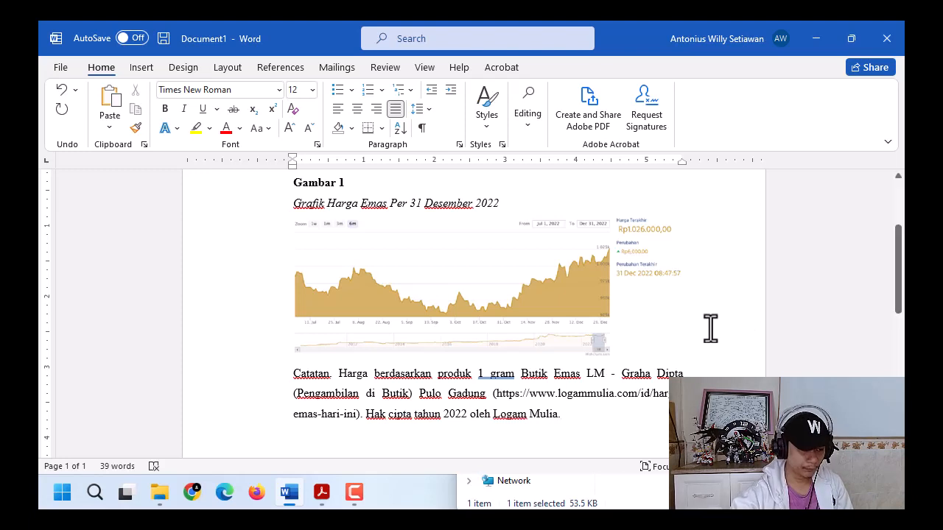
# Italicize the word "Catatan" at the start of the note below the chart.
pyautogui.click(488, 373)
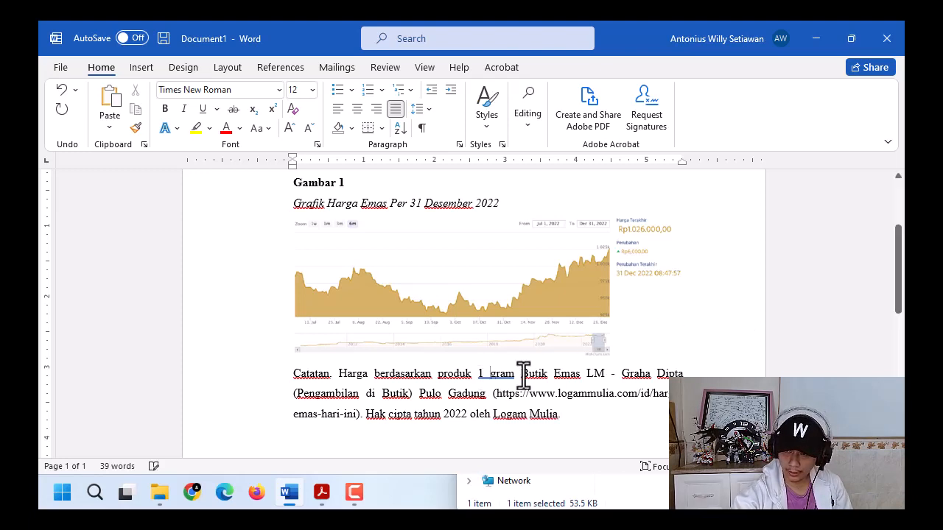
pyautogui.doubleClick(307, 374)
pyautogui.click(332, 346)
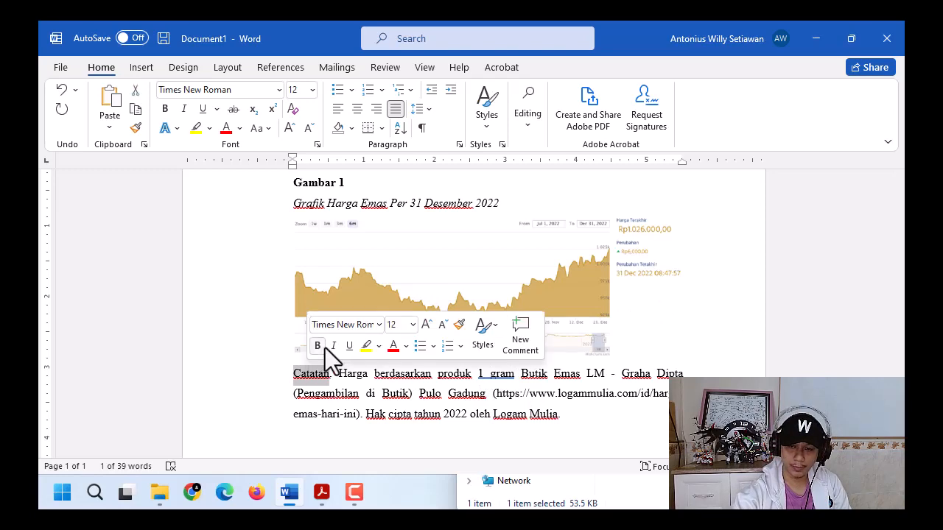
pyautogui.click(595, 420)
pyautogui.scroll(2, 601, 427)
pyautogui.scroll(-3, 599, 425)
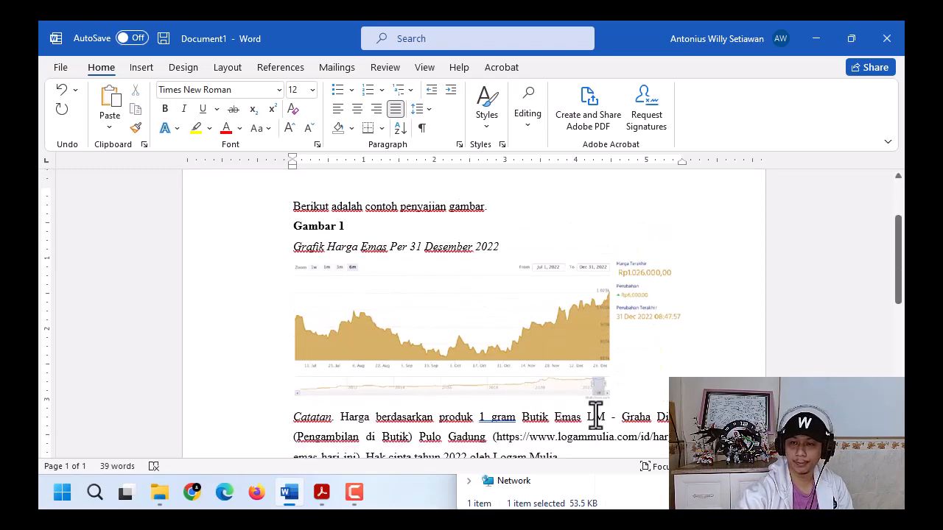
pyautogui.scroll(1, 571, 401)
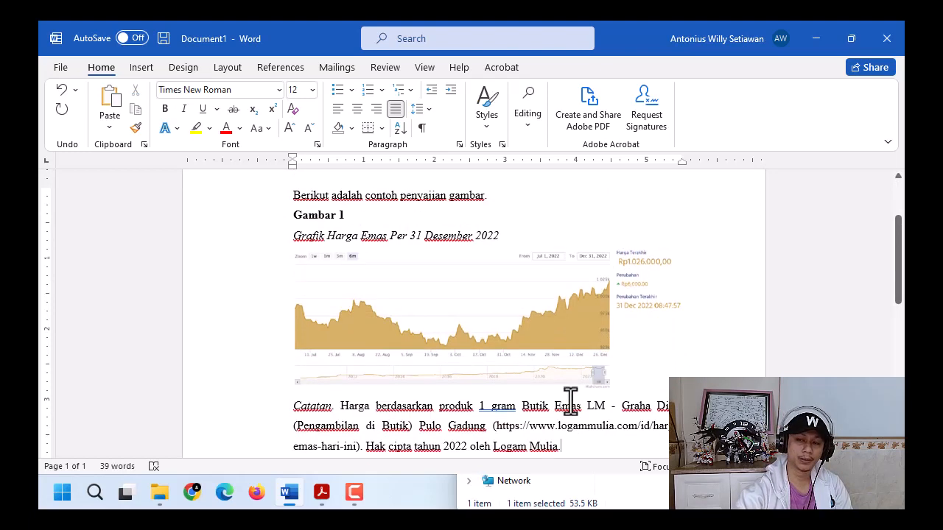
# Select the chart, examine the available picture sources and the Screenshots folder containing grafik harga emas.png, and return to the document.
pyautogui.click(575, 372)
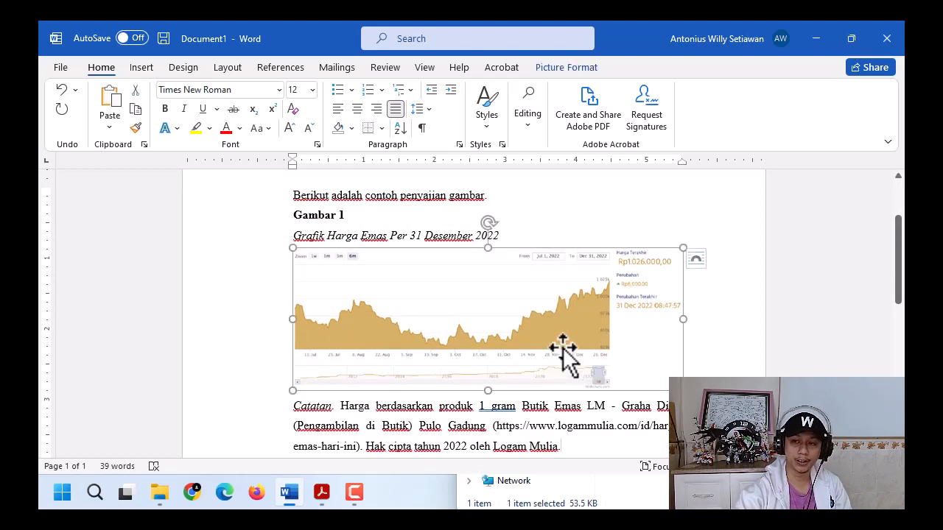
pyautogui.click(144, 67)
pyautogui.click(157, 114)
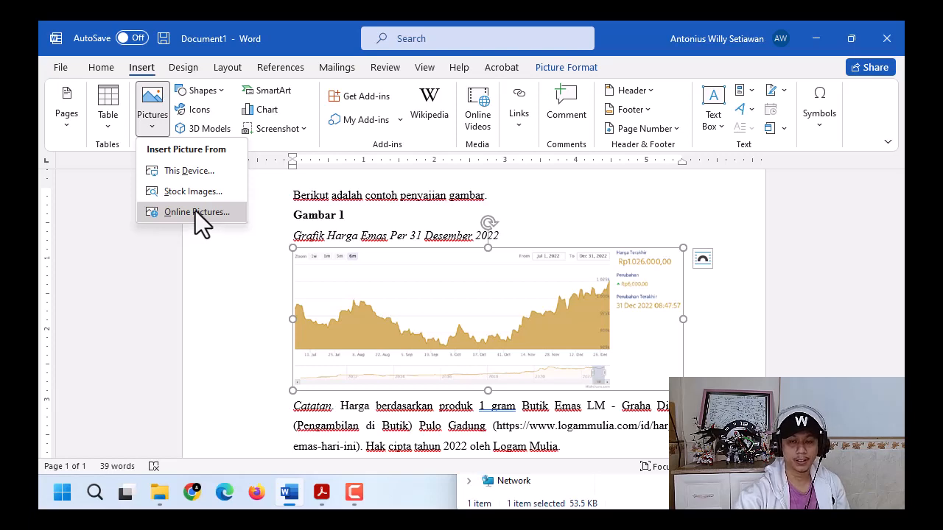
pyautogui.click(399, 207)
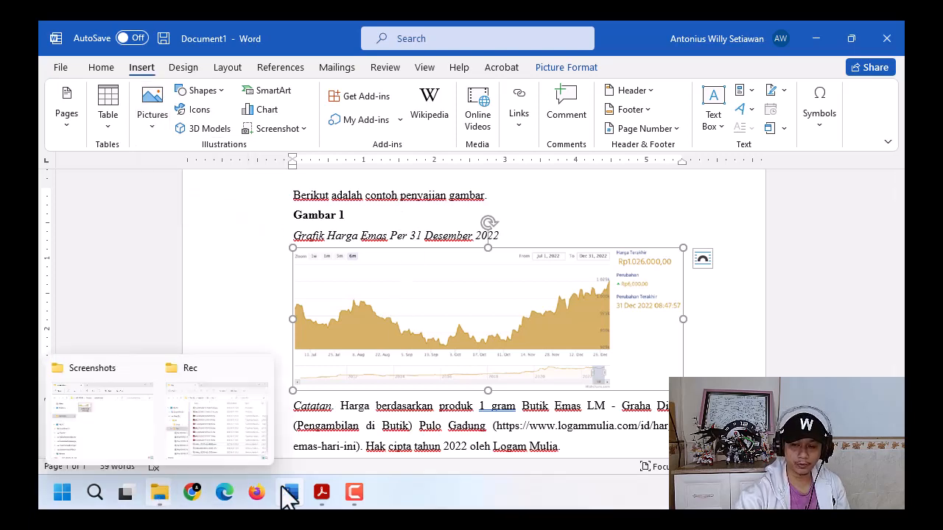
pyautogui.moveTo(152, 496)
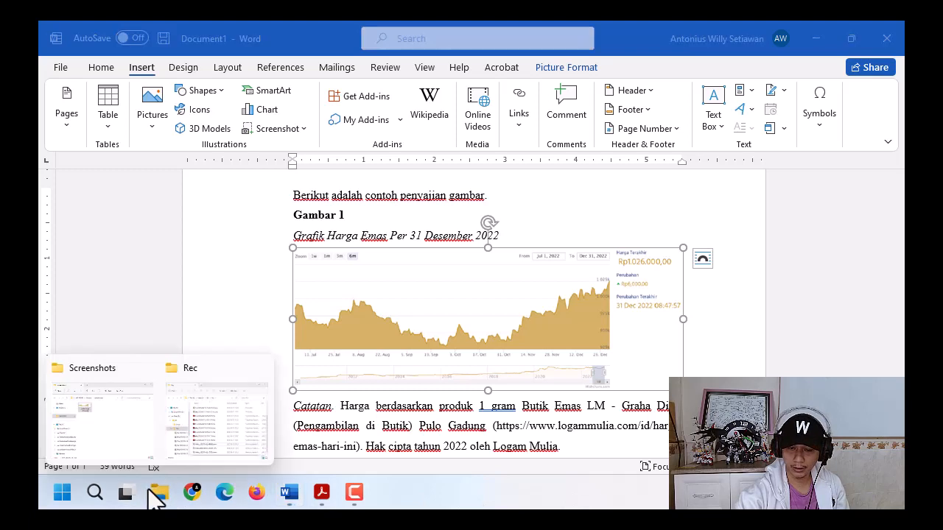
pyautogui.click(129, 460)
pyautogui.moveTo(684, 94); pyautogui.dragTo(705, 80)
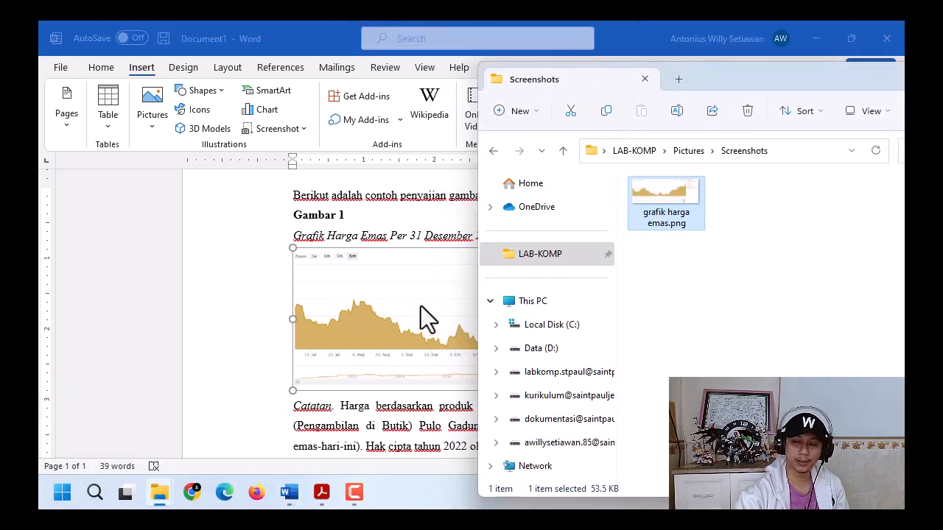
pyautogui.click(520, 22)
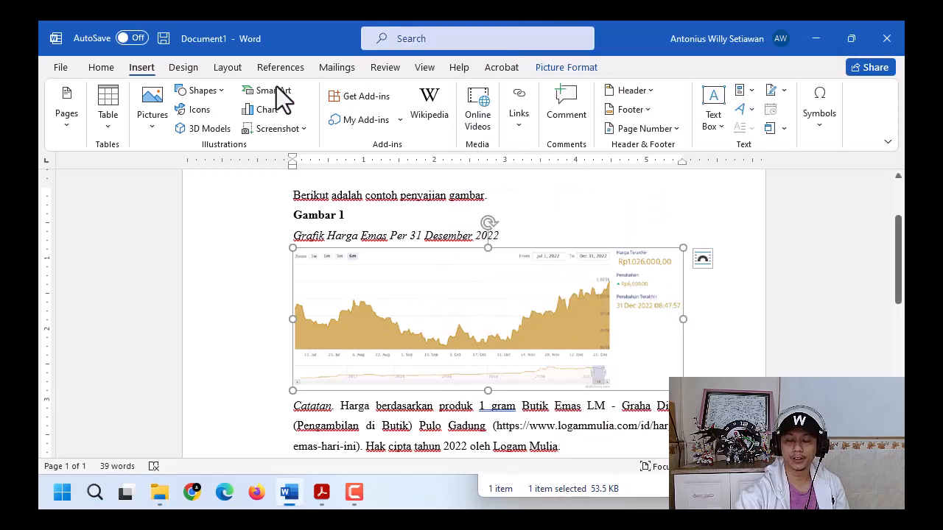
# Examine the correction presets and outline options available for the chart picture.
pyautogui.click(564, 67)
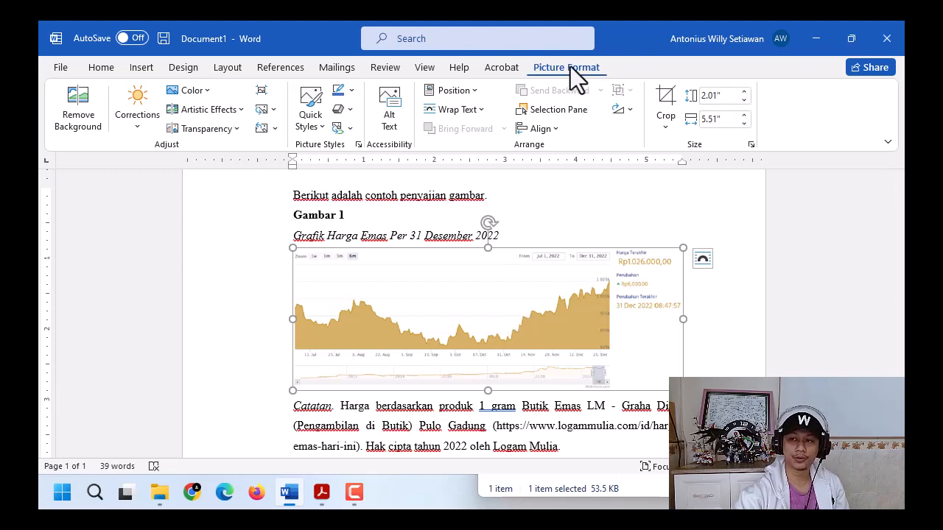
pyautogui.click(139, 136)
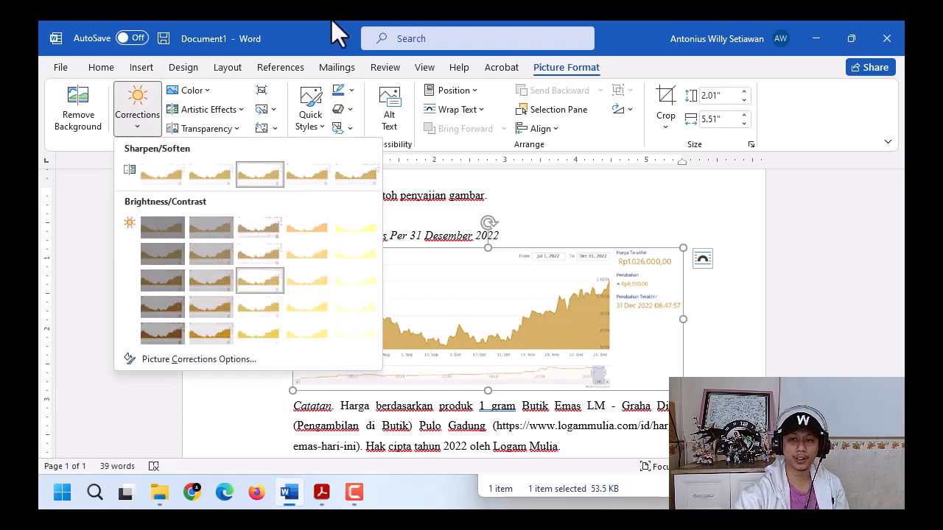
pyautogui.click(417, 22)
pyautogui.click(351, 89)
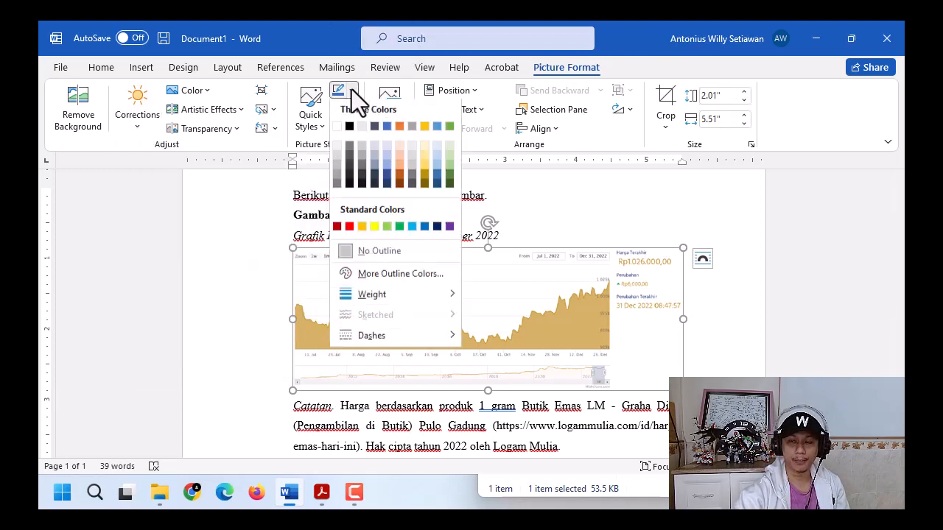
pyautogui.click(564, 280)
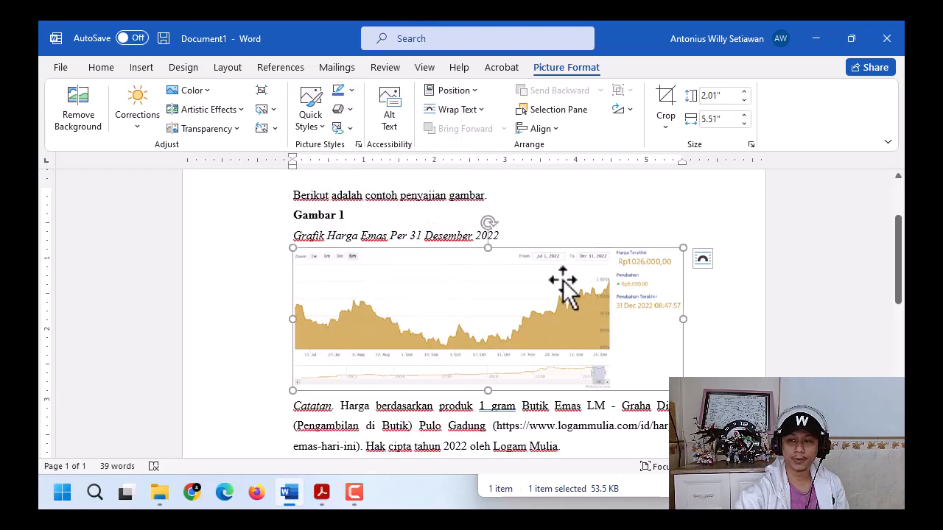
# Examine the position and text wrapping choices for the chart picture, including In Line with Text.
pyautogui.click(461, 93)
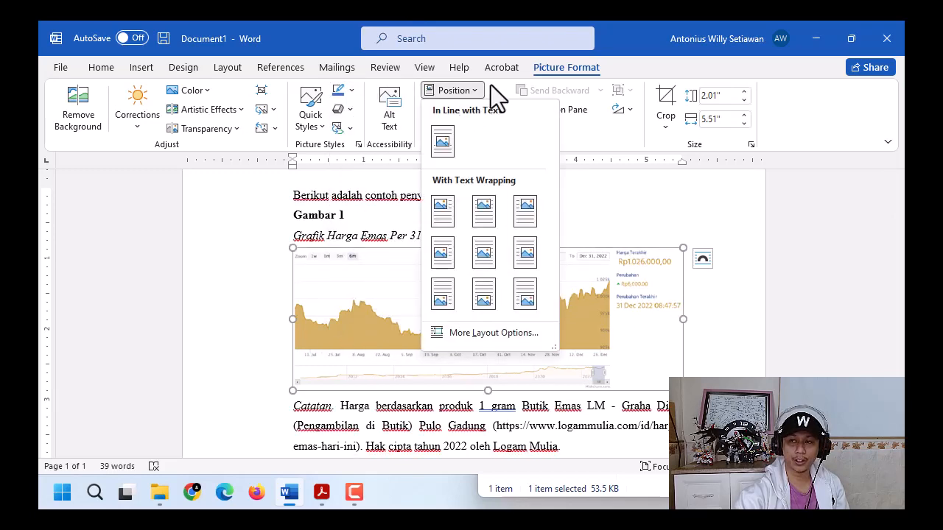
pyautogui.click(491, 84)
pyautogui.click(477, 112)
pyautogui.click(477, 91)
pyautogui.click(477, 90)
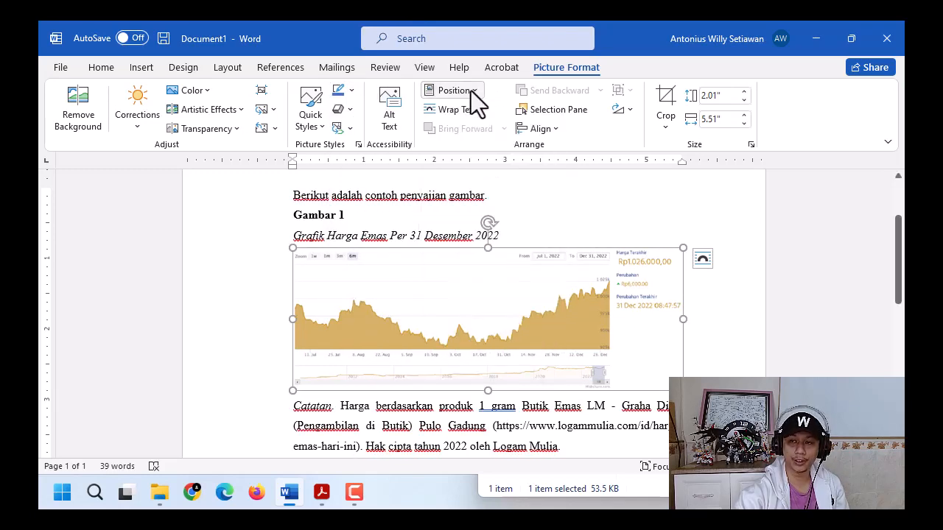
pyautogui.click(471, 90)
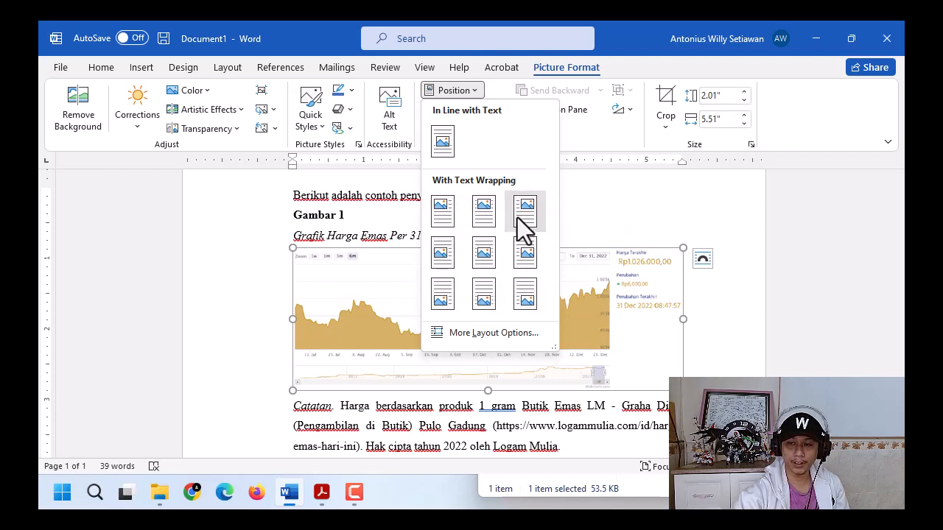
pyautogui.click(478, 22)
pyautogui.click(481, 111)
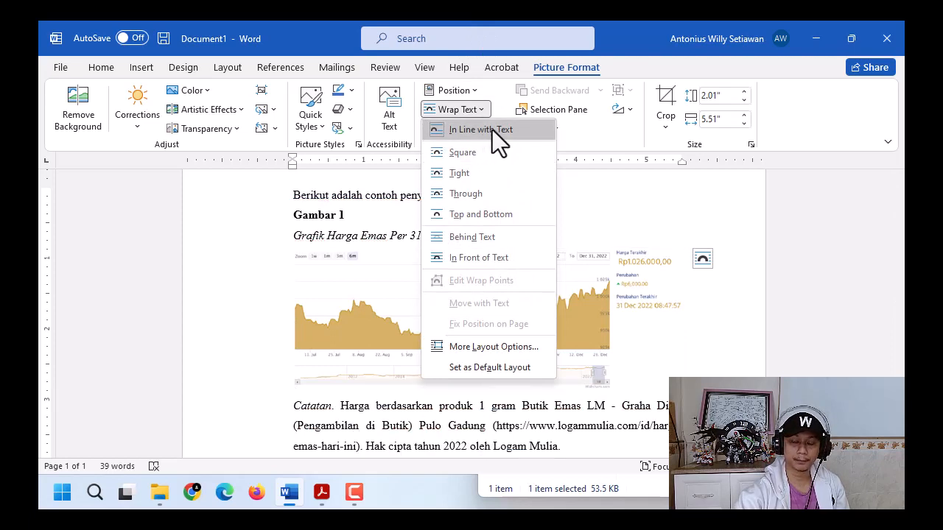
pyautogui.click(469, 91)
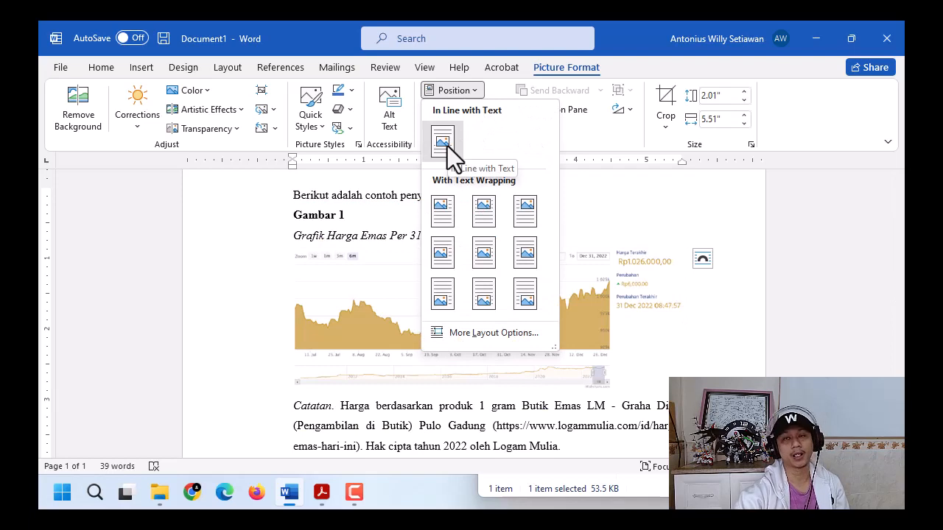
pyautogui.click(606, 226)
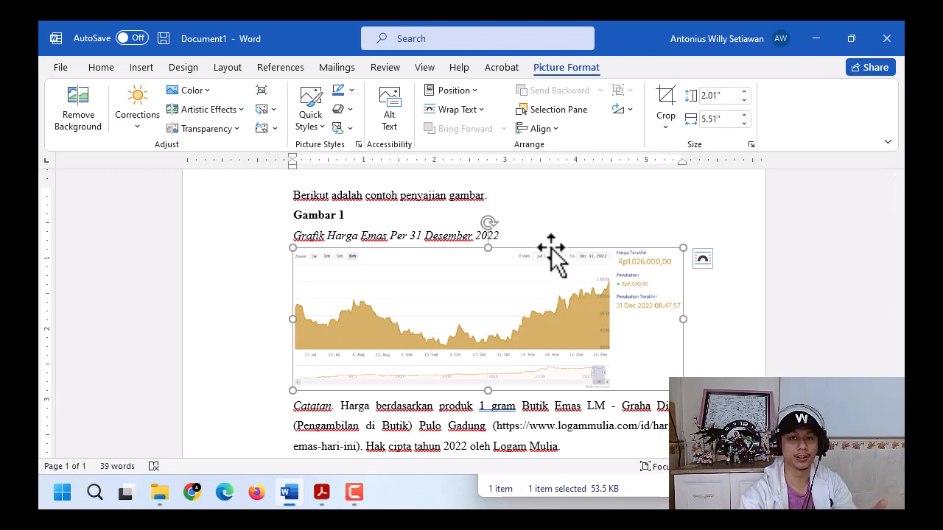
# Insert a page break after the end of the chart's note to start a new blank page.
pyautogui.scroll(-5, 553, 285)
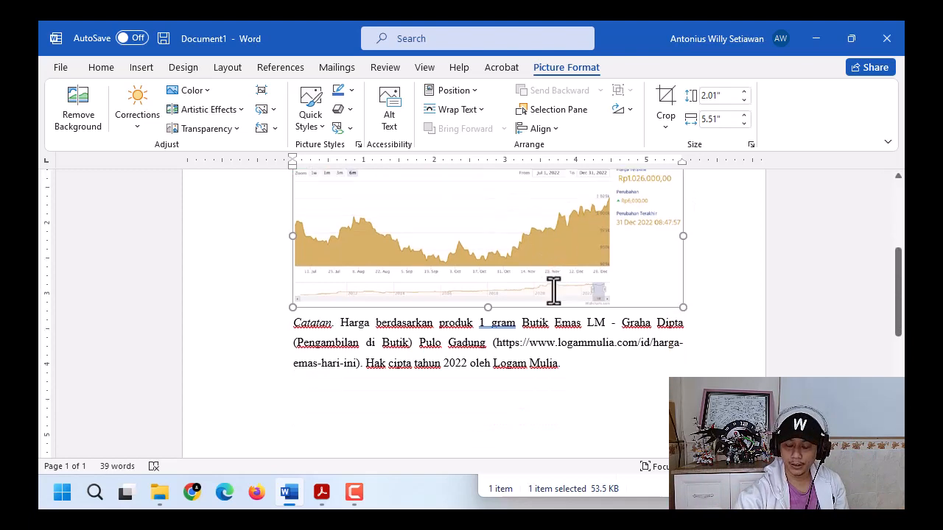
pyautogui.click(534, 329)
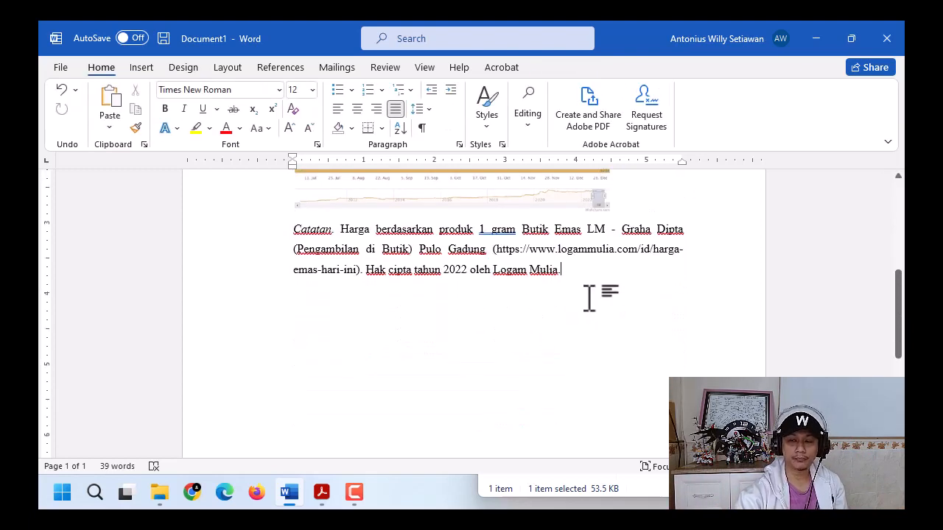
pyautogui.scroll(4, 589, 298)
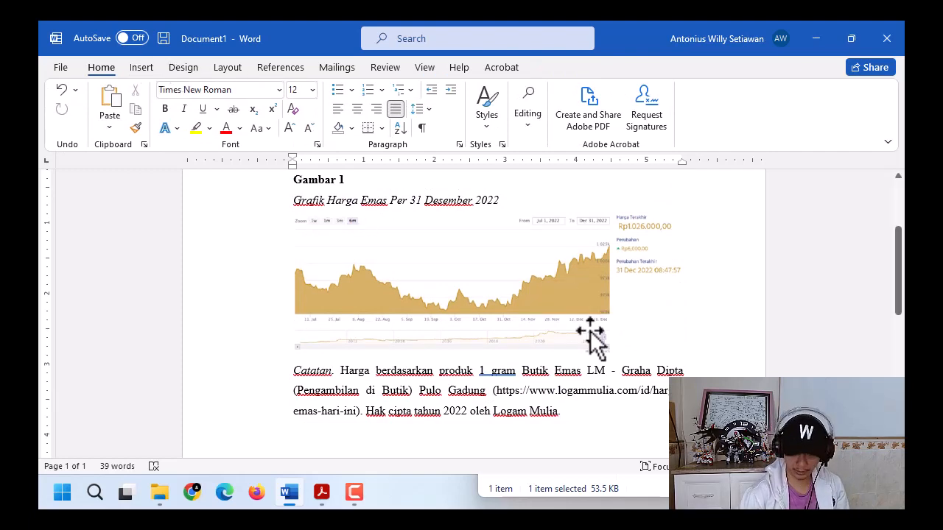
pyautogui.hotkey('ctrl', 'z')
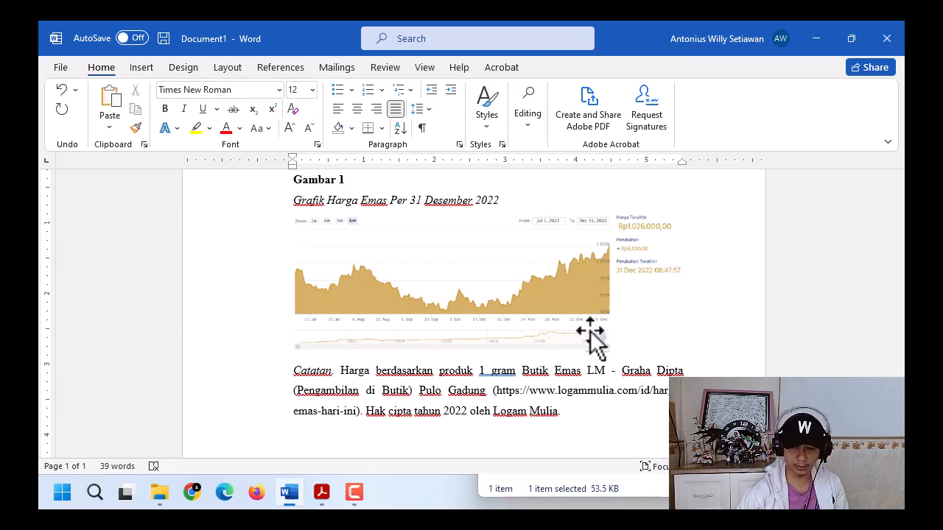
pyautogui.hotkey('ctrl', 'Return')
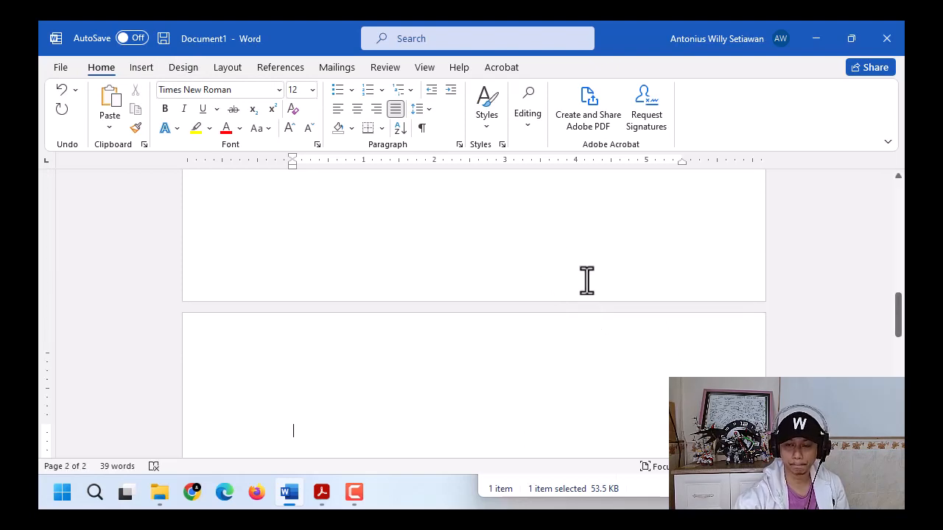
pyautogui.scroll(-2, 560, 258)
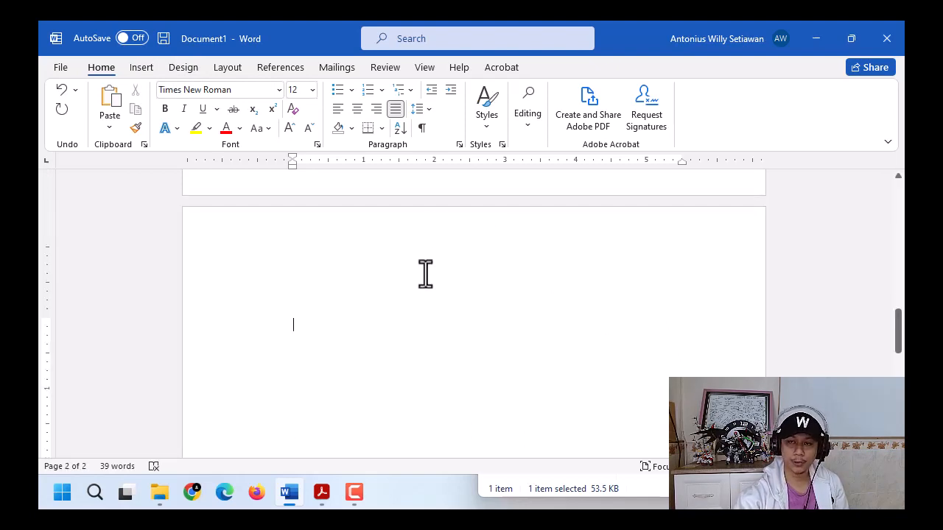
# Draw a rectangle about 1 inch wide and 0.5 inch tall near the top of the blank second page.
pyautogui.click(142, 68)
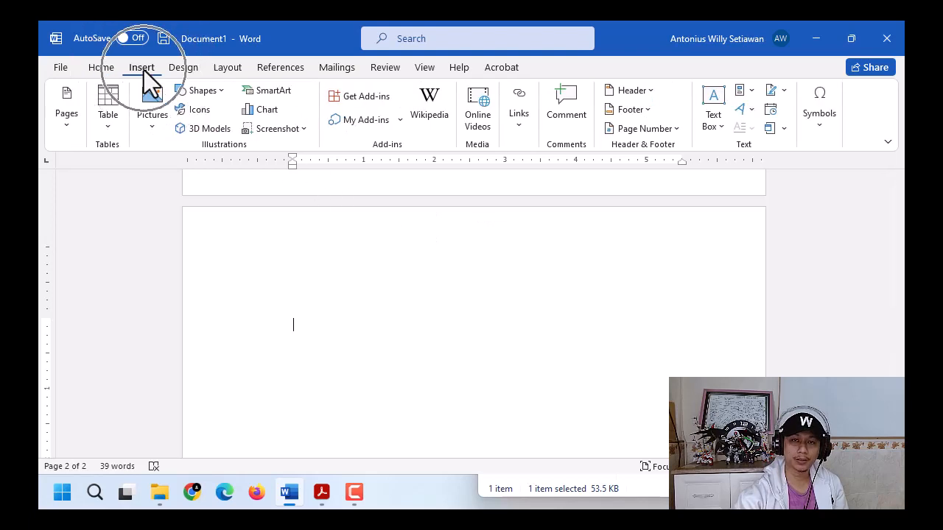
pyautogui.click(204, 91)
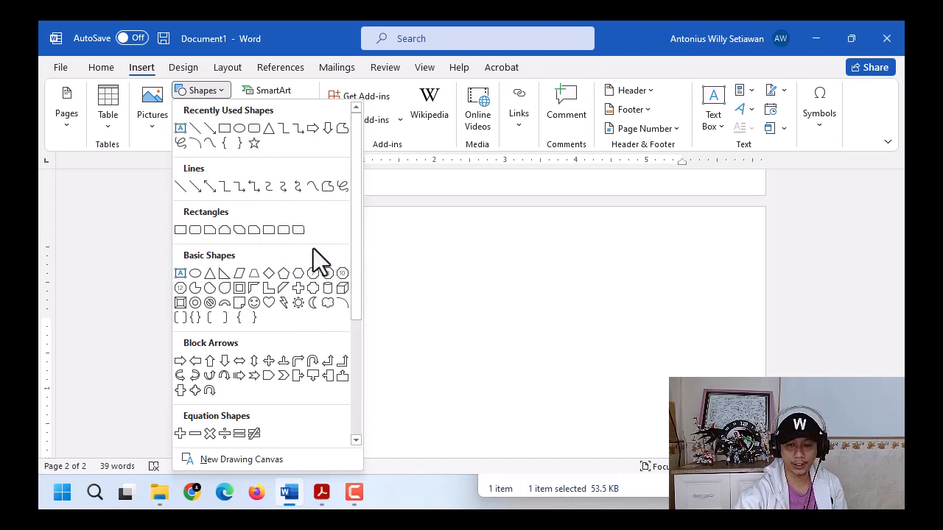
pyautogui.scroll(-3, 268, 391)
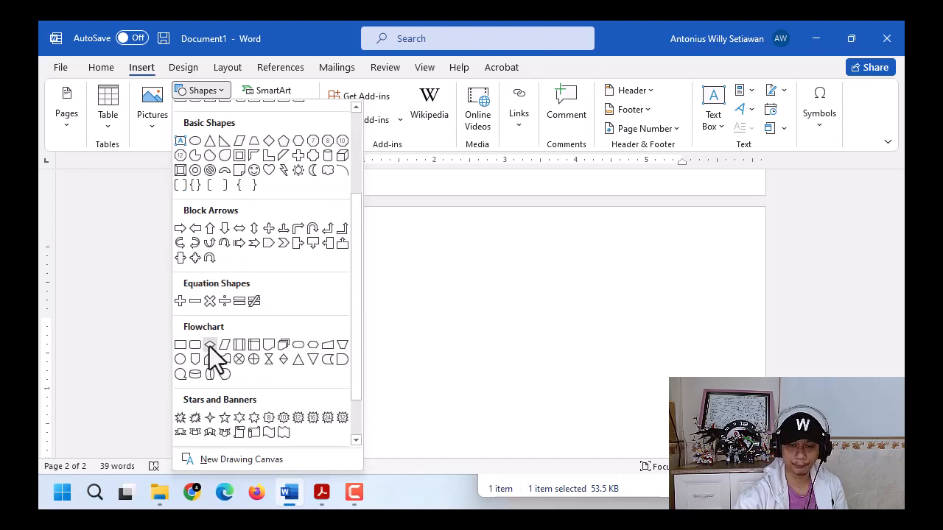
pyautogui.scroll(3, 276, 340)
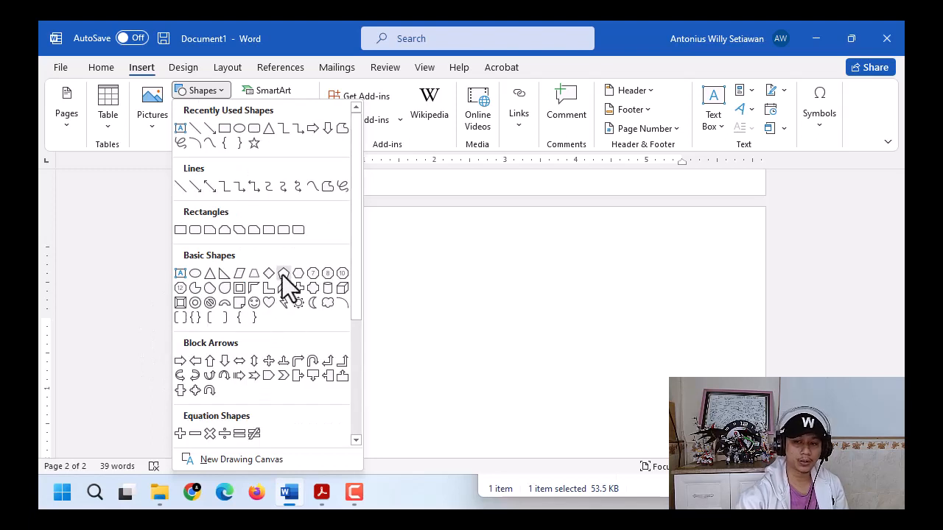
pyautogui.click(226, 130)
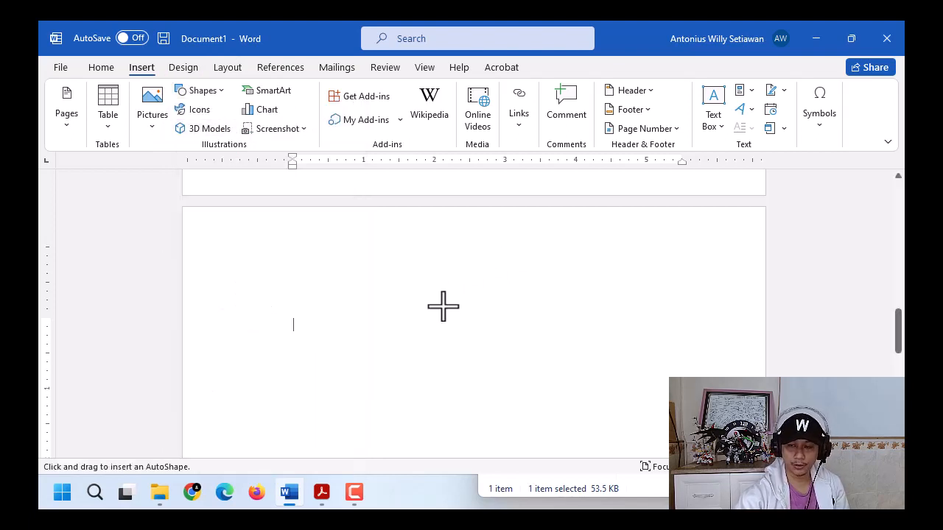
pyautogui.scroll(-1, 413, 328)
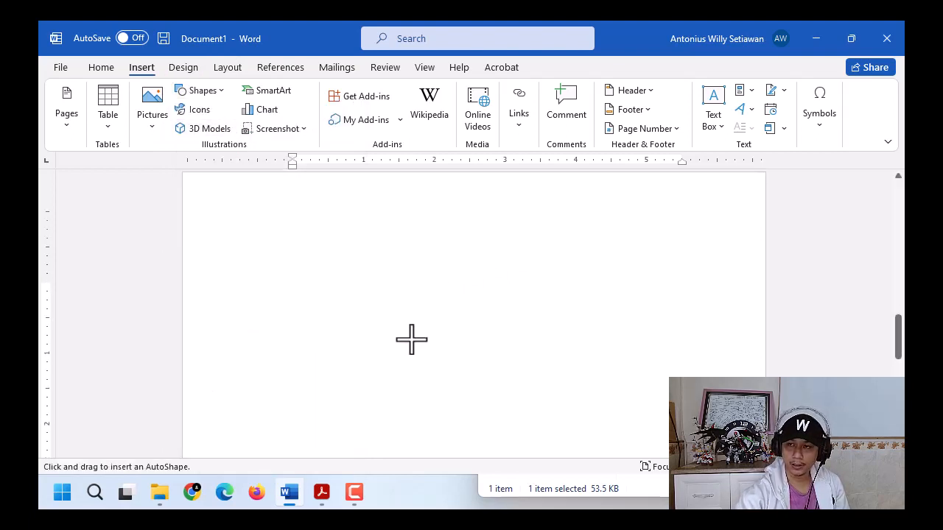
pyautogui.click(212, 89)
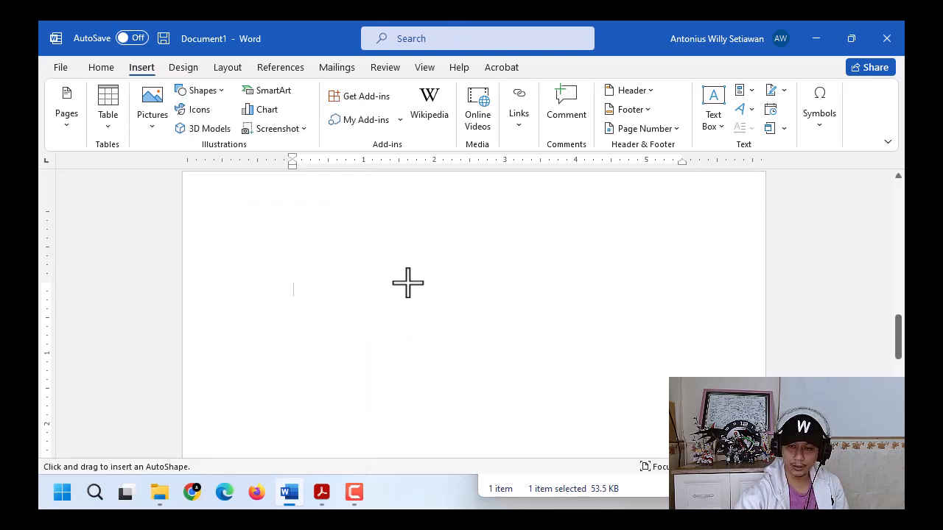
pyautogui.moveTo(406, 282); pyautogui.dragTo(476, 317)
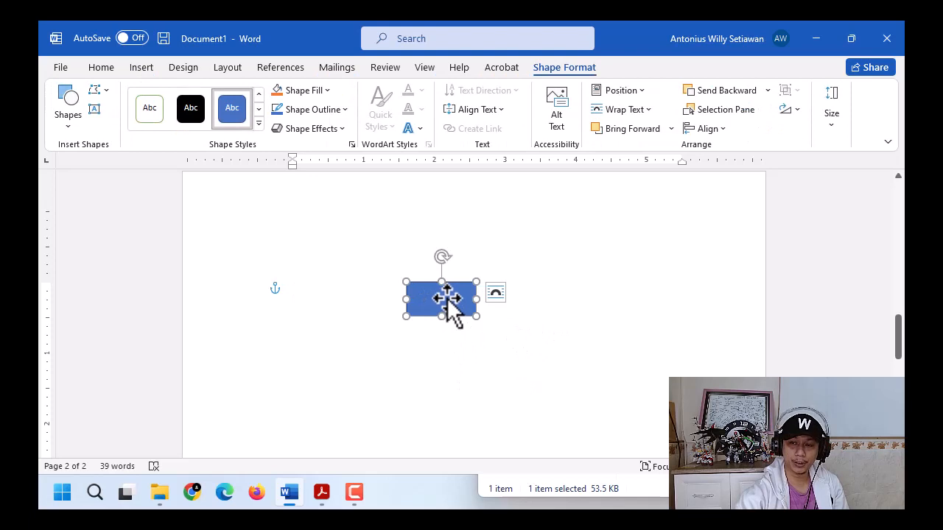
# Give the rectangle a black outline and a white fill.
pyautogui.press('ctrl')
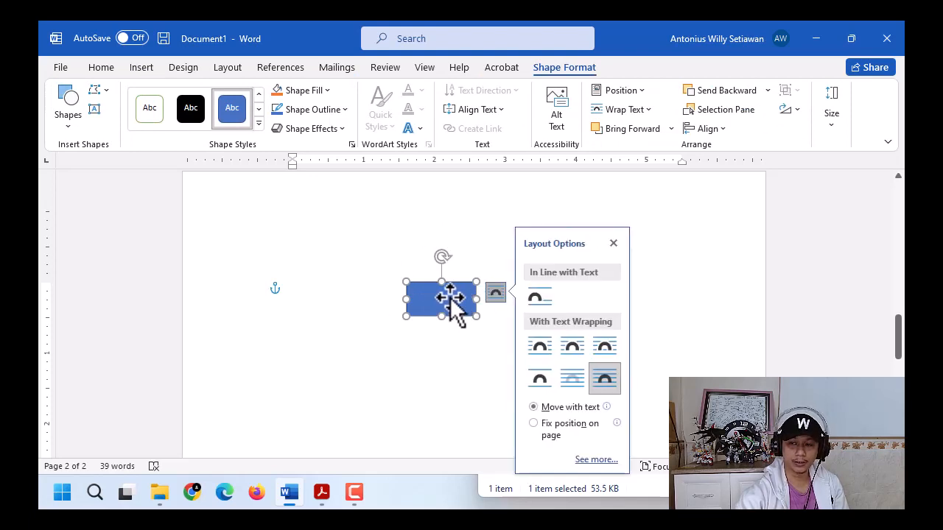
pyautogui.doubleClick(445, 294)
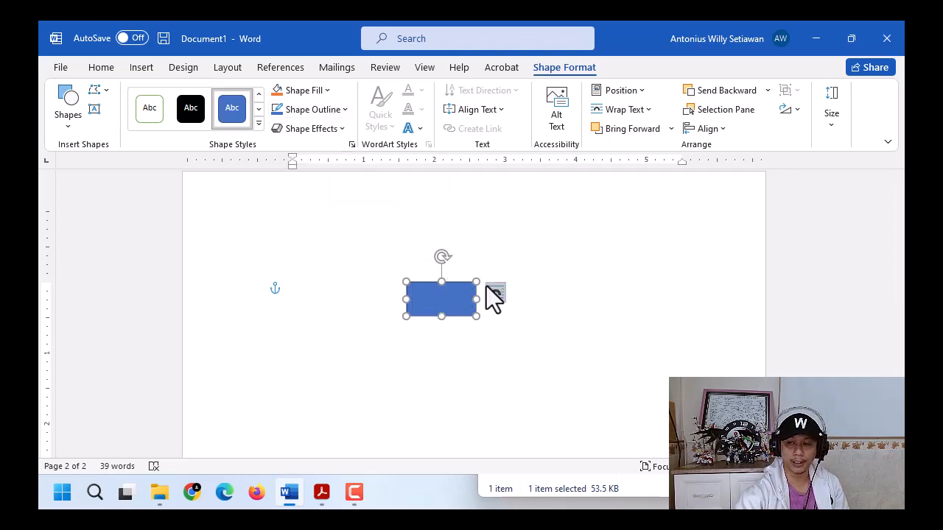
pyautogui.click(345, 111)
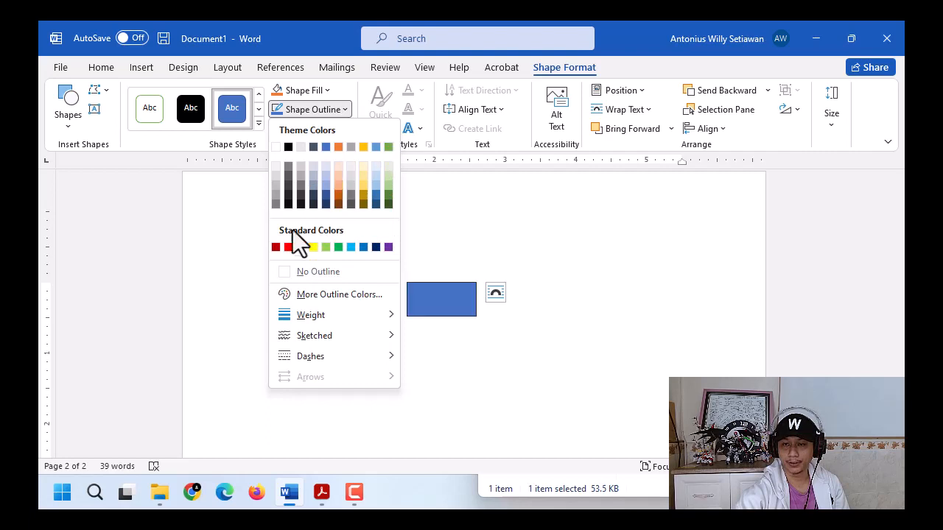
pyautogui.click(326, 92)
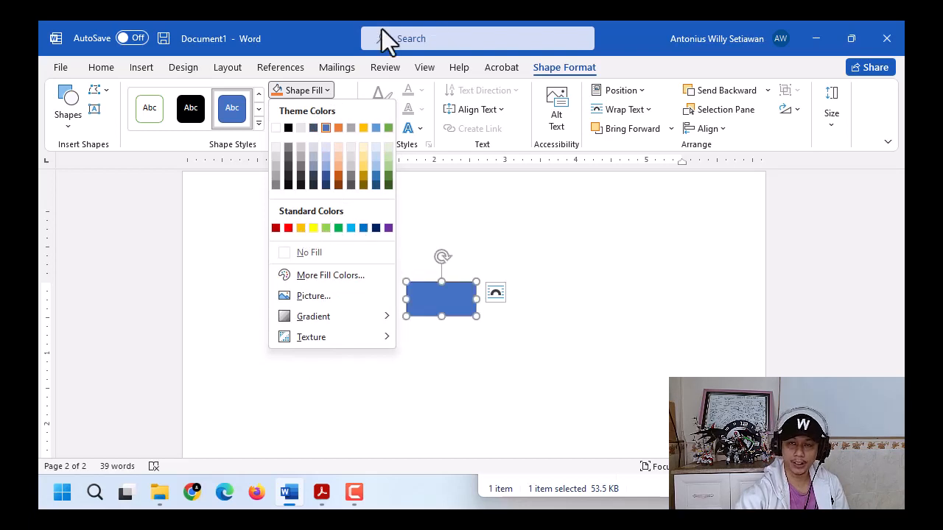
pyautogui.click(352, 22)
pyautogui.click(340, 111)
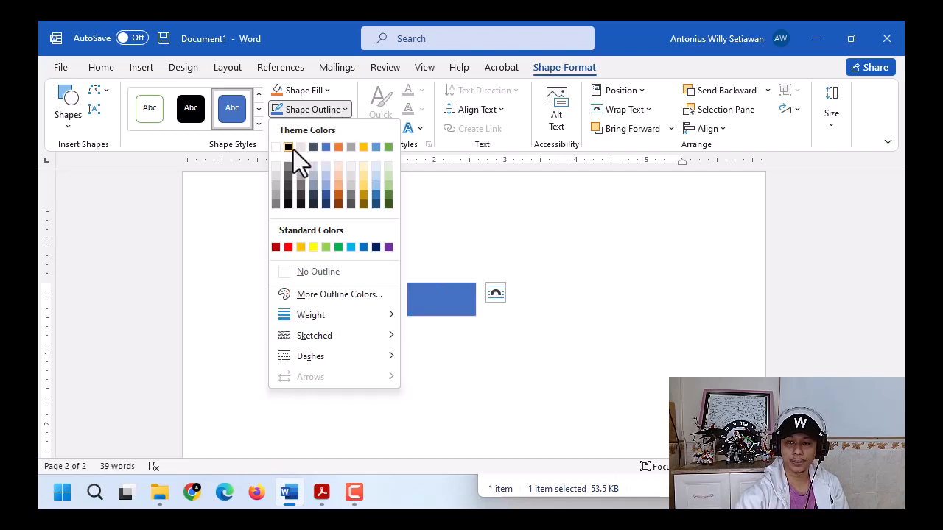
pyautogui.click(290, 149)
pyautogui.click(322, 90)
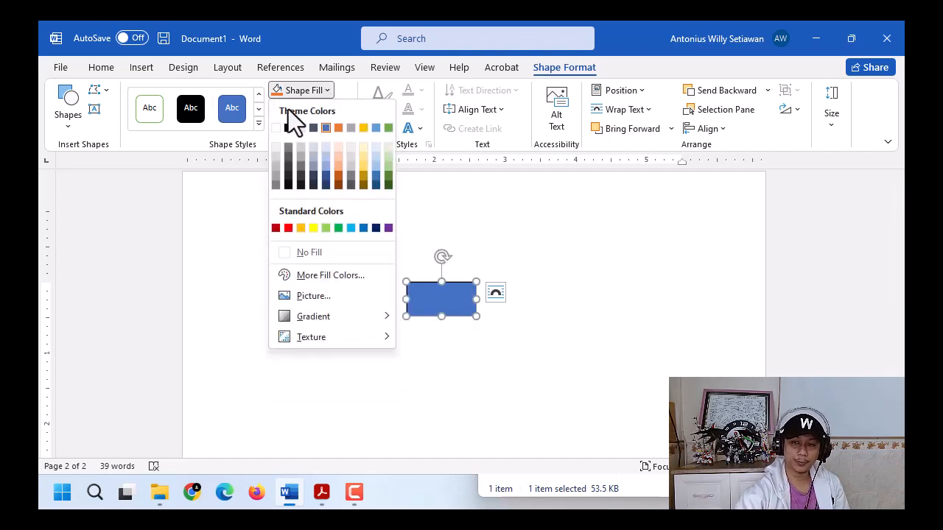
pyautogui.click(278, 129)
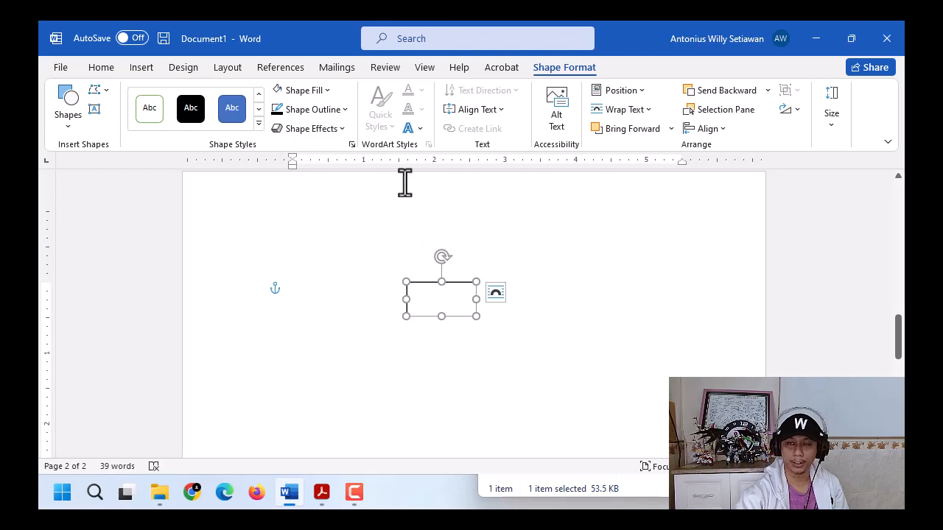
# Examine the rectangle's No Fill, No Outline and line weight options, and open its detailed line settings.
pyautogui.click(322, 90)
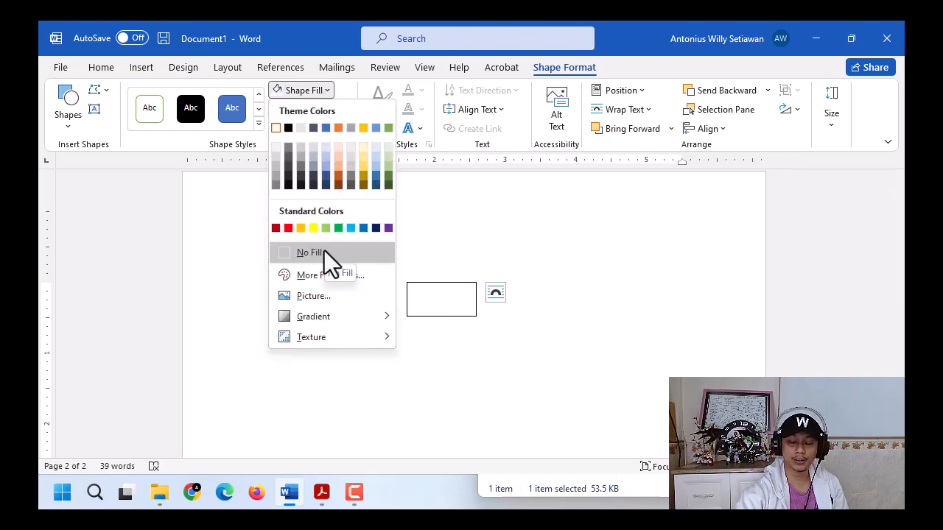
pyautogui.click(324, 254)
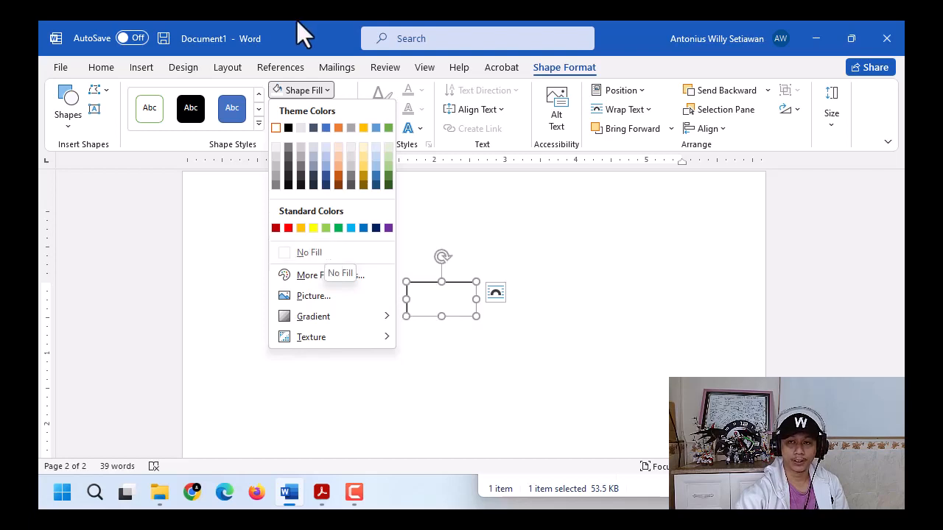
pyautogui.click(343, 109)
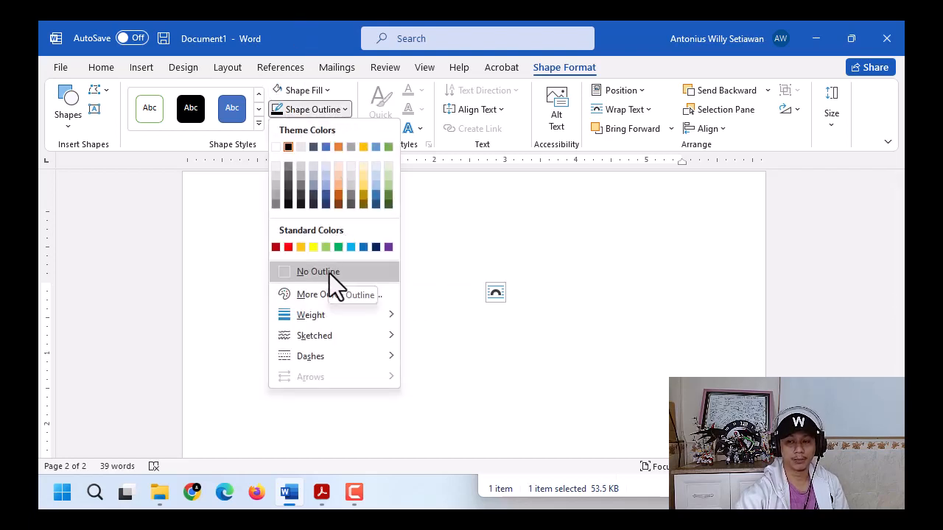
pyautogui.moveTo(395, 328)
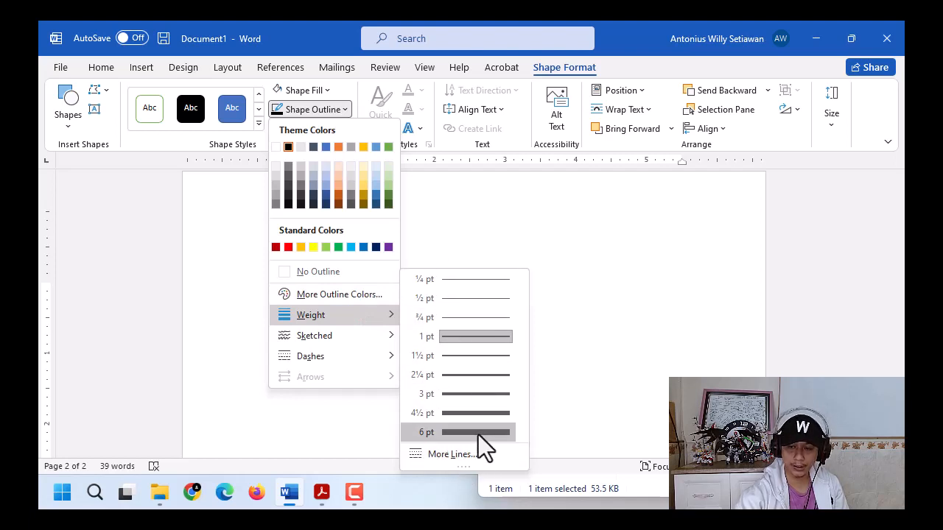
pyautogui.click(467, 457)
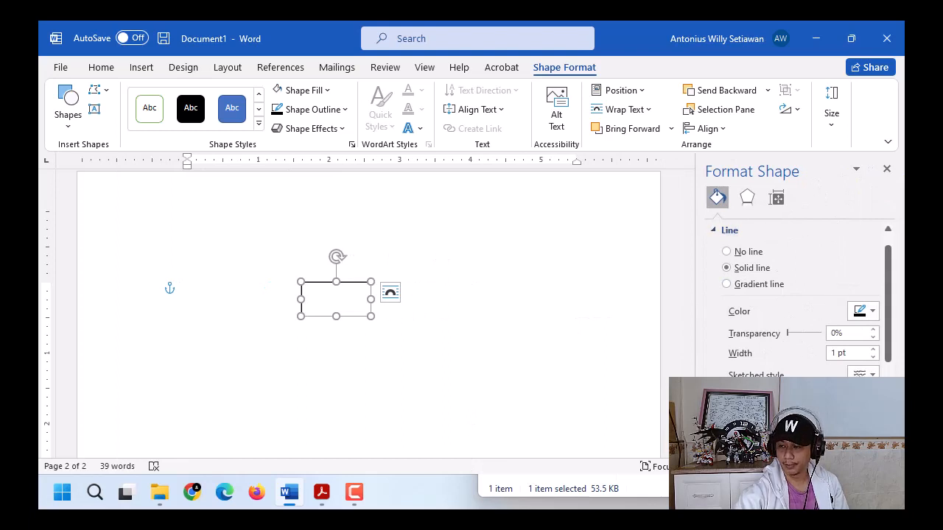
# Reselect the rectangle and examine its detailed line settings, including color, transparency, width, compound type and dash type.
pyautogui.click(872, 396)
pyautogui.click(872, 396)
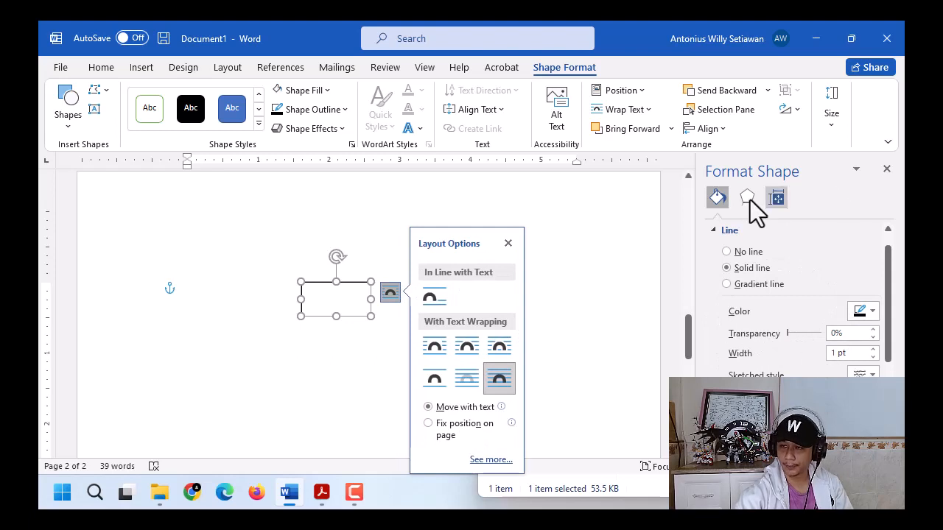
pyautogui.click(614, 278)
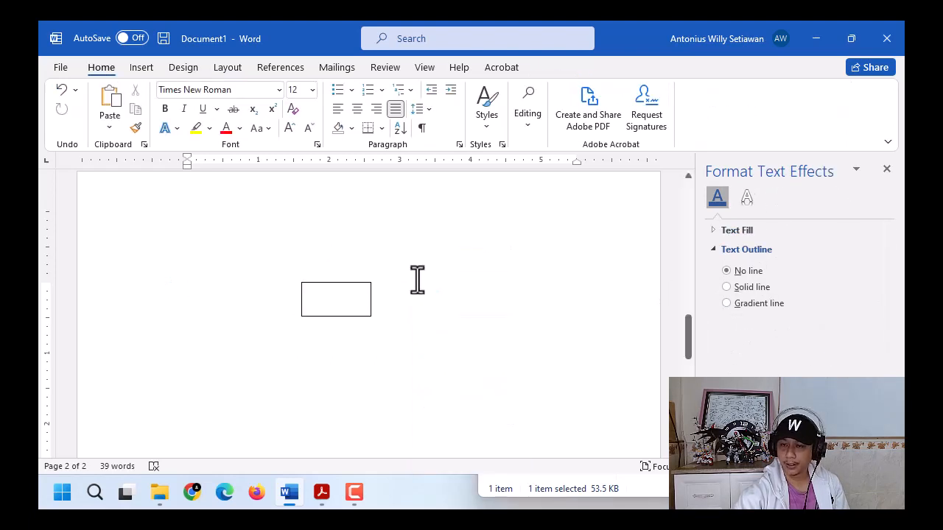
pyautogui.click(327, 300)
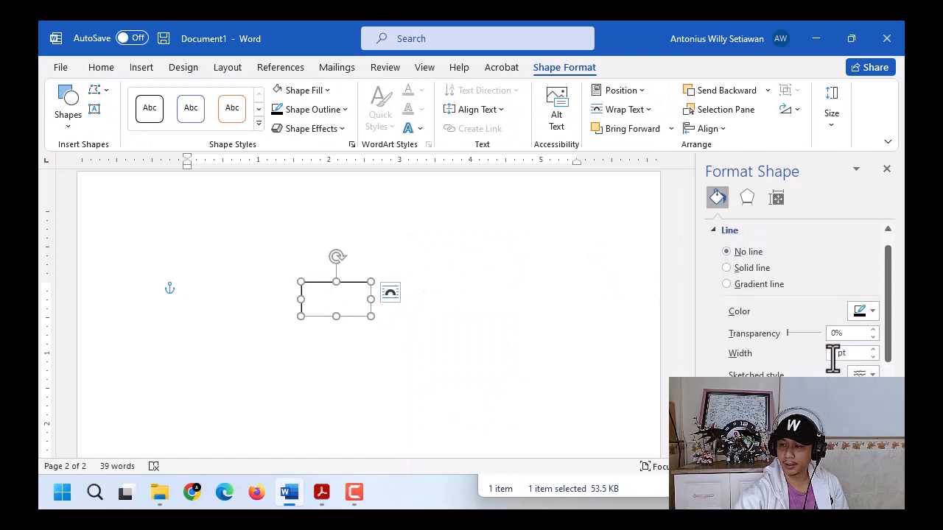
pyautogui.scroll(-2, 811, 373)
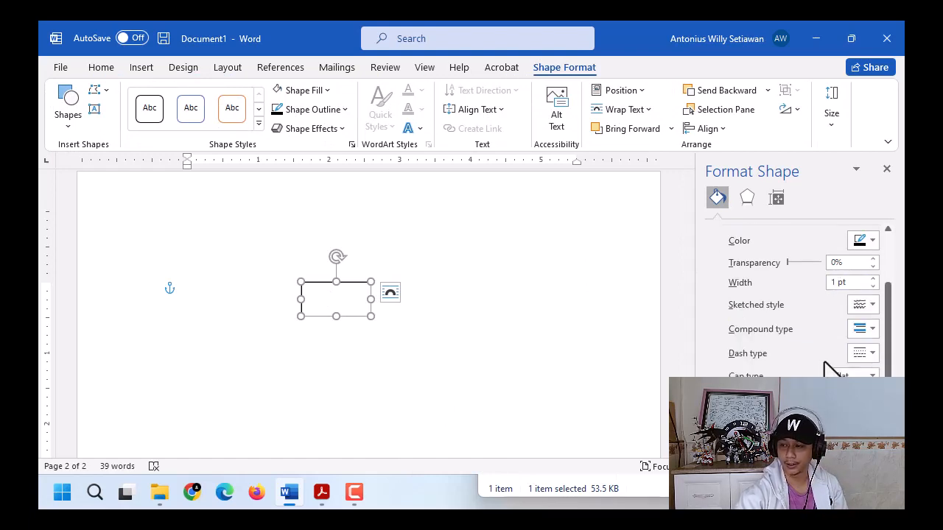
pyautogui.scroll(2, 823, 376)
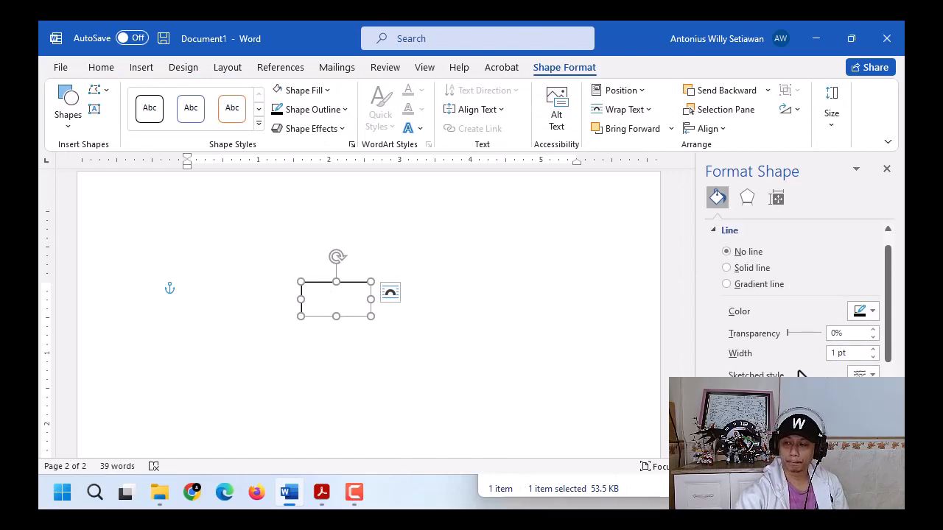
pyautogui.scroll(-3, 801, 376)
pyautogui.scroll(3, 792, 374)
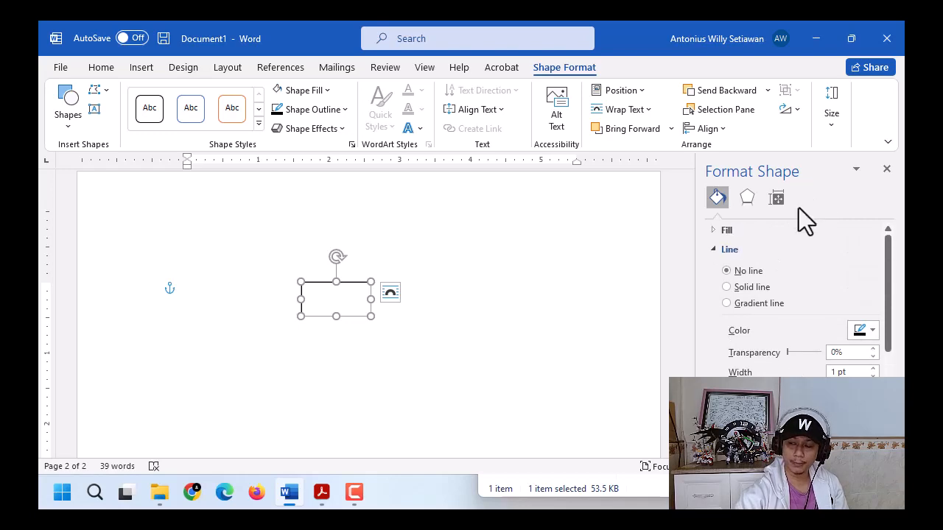
# Select the gold price chart on the first page and examine its picture transparency presets.
pyautogui.scroll(5, 432, 358)
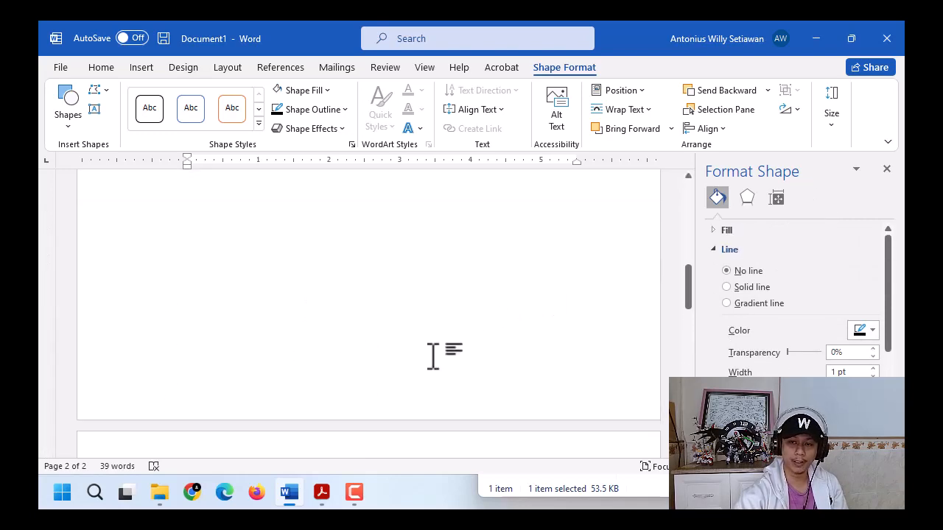
pyautogui.scroll(-5, 430, 356)
pyautogui.click(387, 312)
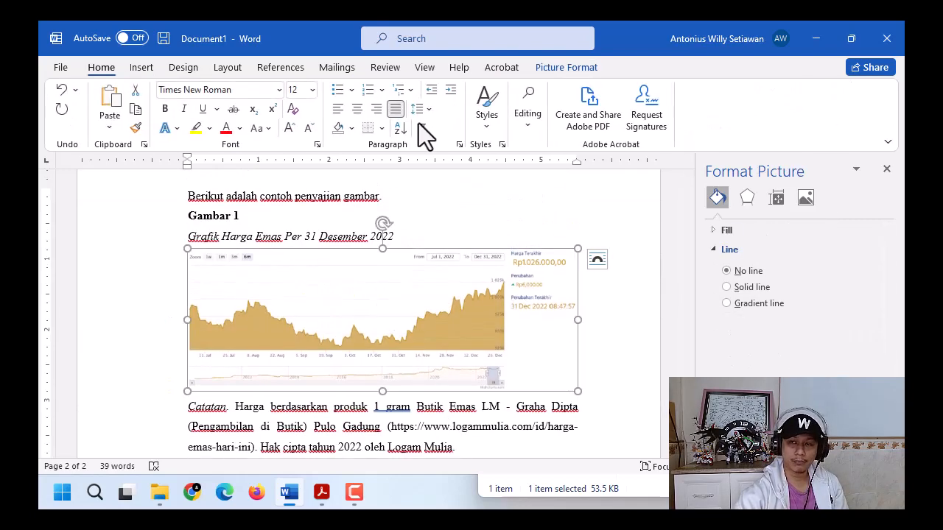
pyautogui.click(565, 67)
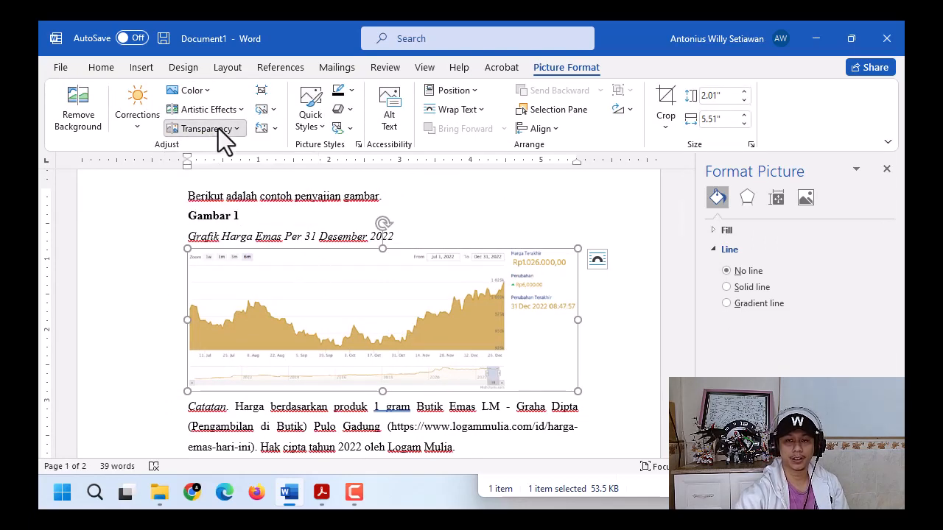
pyautogui.click(218, 129)
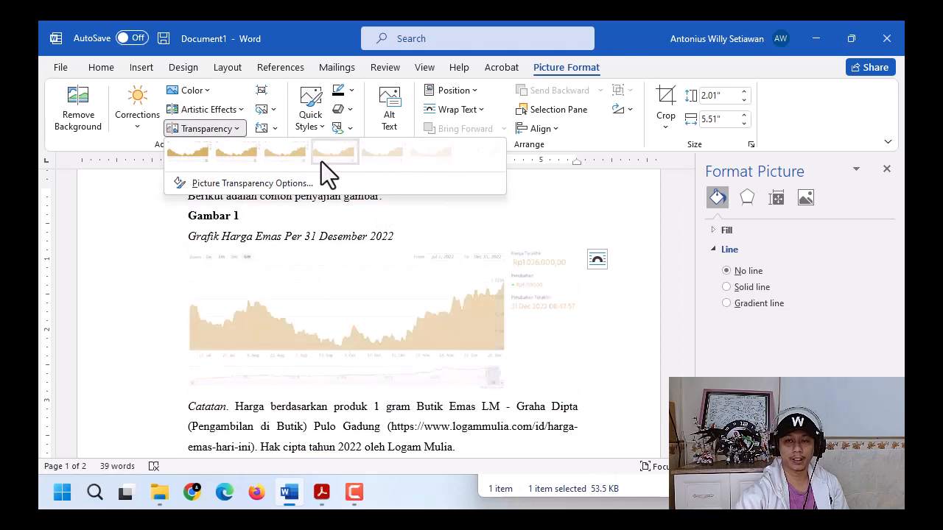
pyautogui.click(126, 301)
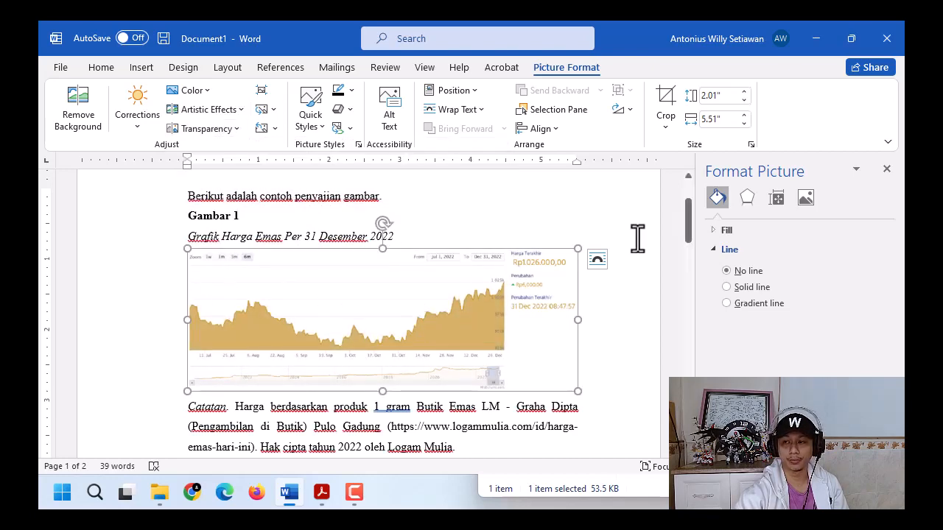
# Select the rectangle on the second page again and close the Format Shape settings.
pyautogui.moveTo(689, 231); pyautogui.dragTo(678, 354)
pyautogui.click(350, 286)
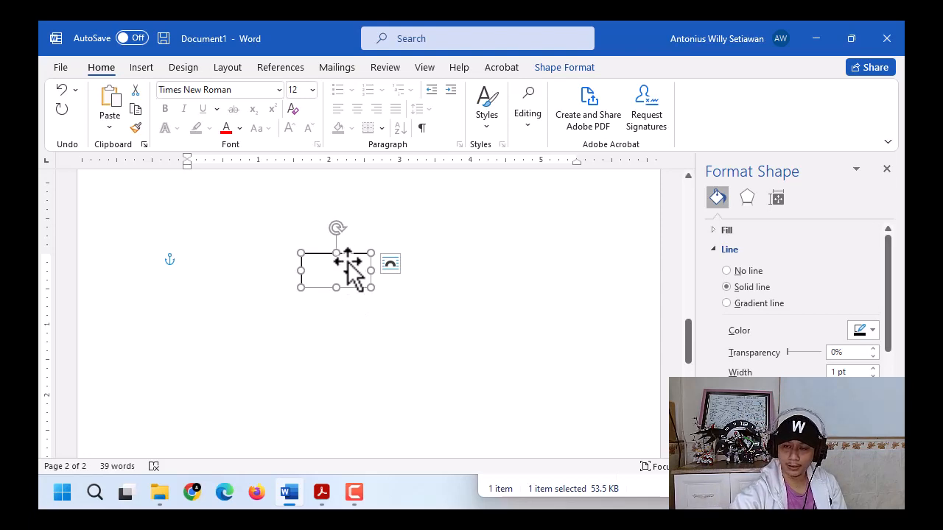
pyautogui.press('ctrl')
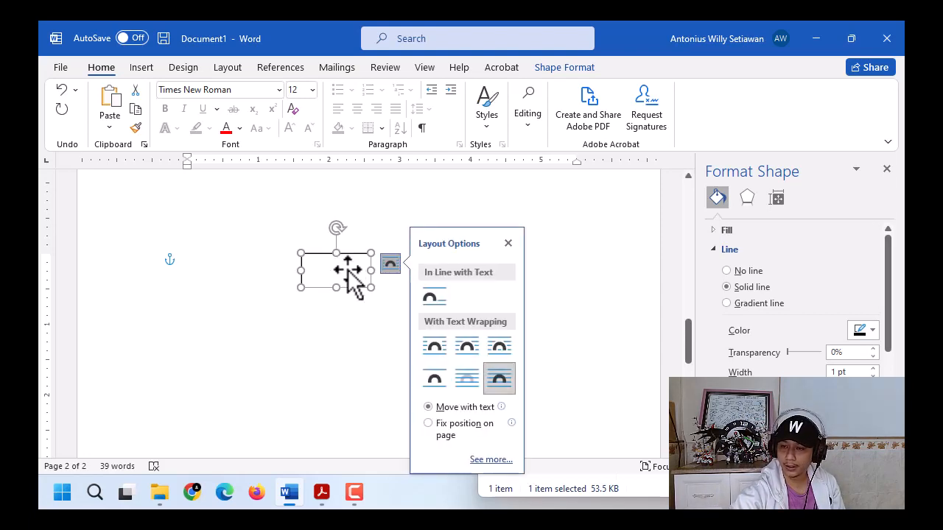
pyautogui.press('Escape')
pyautogui.press('Escape')
pyautogui.click(348, 270)
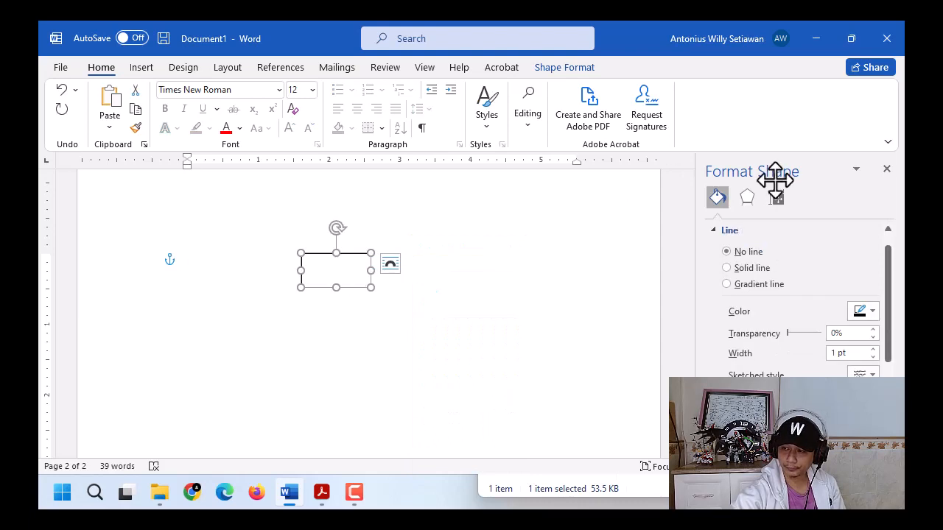
pyautogui.click(887, 169)
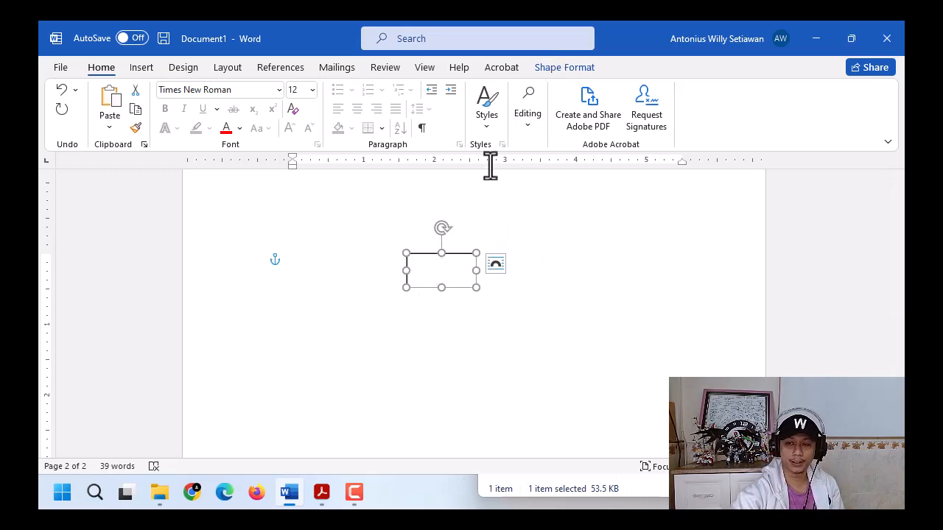
# Enable text entry in the rectangle and set its font to Times New Roman, size 12.
pyautogui.rightClick(456, 270)
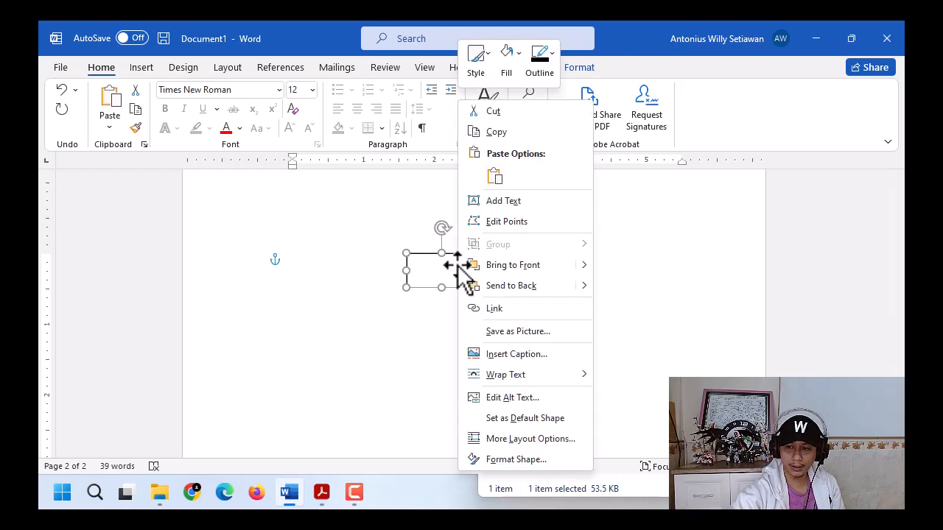
pyautogui.click(515, 205)
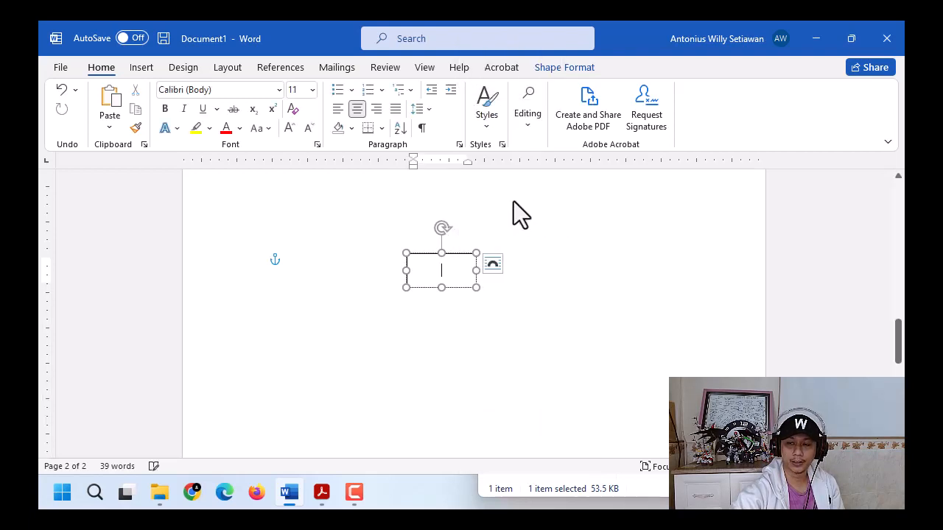
pyautogui.click(277, 90)
pyautogui.click(264, 194)
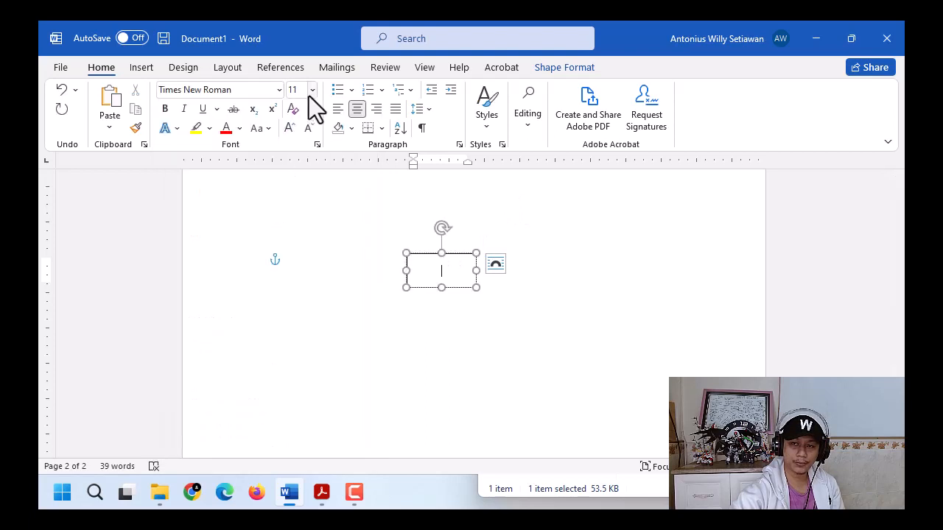
pyautogui.click(289, 128)
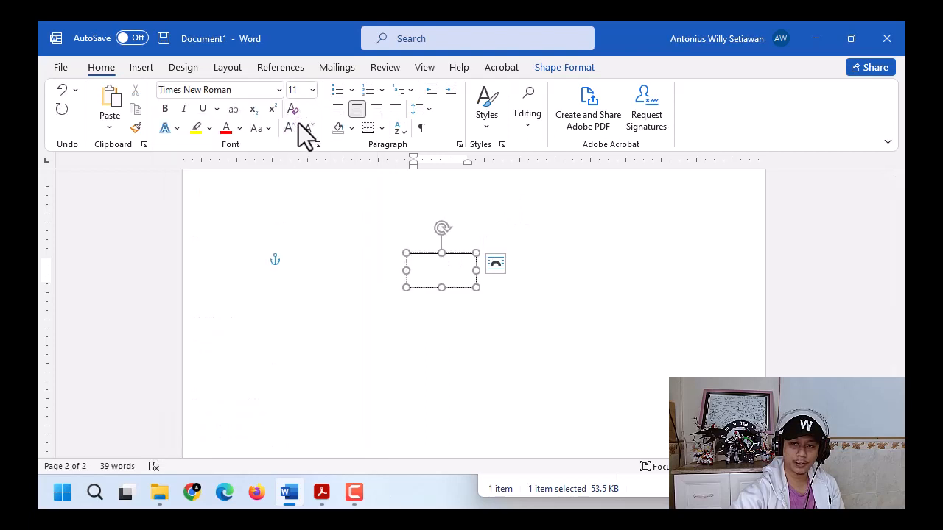
# Check the line spacing and the before and after paragraph spacing of the rectangle's text.
pyautogui.click(422, 109)
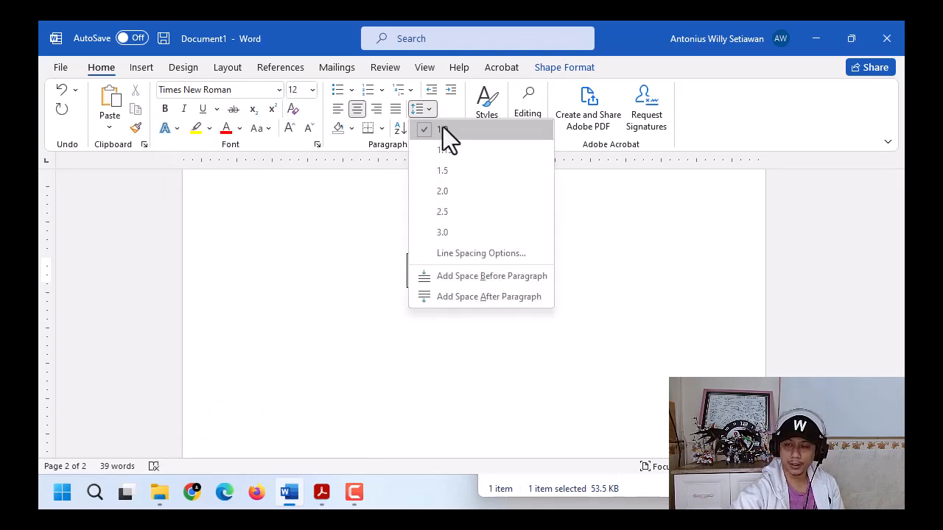
pyautogui.click(384, 22)
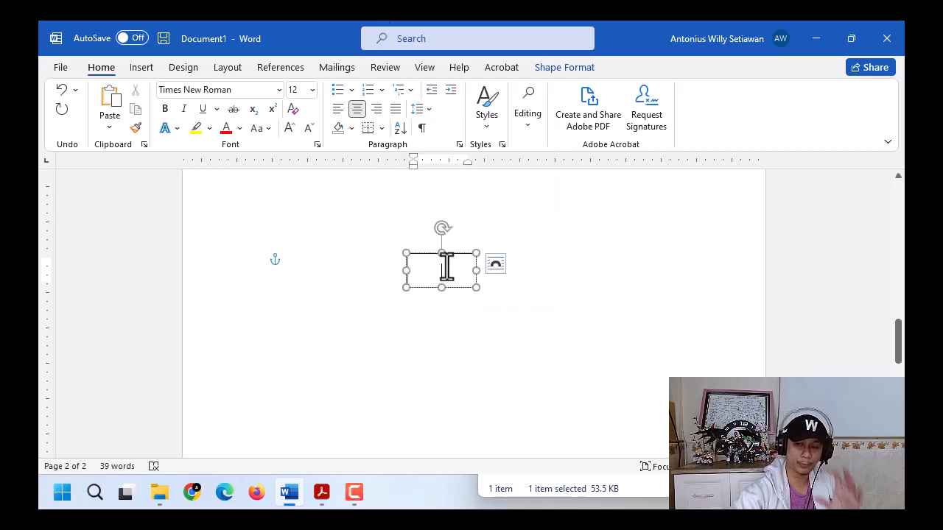
pyautogui.click(229, 69)
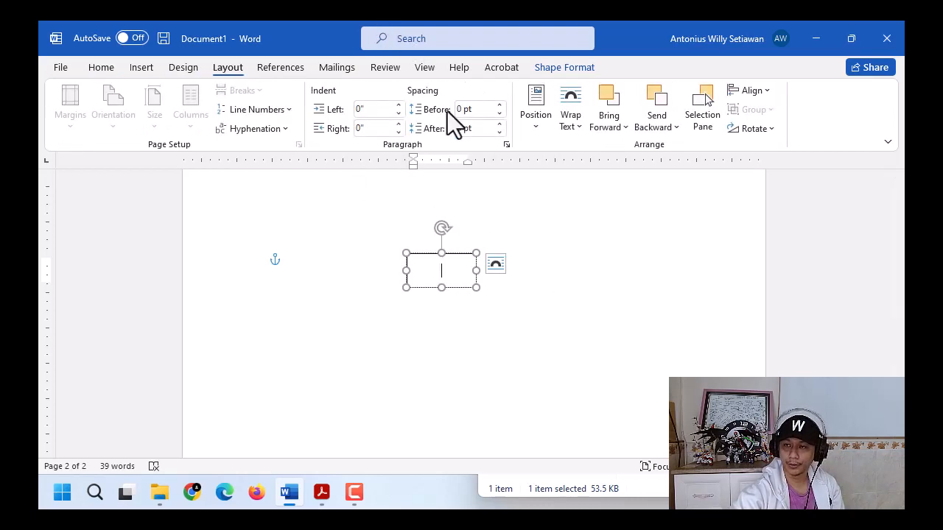
pyautogui.click(477, 131)
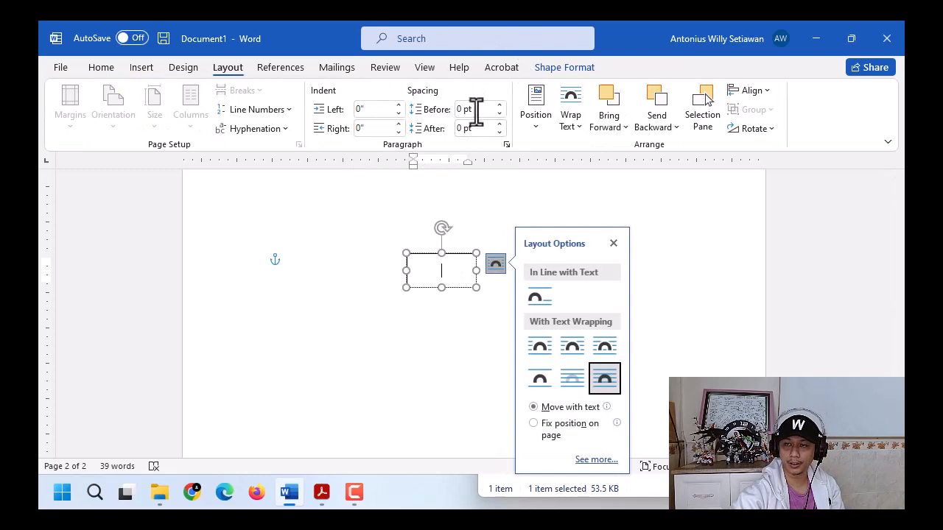
pyautogui.click(612, 245)
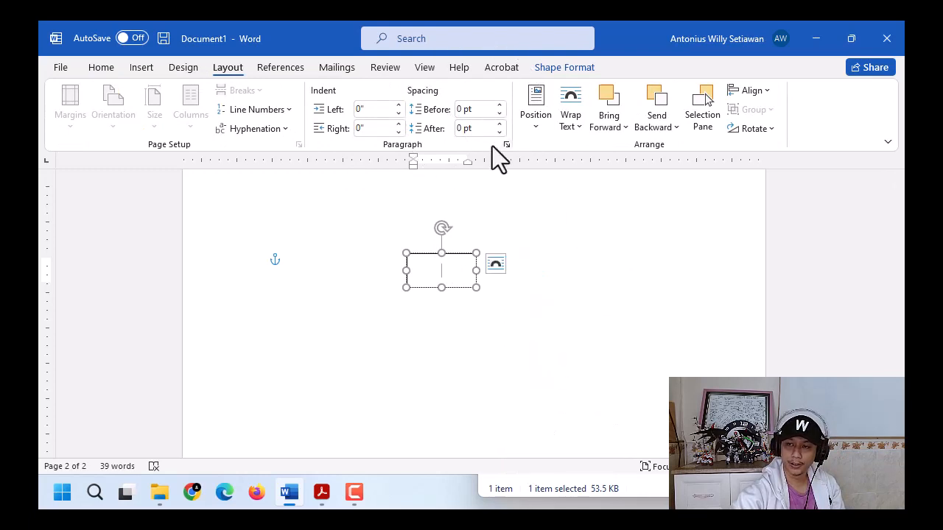
# Select all the text in the rectangle and set its font colour to black.
pyautogui.click(101, 67)
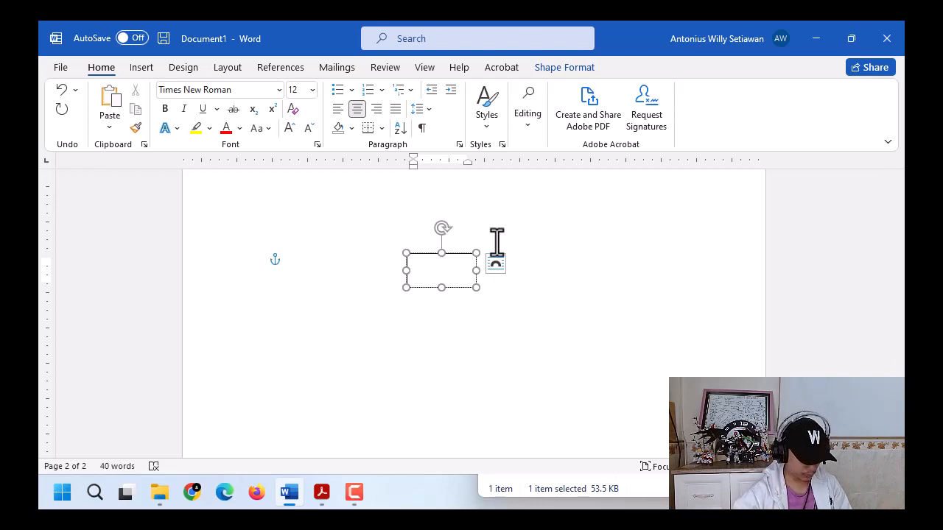
pyautogui.hotkey('ctrl', 'a')
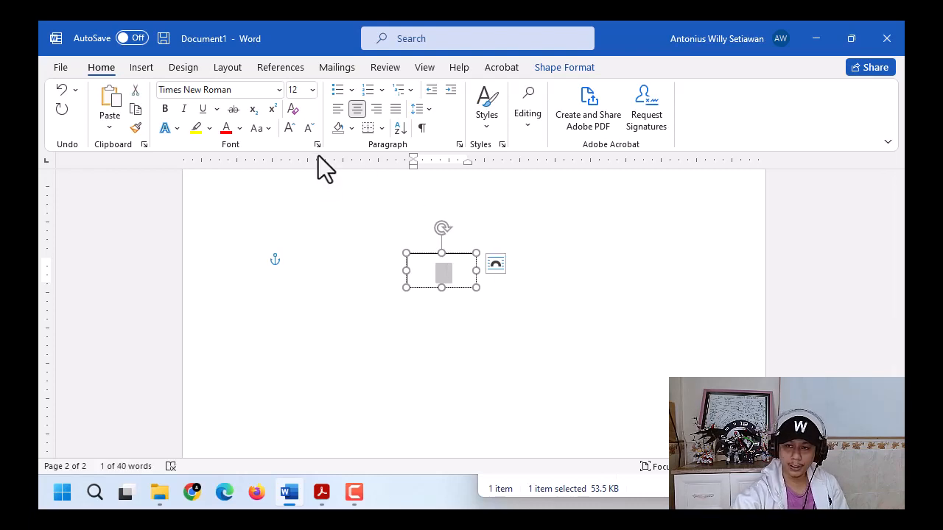
pyautogui.click(240, 129)
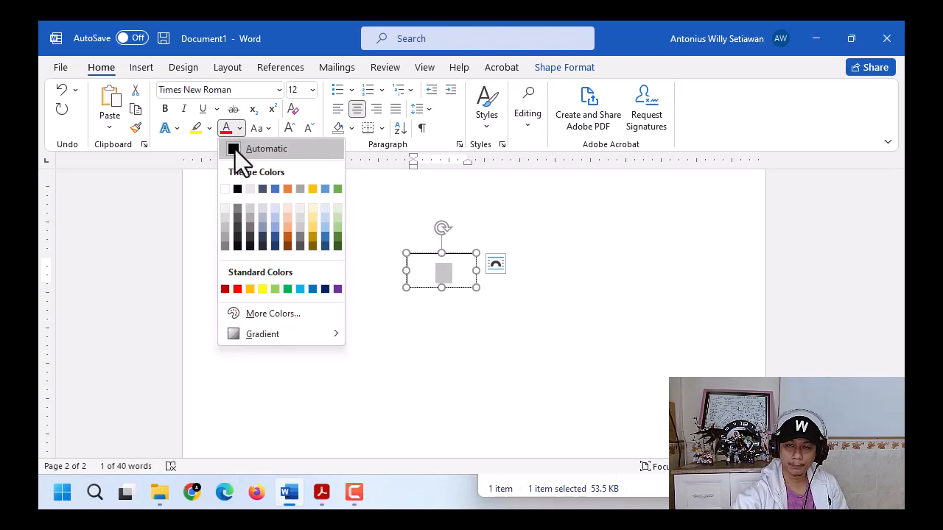
pyautogui.click(238, 187)
# Enter "Pengamatan hari pertama" in the rectangle and widen the shape so each word fits unbroken on two lines.
pyautogui.click(458, 278)
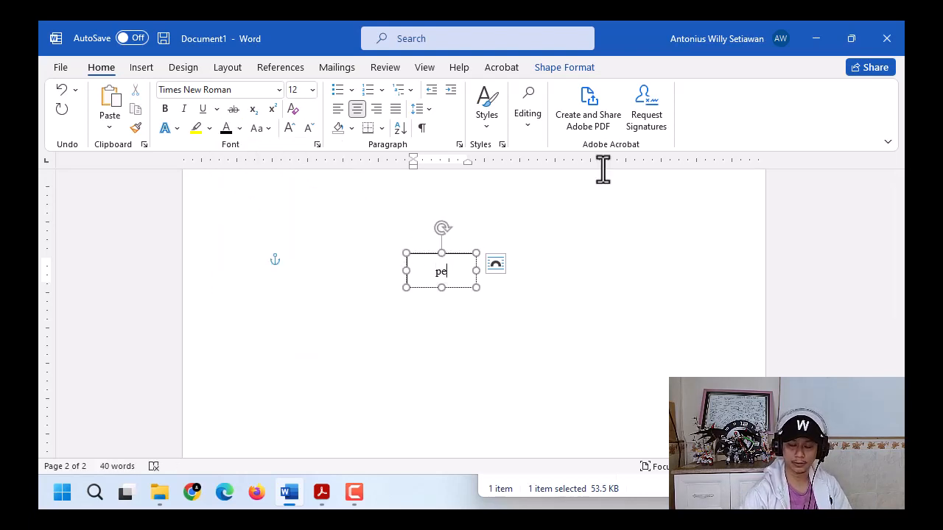
pyautogui.write('ngamatan')
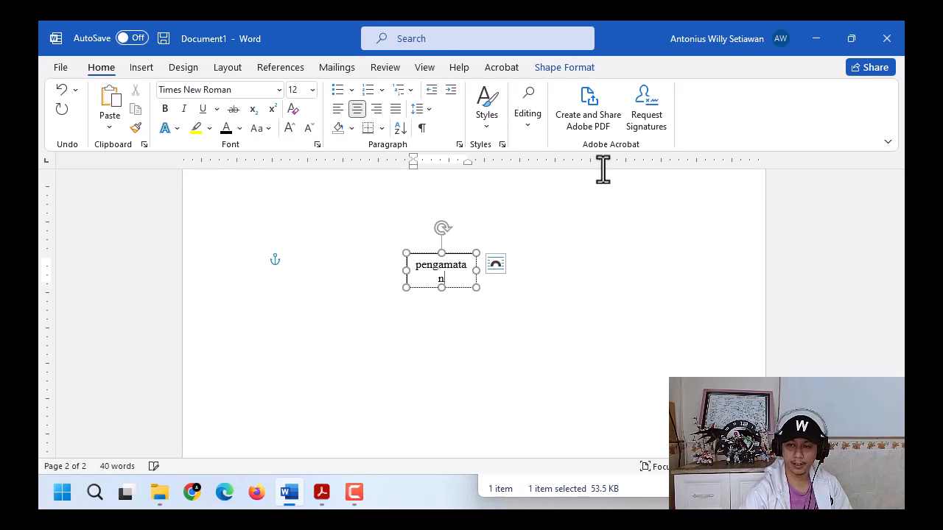
pyautogui.write(' hari pertama')
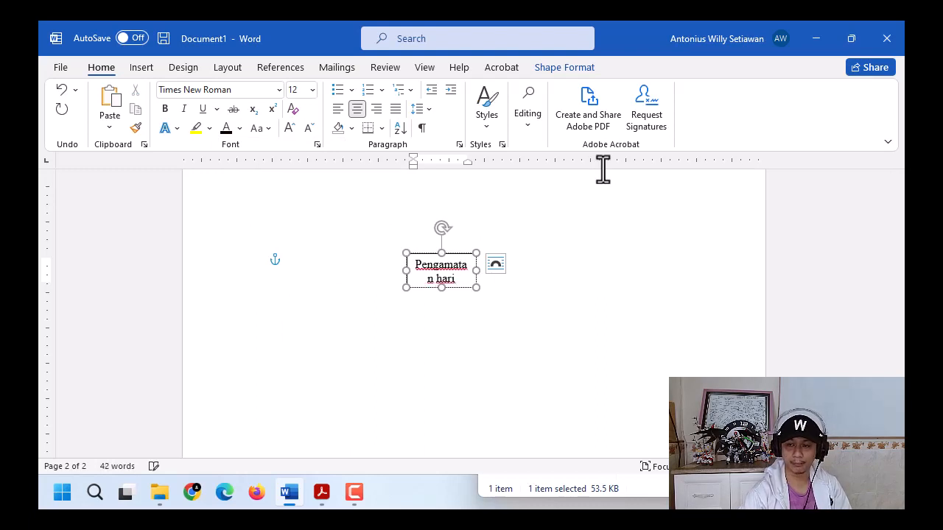
pyautogui.press('BackSpace')
pyautogui.press('BackSpace')
pyautogui.write('ma')
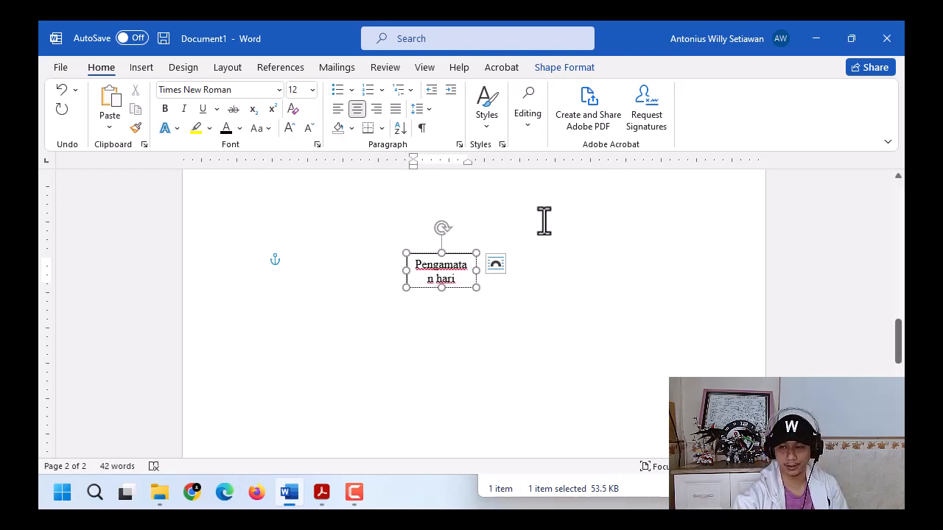
pyautogui.moveTo(476, 270); pyautogui.dragTo(496, 269)
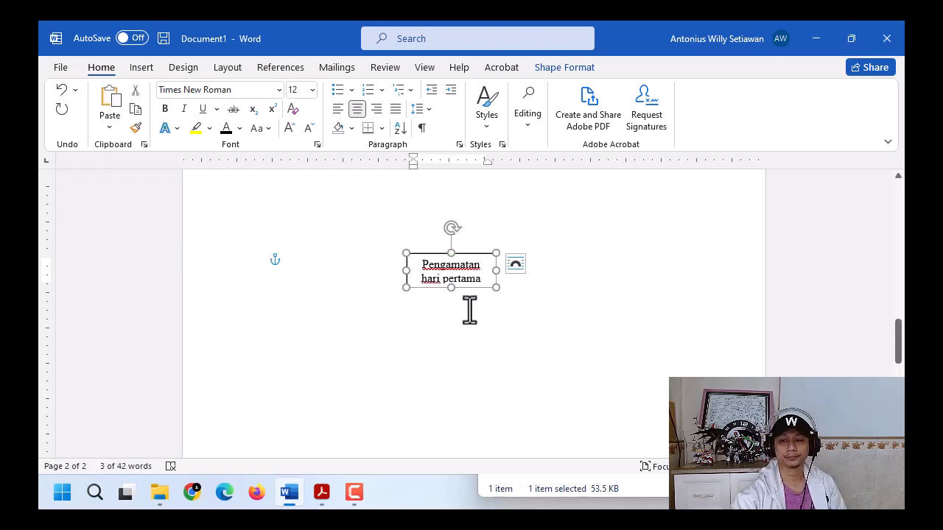
# Duplicate the "Pengamatan hari pertama" box and place the copy below the original.
pyautogui.click(548, 308)
pyautogui.click(482, 287)
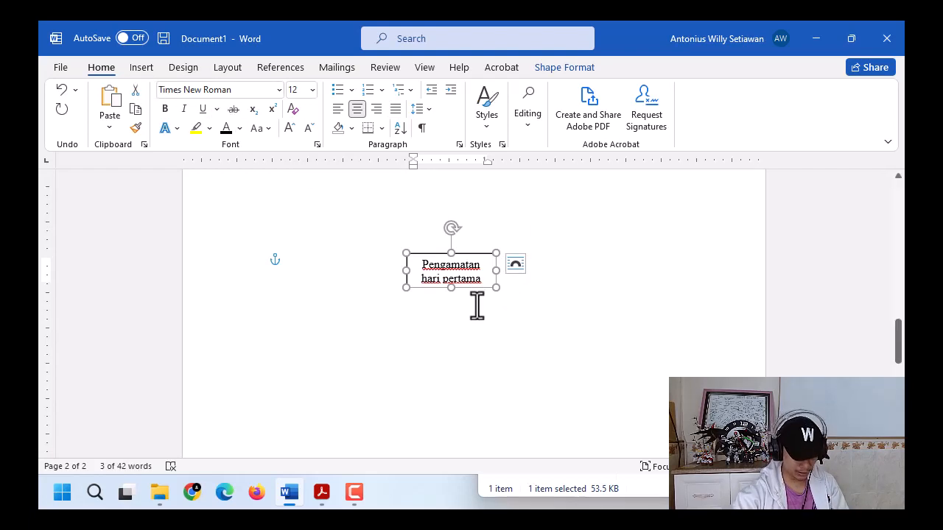
pyautogui.click(524, 331)
pyautogui.hotkey('ctrl', 'v')
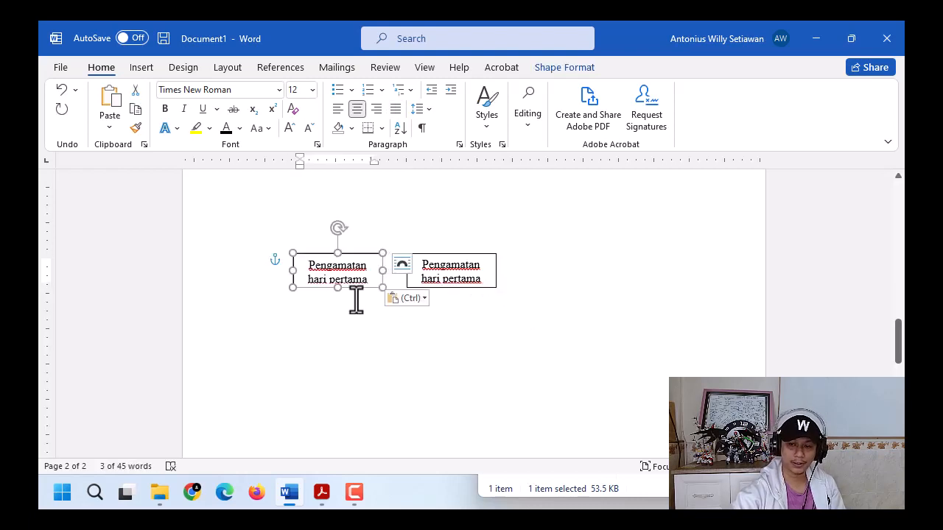
pyautogui.moveTo(362, 296); pyautogui.dragTo(475, 346)
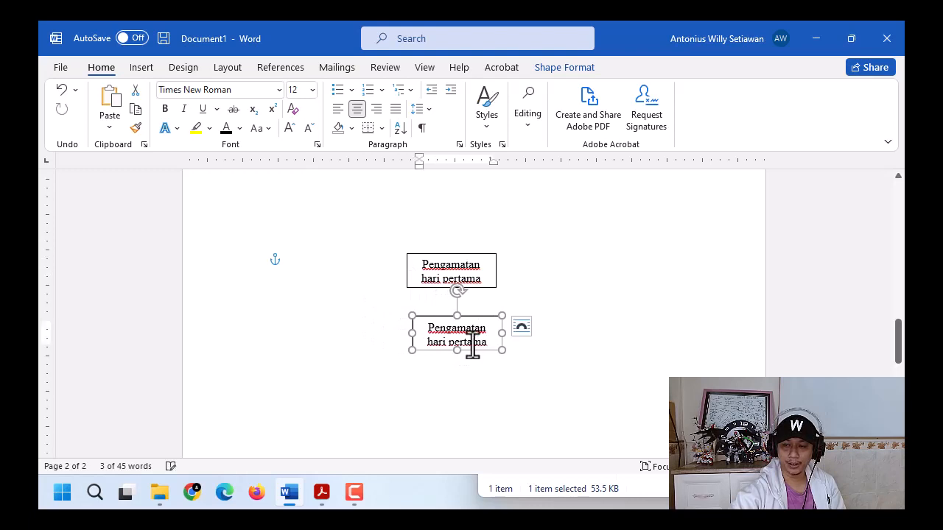
# Change the lower box's text to "Pengamatan hari kedua" and nudge the box into line beneath the first one.
pyautogui.doubleClick(472, 342)
pyautogui.write('kedua')
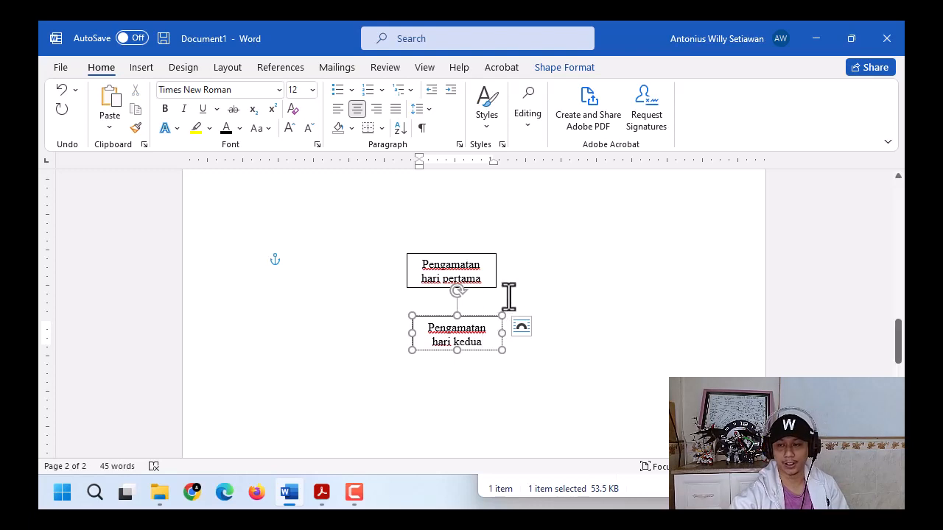
pyautogui.click(516, 280)
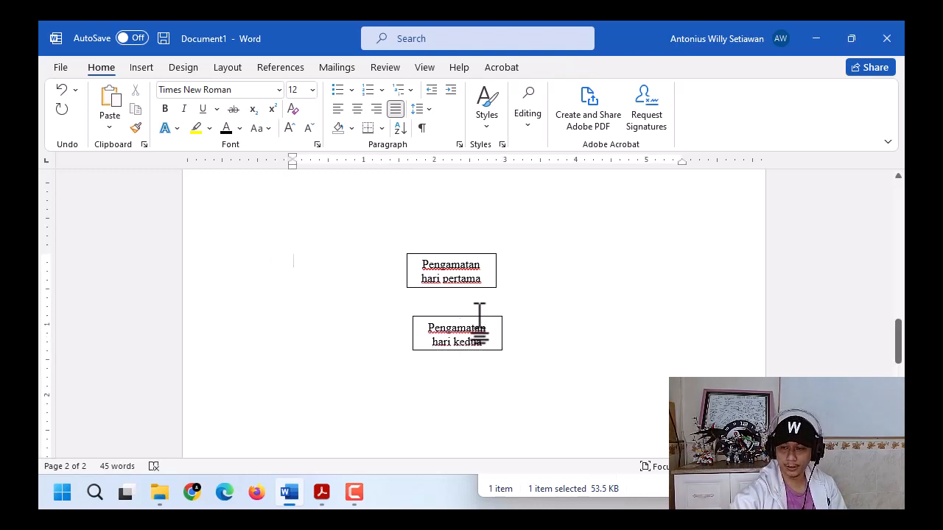
pyautogui.moveTo(480, 316); pyautogui.dragTo(476, 320)
pyautogui.click(532, 286)
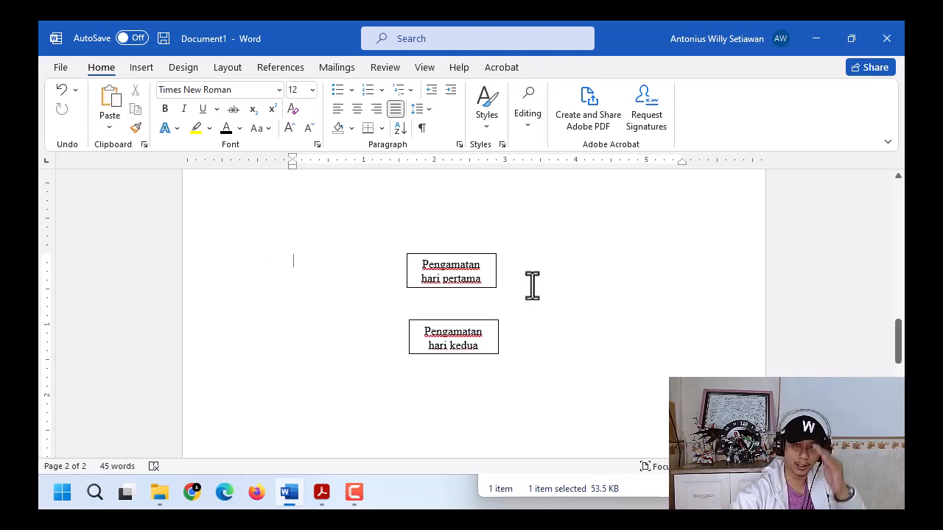
# Draw a straight vertical arrow from the bottom of the "hari pertama" box to the top of the "hari kedua" box.
pyautogui.click(142, 68)
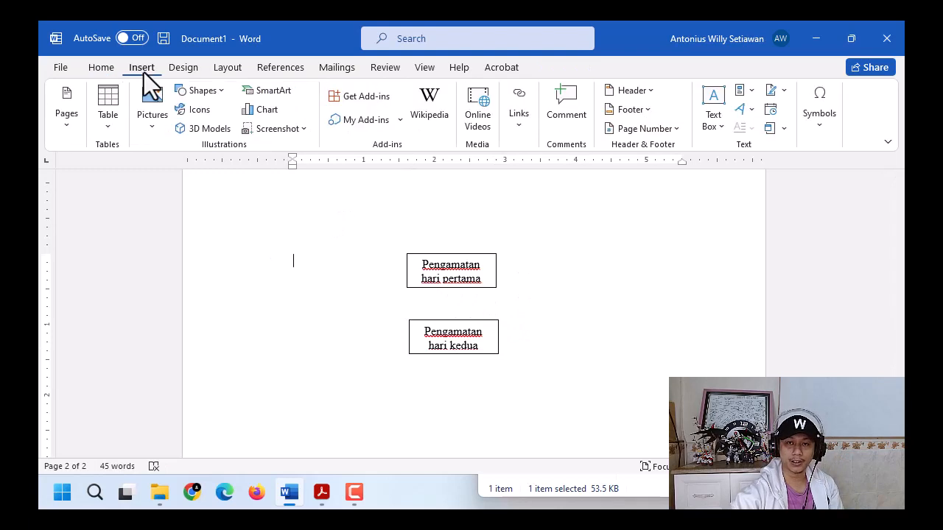
pyautogui.click(200, 91)
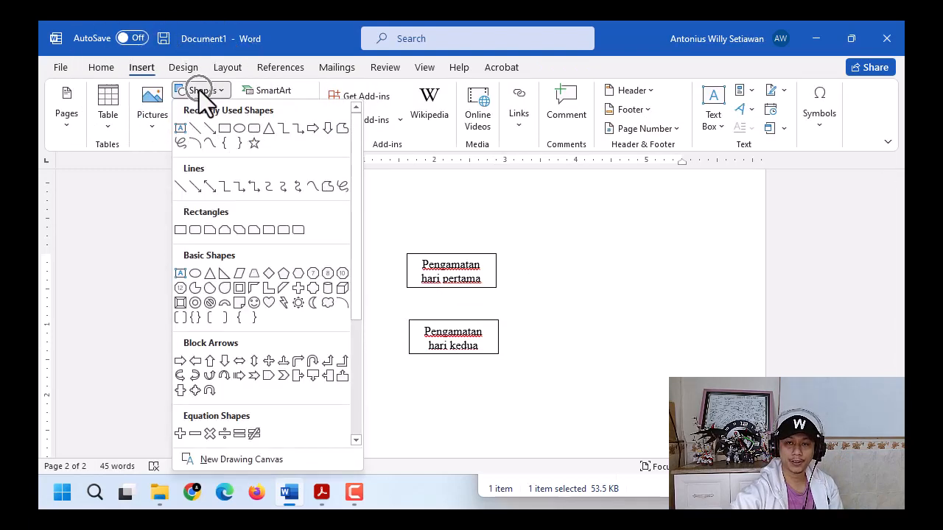
pyautogui.click(211, 127)
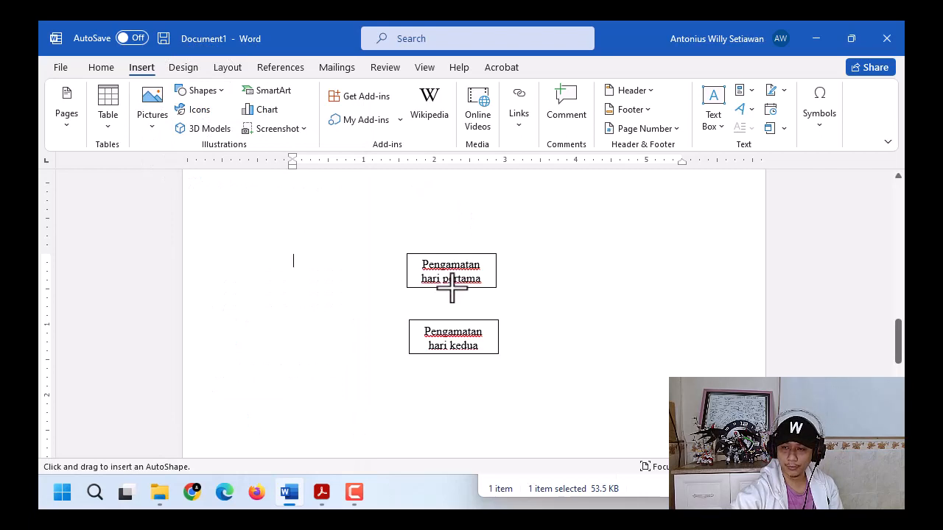
pyautogui.moveTo(452, 291); pyautogui.dragTo(461, 310)
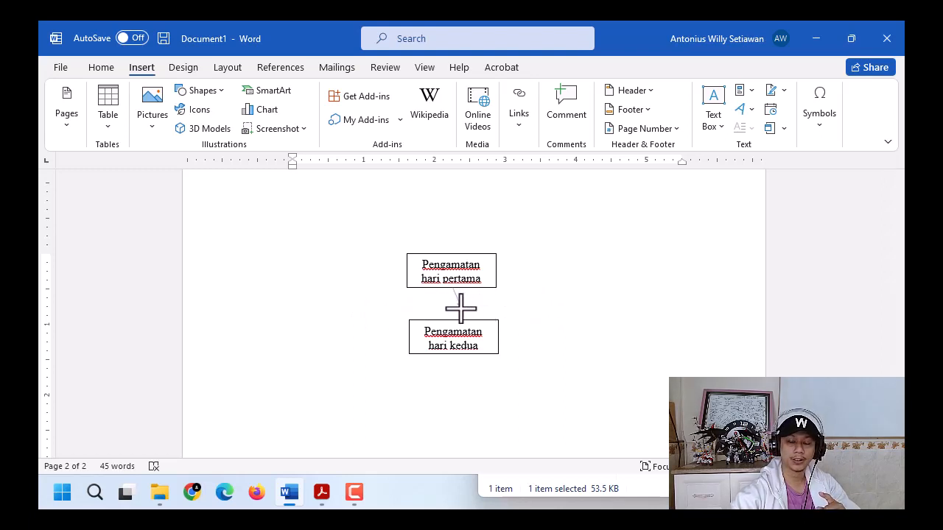
pyautogui.moveTo(461, 309); pyautogui.dragTo(463, 306)
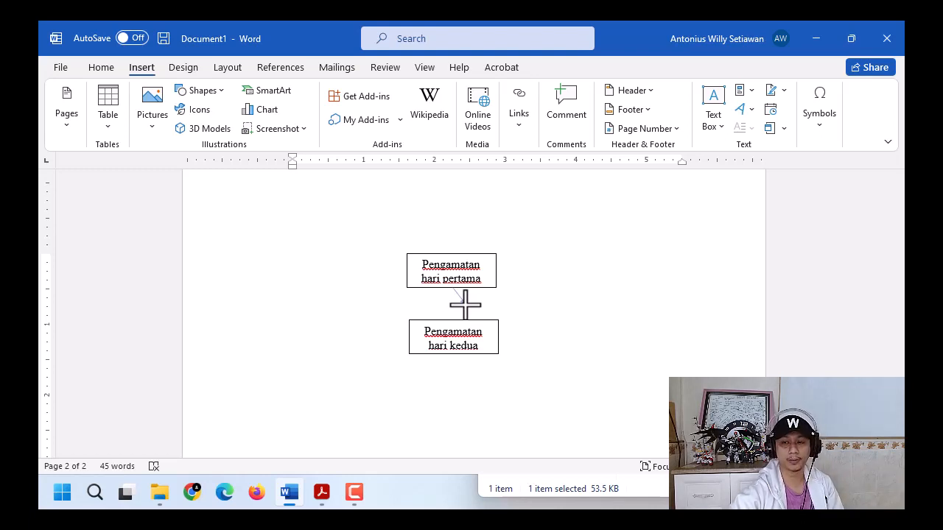
pyautogui.moveTo(465, 303)
pyautogui.mouseDown()
pyautogui.moveTo(547, 302)
pyautogui.moveTo(560, 271)
pyautogui.moveTo(539, 305)
pyautogui.moveTo(609, 302)
pyautogui.moveTo(454, 361)
pyautogui.moveTo(543, 345)
pyautogui.moveTo(547, 361)
pyautogui.moveTo(574, 298)
pyautogui.moveTo(508, 373)
pyautogui.moveTo(482, 386)
pyautogui.moveTo(488, 329)
pyautogui.moveTo(465, 321)
pyautogui.mouseUp()
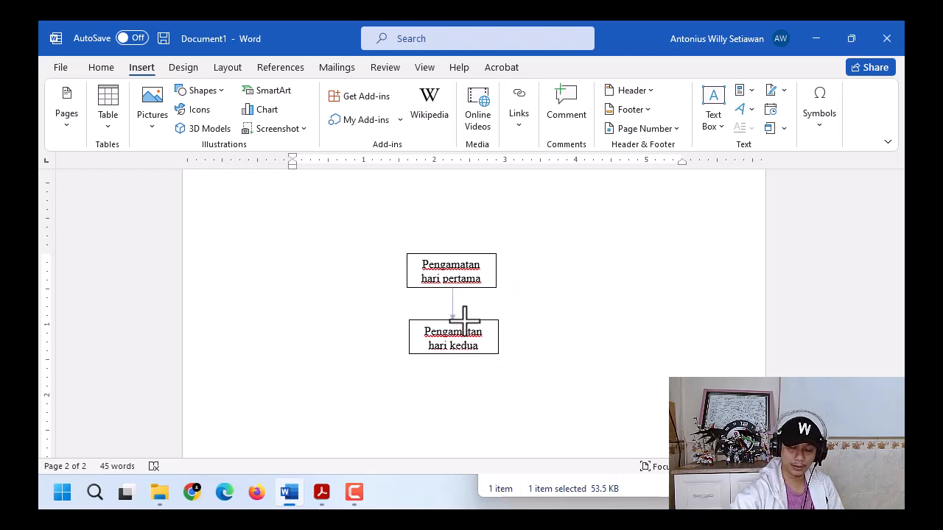
pyautogui.moveTo(465, 320); pyautogui.dragTo(464, 321)
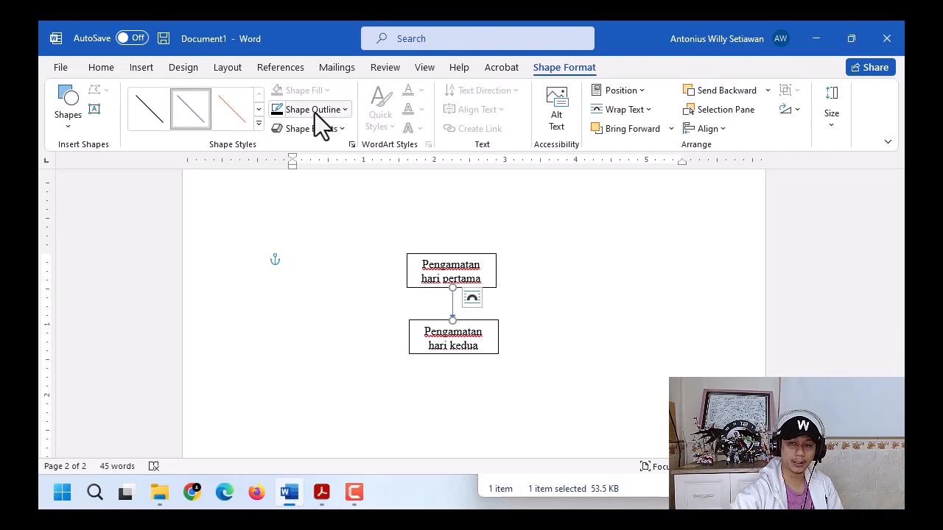
# Set the connecting arrow's outline colour to black and dismiss the layout options.
pyautogui.click(314, 111)
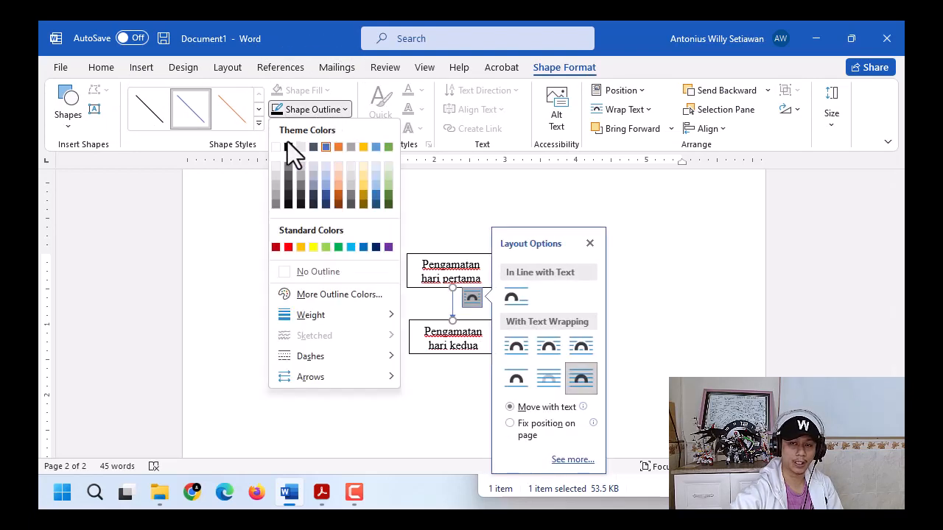
pyautogui.click(288, 147)
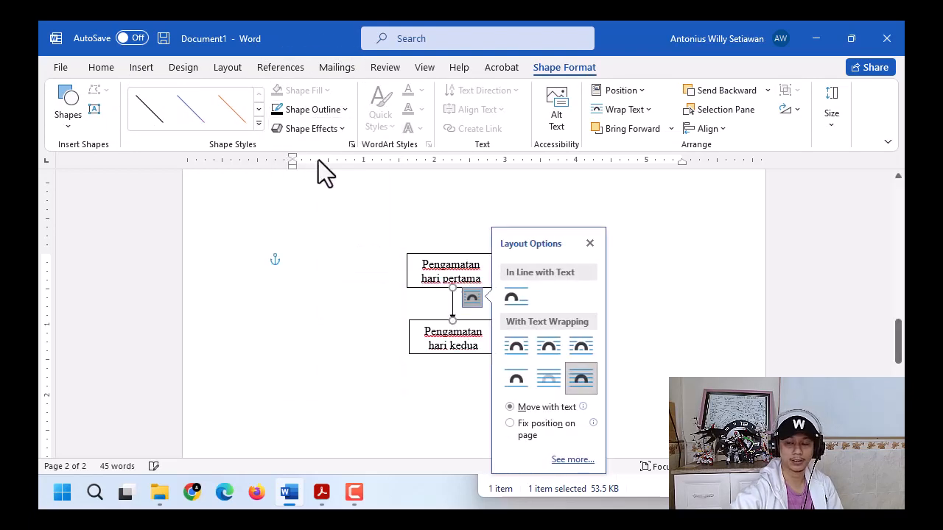
pyautogui.click(590, 244)
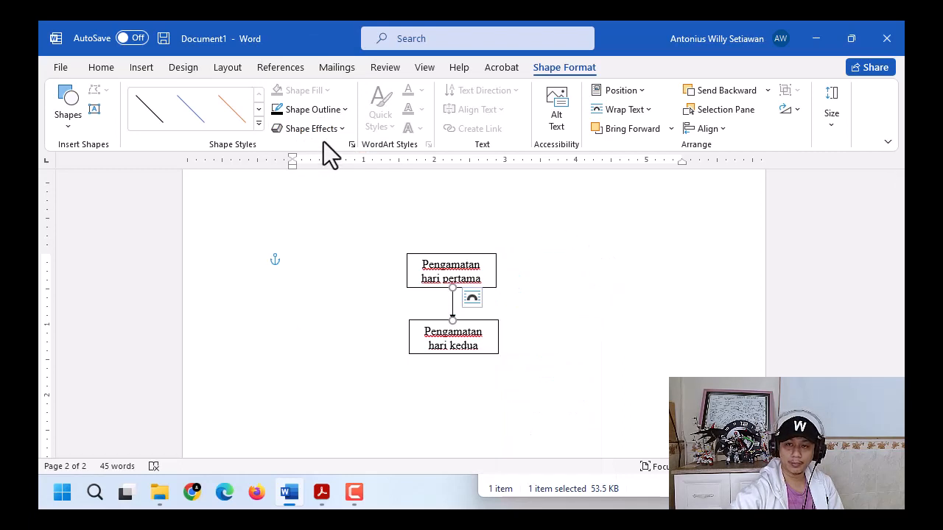
# Examine the connecting arrow's line weight, arrowhead style and text wrapping options.
pyautogui.click(343, 109)
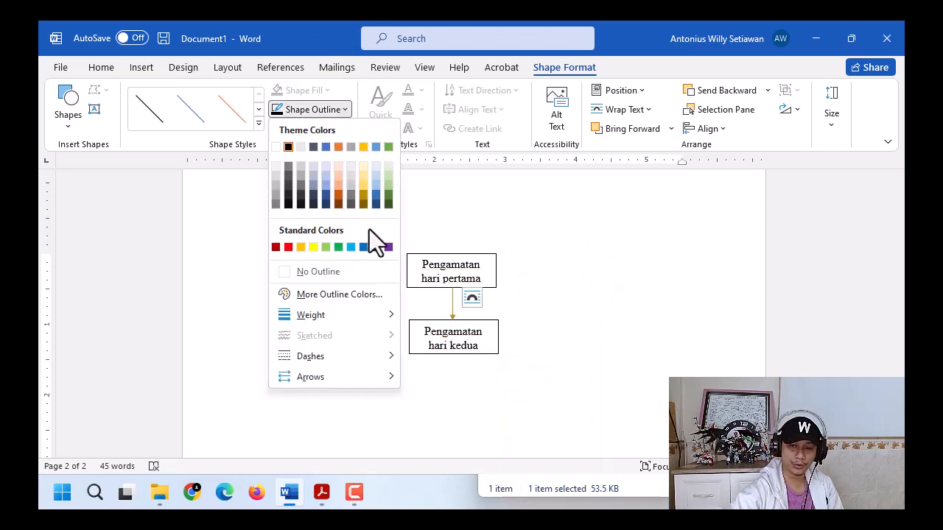
pyautogui.moveTo(391, 323)
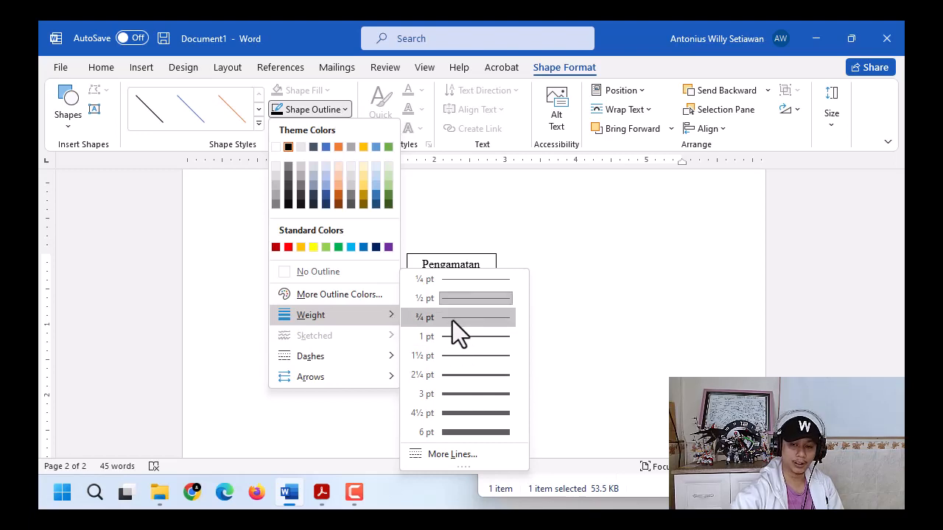
pyautogui.moveTo(385, 375)
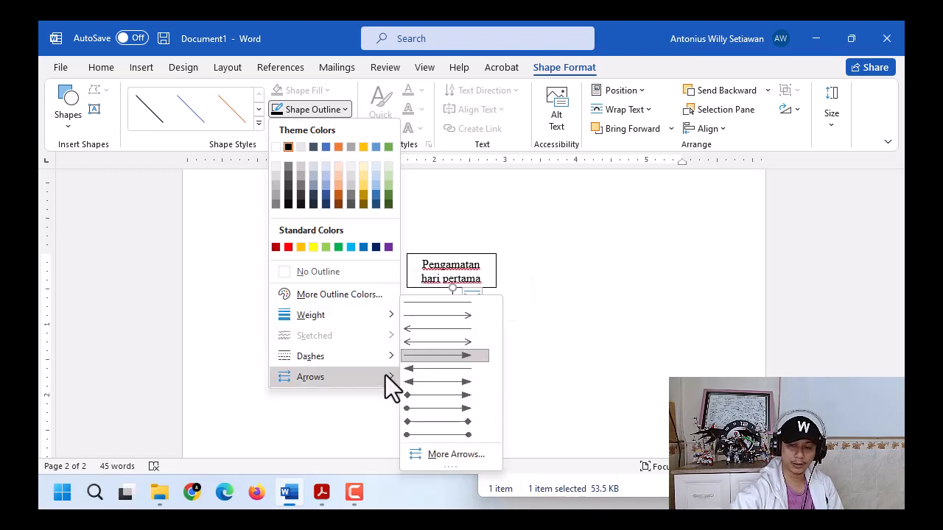
pyautogui.click(492, 22)
pyautogui.click(482, 320)
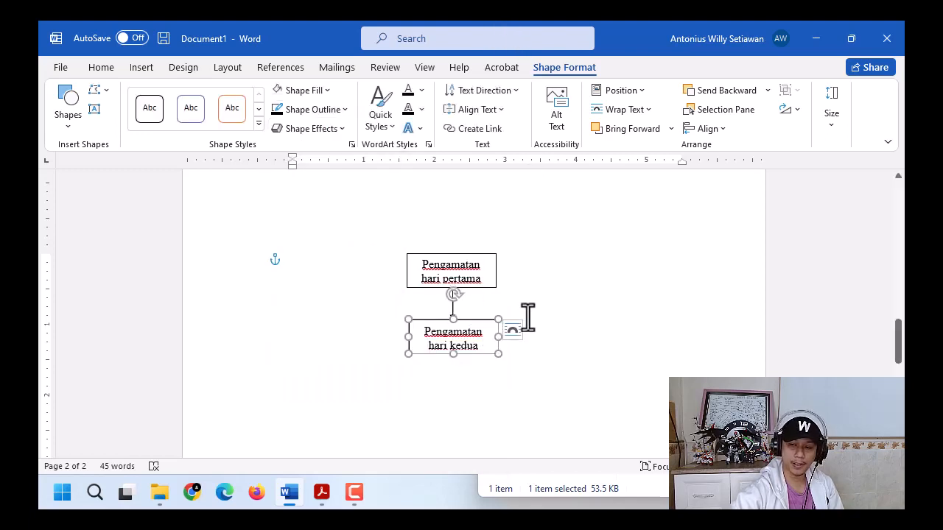
pyautogui.click(533, 312)
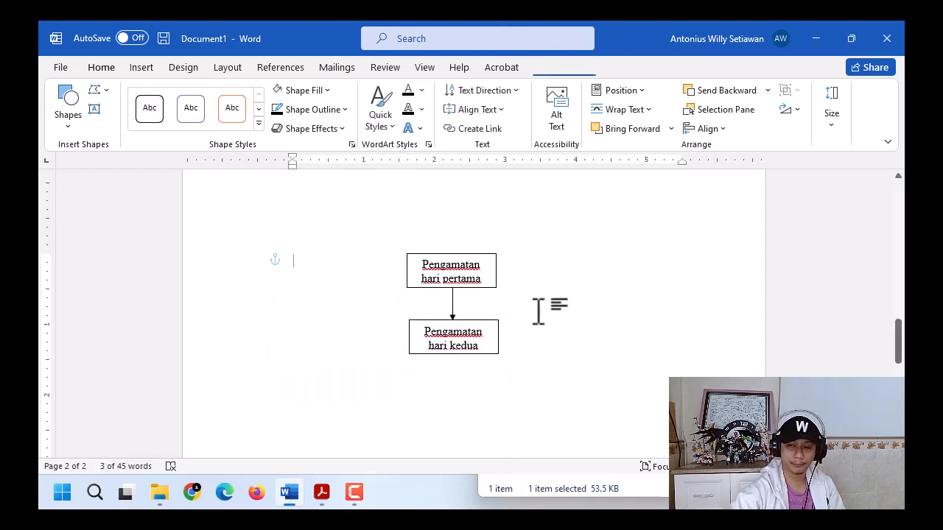
pyautogui.click(453, 308)
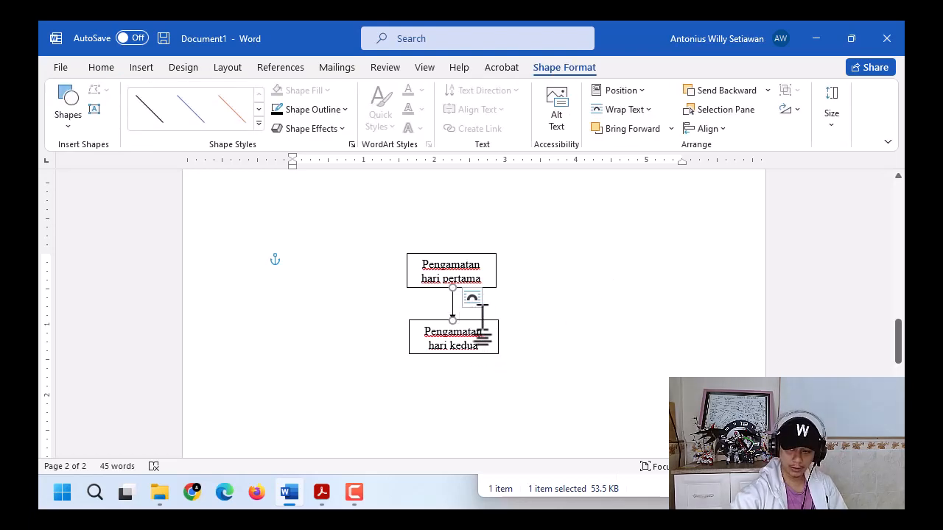
pyautogui.click(472, 297)
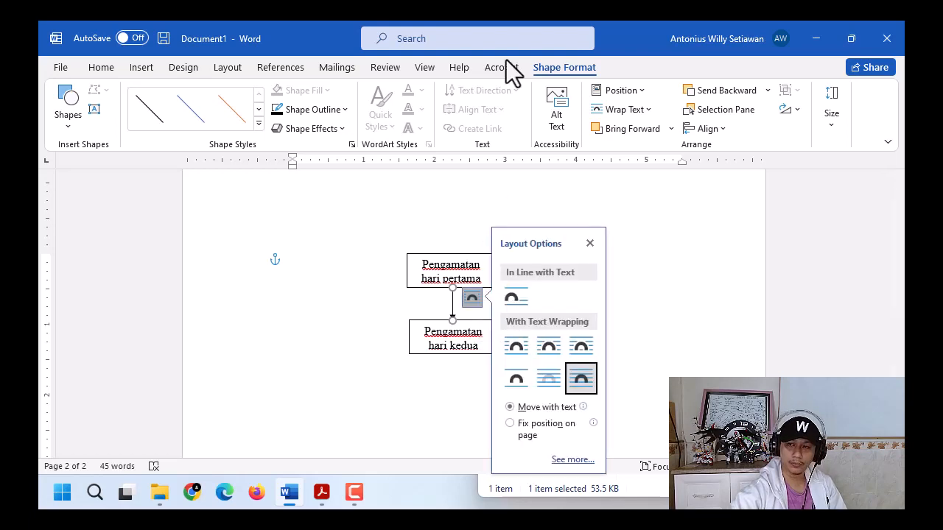
pyautogui.click(589, 243)
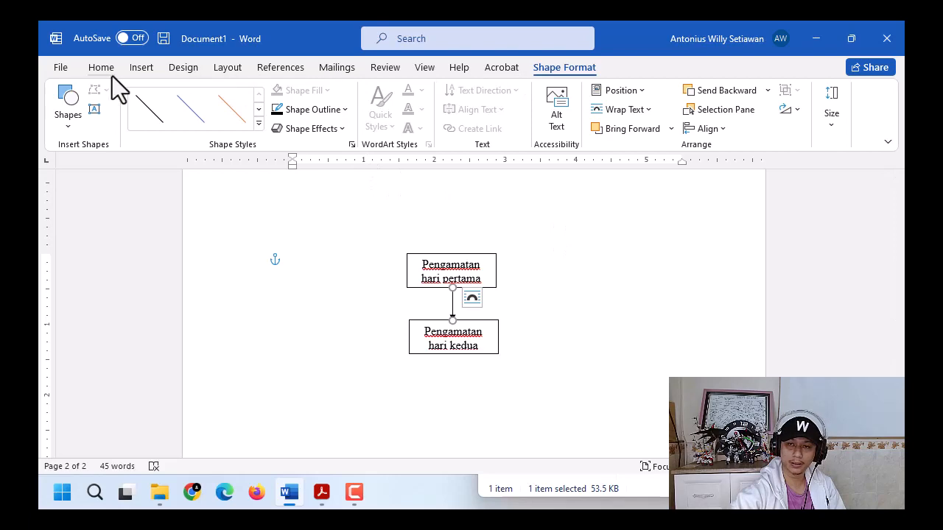
# Draw a straight vertical arrow downward from the bottom of the "Pengamatan hari kedua" box.
pyautogui.click(151, 72)
pyautogui.click(213, 91)
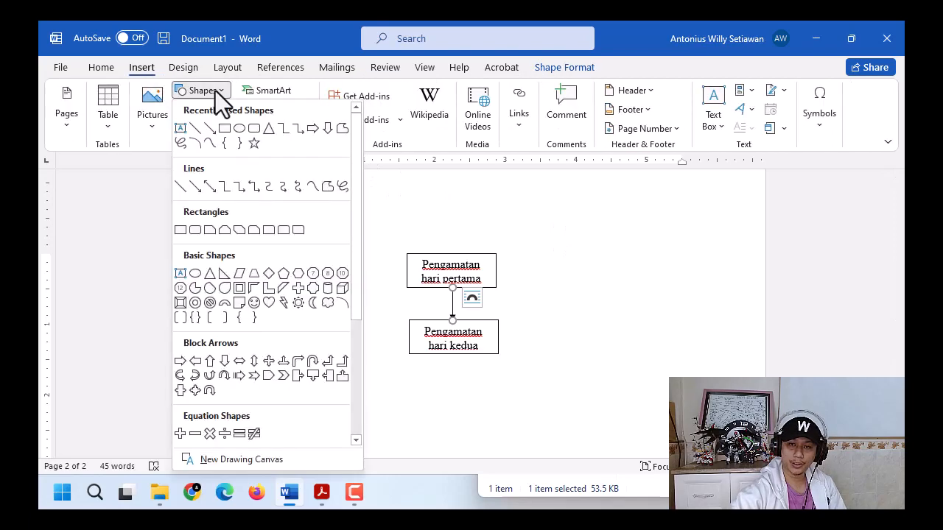
pyautogui.click(210, 128)
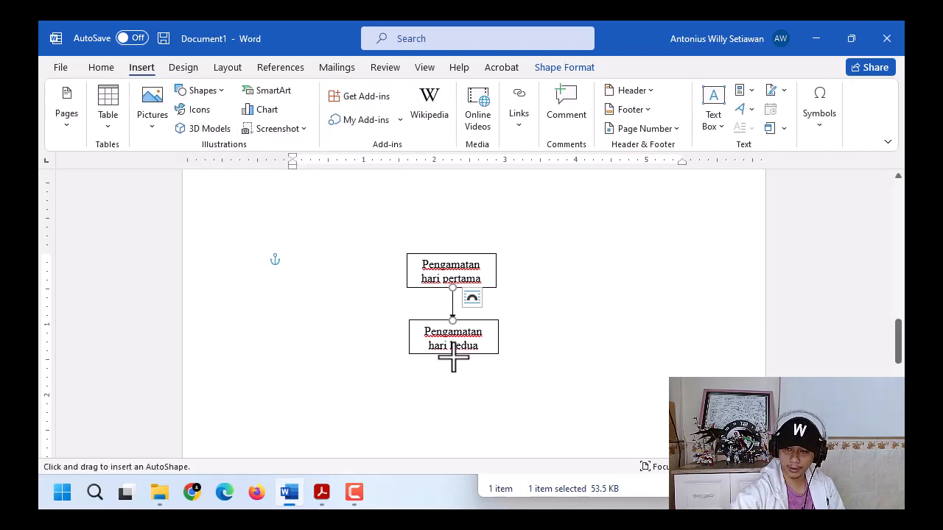
pyautogui.moveTo(454, 354); pyautogui.dragTo(454, 382)
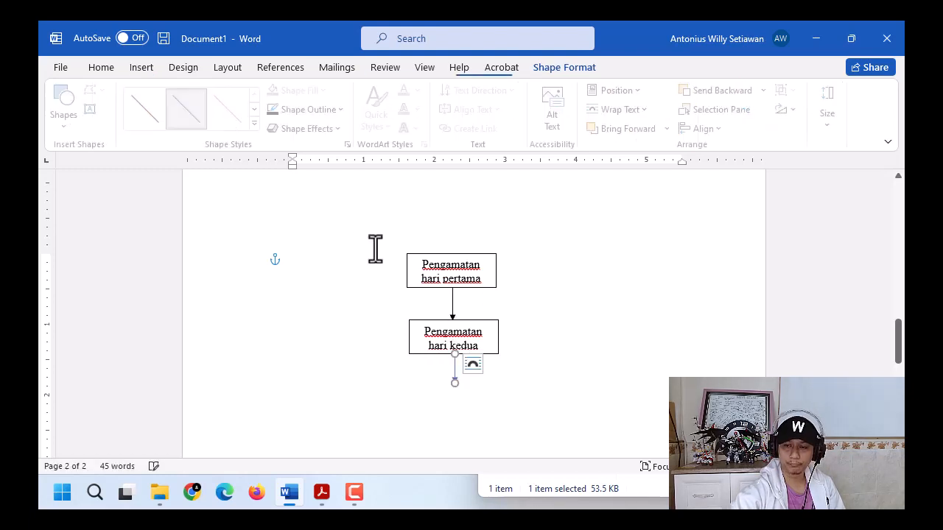
# Set the outline colour of the arrow below the "hari kedua" box to black and deselect it.
pyautogui.click(321, 112)
pyautogui.click(286, 146)
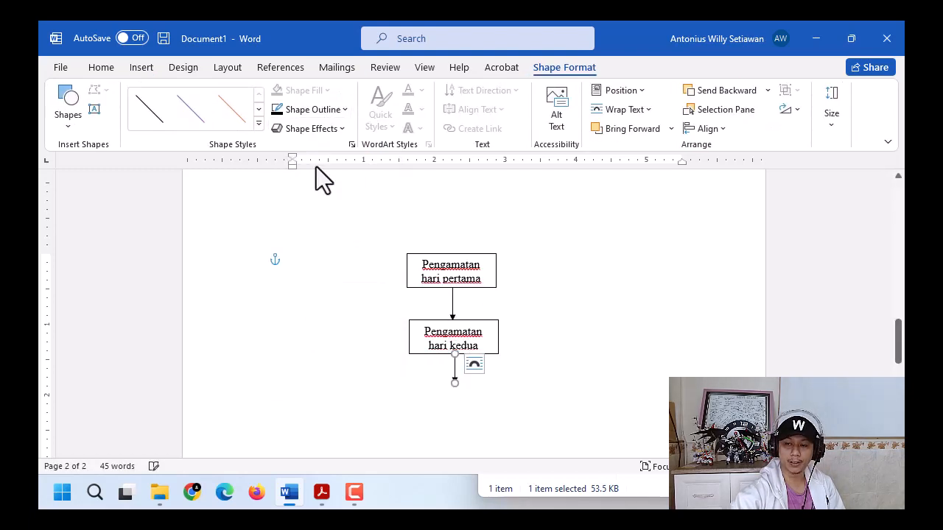
pyautogui.click(545, 398)
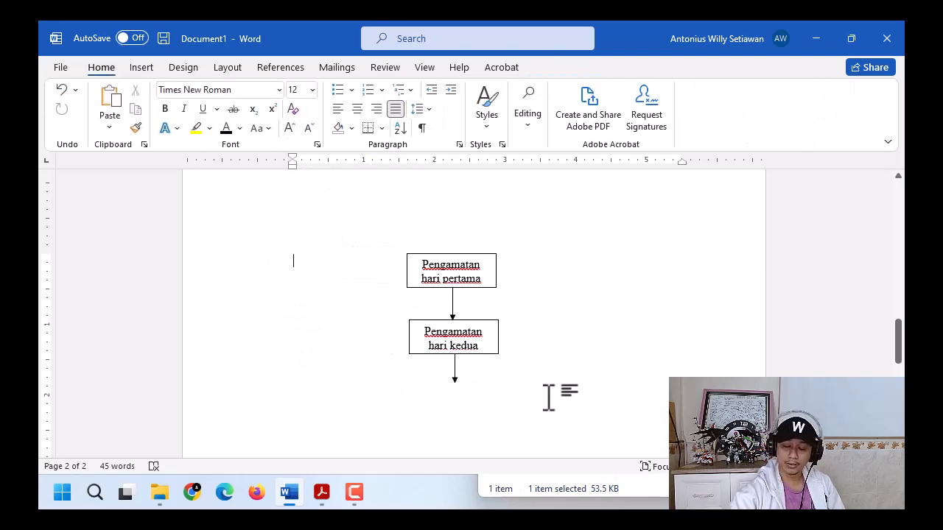
pyautogui.click(464, 254)
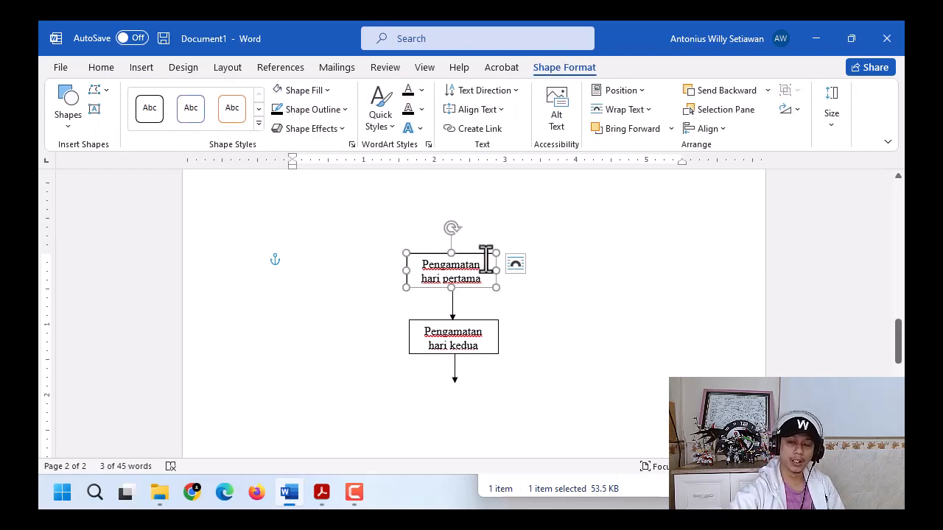
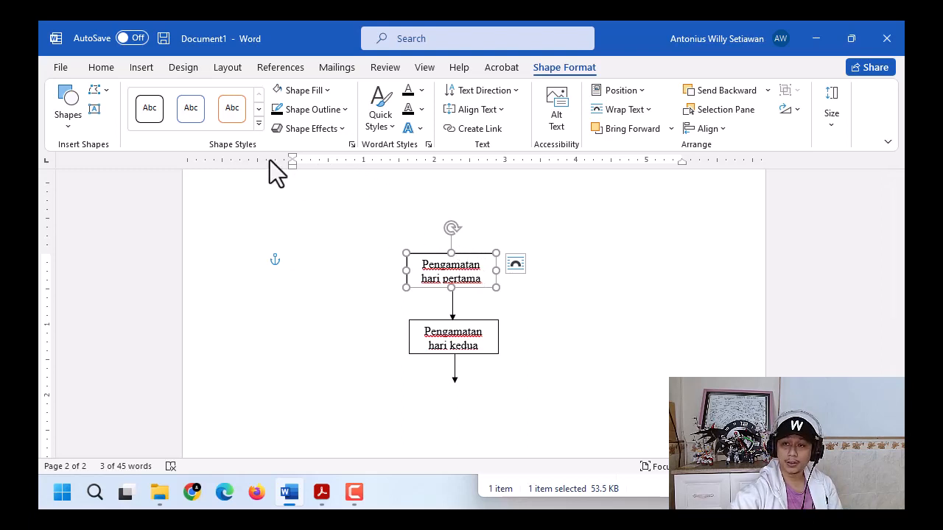
pyautogui.click(69, 115)
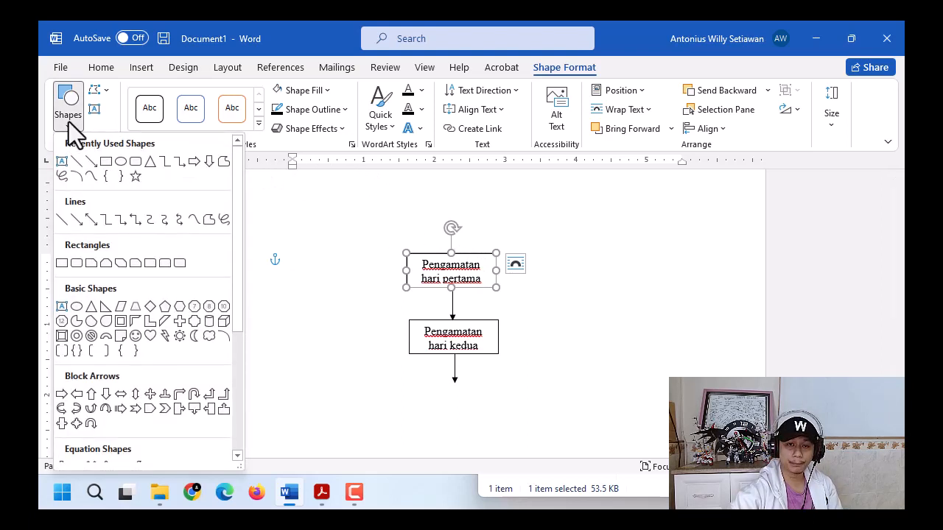
pyautogui.click(120, 162)
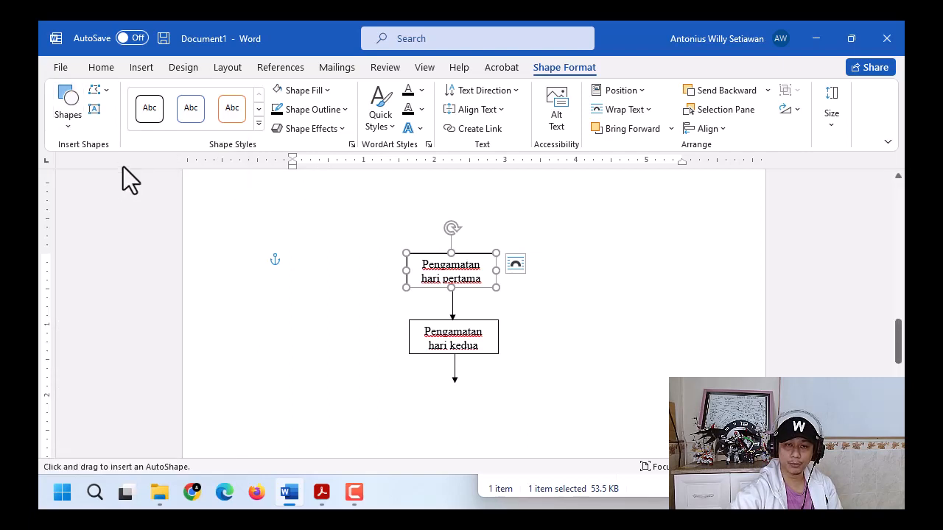
pyautogui.click(107, 90)
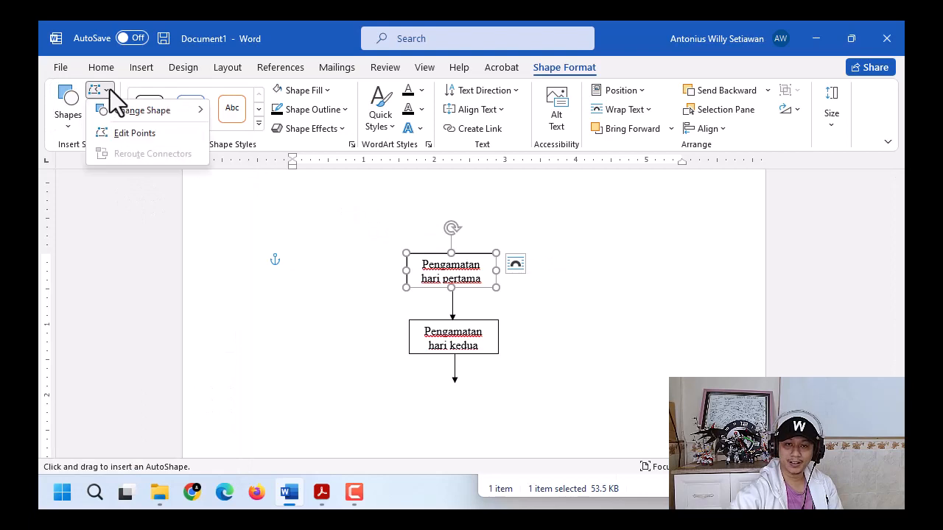
pyautogui.click(109, 89)
pyautogui.click(109, 89)
pyautogui.click(109, 90)
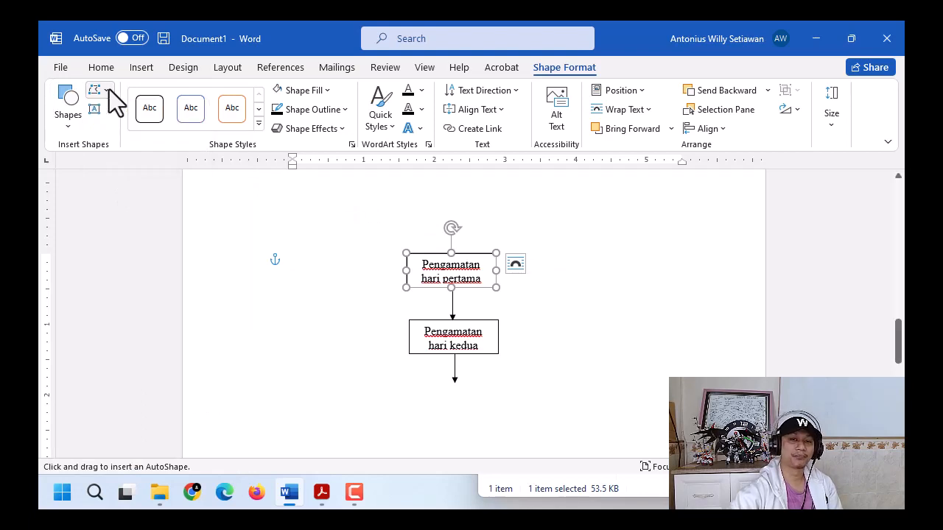
pyautogui.click(109, 89)
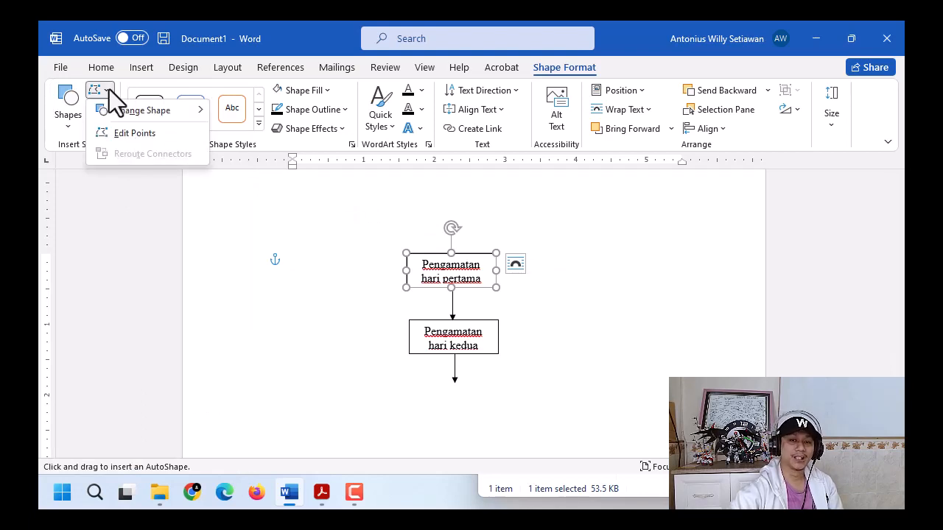
pyautogui.click(481, 254)
pyautogui.click(480, 254)
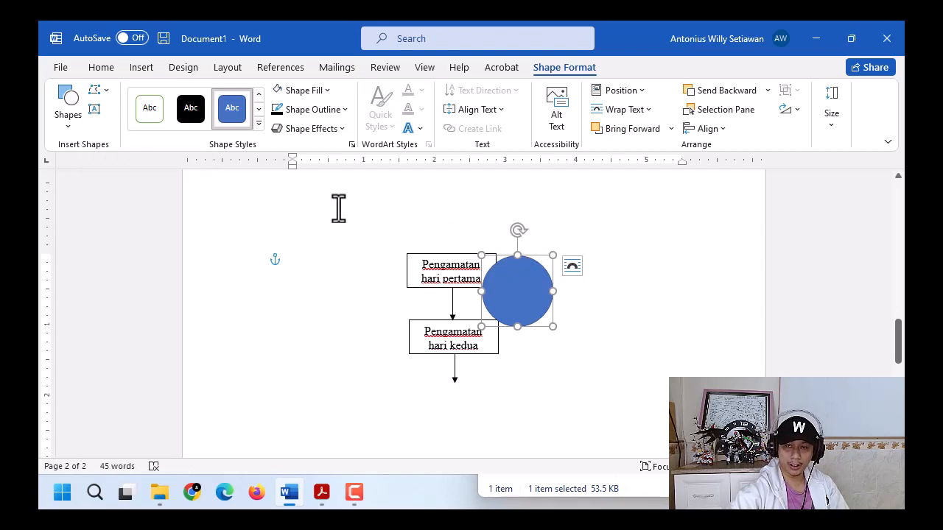
pyautogui.press('Delete')
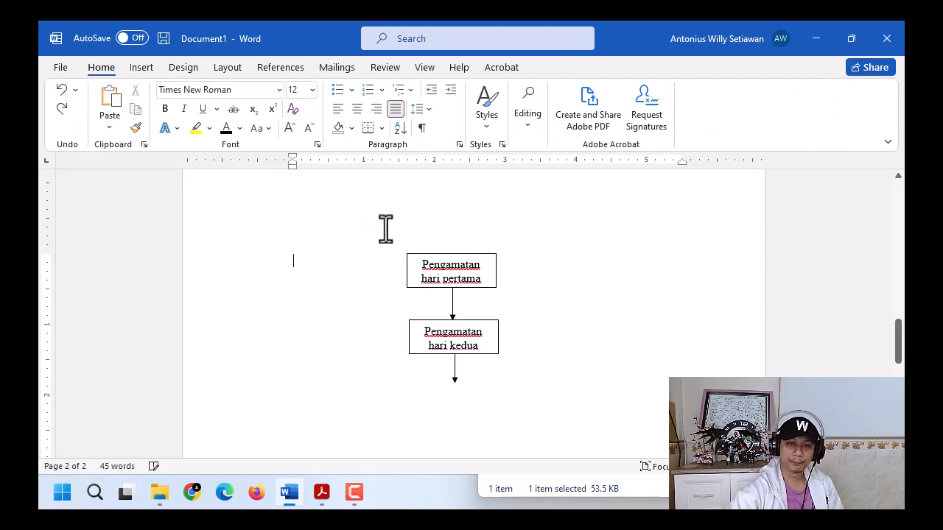
pyautogui.click(495, 266)
pyautogui.click(141, 67)
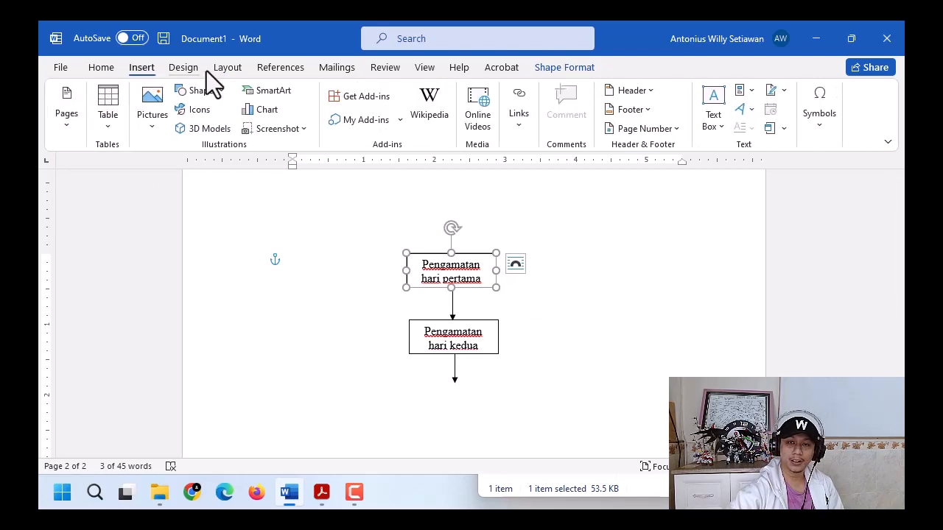
pyautogui.click(574, 65)
pyautogui.click(65, 123)
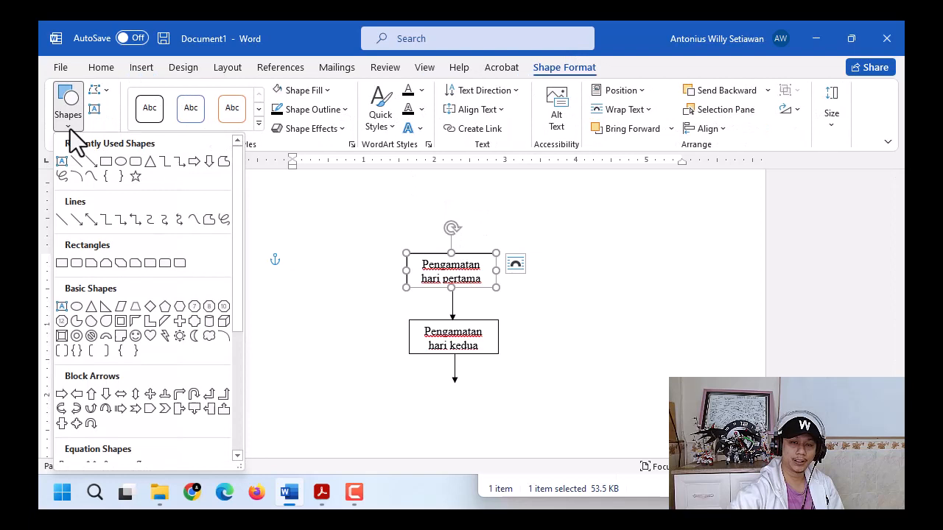
pyautogui.click(120, 162)
pyautogui.moveTo(316, 270); pyautogui.dragTo(378, 351)
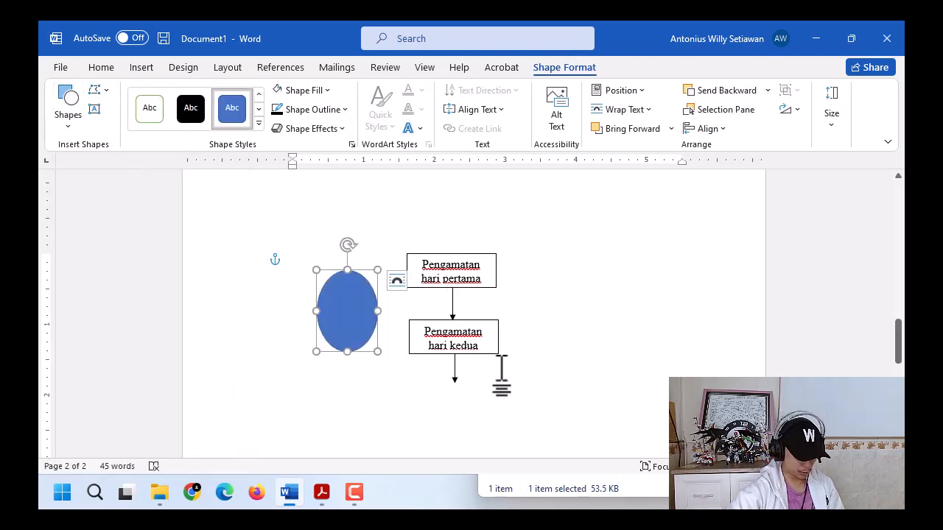
pyautogui.press('Delete')
# Change the shape of the "Pengamatan hari pertama" box from a rectangle to an oval and deselect it.
pyautogui.click(473, 253)
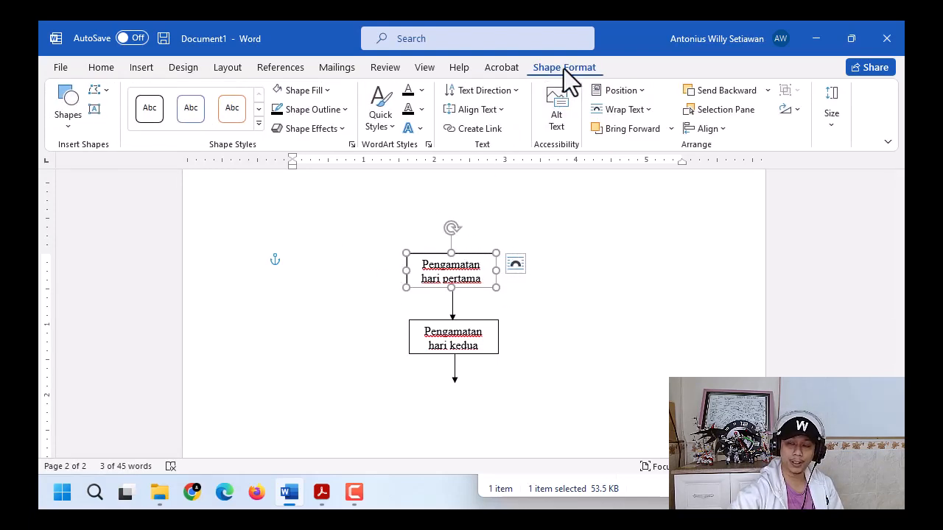
pyautogui.click(104, 94)
pyautogui.moveTo(171, 99)
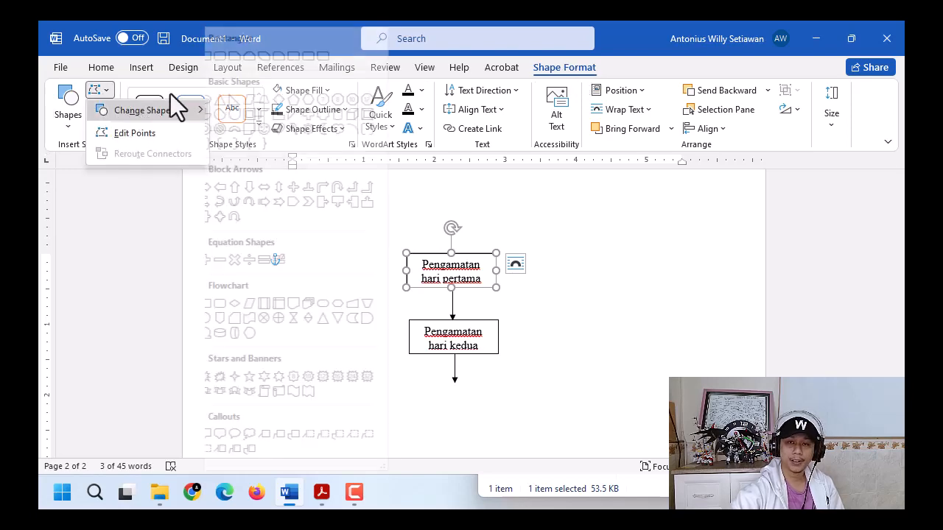
pyautogui.click(135, 67)
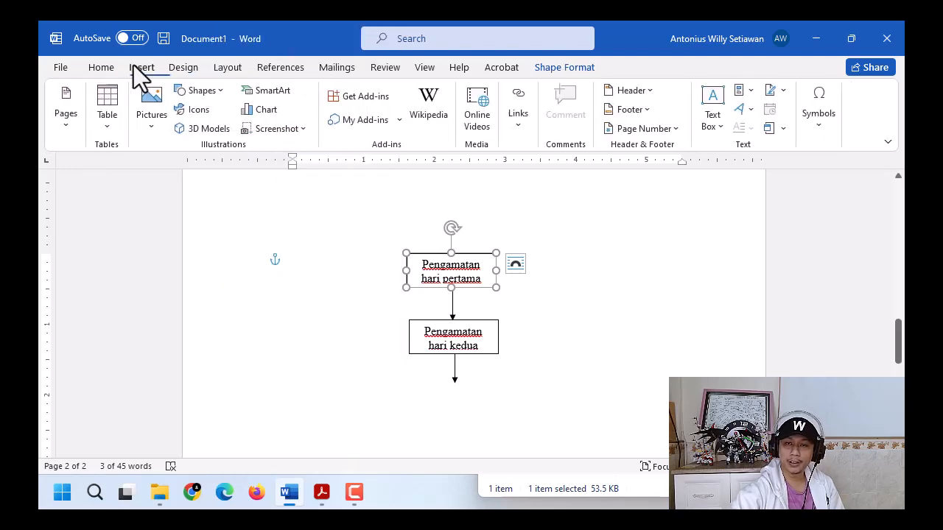
pyautogui.click(193, 90)
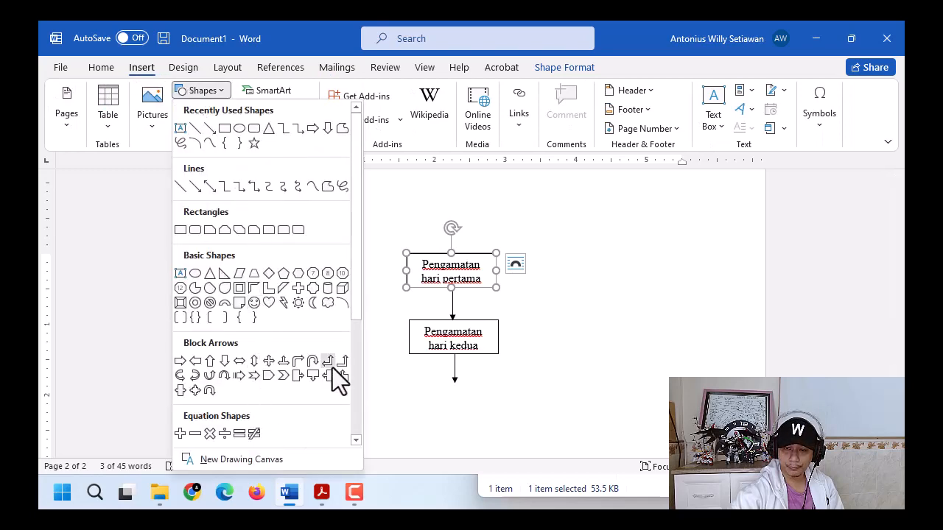
pyautogui.scroll(-5, 324, 365)
pyautogui.scroll(5, 324, 372)
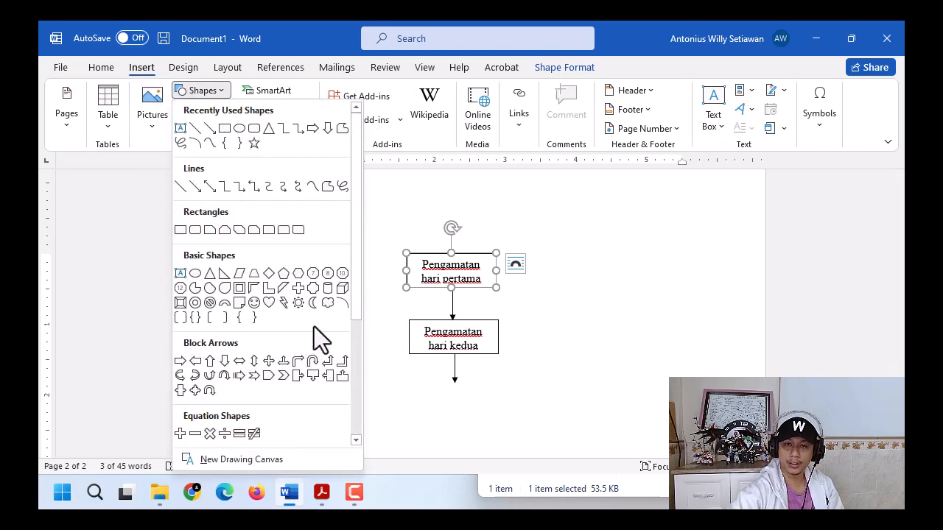
pyautogui.click(272, 21)
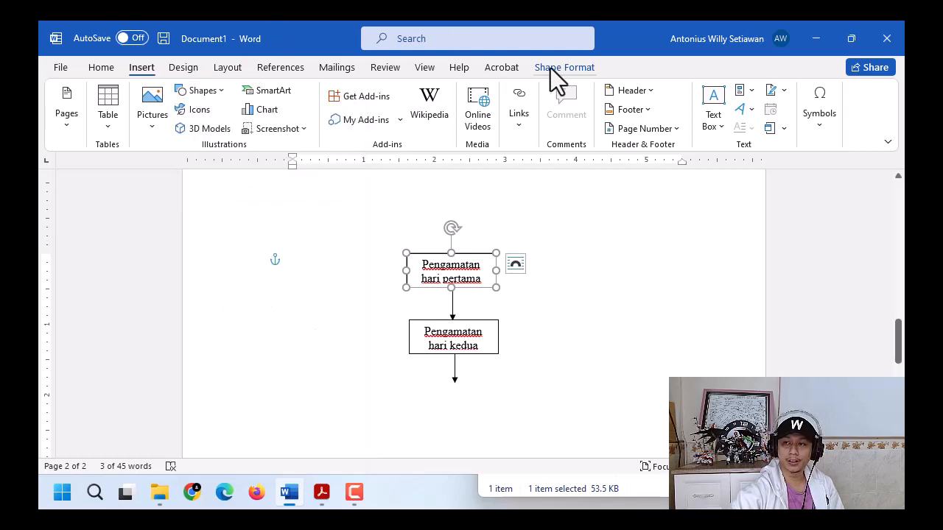
pyautogui.click(574, 68)
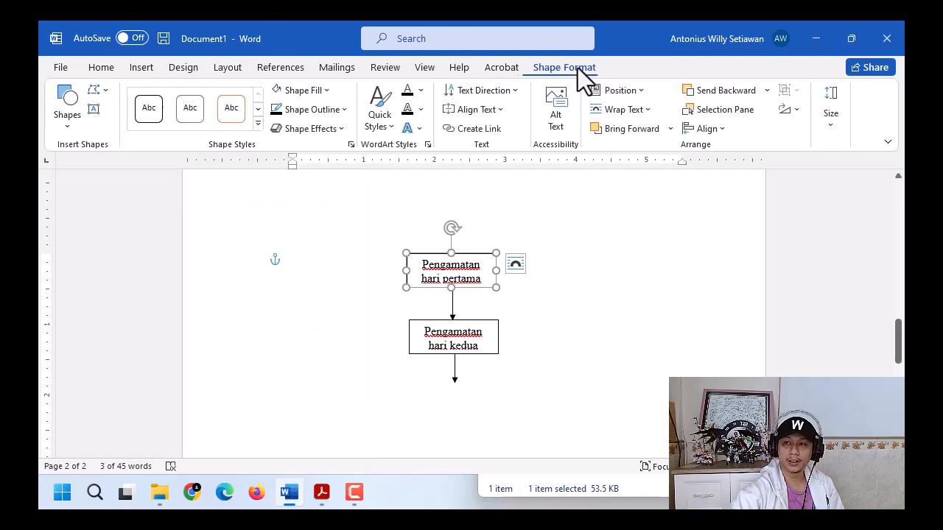
pyautogui.click(100, 92)
pyautogui.click(157, 110)
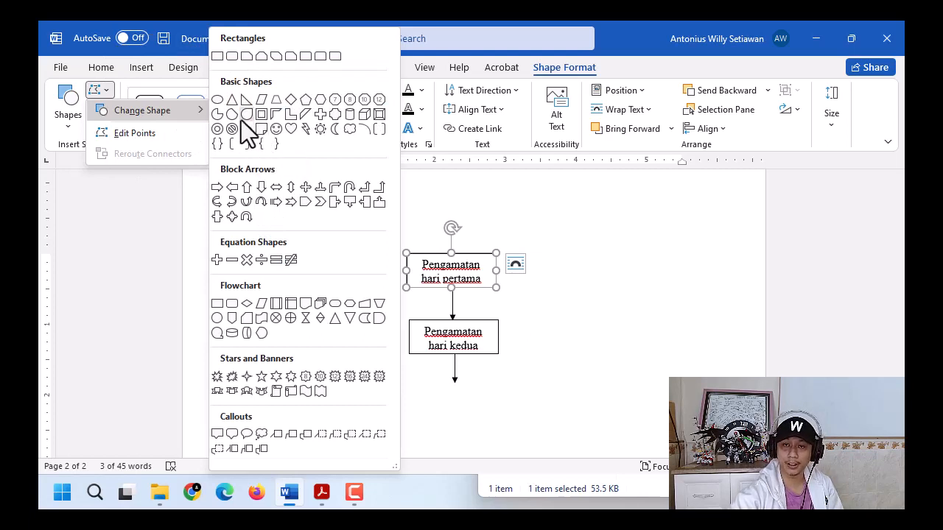
pyautogui.click(217, 100)
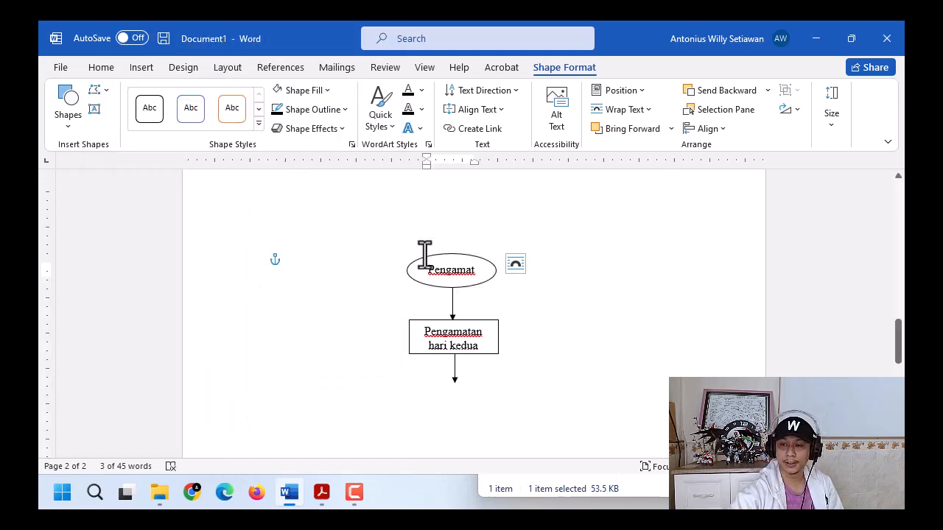
pyautogui.click(593, 278)
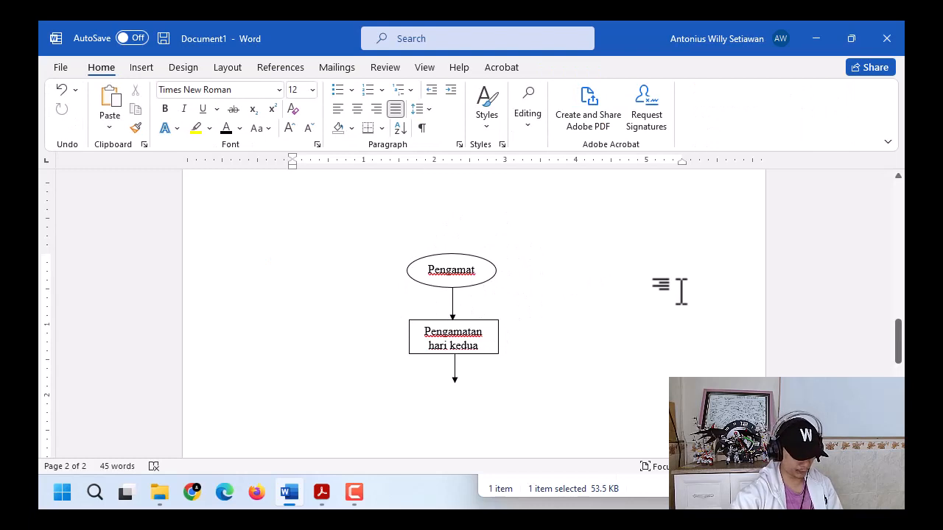
# Undo the oval shape change on the "Pengamatan hari pertama" box and copy the "Pengamatan hari kedua" box.
pyautogui.hotkey('ctrl', 'z')
pyautogui.press('Escape')
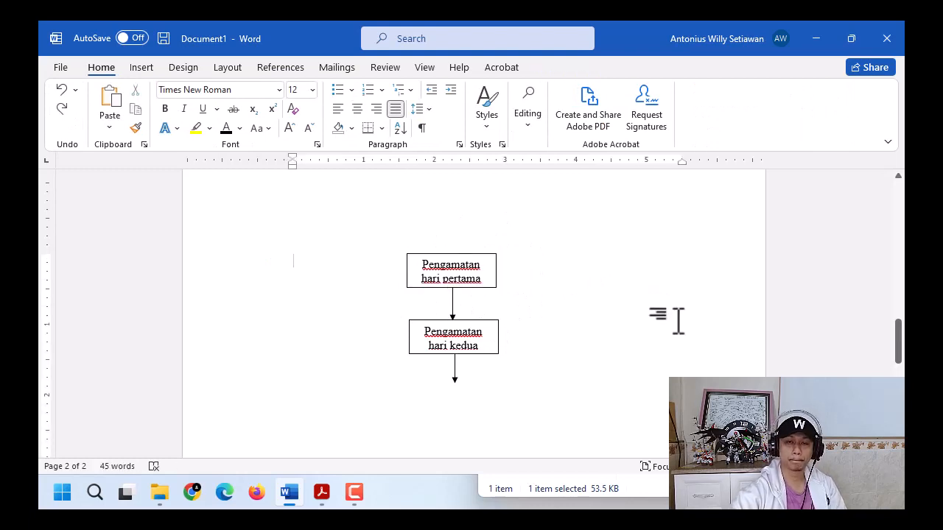
pyautogui.click(498, 333)
pyautogui.hotkey('ctrl', 'c')
# Try pasting a duplicate of the "Pengamatan hari kedua" box and undo the paste.
pyautogui.click(543, 394)
pyautogui.hotkey('ctrl', 'v')
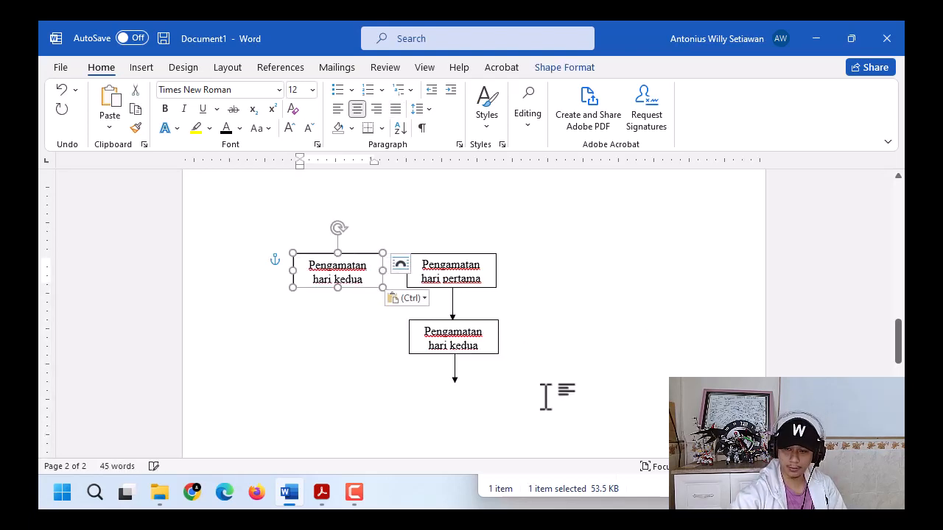
pyautogui.scroll(-2, 543, 393)
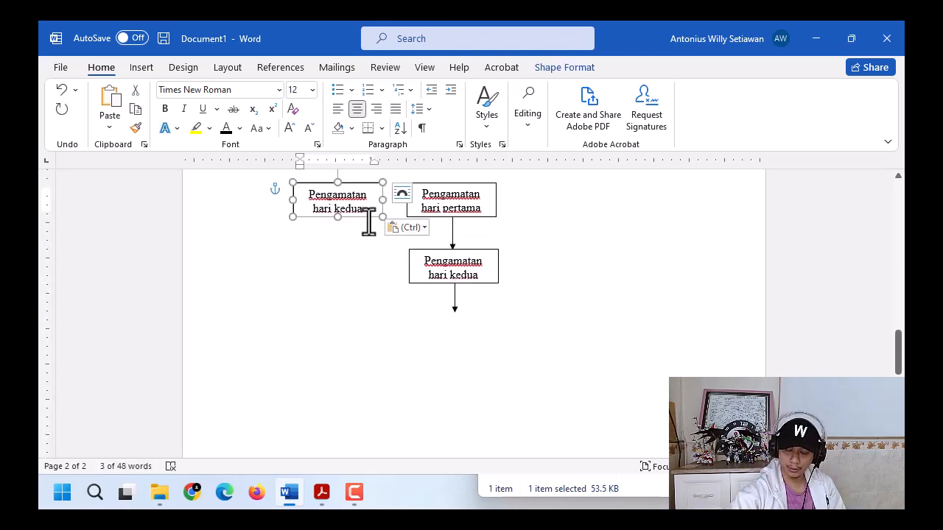
pyautogui.moveTo(366, 221); pyautogui.dragTo(483, 283)
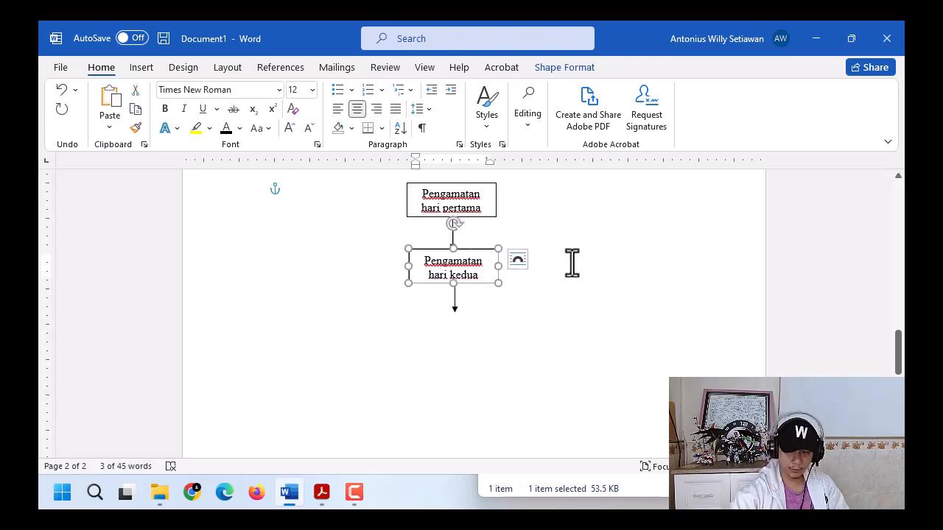
pyautogui.hotkey('ctrl', 'v')
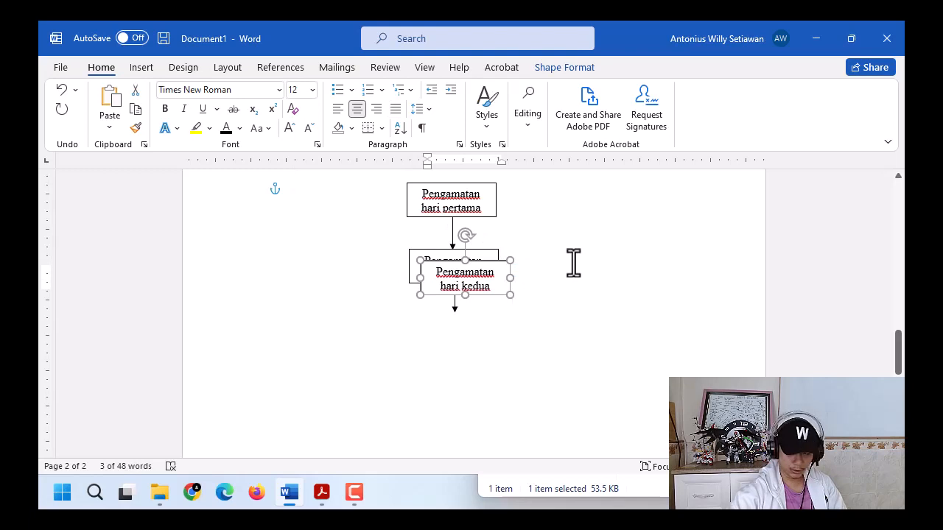
pyautogui.hotkey('ctrl', 'z')
# Try stretching the "Pengamatan hari kedua" box downward and selecting the small picture inside it, and undo the changes.
pyautogui.click(483, 278)
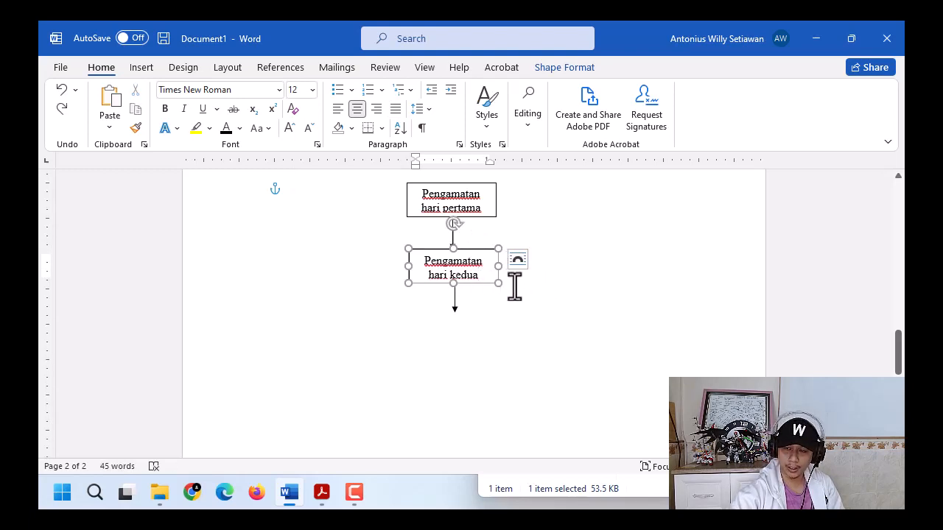
pyautogui.press('ctrl')
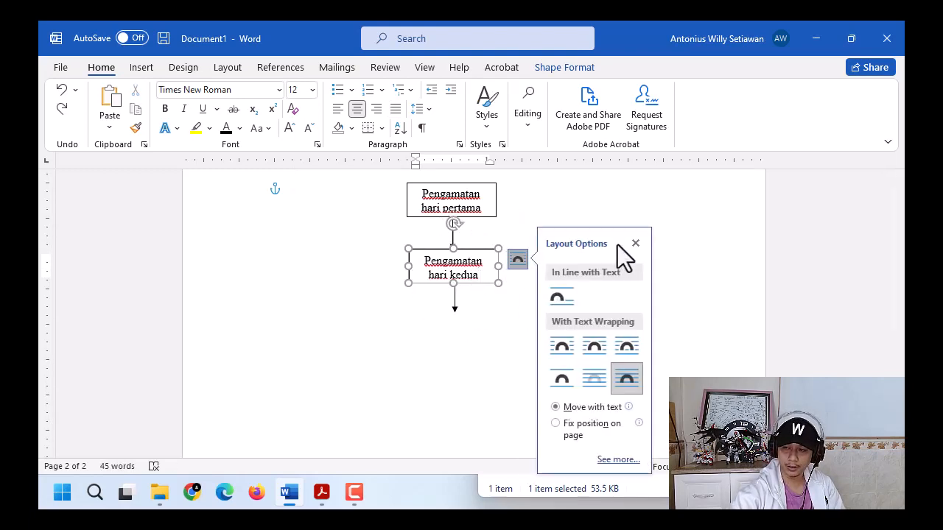
pyautogui.click(633, 244)
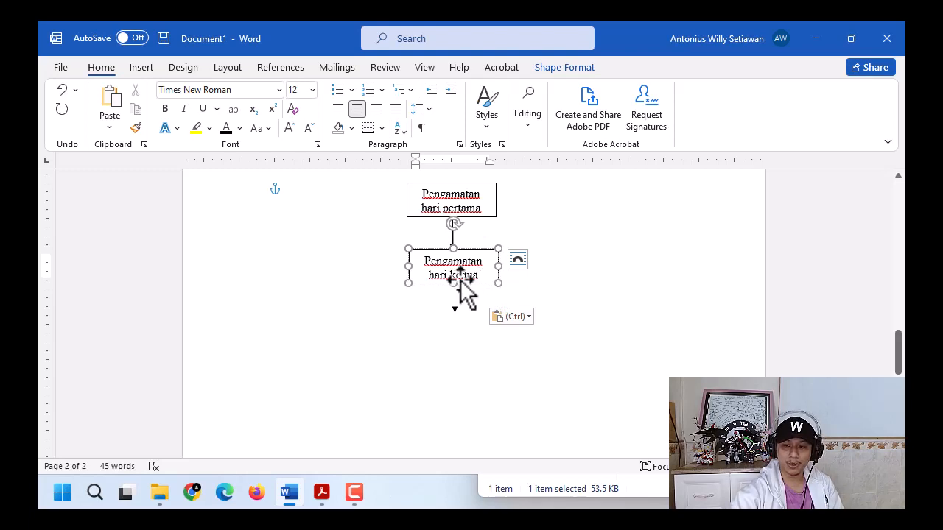
pyautogui.moveTo(453, 283); pyautogui.dragTo(451, 390)
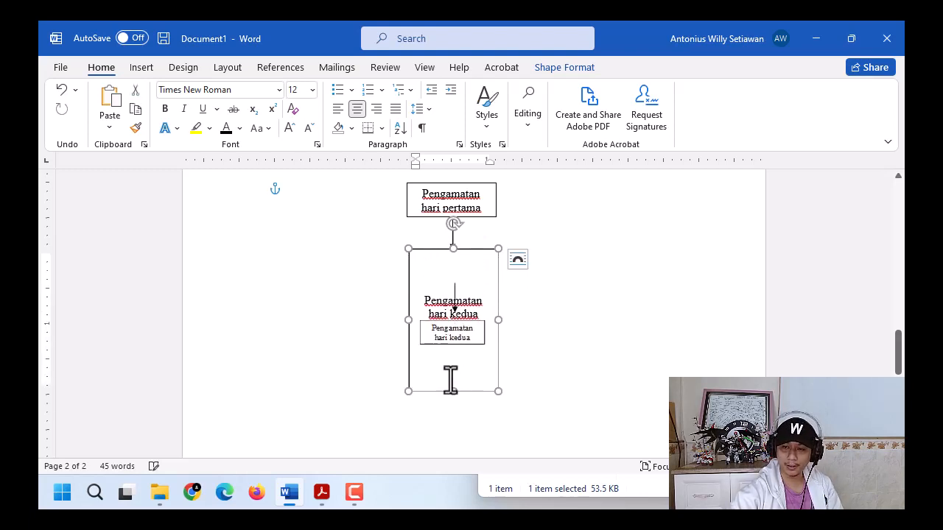
pyautogui.click(458, 336)
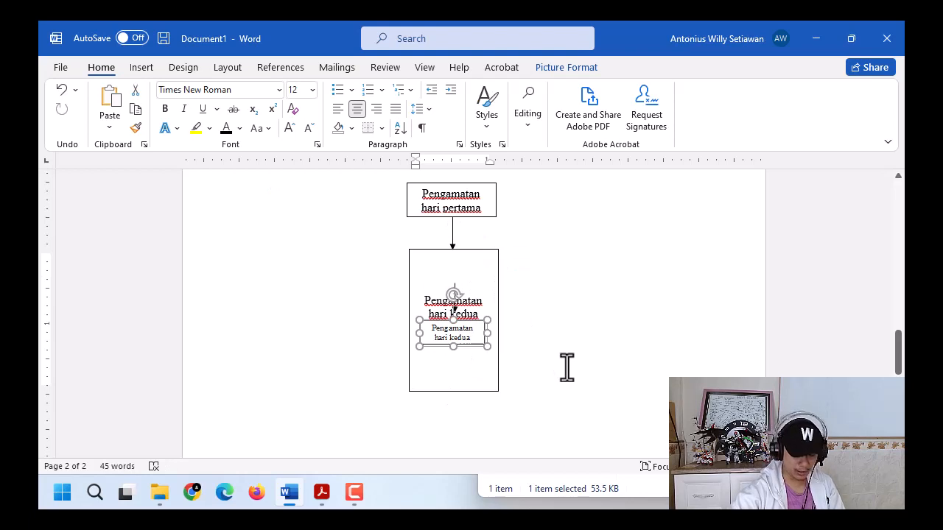
pyautogui.hotkey('ctrl', 'z')
pyautogui.hotkey('ctrl', 'z')
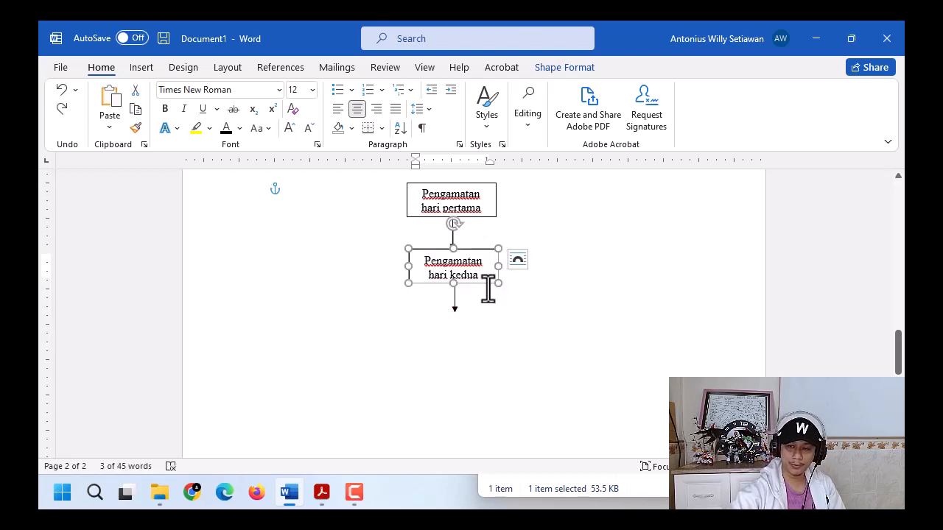
pyautogui.click(567, 325)
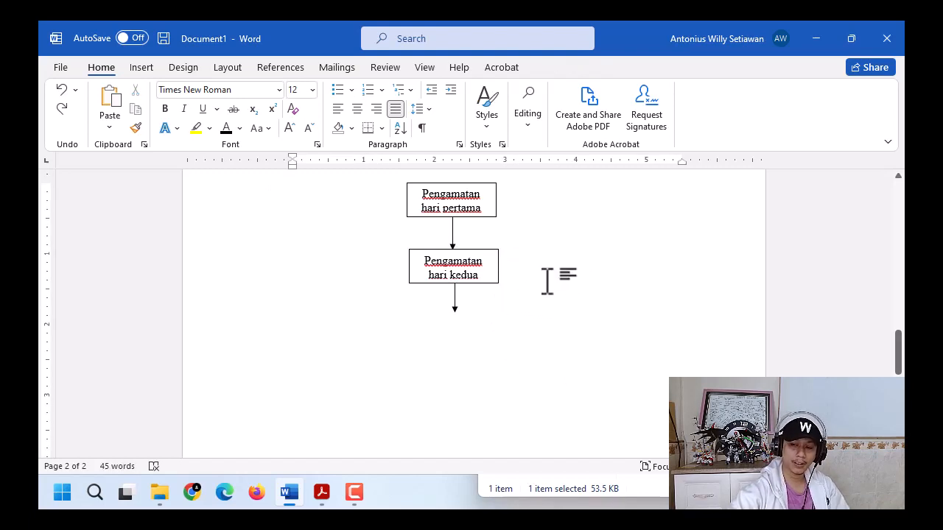
pyautogui.click(485, 276)
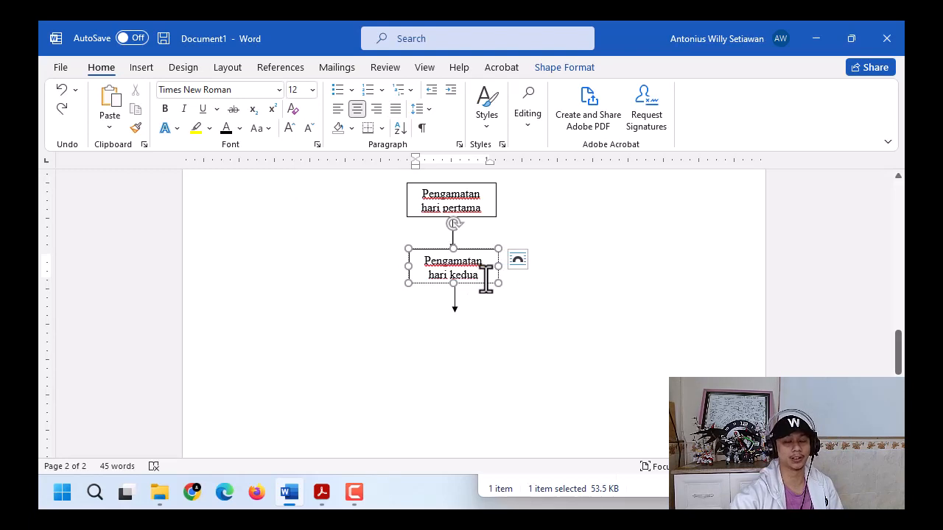
pyautogui.click(566, 317)
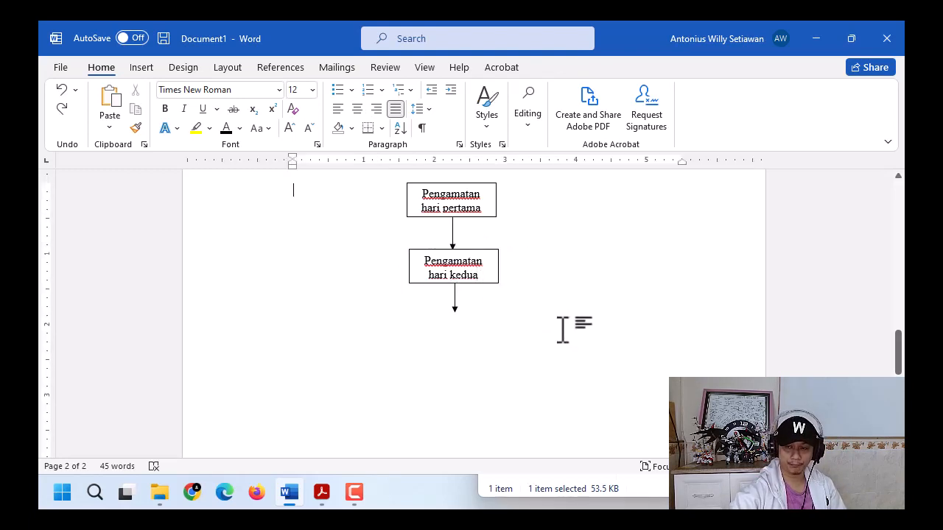
# Paste a duplicate of the "Pengamatan hari kedua" box and place it directly under the lower arrow.
pyautogui.click(487, 281)
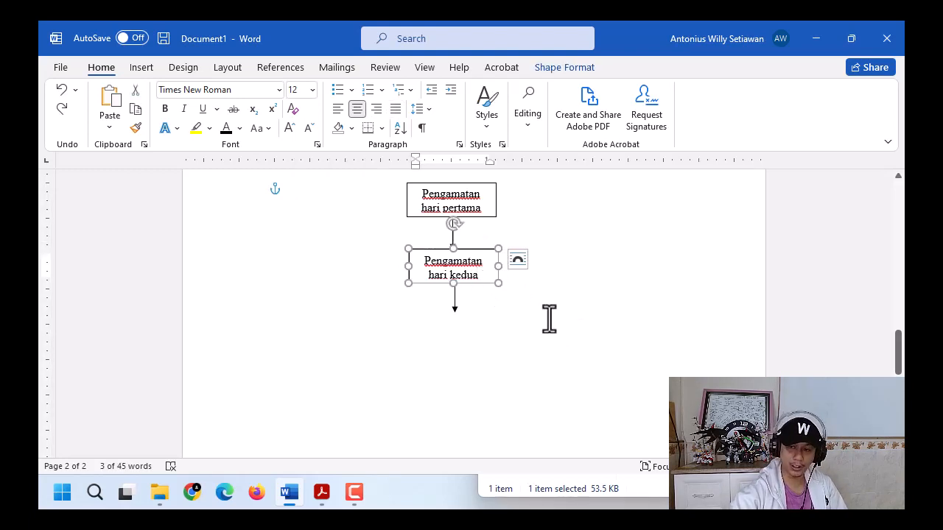
pyautogui.hotkey('ctrl', 'v')
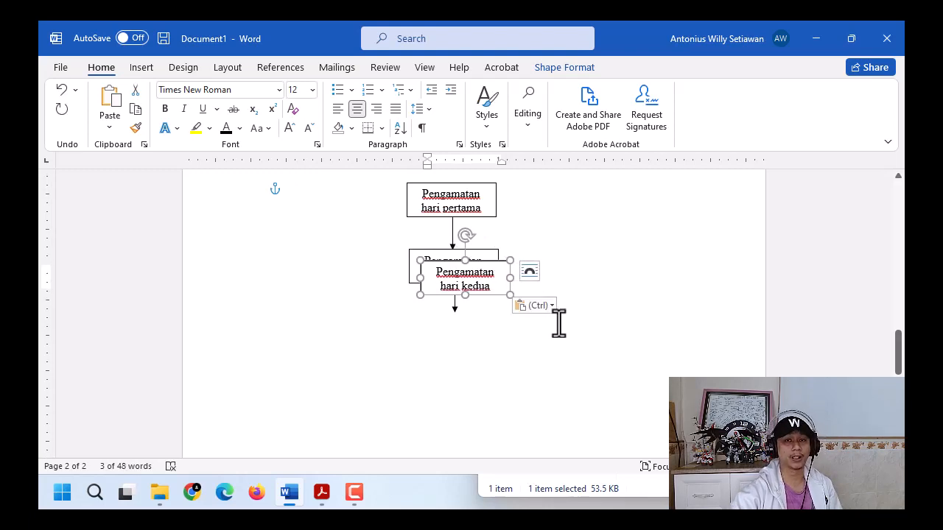
pyautogui.moveTo(499, 298); pyautogui.dragTo(467, 339)
# Replace the duplicated box's text with "Kesimpulan" and delete the small stray picture inside it.
pyautogui.click(430, 329)
pyautogui.write('K')
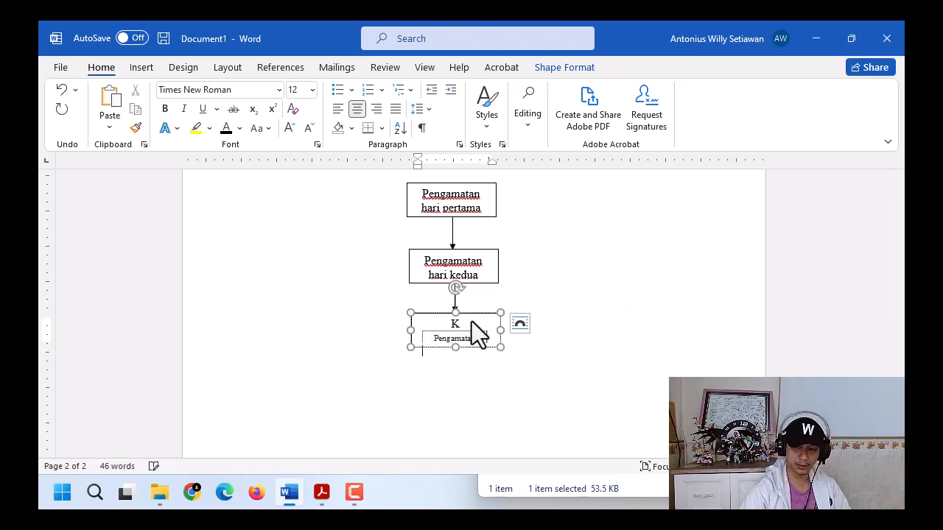
pyautogui.write('esimpula')
pyautogui.write('n')
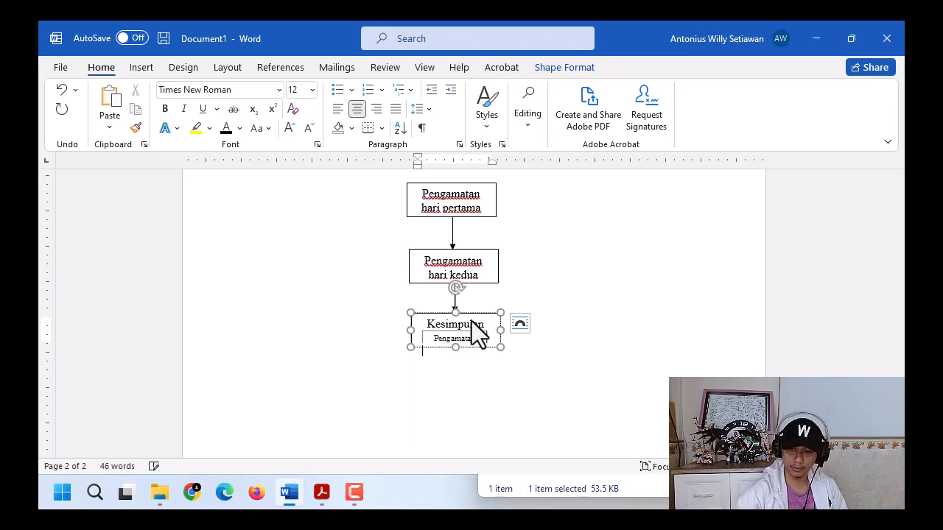
pyautogui.click(477, 339)
pyautogui.press('Delete')
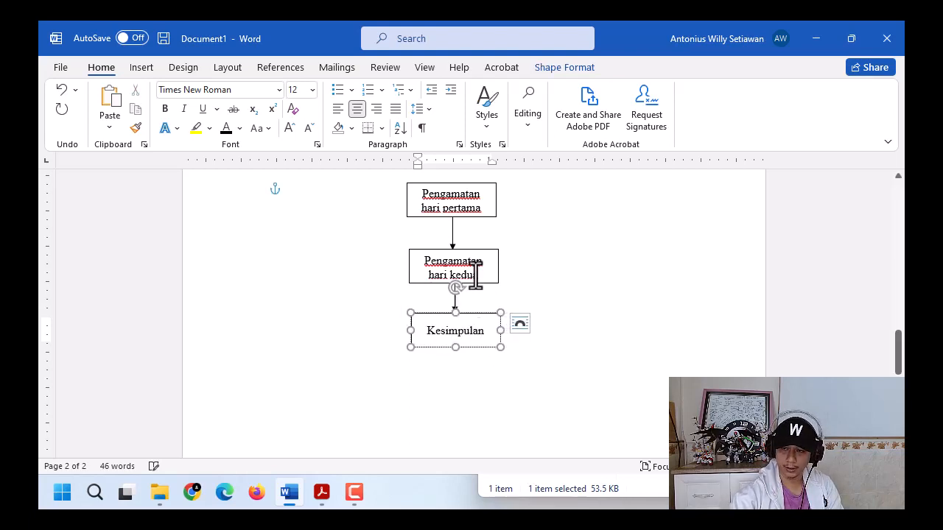
# Delete the stray picture frame inside the "Pengamatan hari kedua" box.
pyautogui.click(483, 278)
pyautogui.press('Delete')
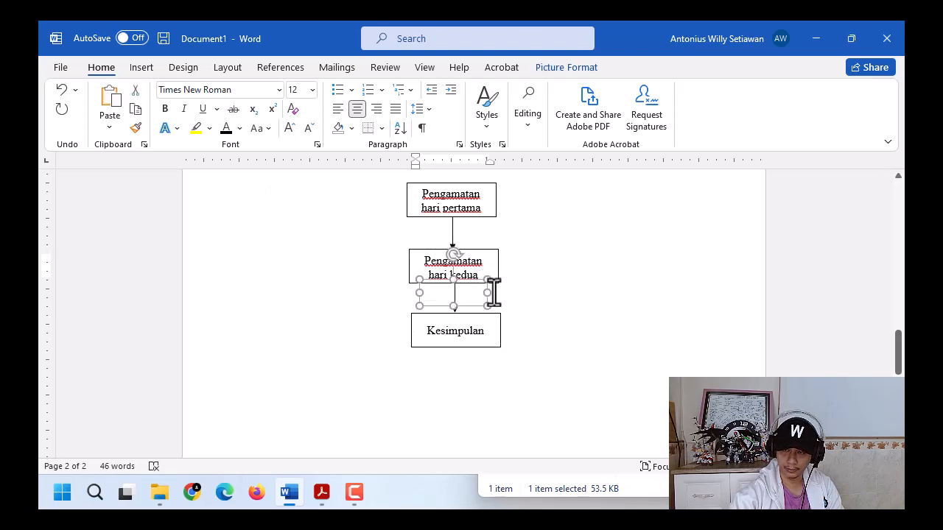
pyautogui.press('Delete')
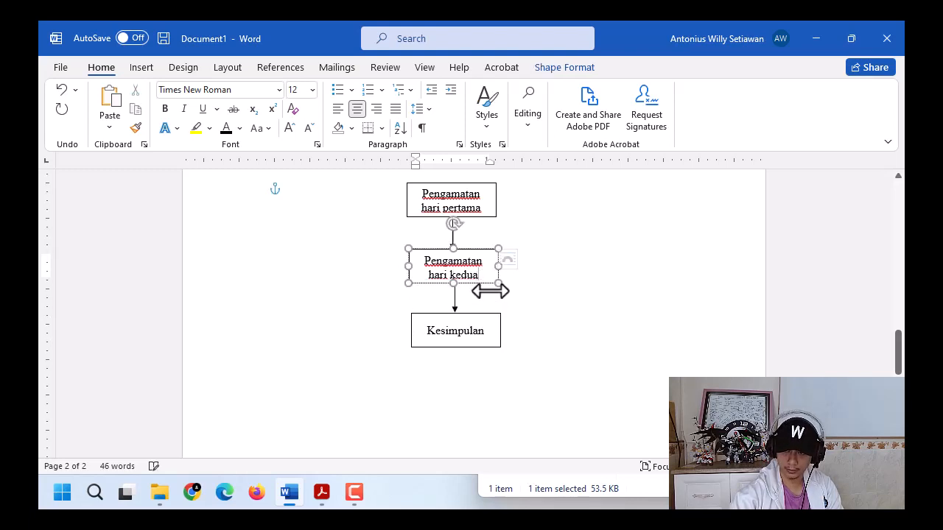
# Try stretching the "Pengamatan hari kedua" box downward, undo the resize and deselect the box.
pyautogui.moveTo(453, 281); pyautogui.dragTo(453, 315)
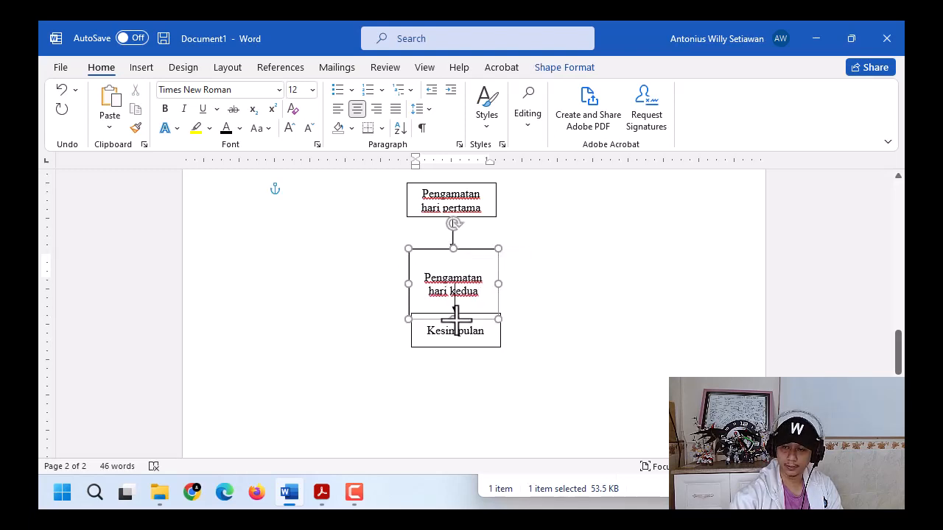
pyautogui.hotkey('ctrl', 'z')
pyautogui.click(603, 324)
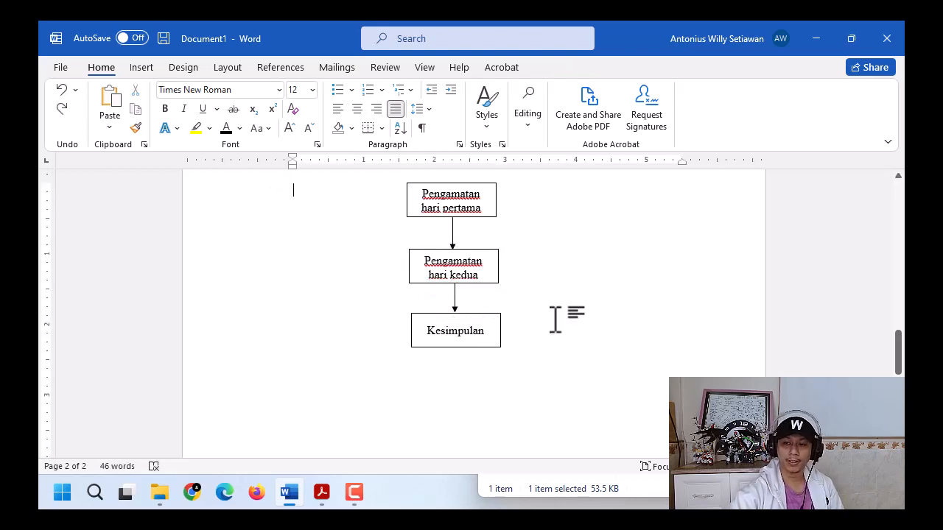
# Try moving the "Pengamatan hari pertama" box away from the flowchart column and undo the move.
pyautogui.press('Return')
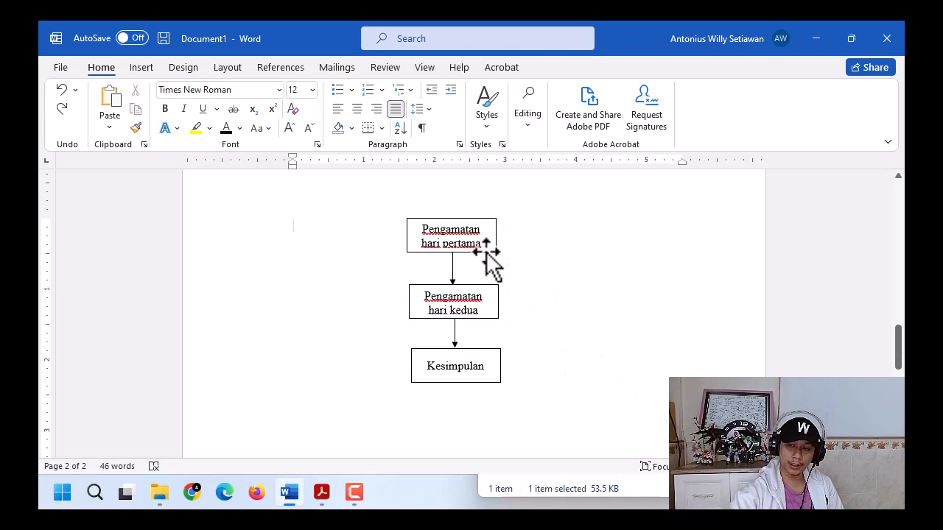
pyautogui.moveTo(488, 259); pyautogui.dragTo(600, 248)
pyautogui.hotkey('ctrl', 'z')
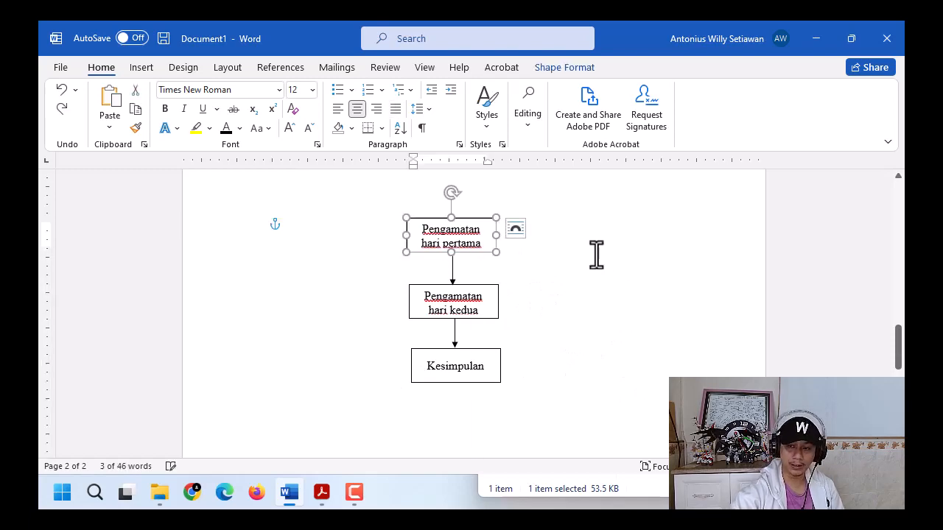
# Try moving the "Kesimpulan" box away from its arrow and undo the move.
pyautogui.scroll(5, 594, 237)
pyautogui.scroll(4, 565, 229)
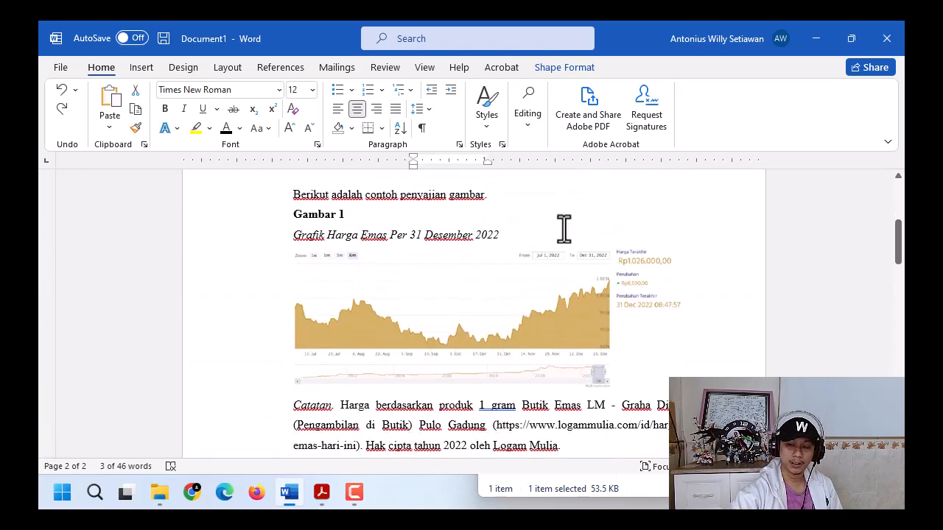
pyautogui.scroll(-10, 558, 231)
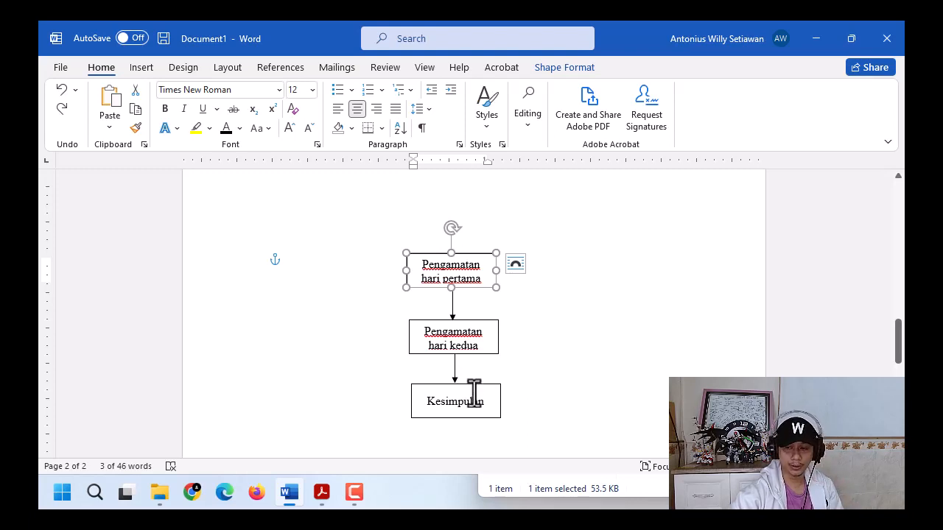
pyautogui.moveTo(476, 390); pyautogui.dragTo(531, 433)
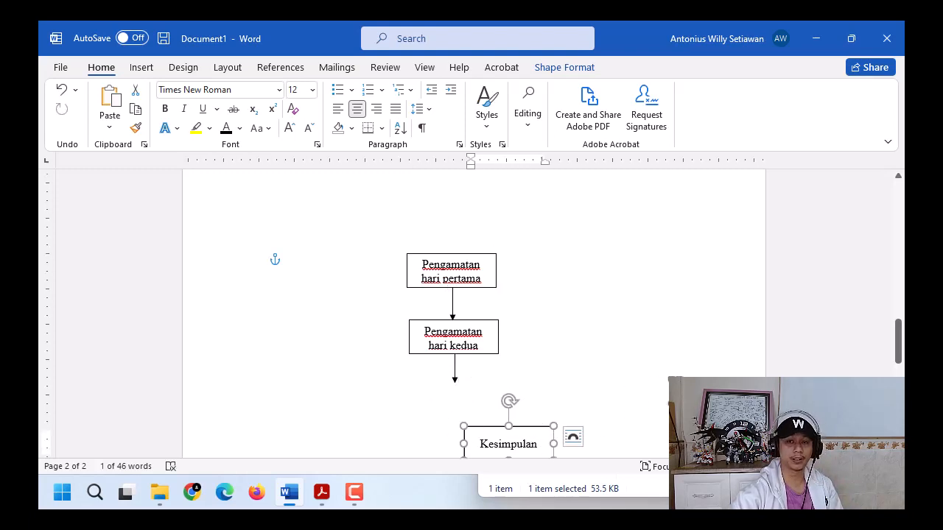
pyautogui.hotkey('ctrl', 'z')
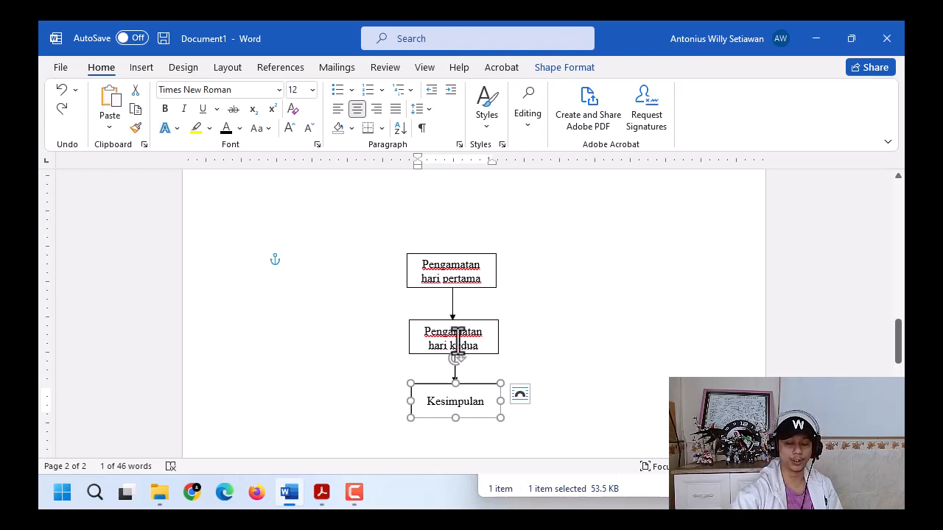
# Select the three flowchart text boxes together.
pyautogui.click(472, 256)
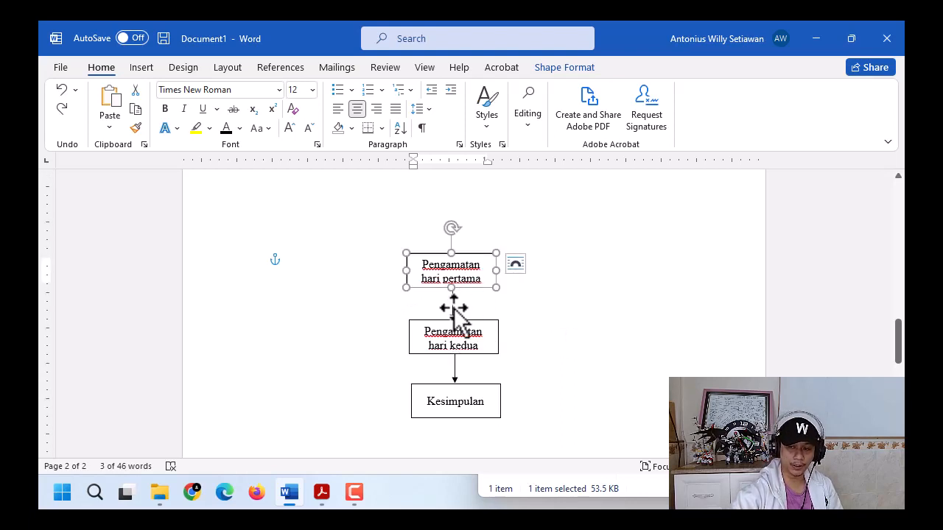
pyautogui.keyDown('shift'); pyautogui.click(467, 345); pyautogui.keyUp('shift')
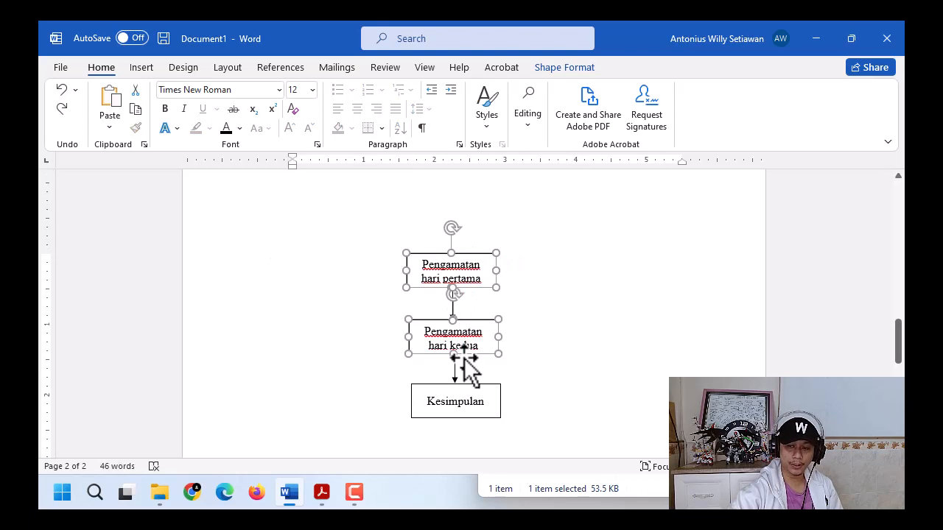
pyautogui.keyDown('shift'); pyautogui.click(461, 405); pyautogui.keyUp('shift')
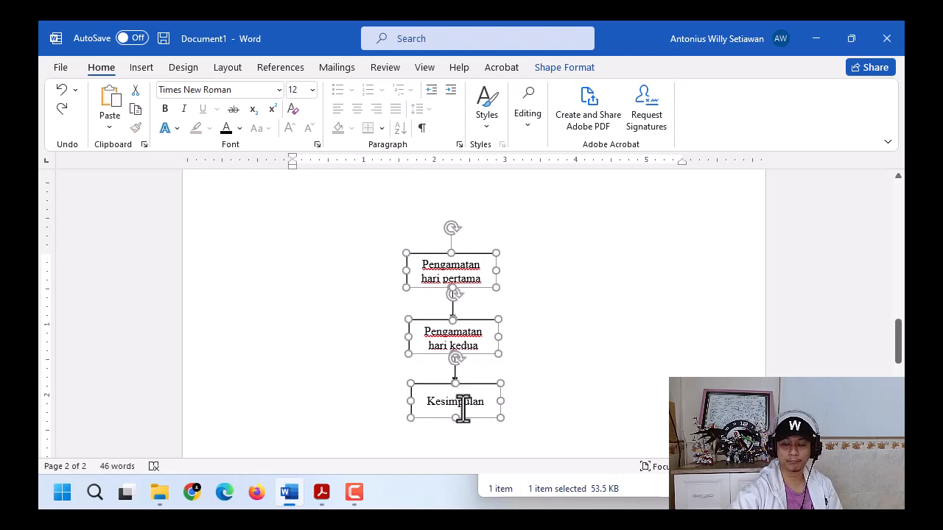
# Clear the File Explorer window showing the Screenshots folder off the document and deselect the flowchart boxes.
pyautogui.click(691, 488)
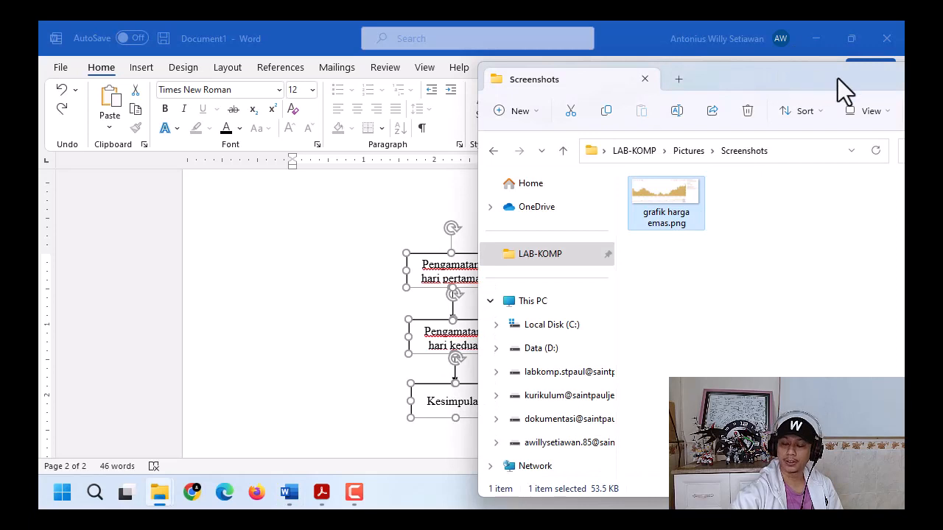
pyautogui.moveTo(837, 78); pyautogui.dragTo(592, 81)
pyautogui.click(724, 77)
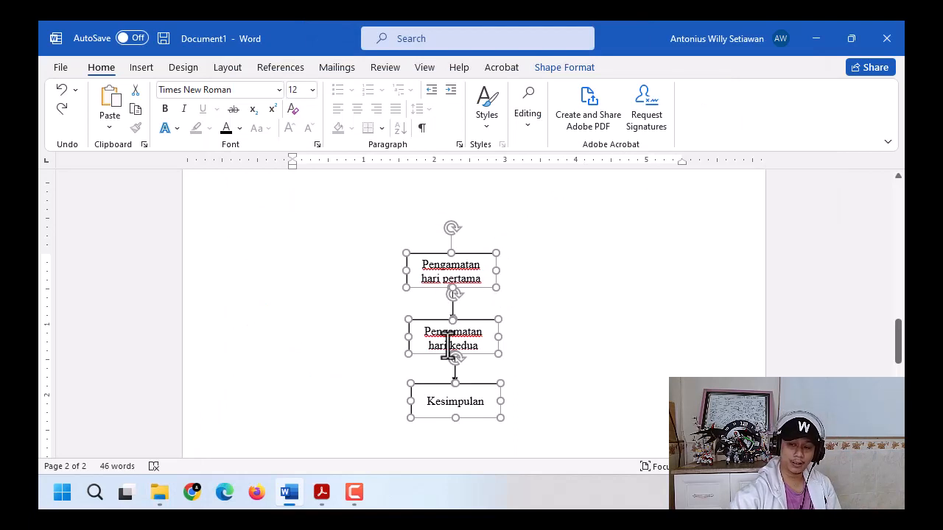
pyautogui.click(542, 263)
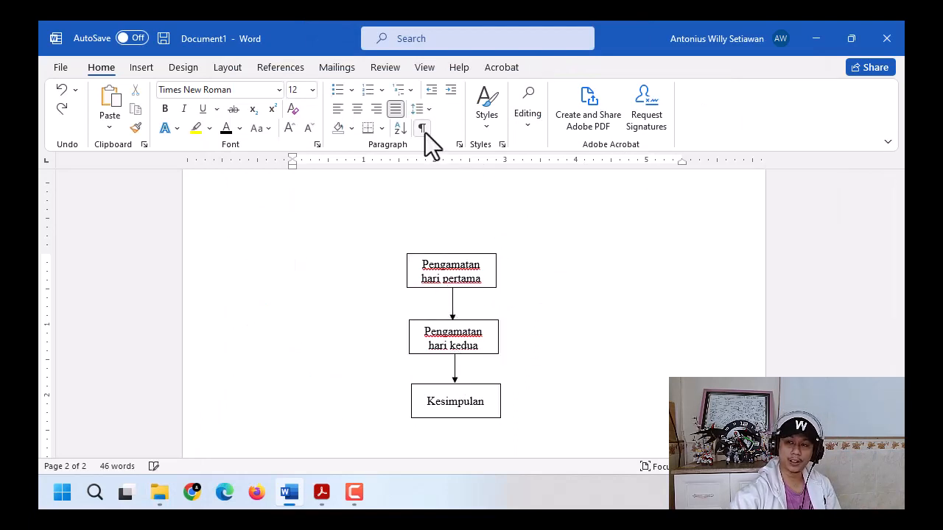
# Try to group the flowchart by selecting the three text boxes with Select Objects and grouping them.
pyautogui.click(527, 127)
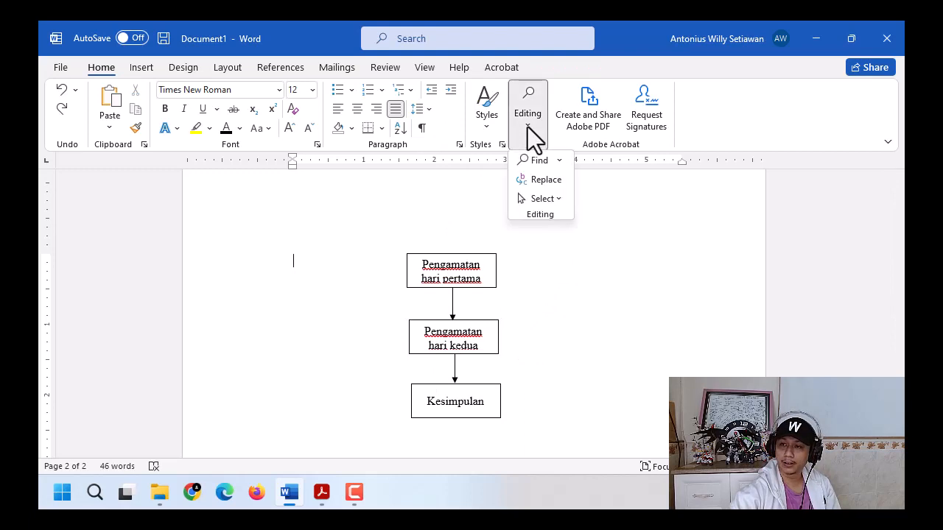
pyautogui.click(548, 198)
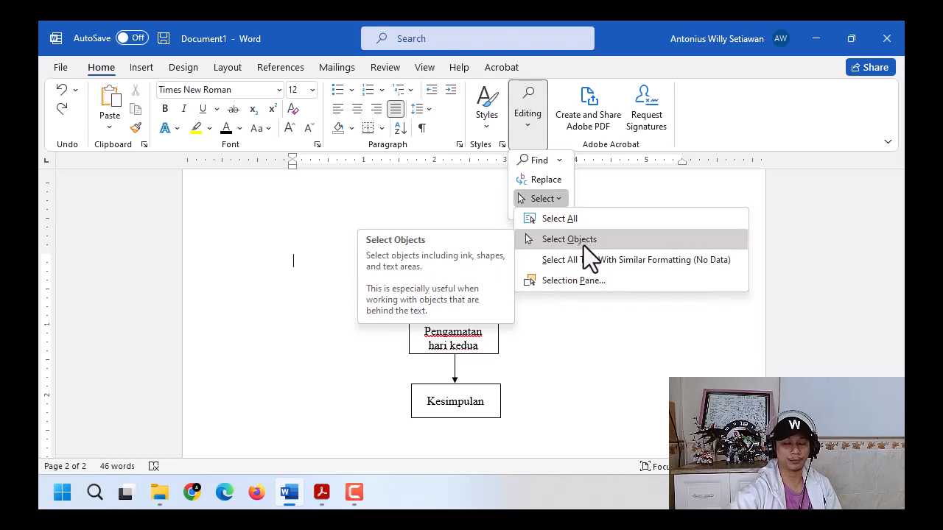
pyautogui.click(585, 240)
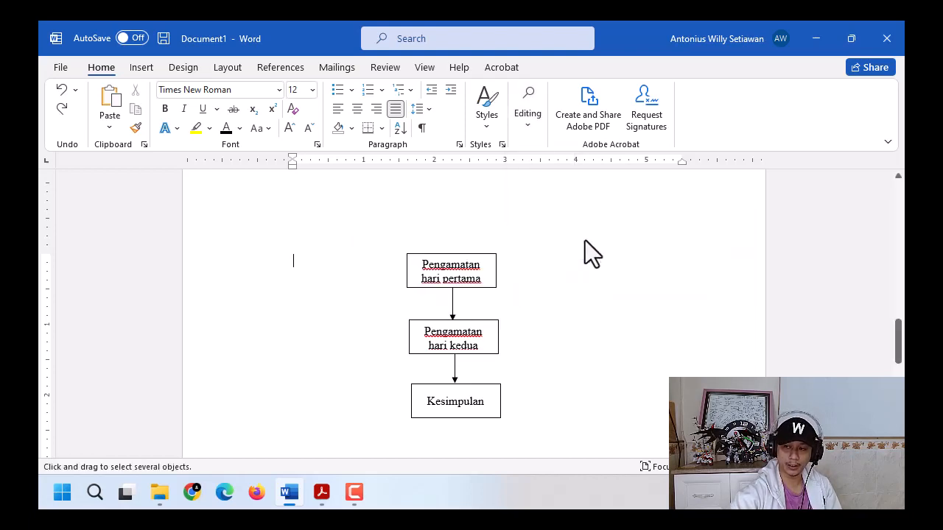
pyautogui.moveTo(381, 237); pyautogui.dragTo(524, 441)
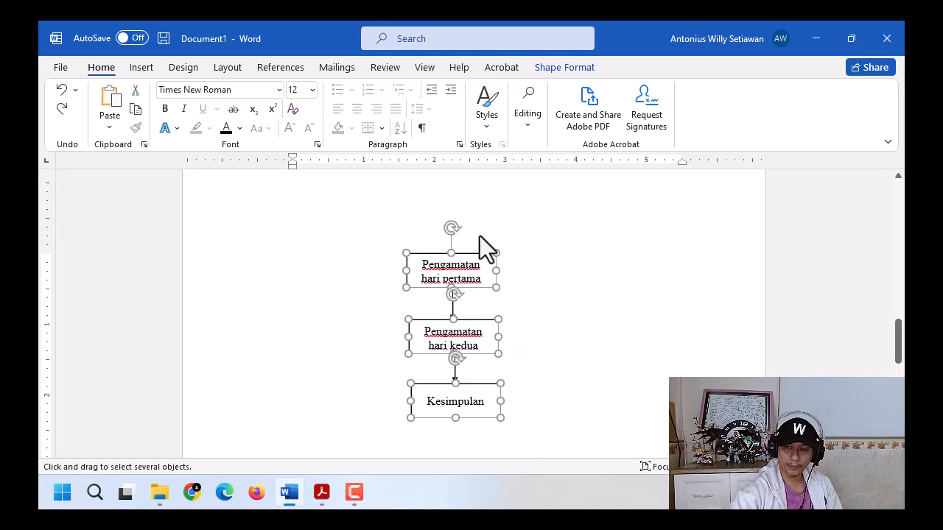
pyautogui.rightClick(477, 256)
pyautogui.moveTo(577, 273)
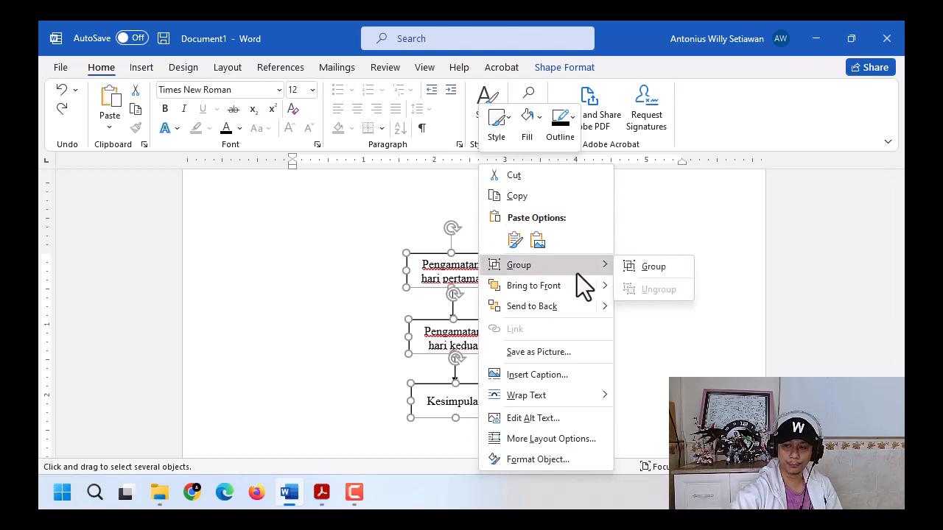
pyautogui.click(650, 266)
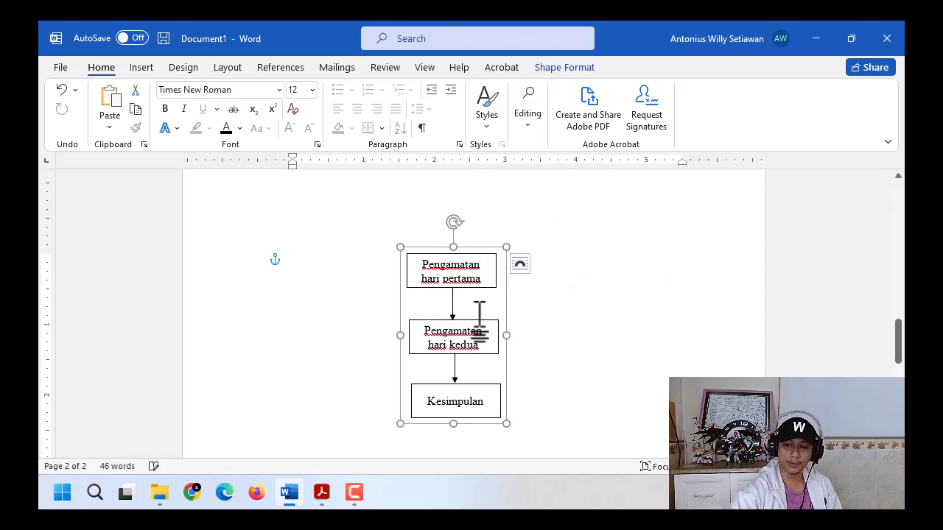
# Try moving the grouped boxes to the left margin, undo the move and the grouping, and deselect them.
pyautogui.moveTo(484, 255); pyautogui.dragTo(332, 255)
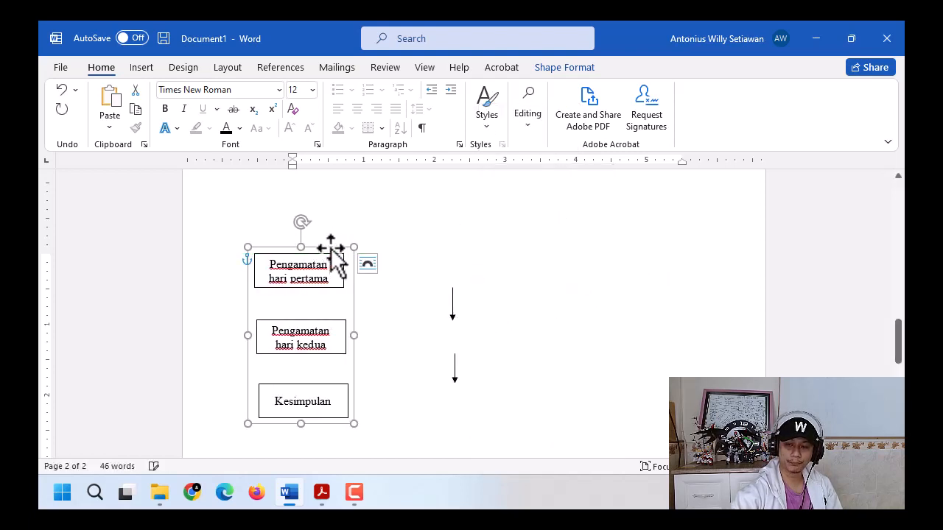
pyautogui.hotkey('ctrl', 'z')
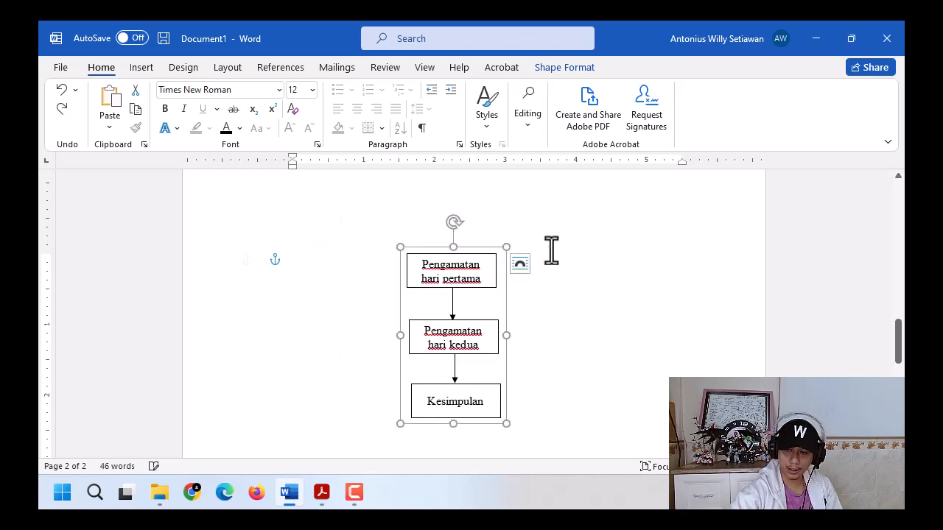
pyautogui.click(586, 259)
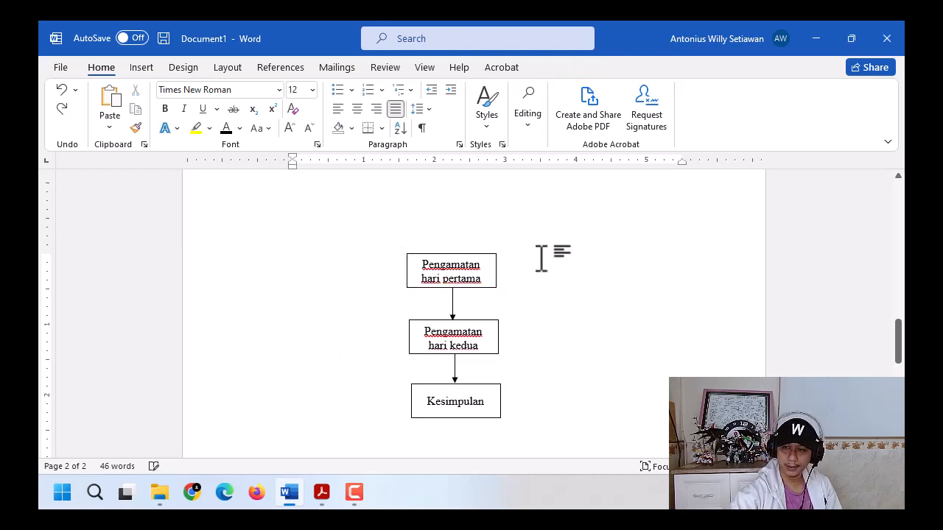
# Select all three flowchart boxes together with both connecting arrows using Select Objects and group them.
pyautogui.click(527, 116)
pyautogui.click(543, 198)
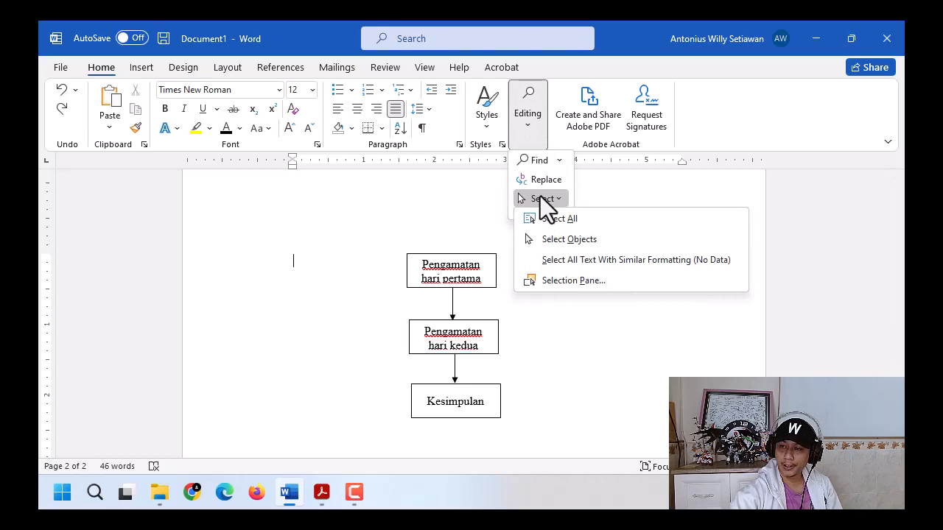
pyautogui.click(575, 242)
pyautogui.moveTo(389, 237); pyautogui.dragTo(518, 434)
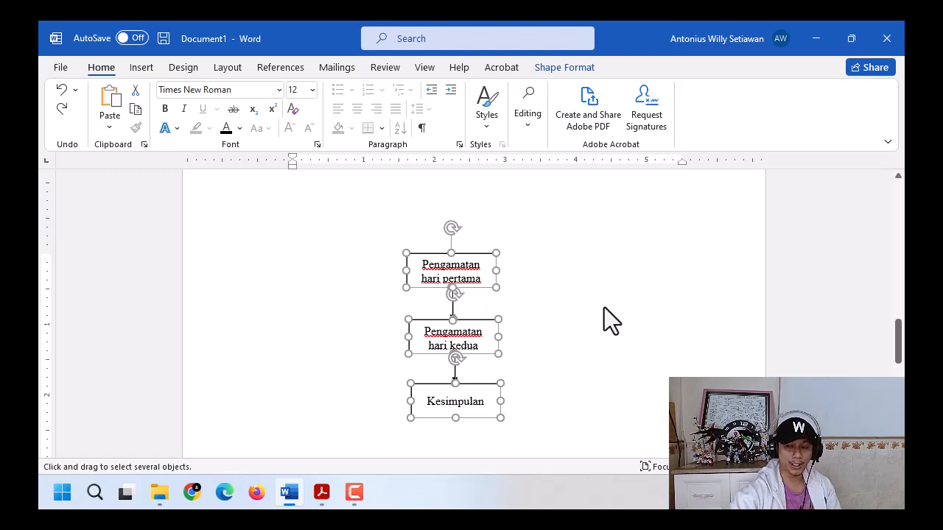
pyautogui.rightClick(469, 253)
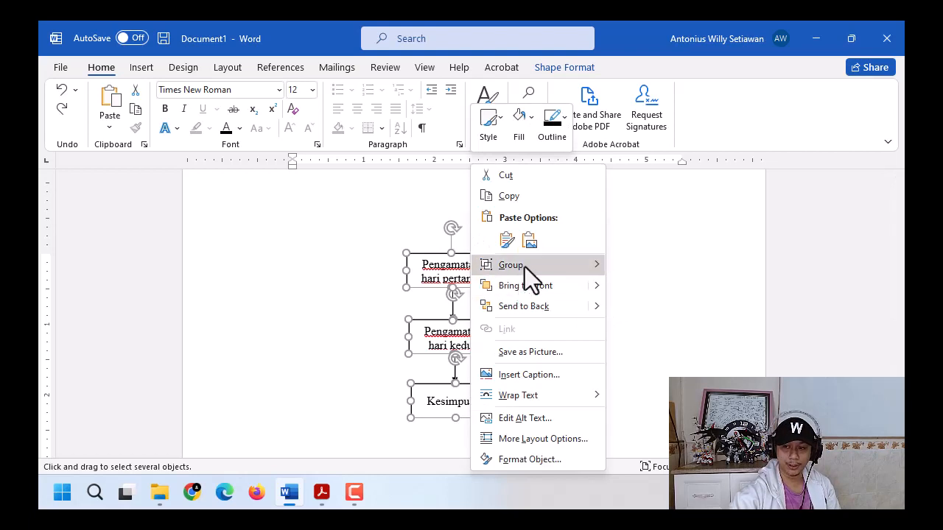
pyautogui.moveTo(529, 267)
pyautogui.click(635, 267)
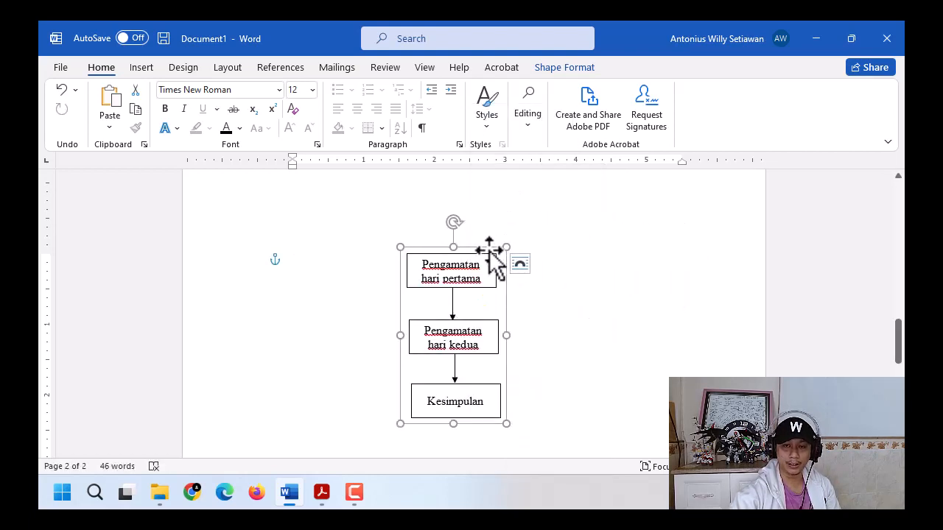
# Try moving the grouped flowchart to the left and right sides of the page and undo both moves.
pyautogui.moveTo(490, 251); pyautogui.dragTo(330, 248)
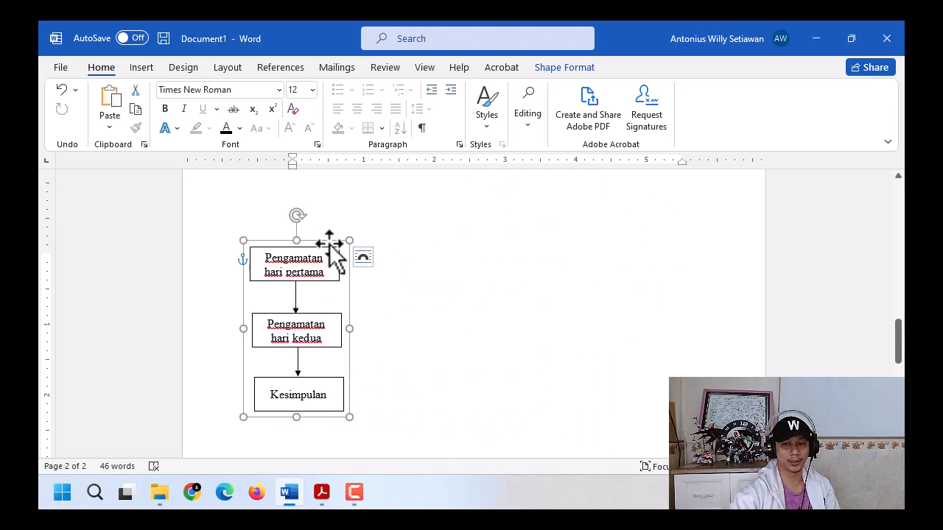
pyautogui.moveTo(479, 240); pyautogui.dragTo(623, 244)
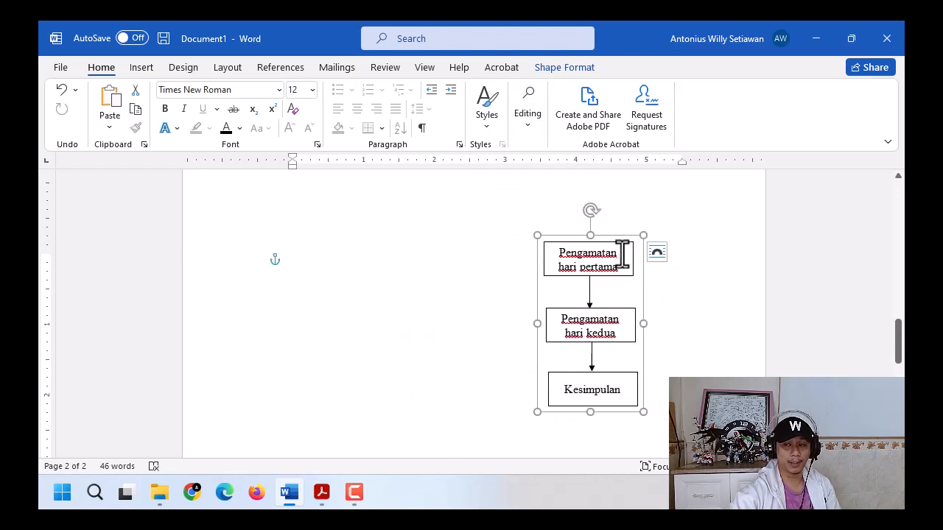
pyautogui.hotkey('ctrl', 'z')
pyautogui.hotkey('ctrl', 'z')
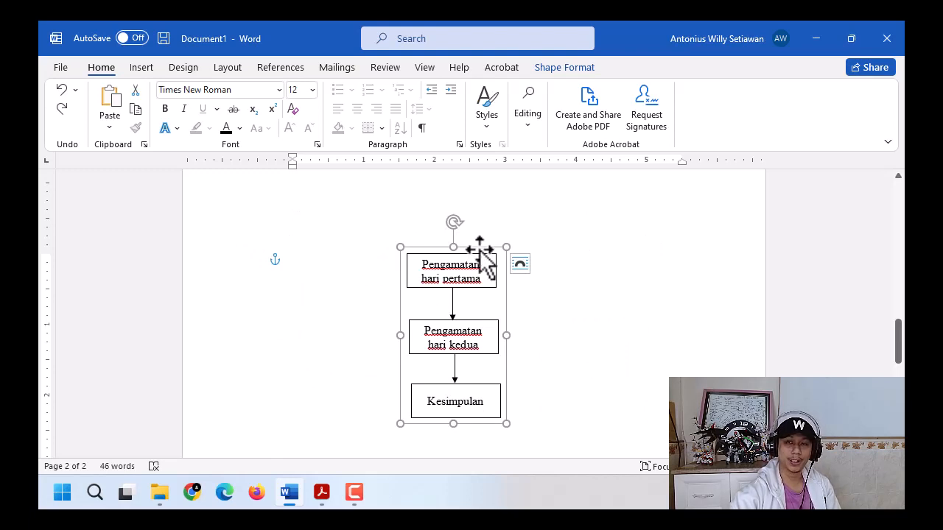
# Position the grouped flowchart in line with text and centre its paragraph.
pyautogui.click(558, 73)
pyautogui.click(620, 90)
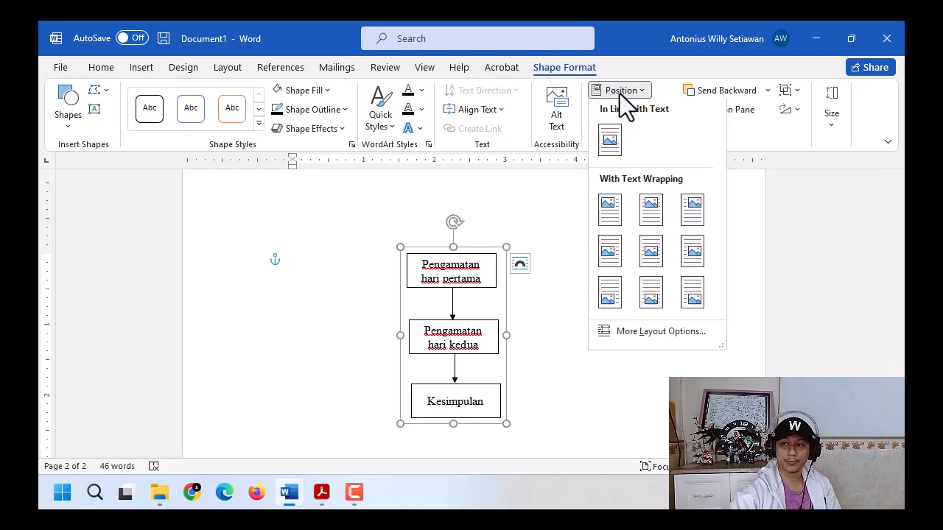
pyautogui.click(616, 136)
pyautogui.click(456, 299)
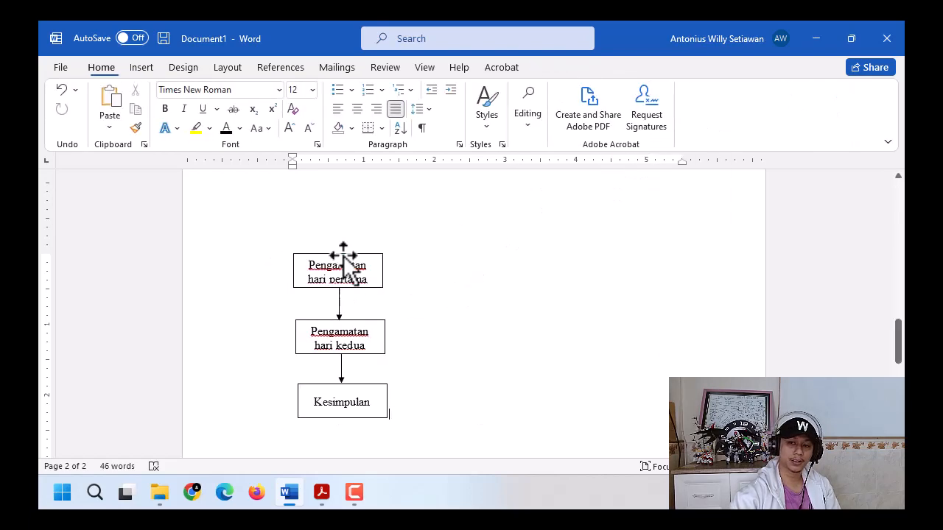
pyautogui.click(341, 259)
pyautogui.click(482, 324)
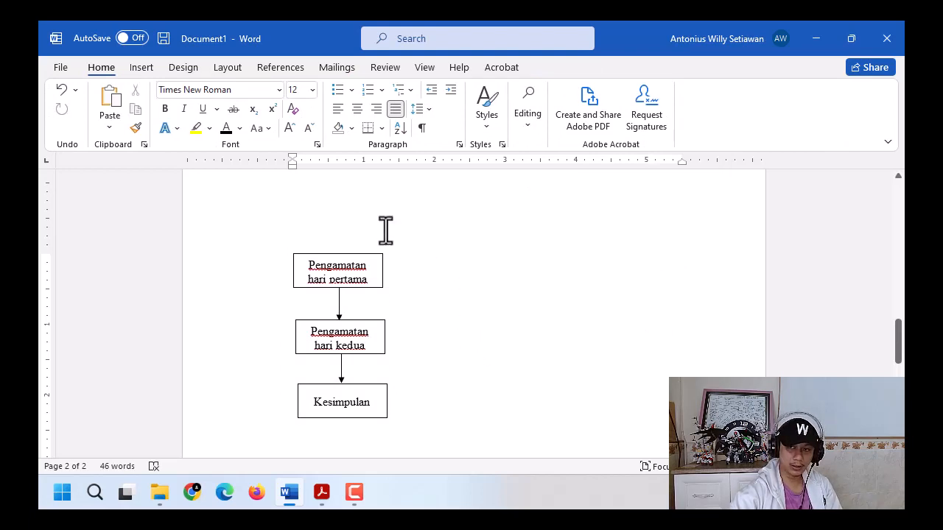
pyautogui.click(357, 112)
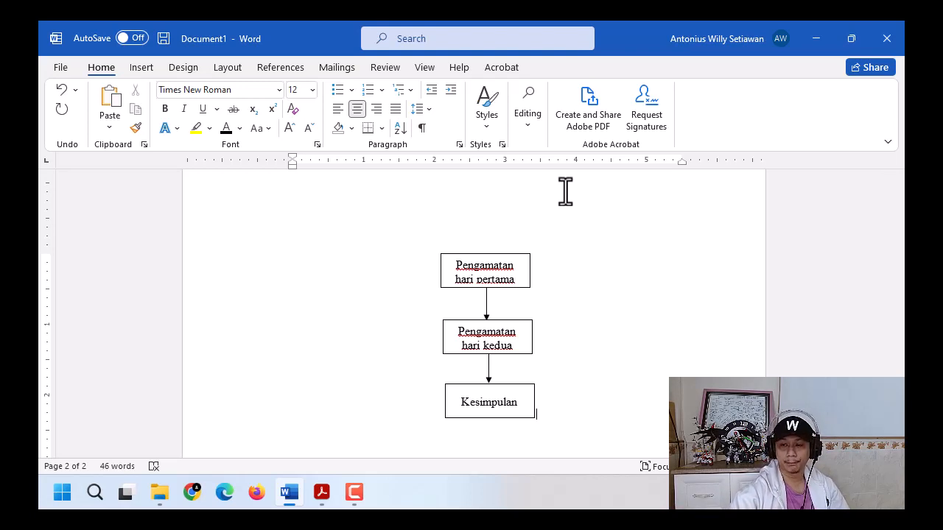
# Insert an empty line above the flowchart and justify both that line and the flowchart paragraph.
pyautogui.click(533, 231)
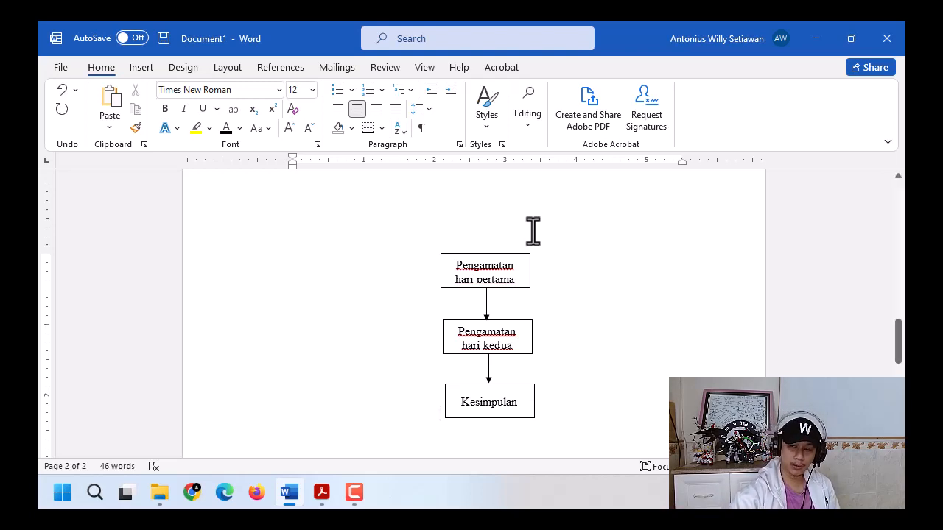
pyautogui.press('Return')
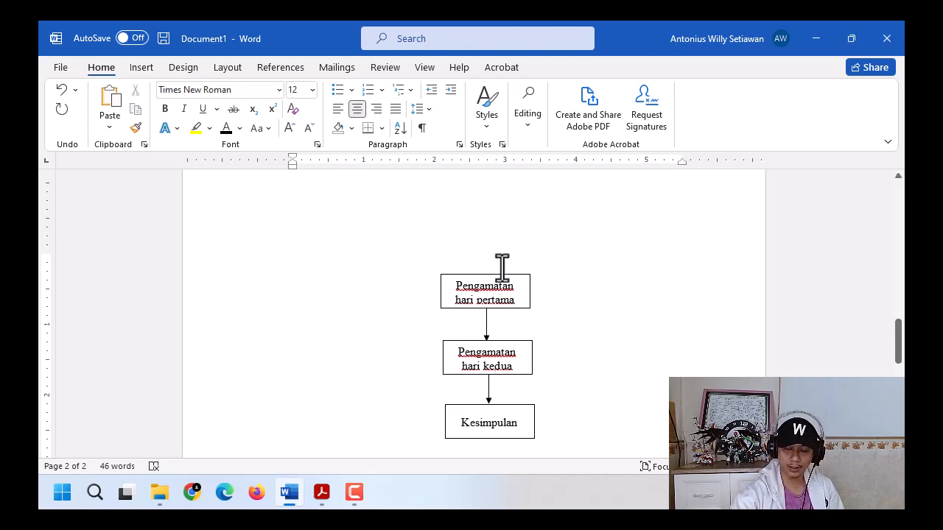
pyautogui.moveTo(501, 264); pyautogui.dragTo(577, 359)
pyautogui.hotkey('ctrl', 'c')
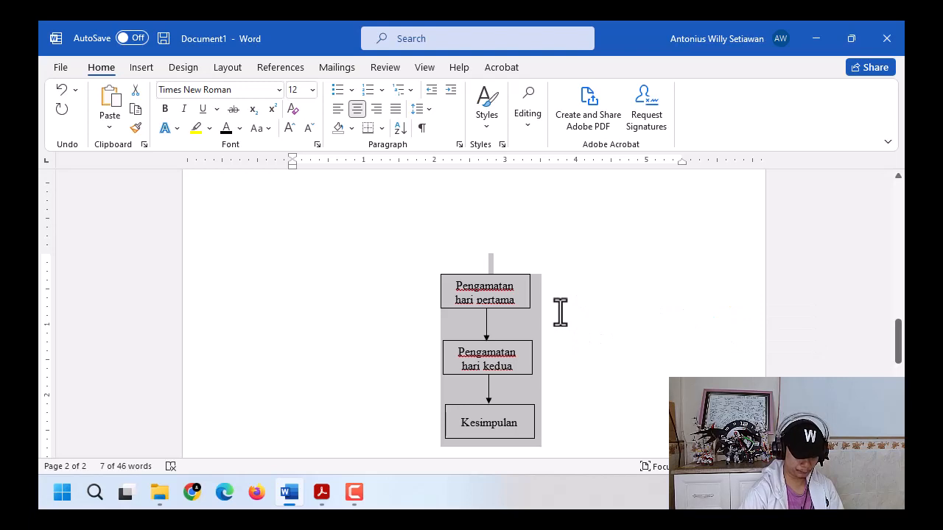
pyautogui.hotkey('ctrl', 'j')
# Enter the figure number "Gambar 2" in bold above the flowchart, followed by a new line.
pyautogui.click(388, 258)
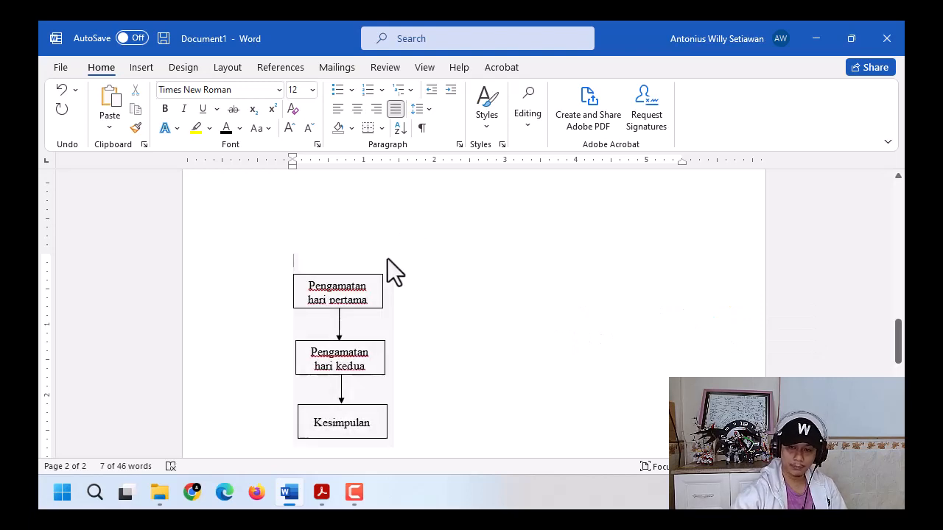
pyautogui.write('Gambar 2')
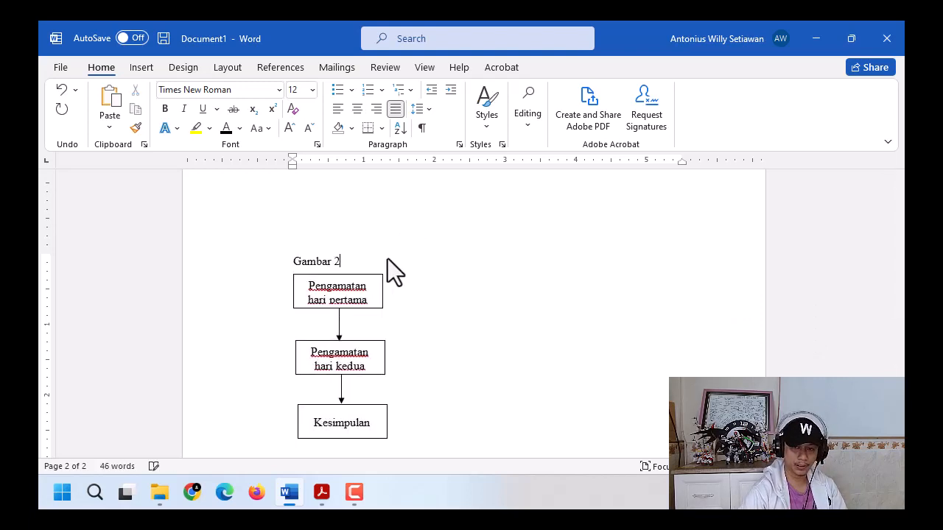
pyautogui.press('Return')
pyautogui.press('Up')
pyautogui.hotkey('shift', 'Down')
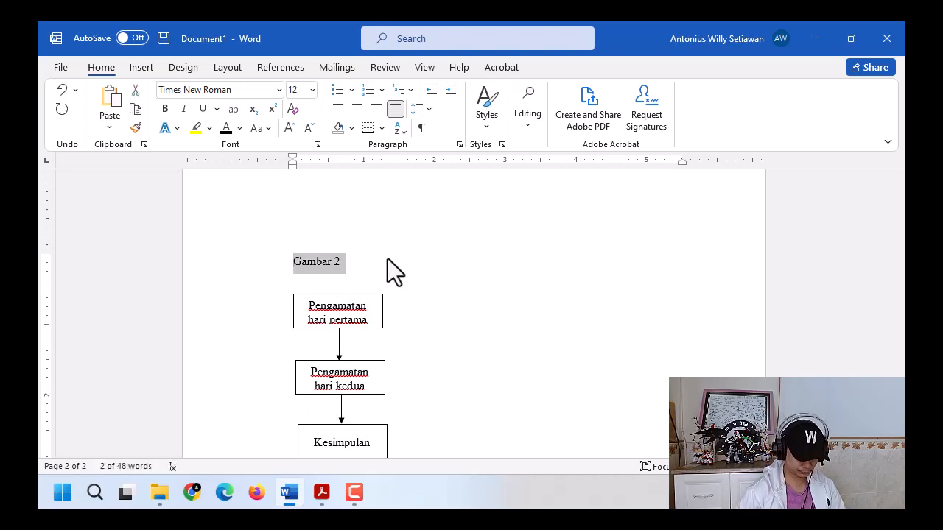
pyautogui.hotkey('ctrl', 'b')
pyautogui.press('Right')
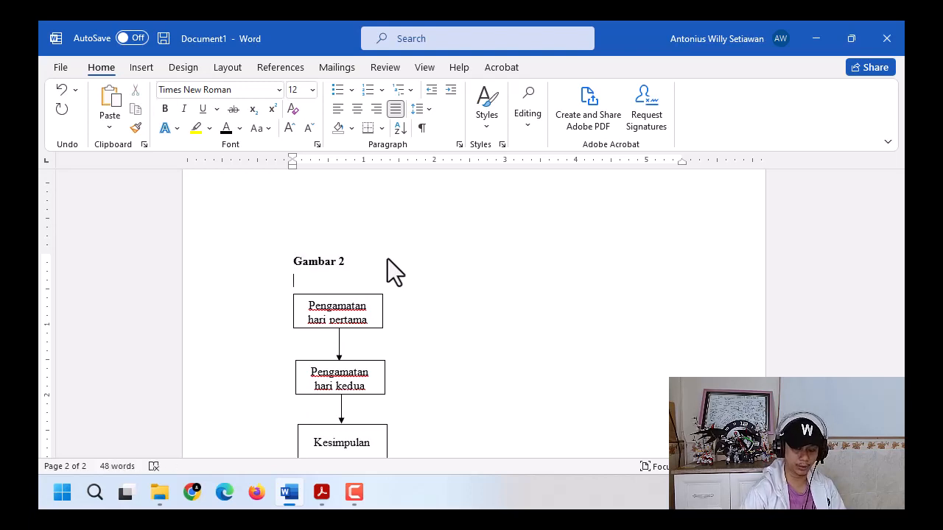
# Add the italic figure title "Kerangka Berpikir" on the line below "Gambar 2".
pyautogui.hotkey('ctrl', 'i')
pyautogui.write('Kerag')
pyautogui.press('BackSpace')
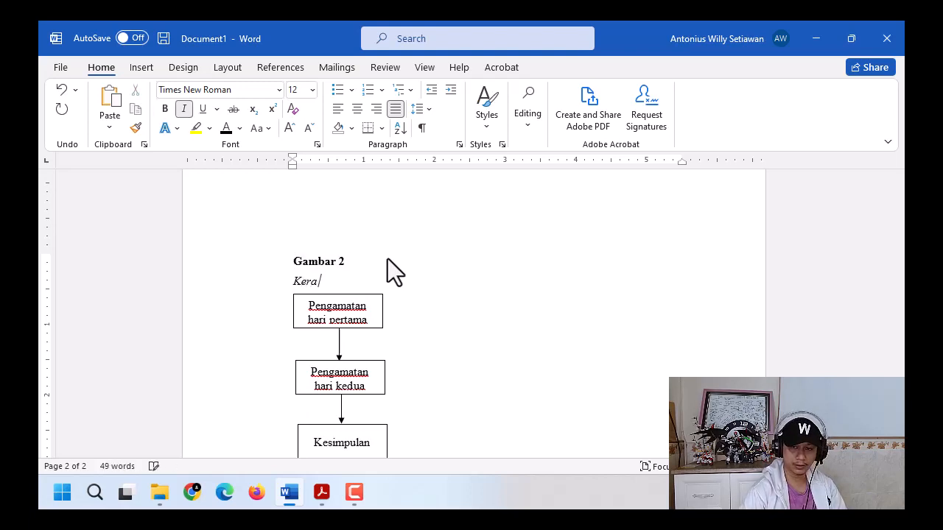
pyautogui.write('ngka Berpikir')
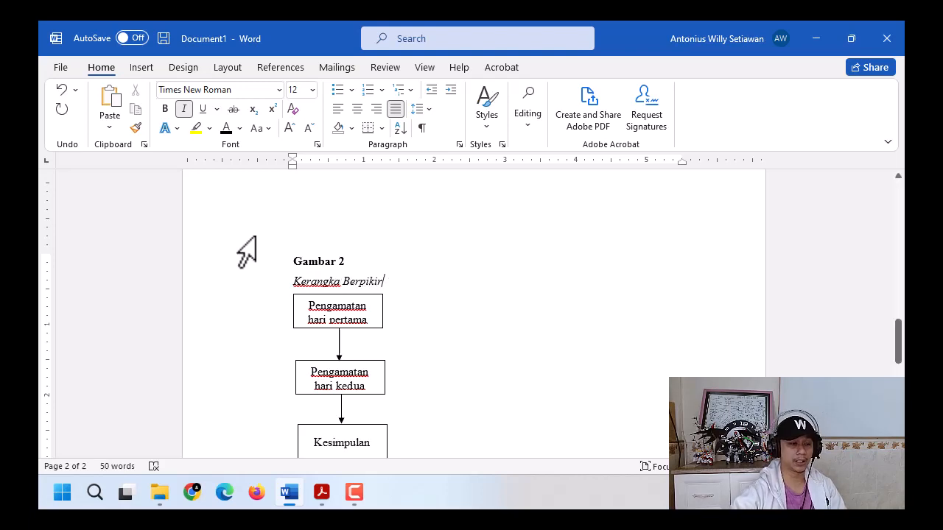
# Enter the note text "Catatan…." on the line below the flowchart.
pyautogui.scroll(-3, 391, 269)
pyautogui.click(398, 322)
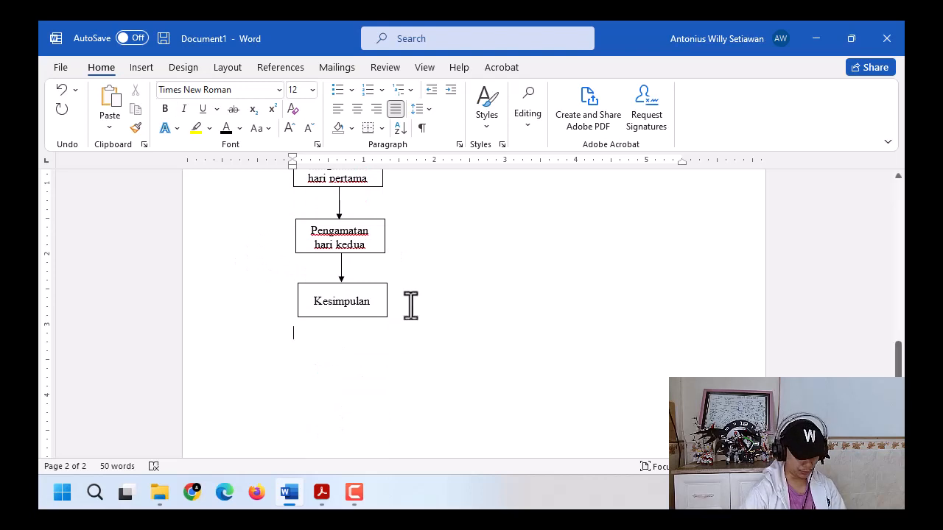
pyautogui.write('Catatan….')
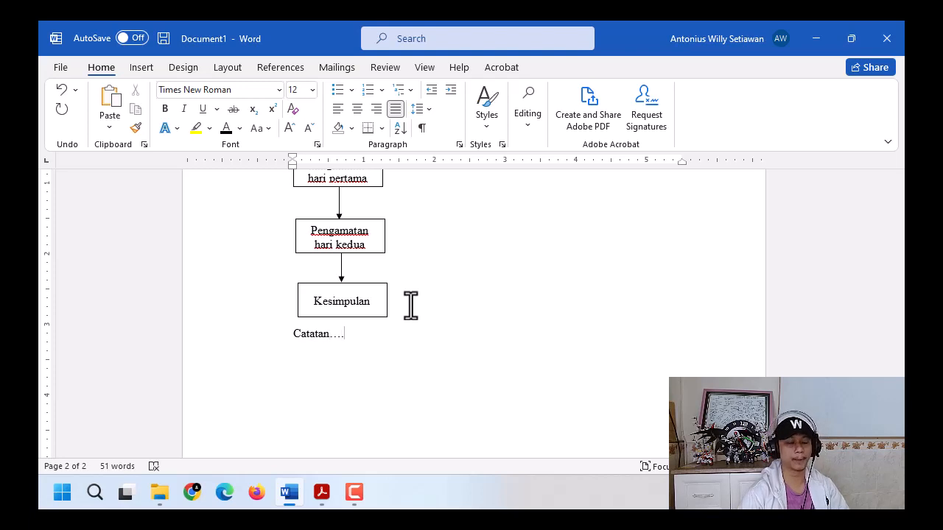
# Centre the flowchart's paragraph, leaving the figure heading and note left as they are.
pyautogui.scroll(2, 398, 206)
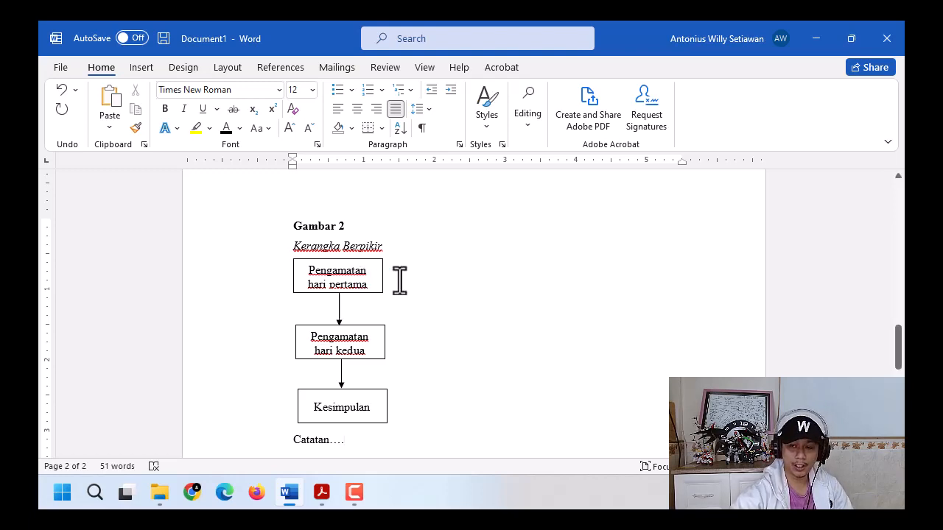
pyautogui.click(383, 306)
pyautogui.hotkey('ctrl', 'e')
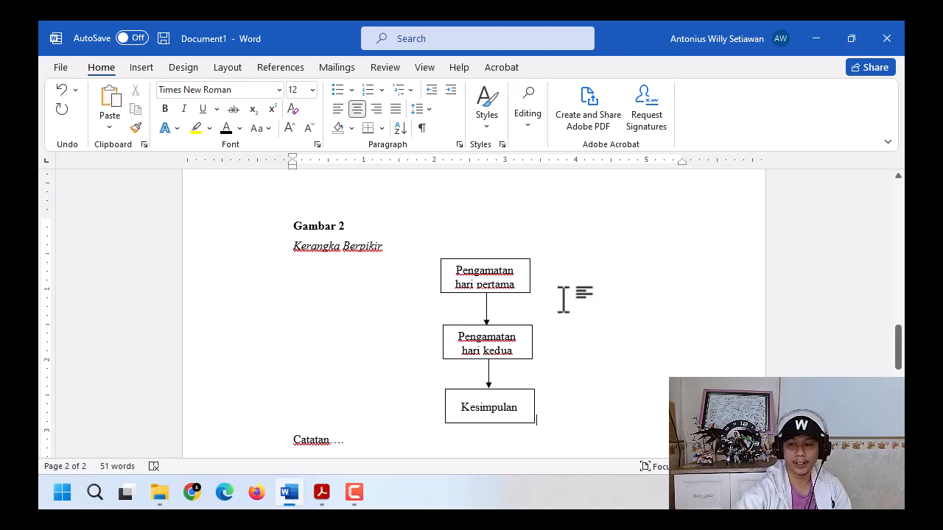
pyautogui.scroll(-3, 638, 267)
pyautogui.scroll(1, 625, 291)
pyautogui.scroll(1, 625, 292)
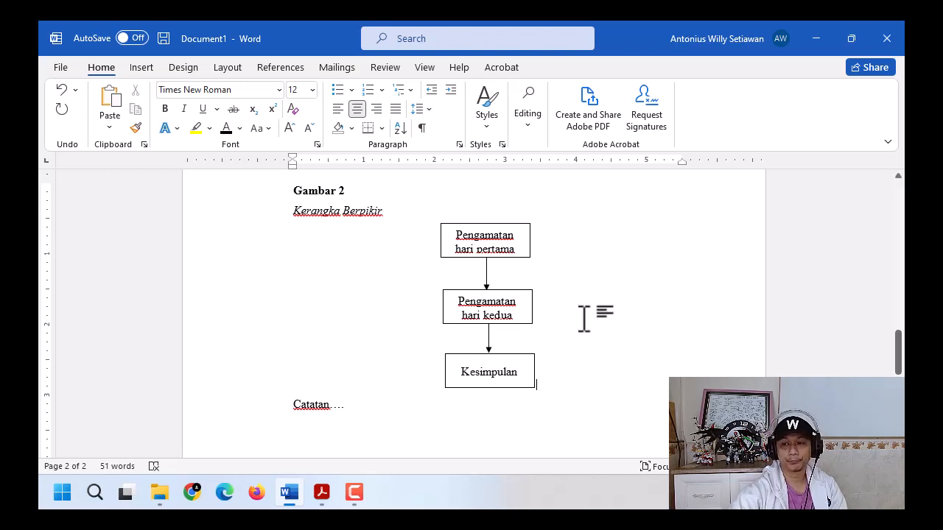
pyautogui.scroll(3, 579, 349)
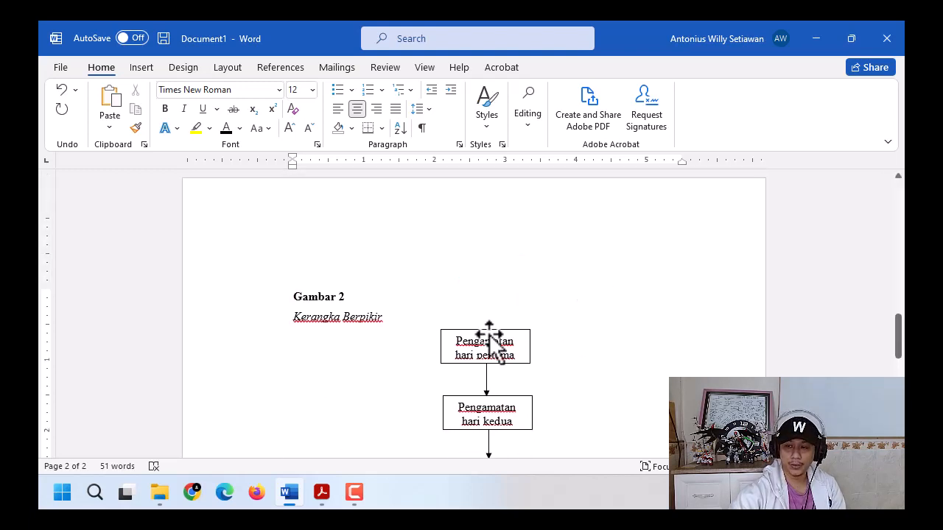
# Set the flowchart group's text wrapping to In Front of Text.
pyautogui.click(496, 335)
pyautogui.scroll(-3, 530, 331)
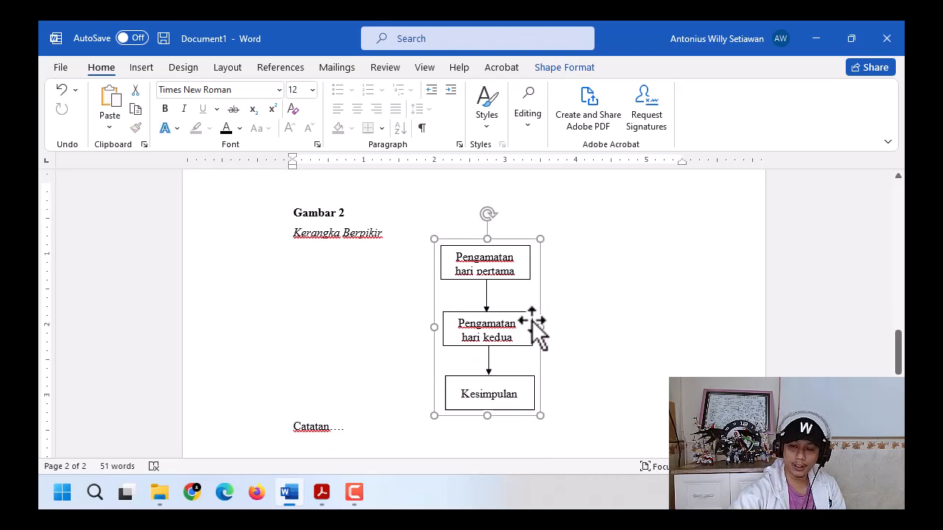
pyautogui.rightClick(511, 216)
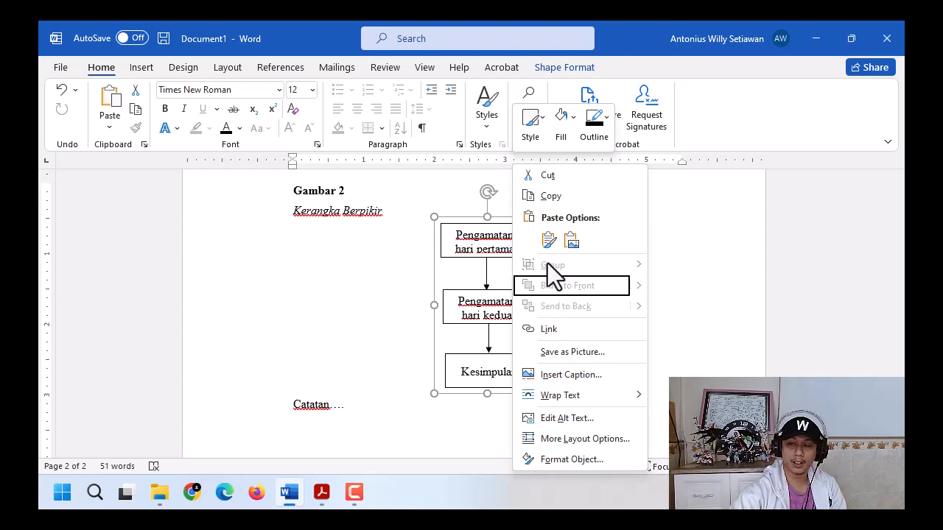
pyautogui.click(468, 228)
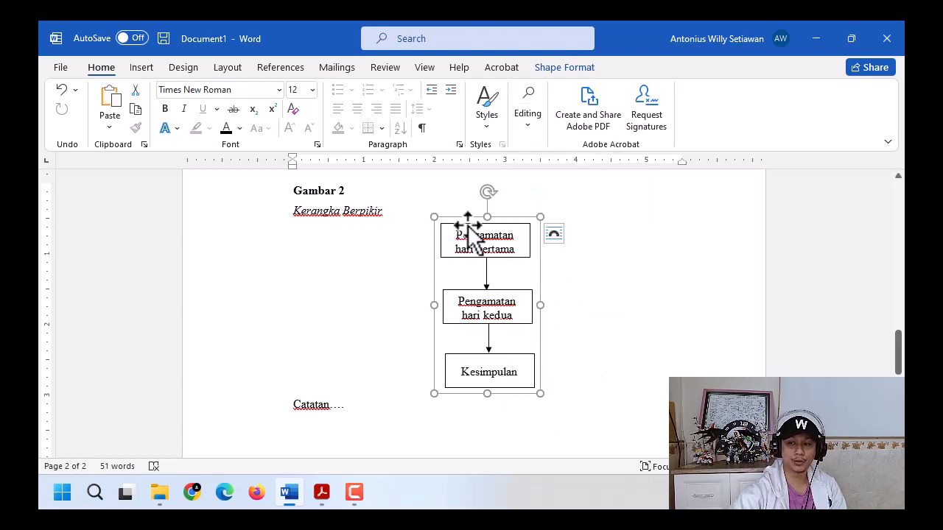
pyautogui.click(573, 70)
pyautogui.click(642, 110)
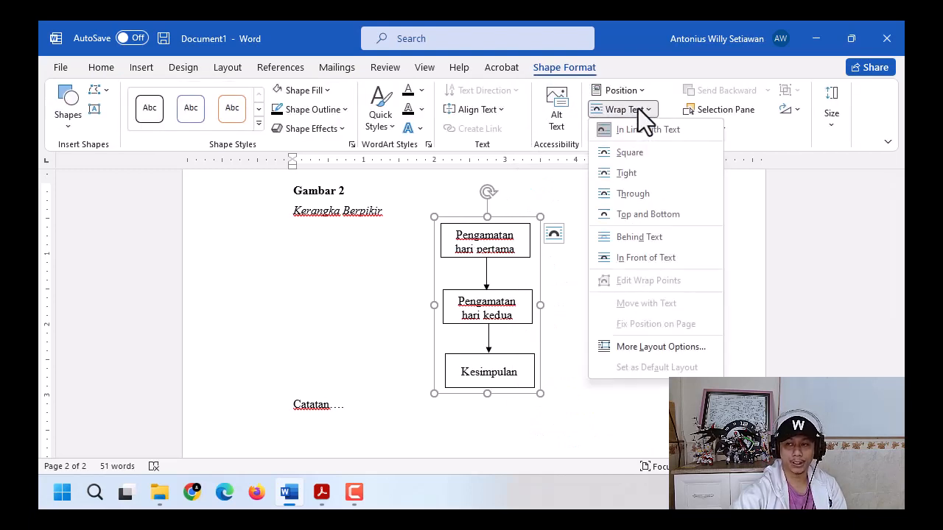
pyautogui.click(658, 259)
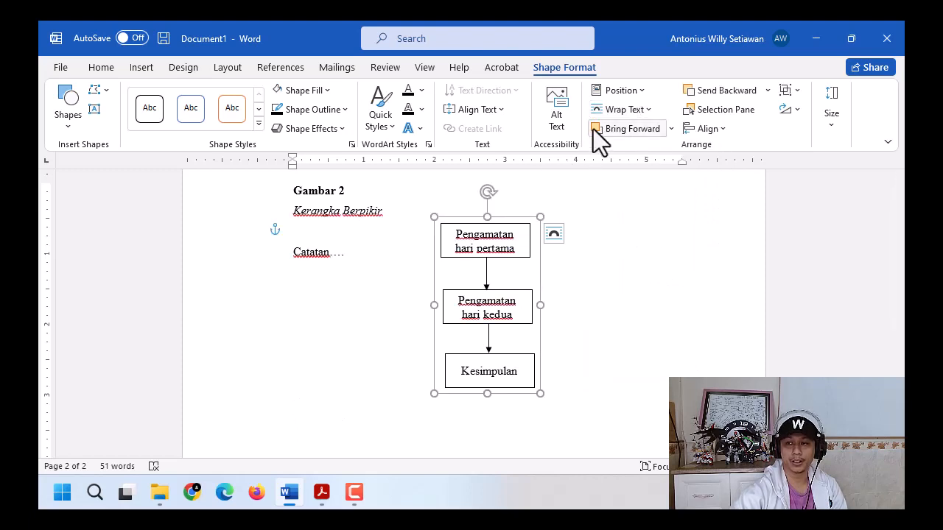
# Ungroup the flowchart into its separate boxes and arrows.
pyautogui.click(651, 109)
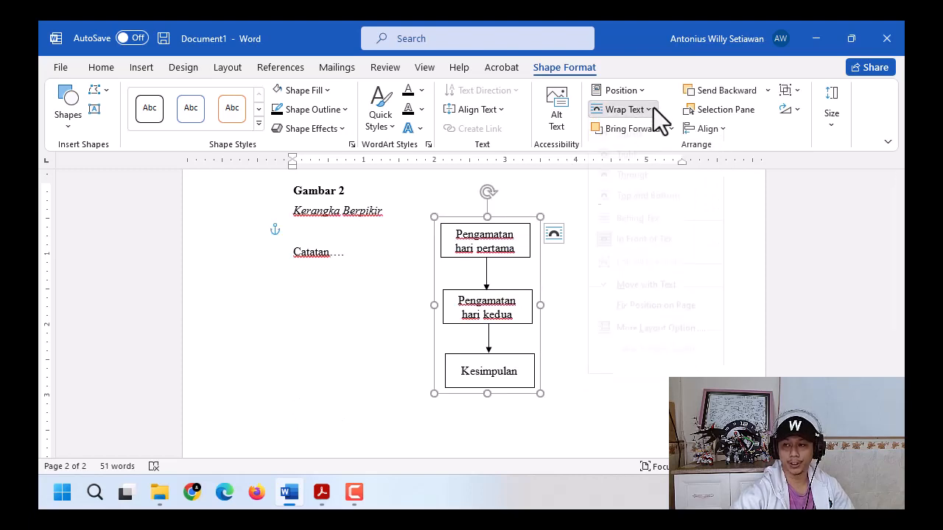
pyautogui.click(508, 222)
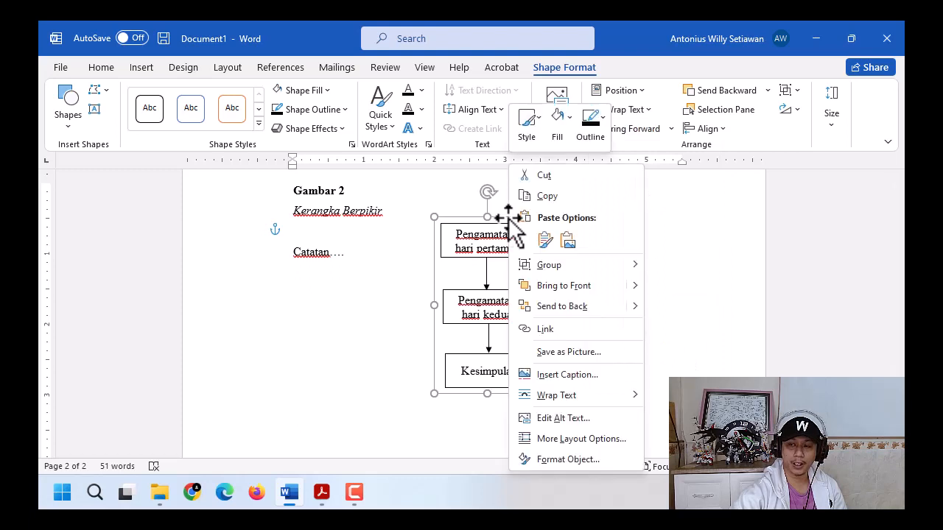
pyautogui.rightClick(509, 235)
pyautogui.moveTo(580, 264)
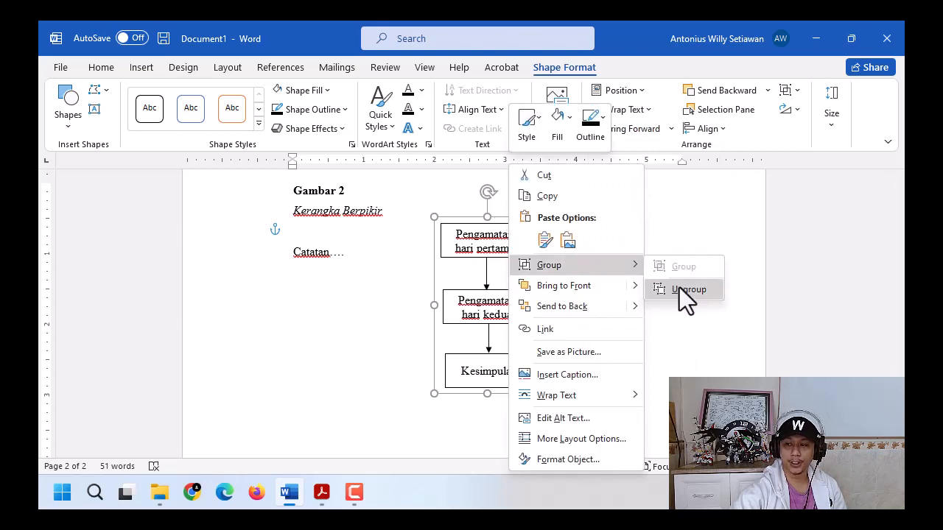
pyautogui.click(680, 287)
pyautogui.click(641, 276)
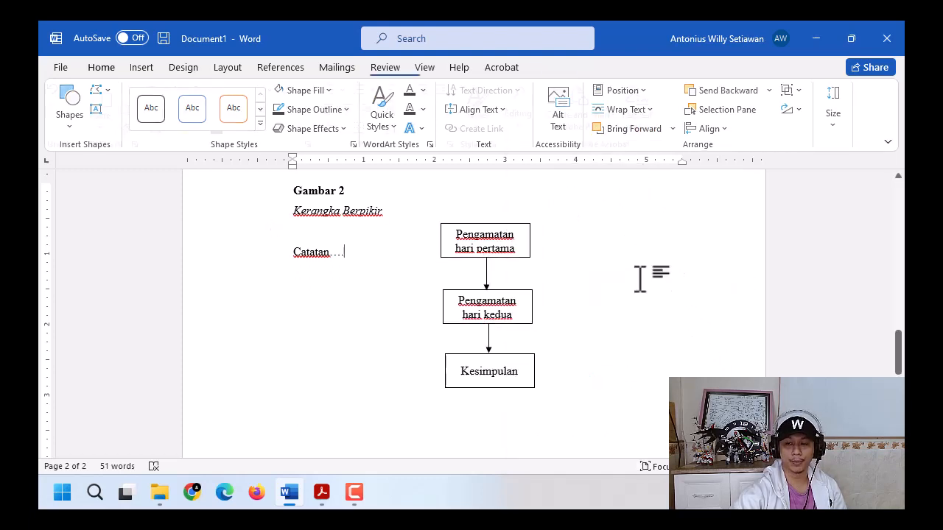
# Select the three flowchart boxes together with their connecting arrows and group them into one object.
pyautogui.click(518, 255)
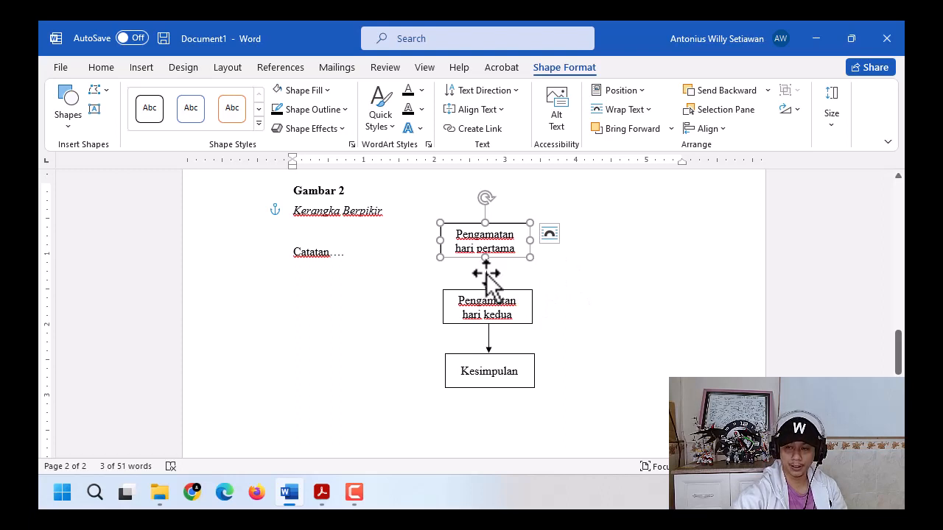
pyautogui.keyDown('shift'); pyautogui.click(491, 311); pyautogui.keyUp('shift')
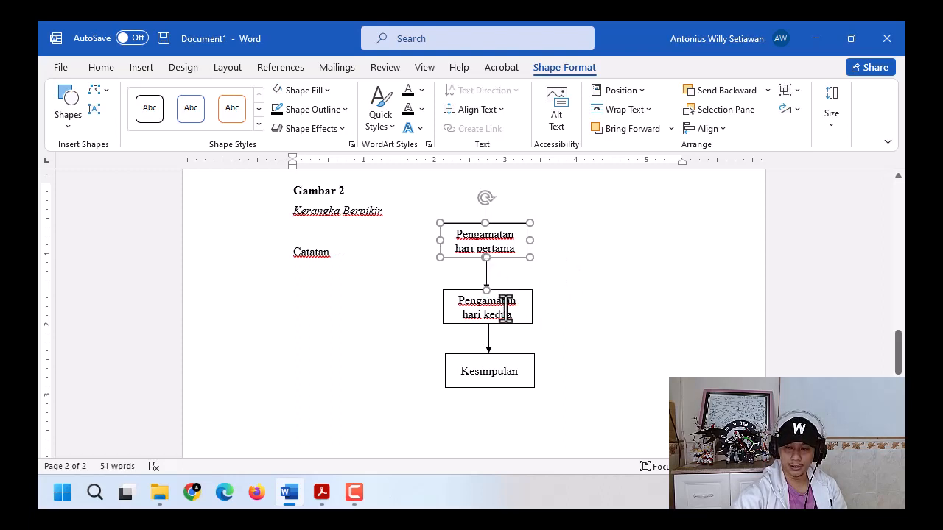
pyautogui.keyDown('shift'); pyautogui.click(502, 374); pyautogui.keyUp('shift')
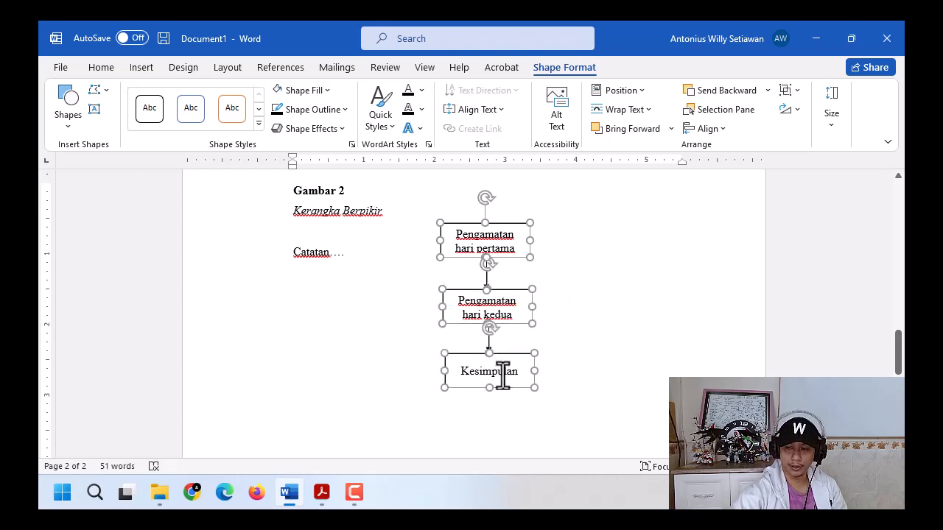
pyautogui.rightClick(522, 238)
pyautogui.moveTo(574, 271)
pyautogui.click(693, 268)
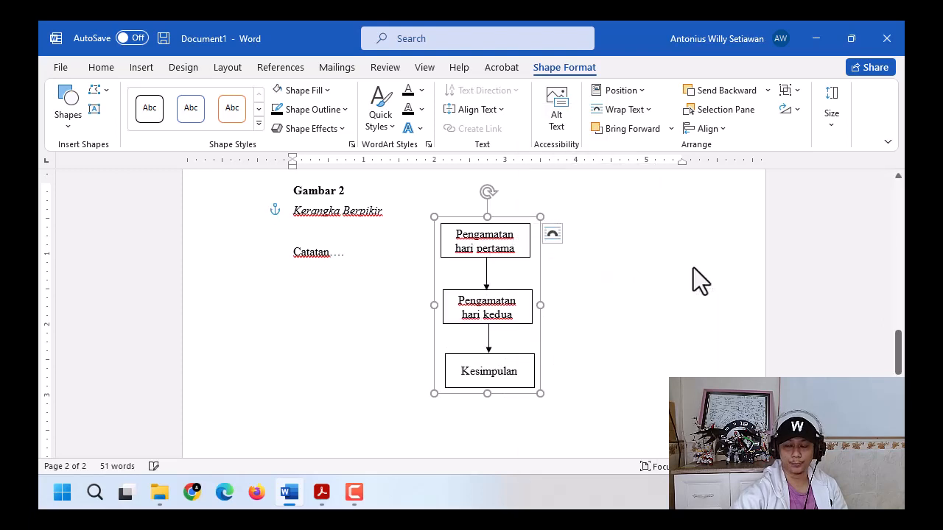
# Try positioning the regrouped flowchart in line with text, and undo back to the centred flowchart layout.
pyautogui.click(640, 91)
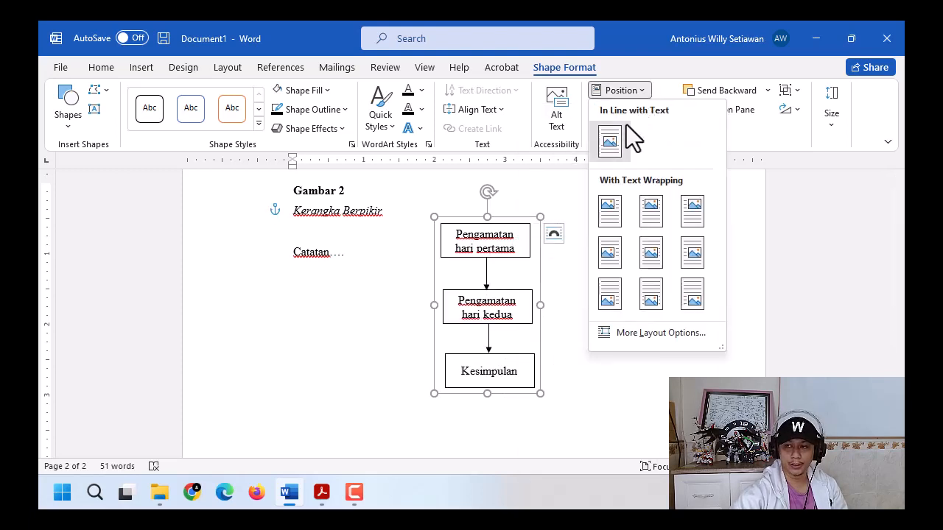
pyautogui.click(608, 142)
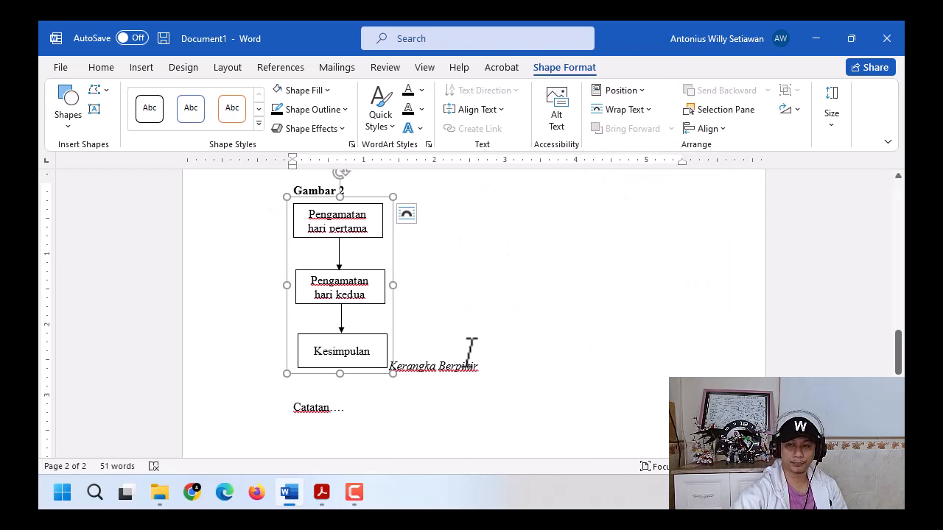
pyautogui.click(415, 297)
pyautogui.click(358, 257)
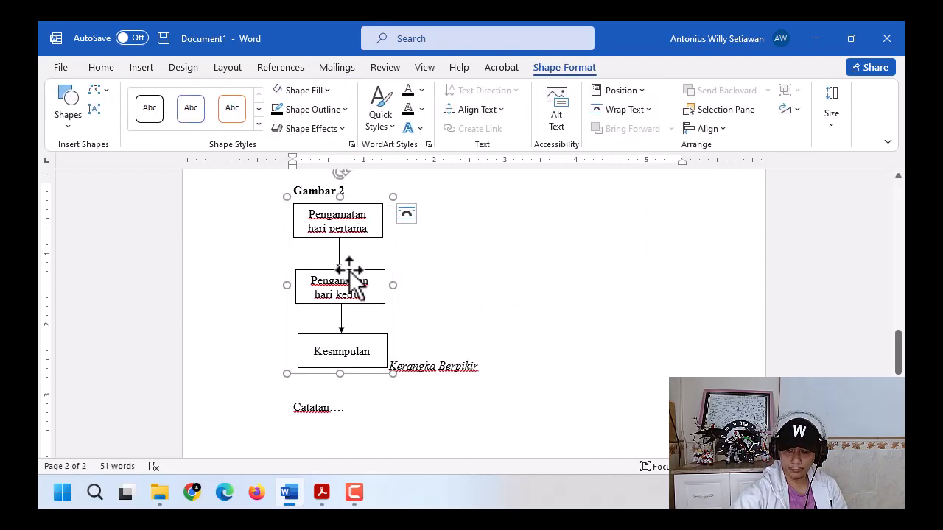
pyautogui.moveTo(351, 271); pyautogui.dragTo(385, 389)
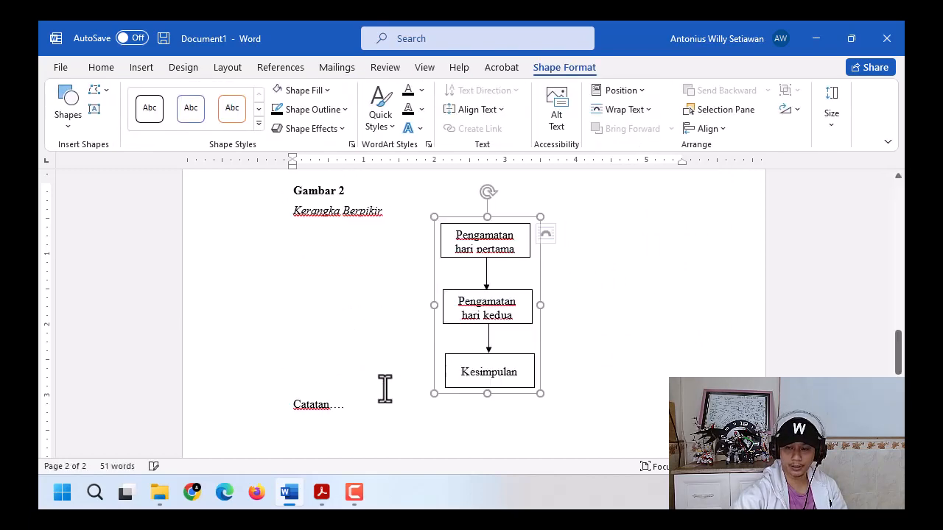
pyautogui.click(632, 318)
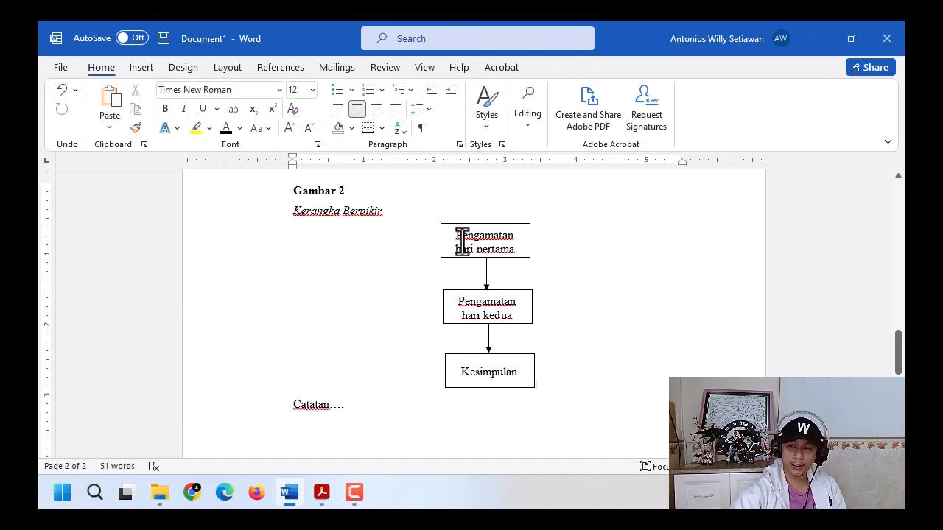
# Append "nya" to the third box's text inside the grouped flowchart so it reads "Kesimpulannya".
pyautogui.click(522, 370)
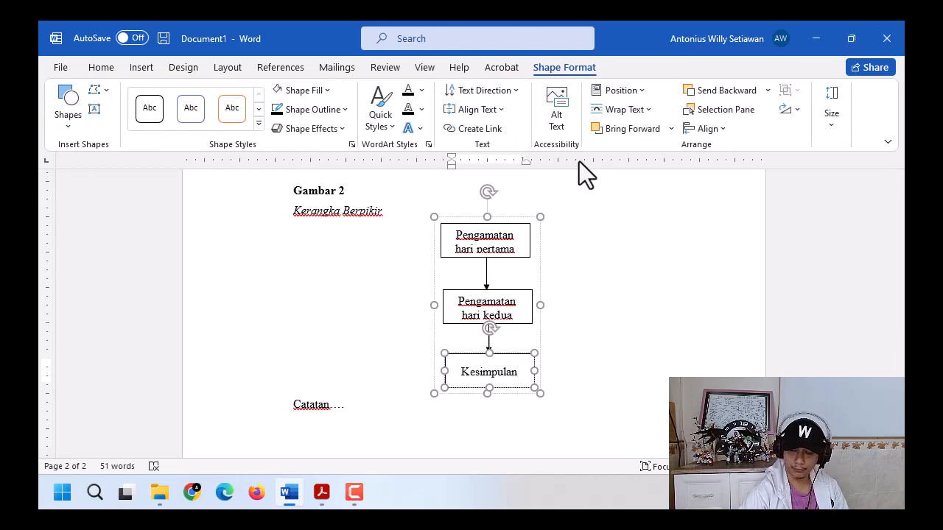
pyautogui.write('n')
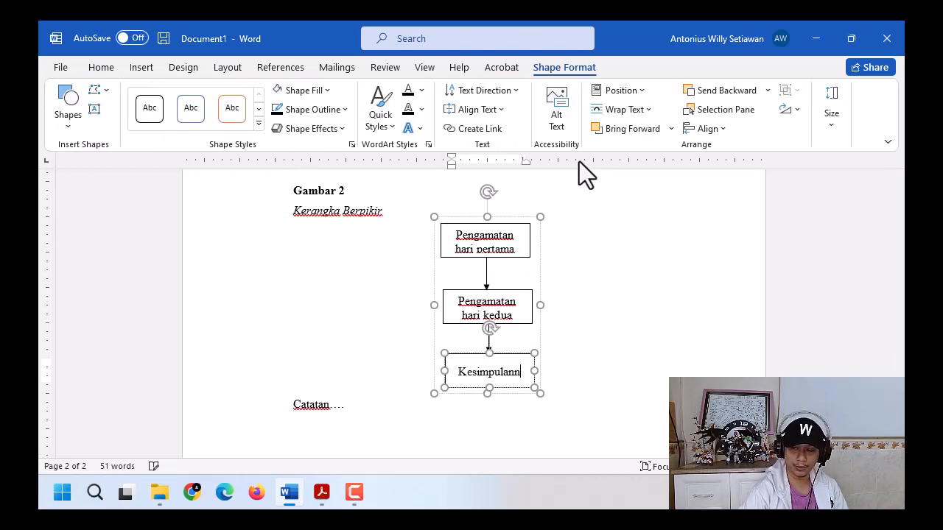
pyautogui.write('ya')
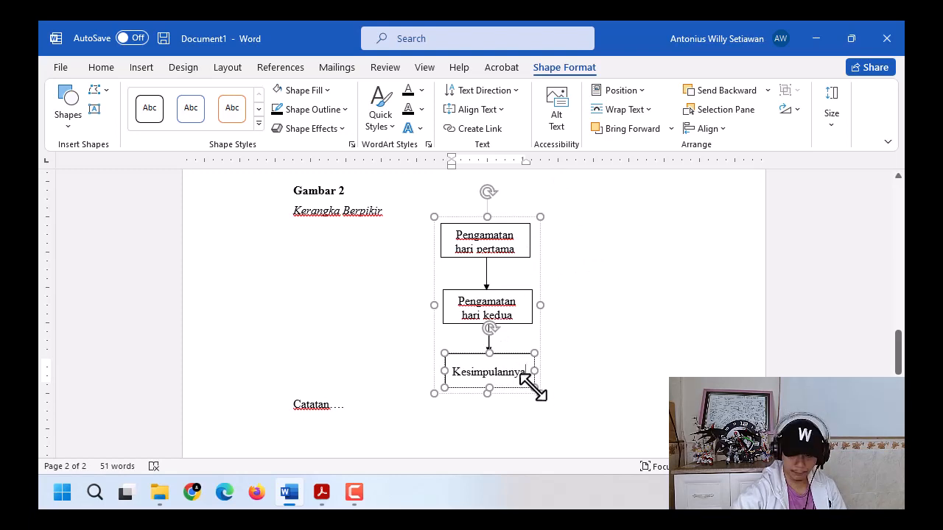
# Enlarge the "Kesimpulannya" box inside the group and change its shape from a rectangle to an oval.
pyautogui.moveTo(534, 388); pyautogui.dragTo(543, 400)
pyautogui.click(643, 370)
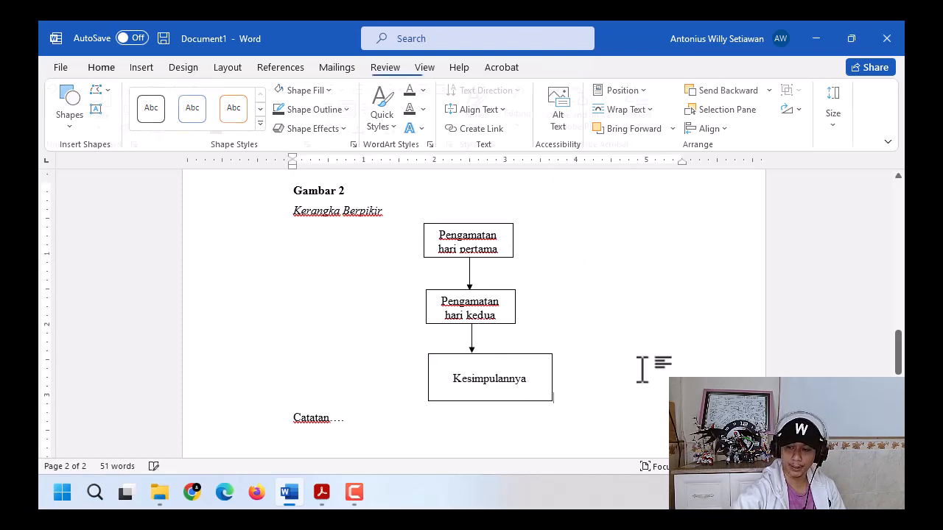
pyautogui.click(495, 225)
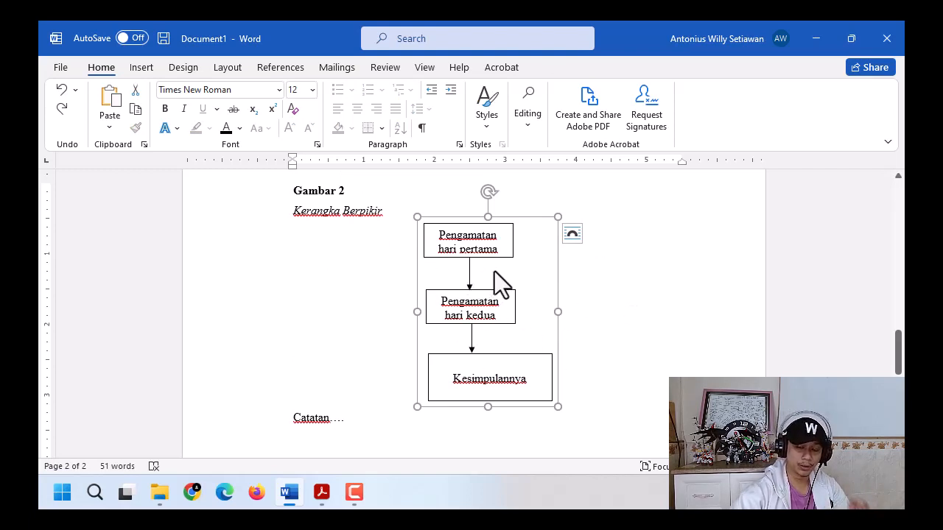
pyautogui.click(509, 361)
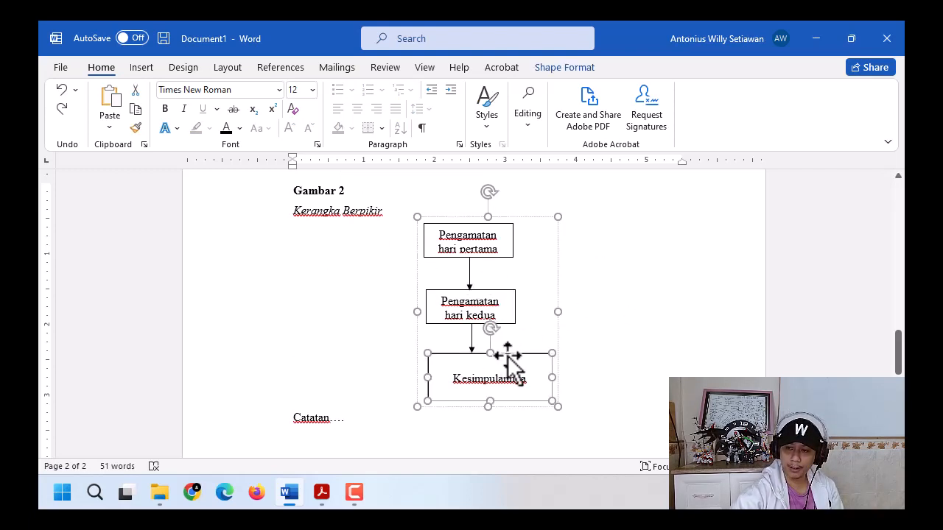
pyautogui.click(565, 67)
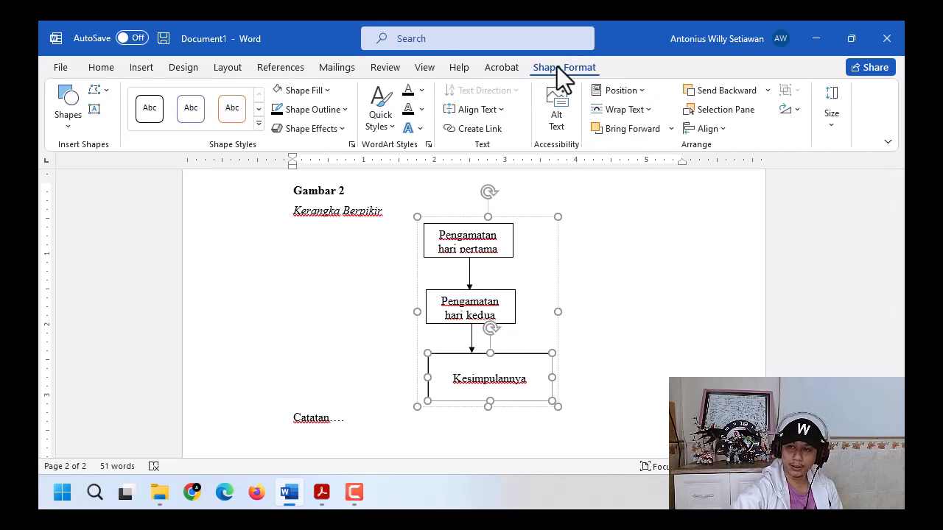
pyautogui.click(94, 91)
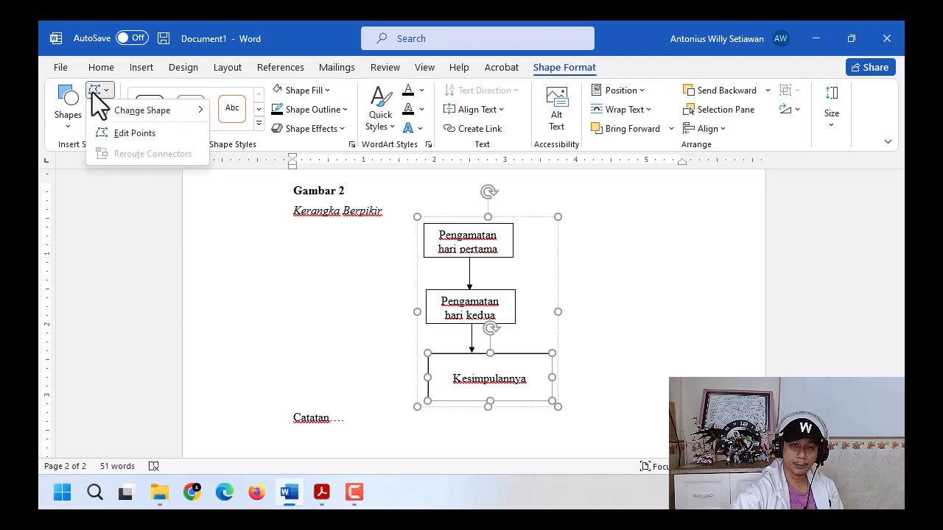
pyautogui.moveTo(137, 110)
pyautogui.click(218, 100)
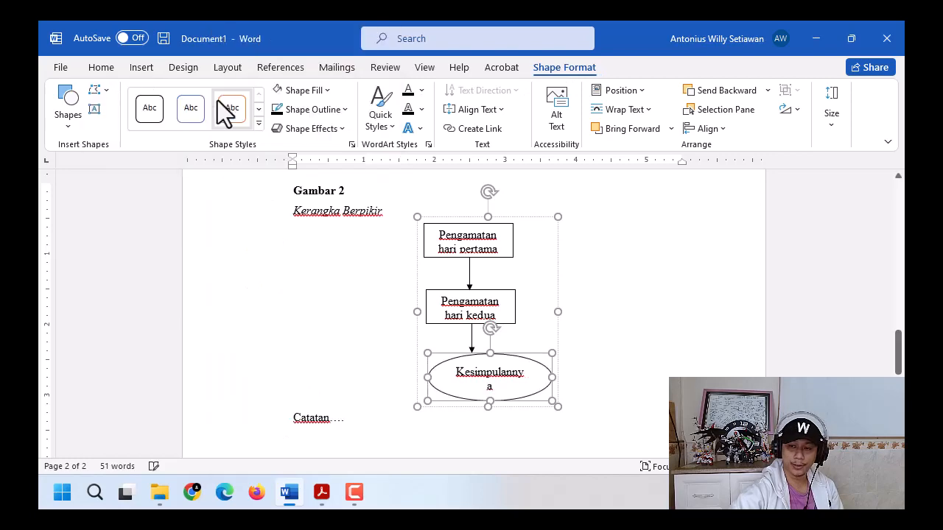
pyautogui.click(674, 286)
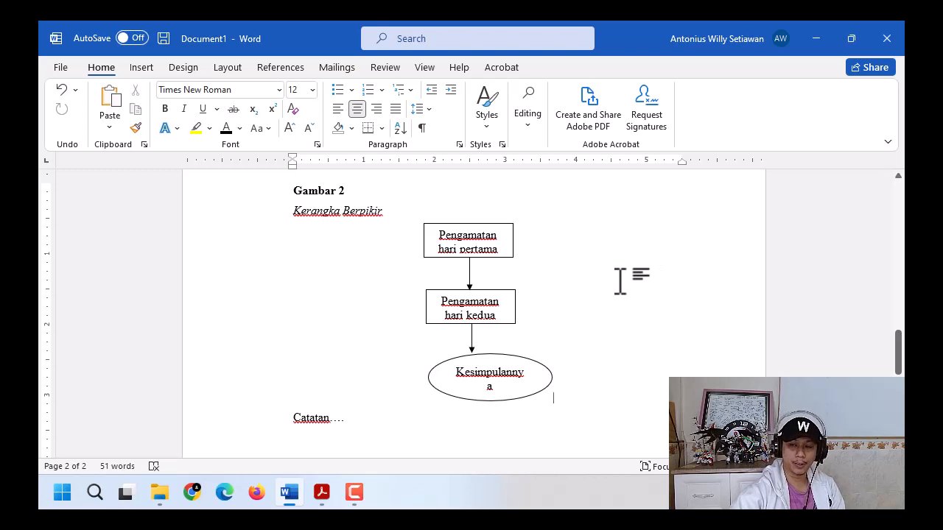
# Delete the "Pengamatan hari kedua" box from the grouped flowchart and undo the deletion.
pyautogui.click(490, 298)
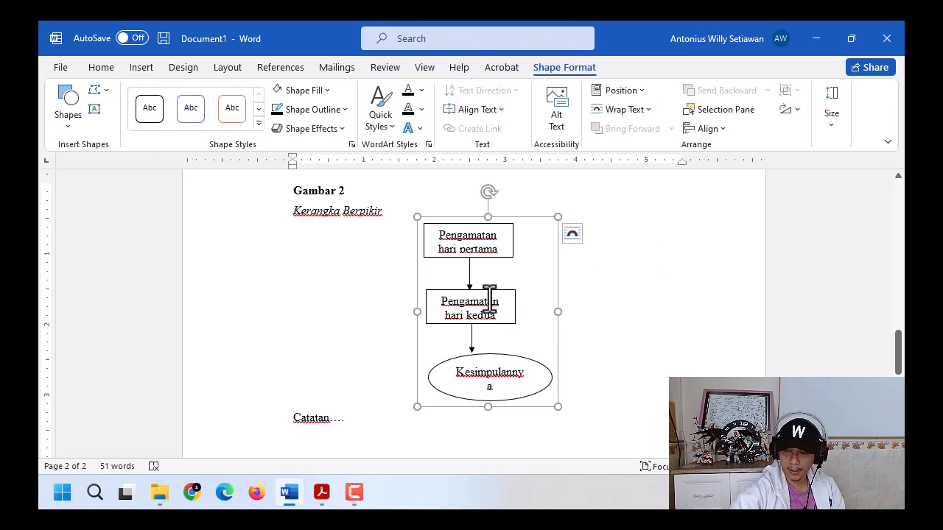
pyautogui.click(497, 361)
pyautogui.click(497, 298)
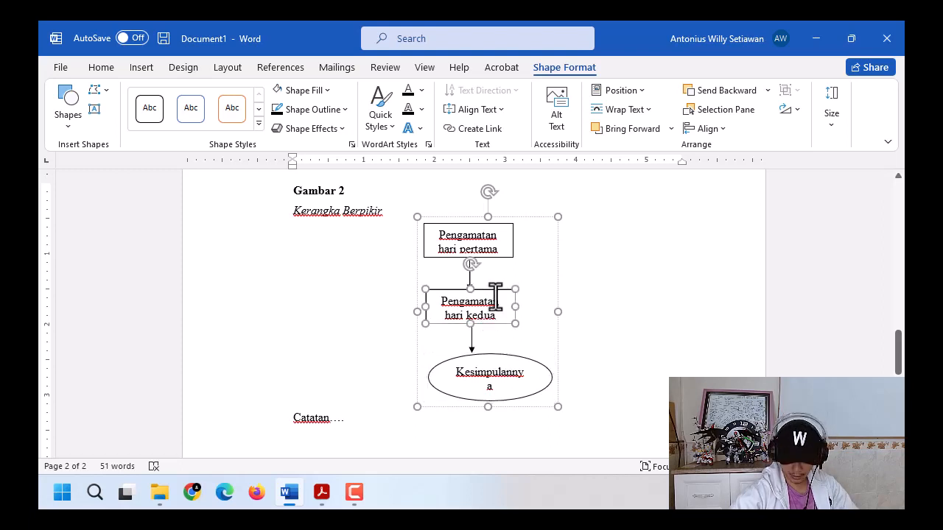
pyautogui.press('Delete')
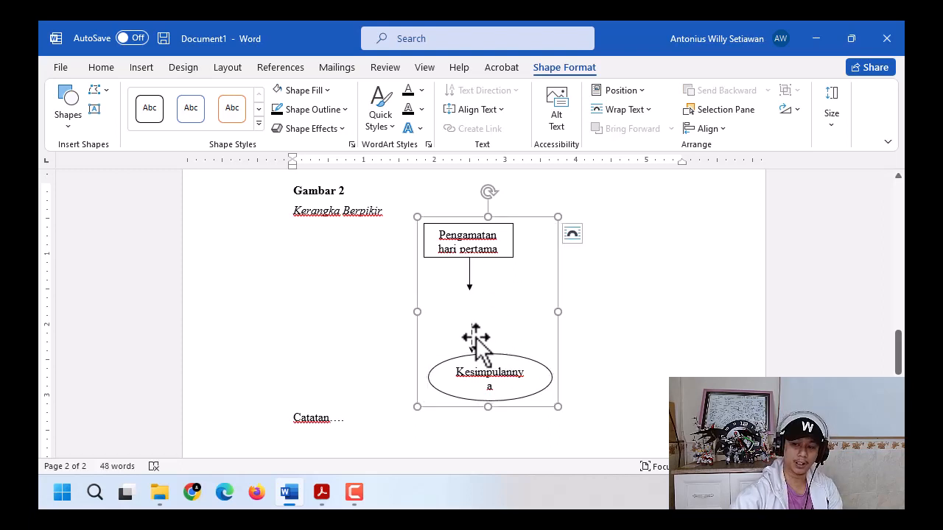
pyautogui.hotkey('ctrl', 'z')
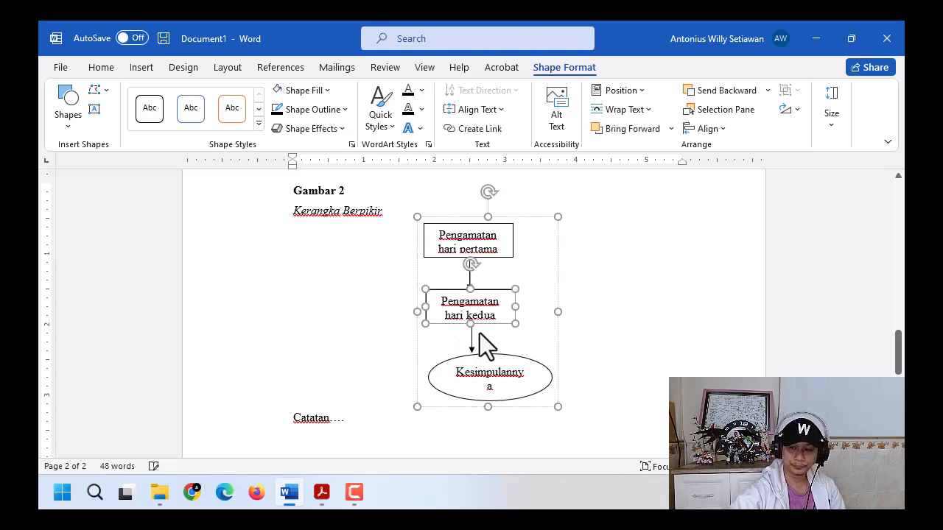
# Undo the oval shape and the enlargement of the "Kesimpulannya" box.
pyautogui.click(472, 342)
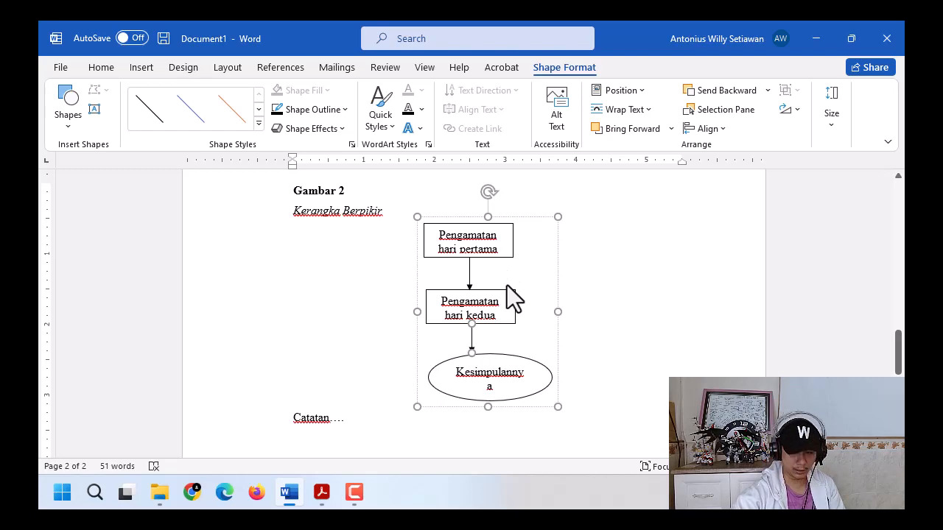
pyautogui.hotkey('ctrl', 'z')
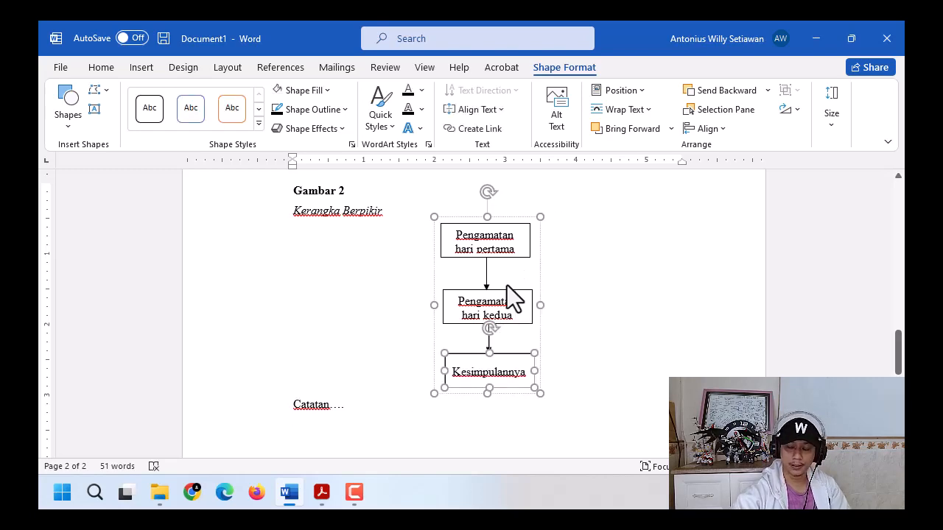
pyautogui.click(634, 265)
# Look over the insertable shapes, the grouped flowchart's layout options and the commands for its "Pengamatan hari pertama" box.
pyautogui.click(498, 228)
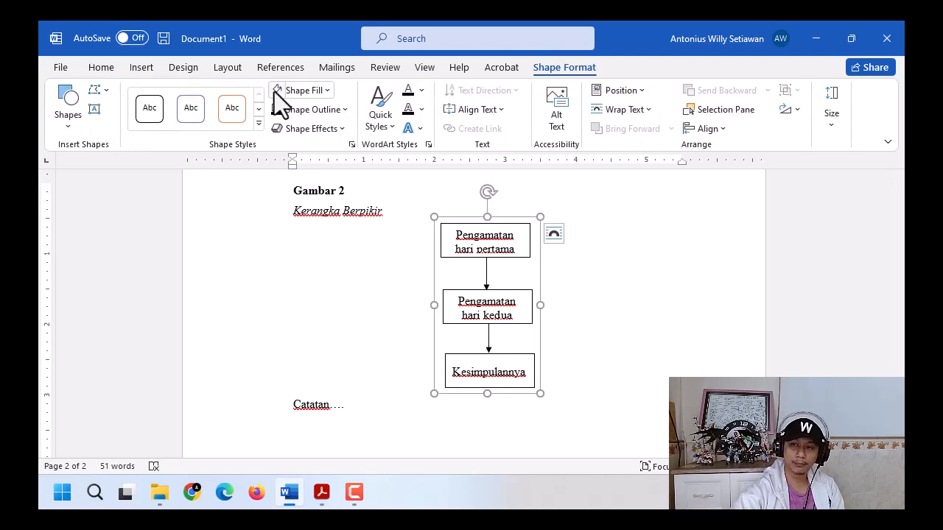
pyautogui.click(139, 74)
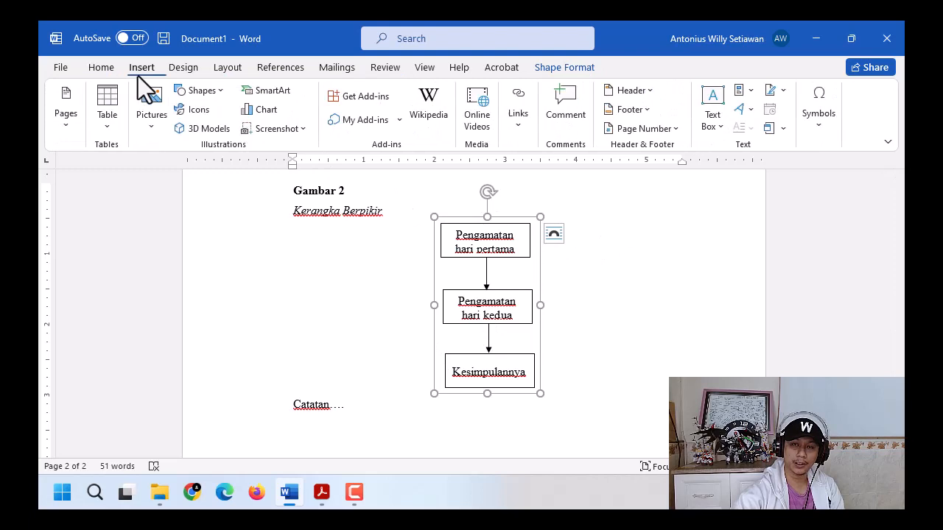
pyautogui.click(213, 92)
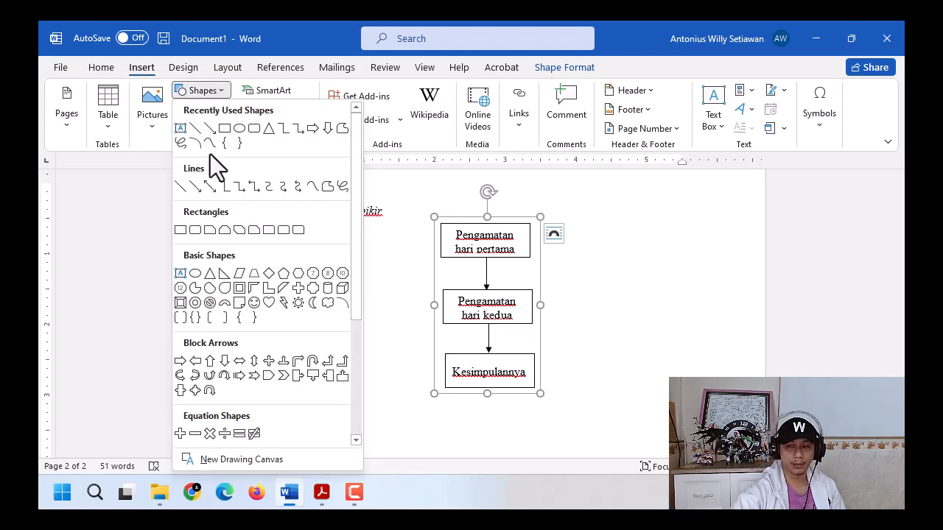
pyautogui.click(324, 23)
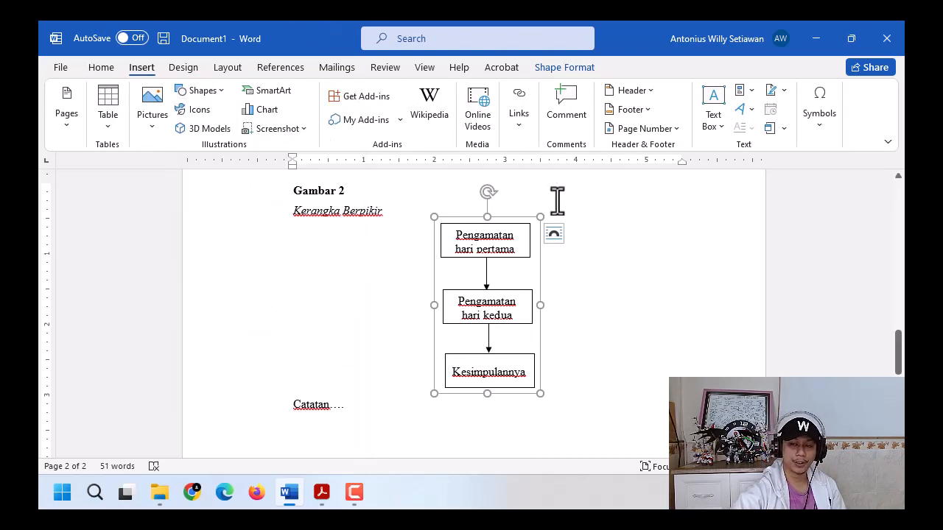
pyautogui.click(489, 275)
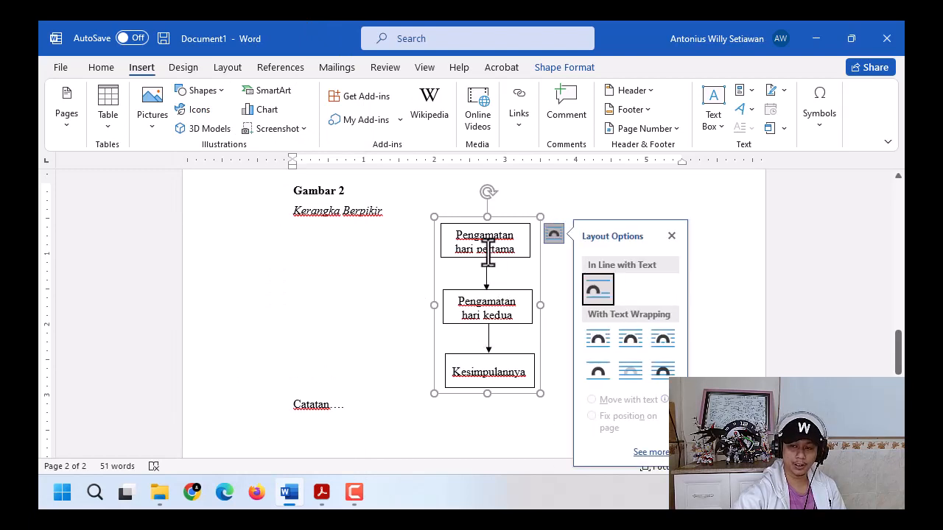
pyautogui.click(487, 243)
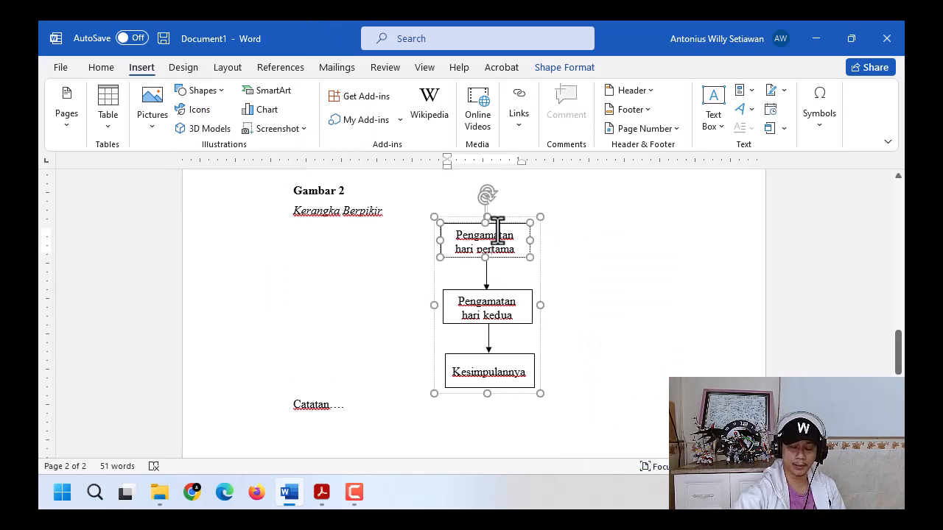
pyautogui.rightClick(501, 220)
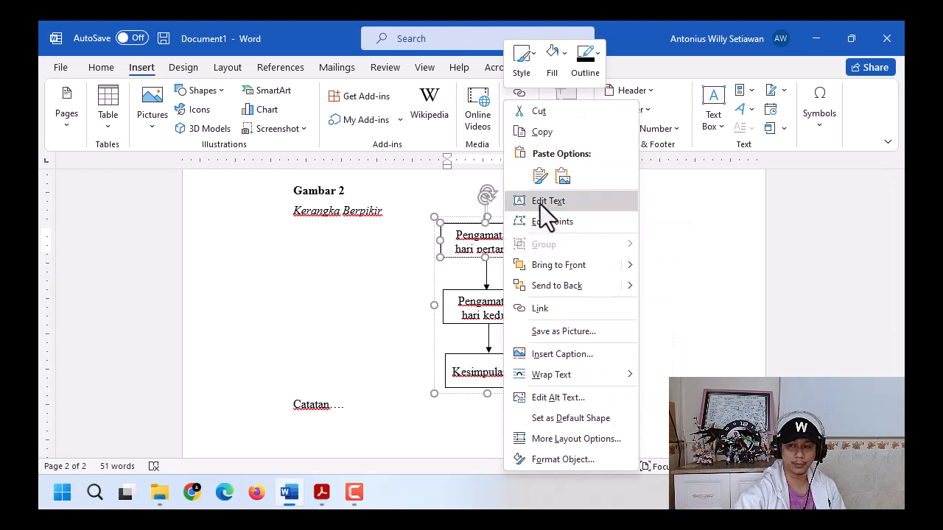
pyautogui.click(500, 234)
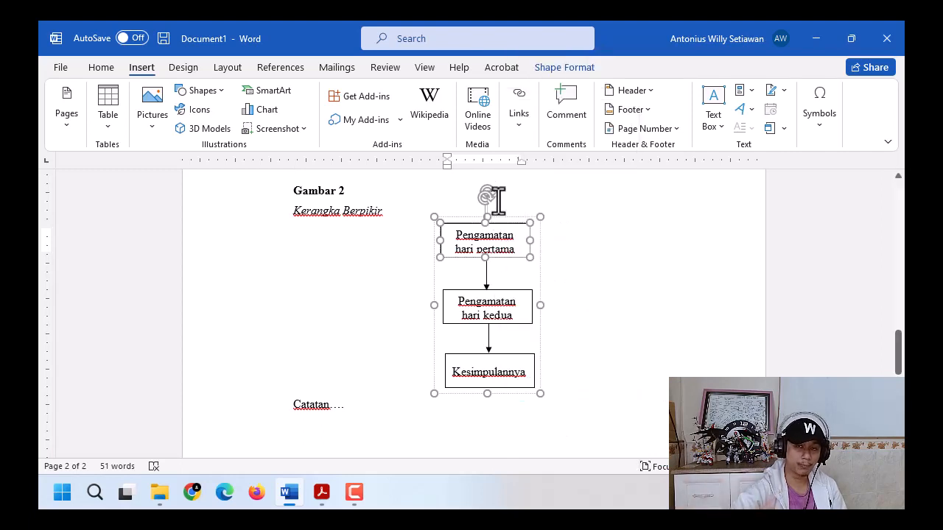
pyautogui.click(446, 198)
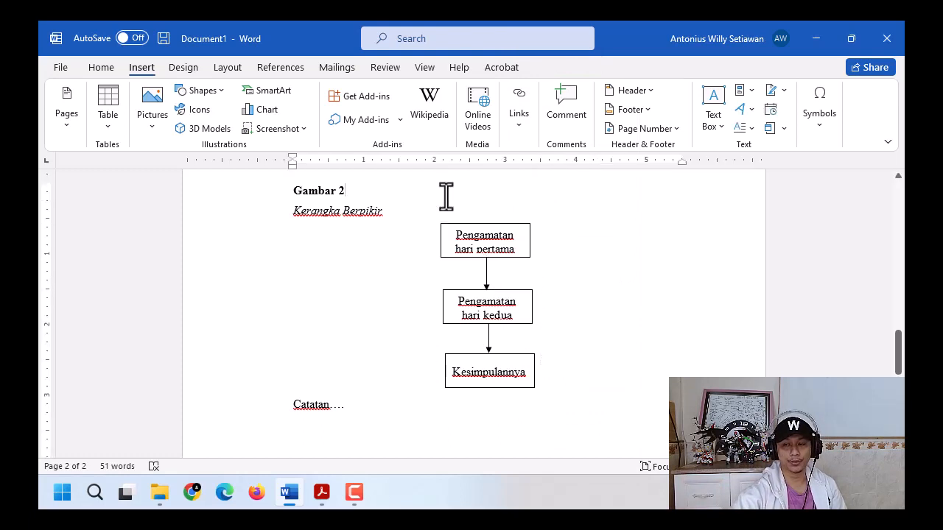
# Select individual boxes and arrows inside the grouped flowchart and inspect the whole group's commands and text wrapping options.
pyautogui.click(450, 240)
pyautogui.click(486, 283)
pyautogui.click(491, 314)
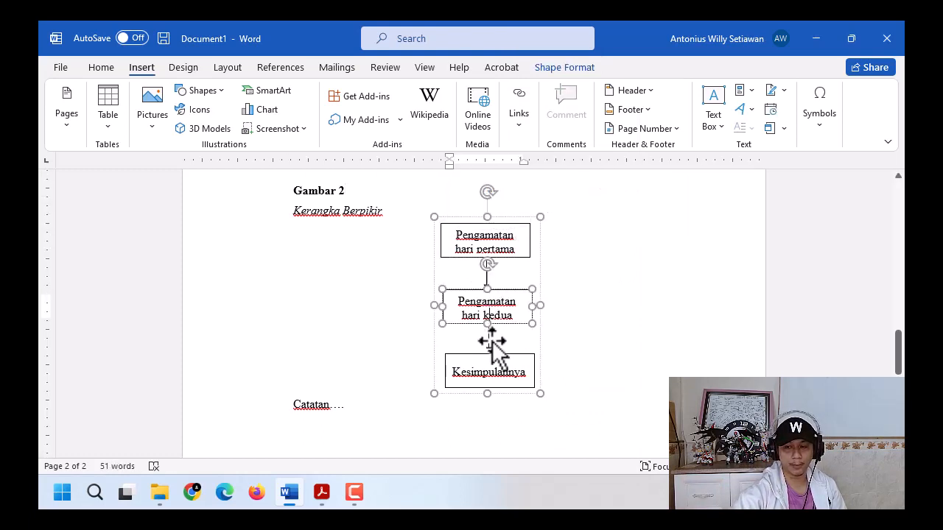
pyautogui.click(490, 340)
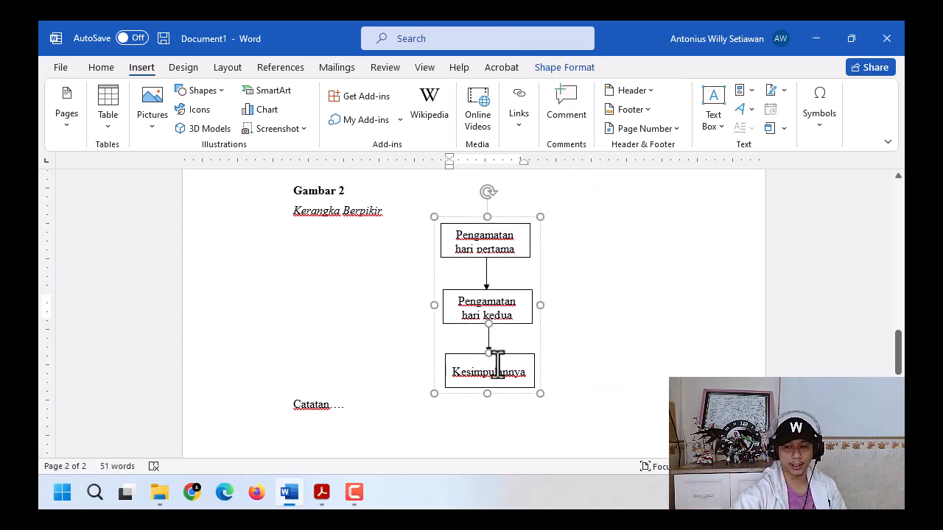
pyautogui.click(512, 221)
pyautogui.click(513, 222)
pyautogui.rightClick(515, 224)
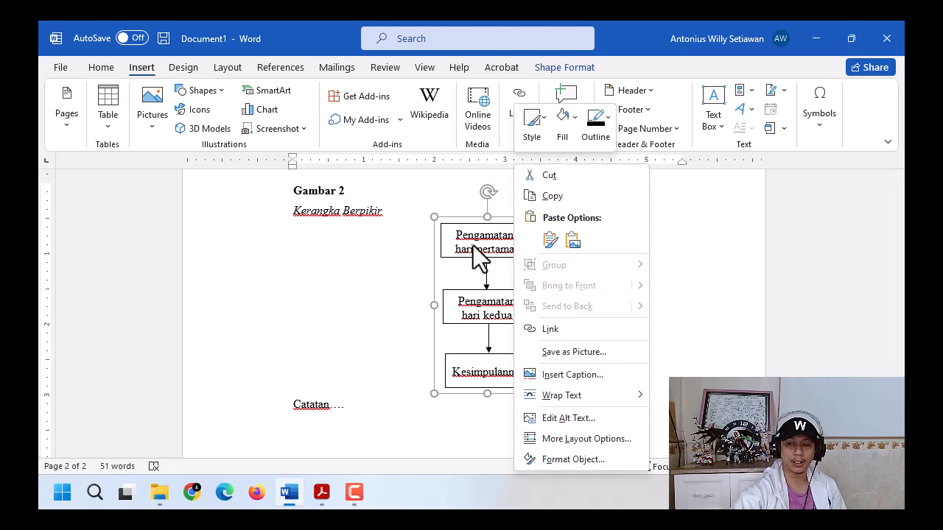
pyautogui.press('Escape')
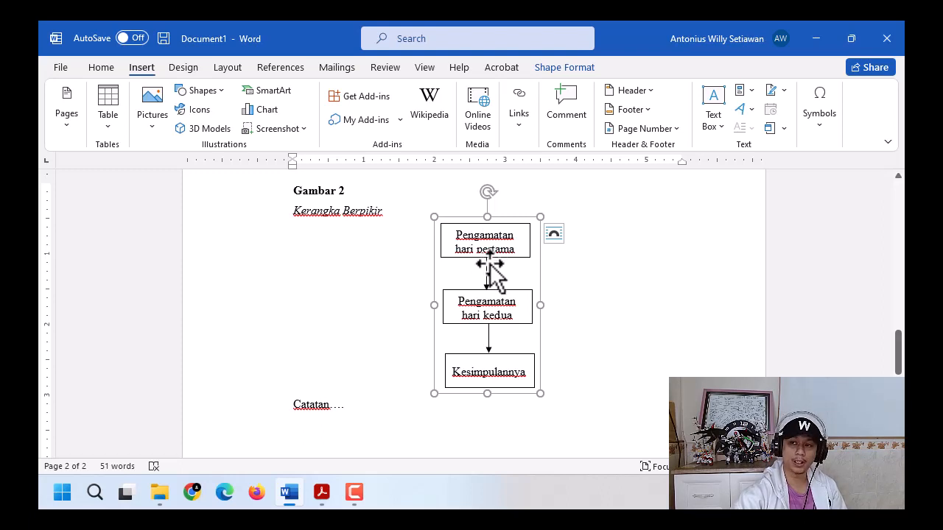
pyautogui.click(575, 67)
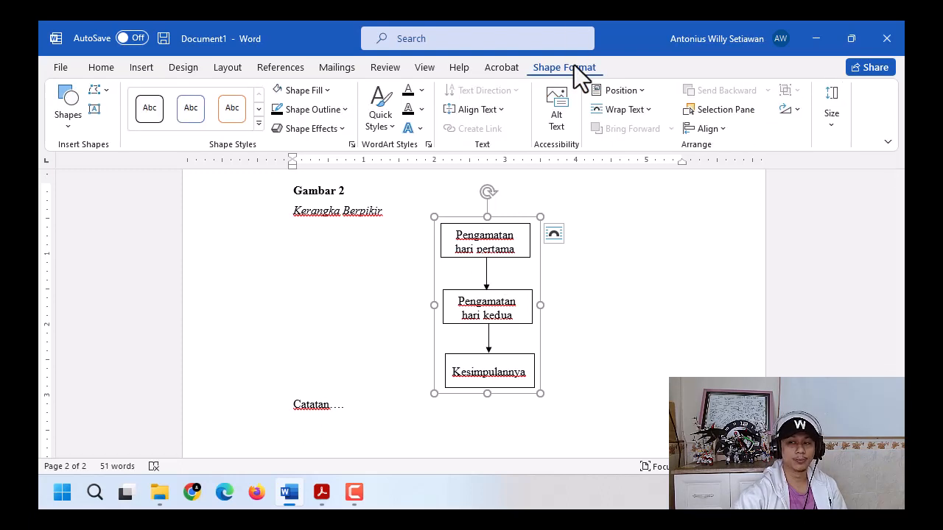
pyautogui.click(635, 110)
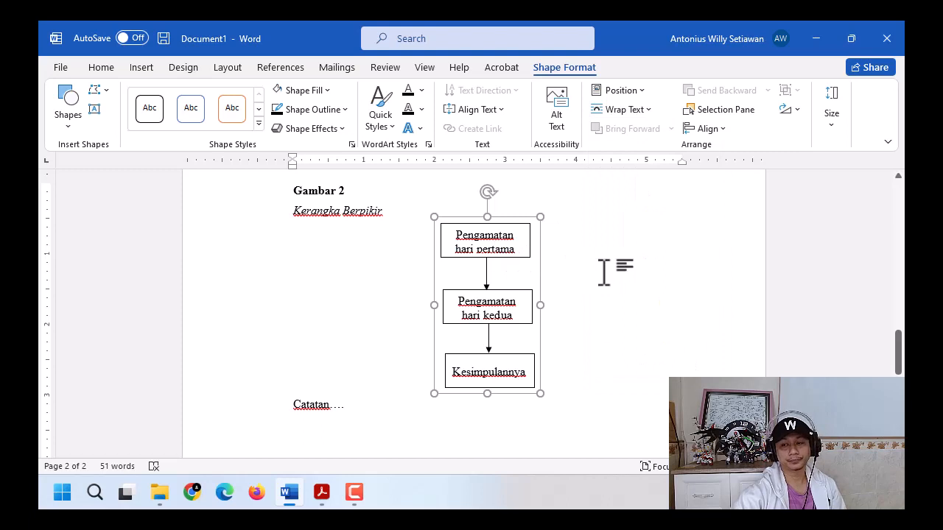
pyautogui.click(602, 234)
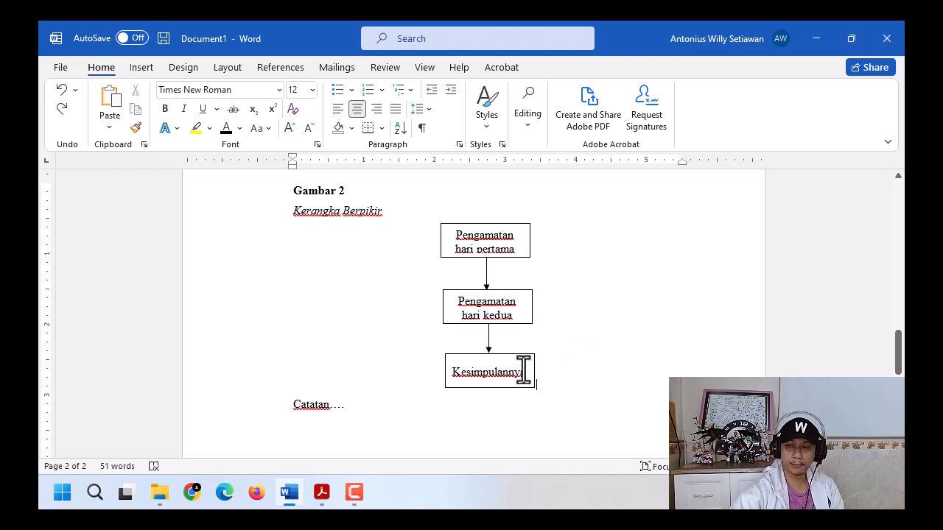
# Compare the gold price chart under "Gambar 1" with the flowchart under "Gambar 2", including their headings, titles and notes.
pyautogui.scroll(5, 524, 370)
pyautogui.scroll(-5, 533, 381)
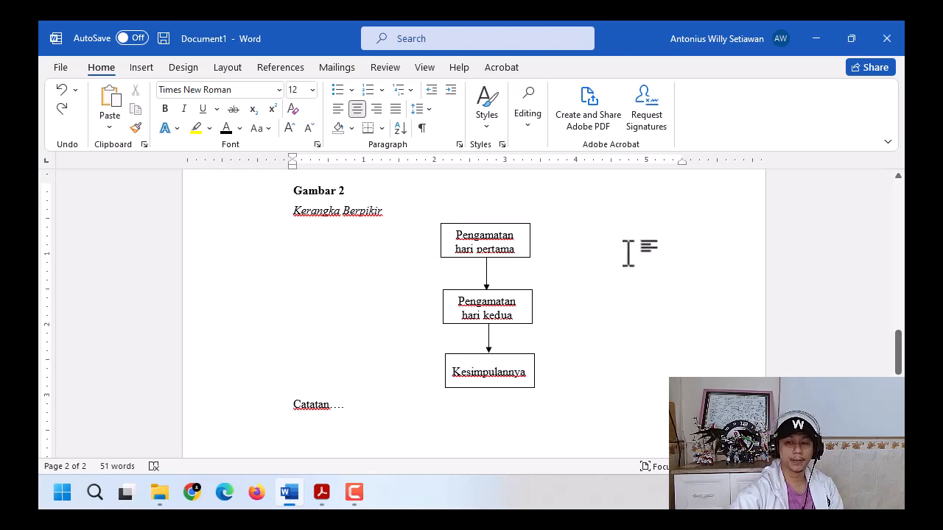
pyautogui.scroll(10, 628, 253)
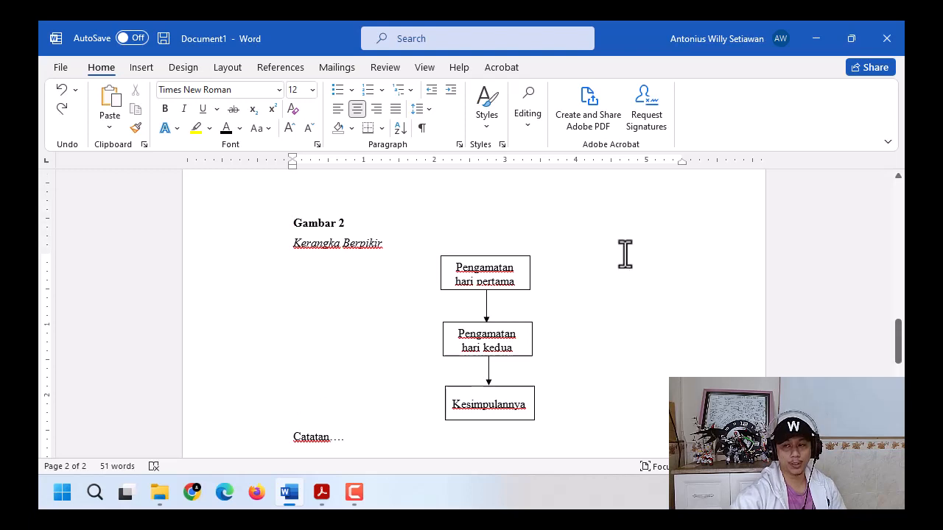
pyautogui.scroll(3, 612, 280)
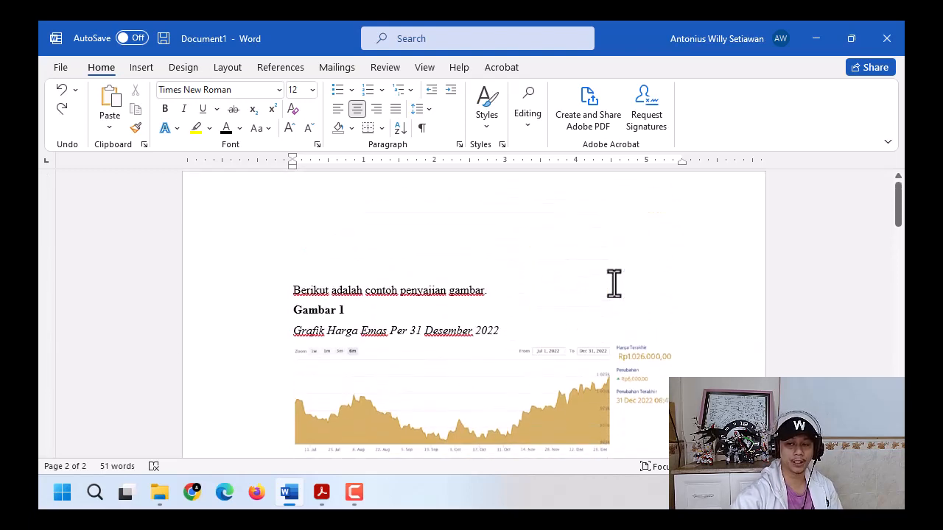
pyautogui.scroll(-1, 541, 386)
pyautogui.click(539, 354)
pyautogui.scroll(-12, 611, 327)
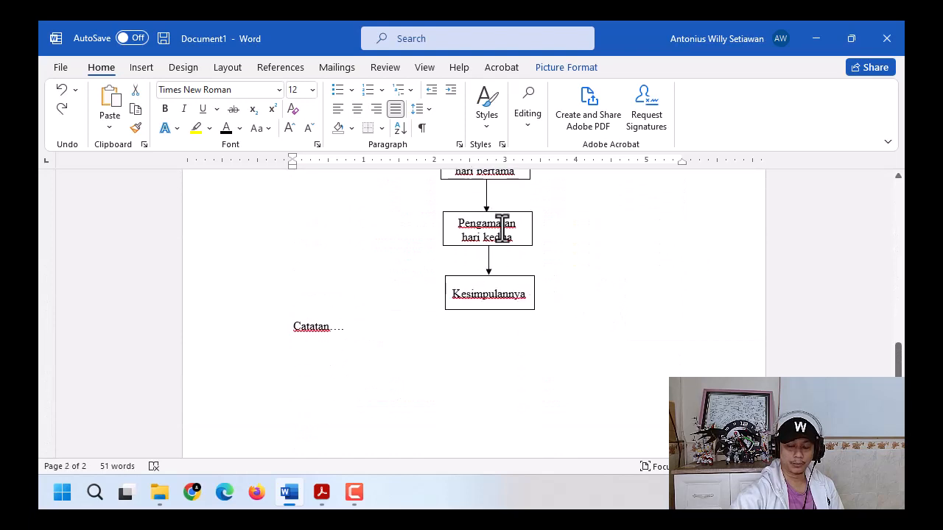
pyautogui.scroll(2, 492, 214)
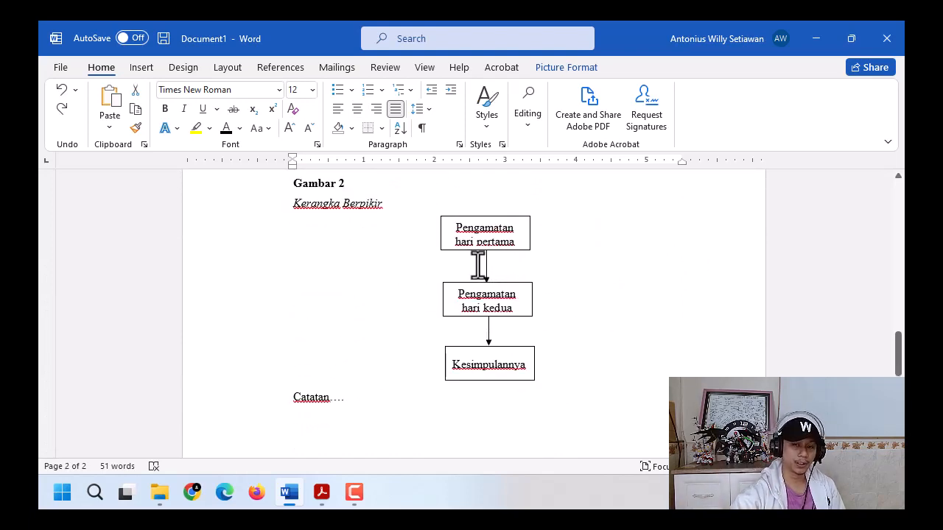
pyautogui.scroll(5, 486, 260)
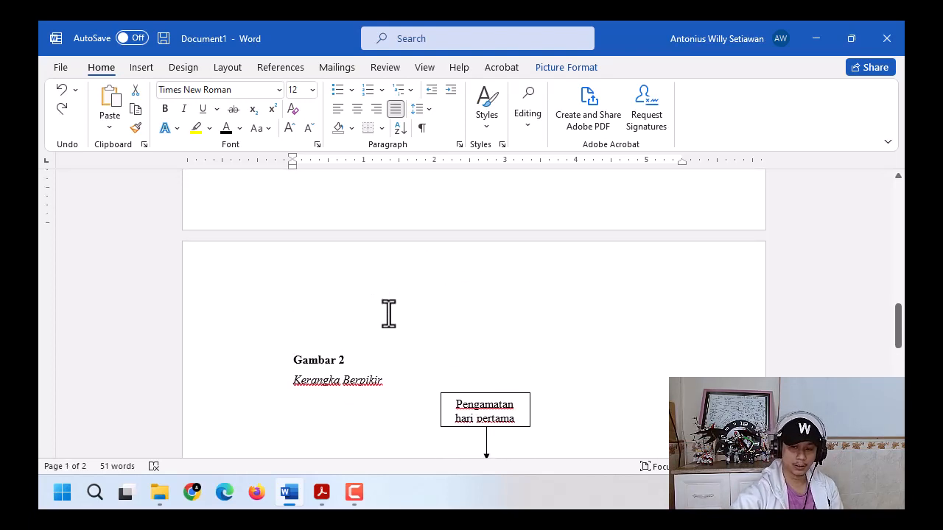
pyautogui.scroll(-3, 577, 305)
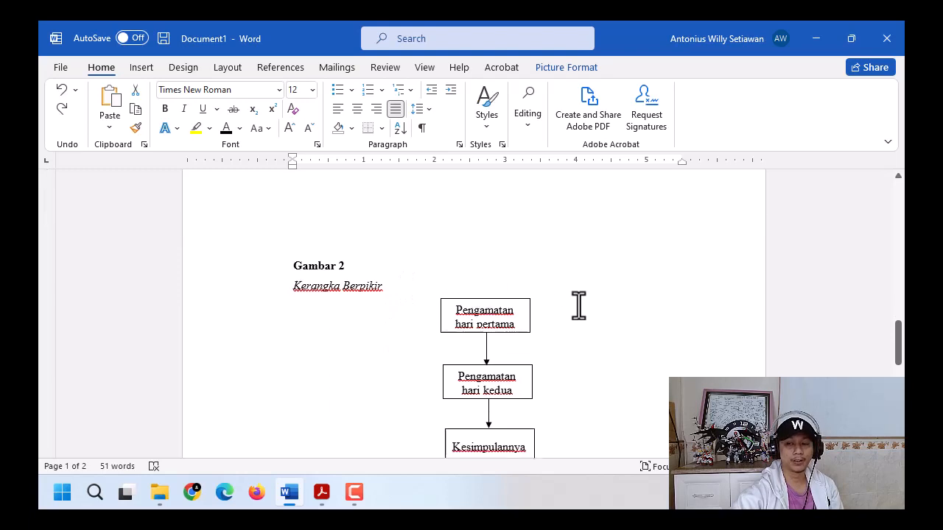
pyautogui.scroll(-2, 555, 369)
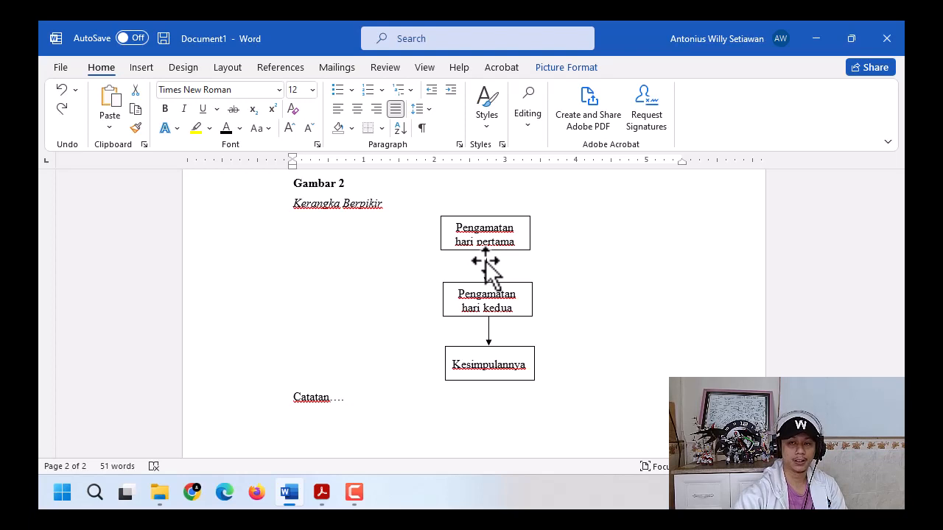
pyautogui.scroll(10, 483, 263)
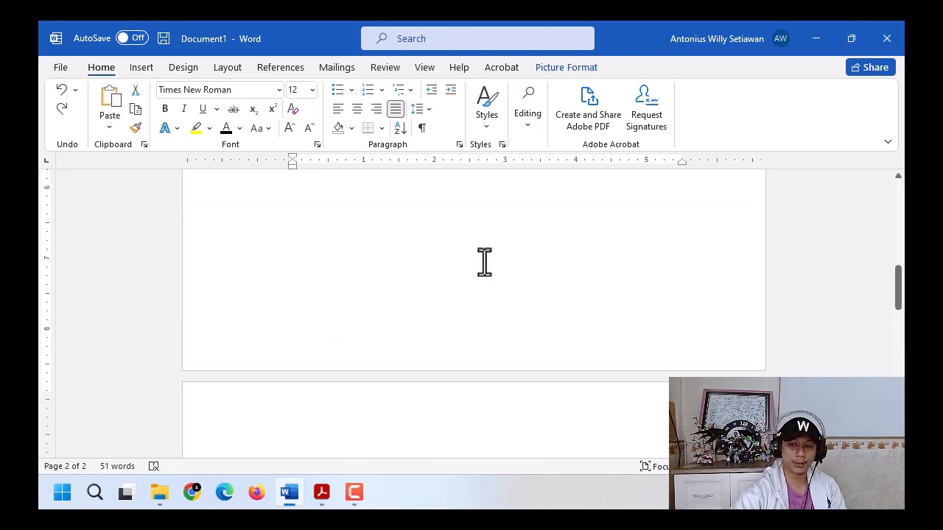
# Centre the gold price chart's paragraph under "Gambar 1" and check it against the flowchart's alignment under "Gambar 2".
pyautogui.click(718, 296)
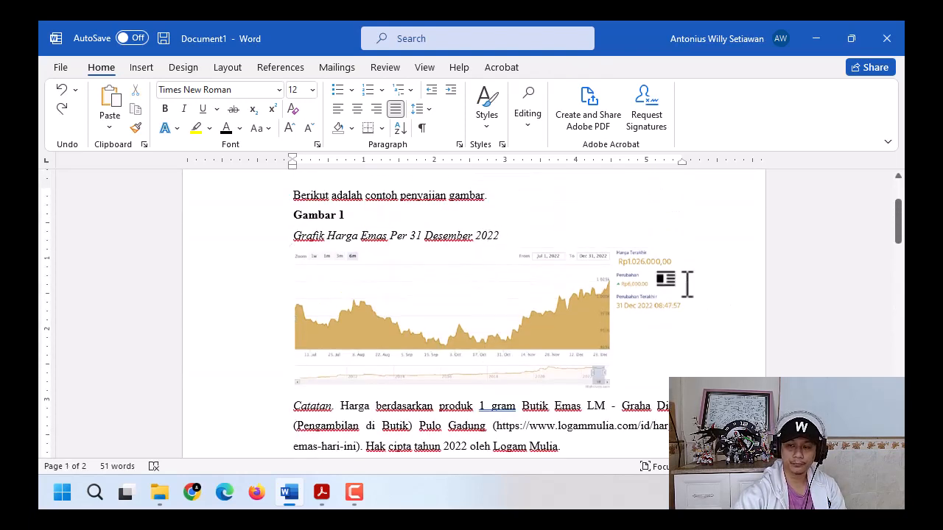
pyautogui.click(357, 110)
pyautogui.scroll(-3, 708, 294)
pyautogui.click(649, 243)
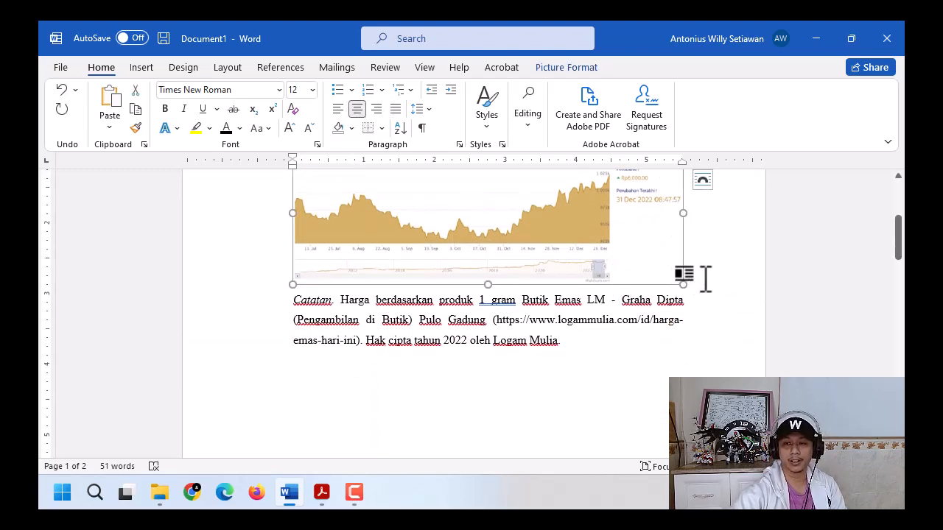
pyautogui.scroll(-10, 712, 290)
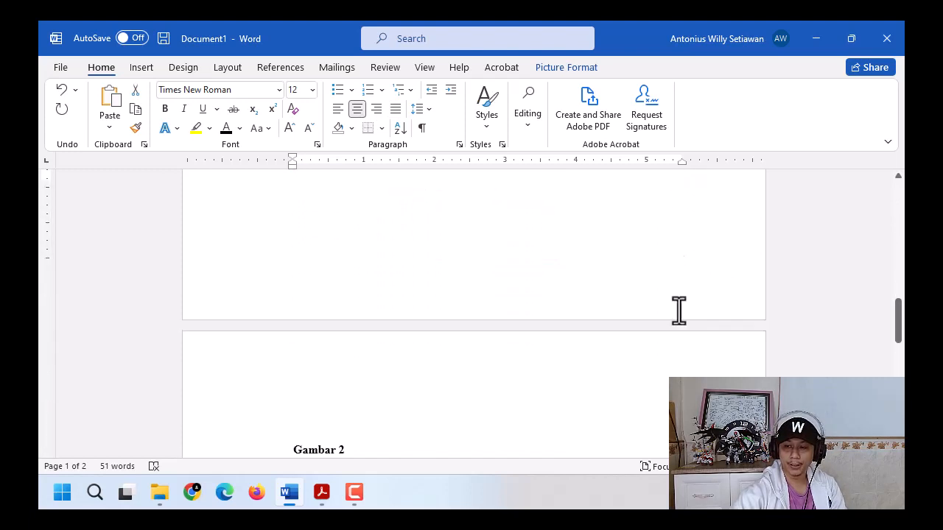
pyautogui.click(662, 391)
pyautogui.scroll(-4, 655, 390)
pyautogui.scroll(3, 655, 389)
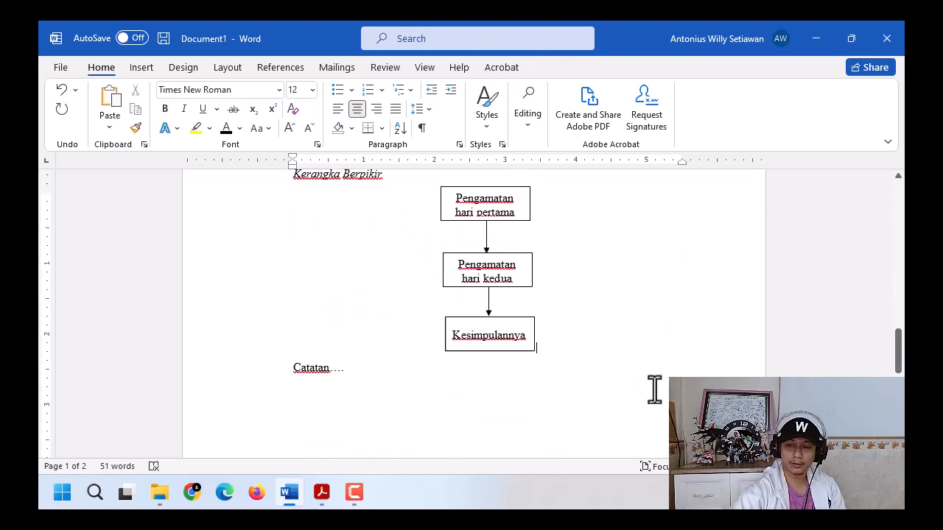